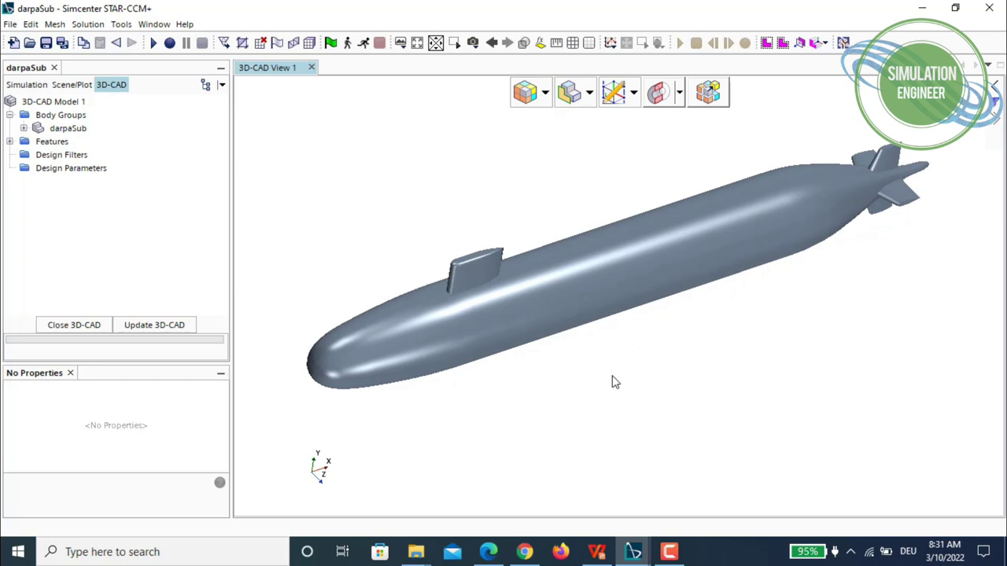
- Examine the darpaSub body's named faces by highlighting the hull, appendages, rudders and sail one after another in the model
{"action": "left_click_drag", "start_coordinate": [692, 395], "coordinate": [674, 403]}
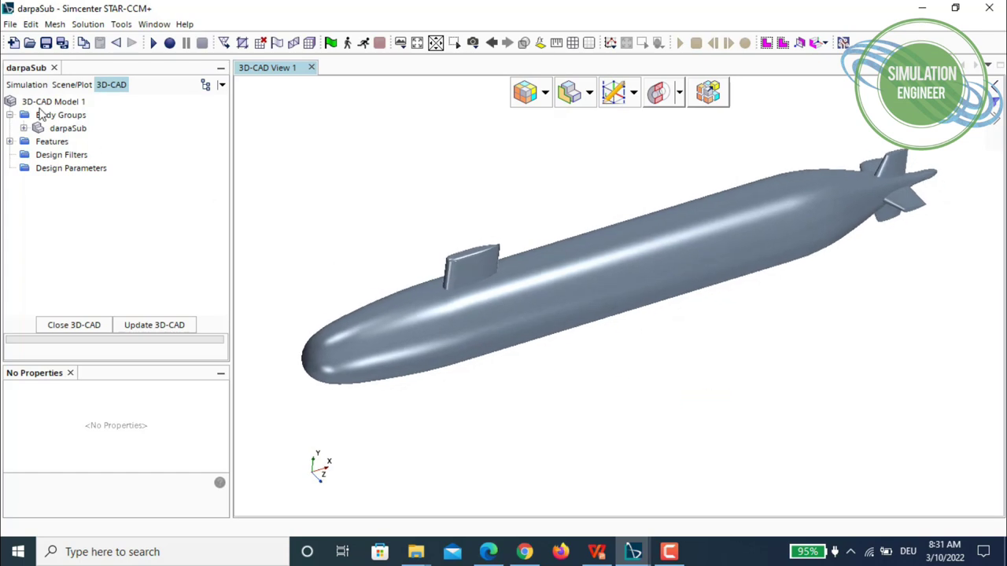
{"action": "left_click", "coordinate": [23, 128]}
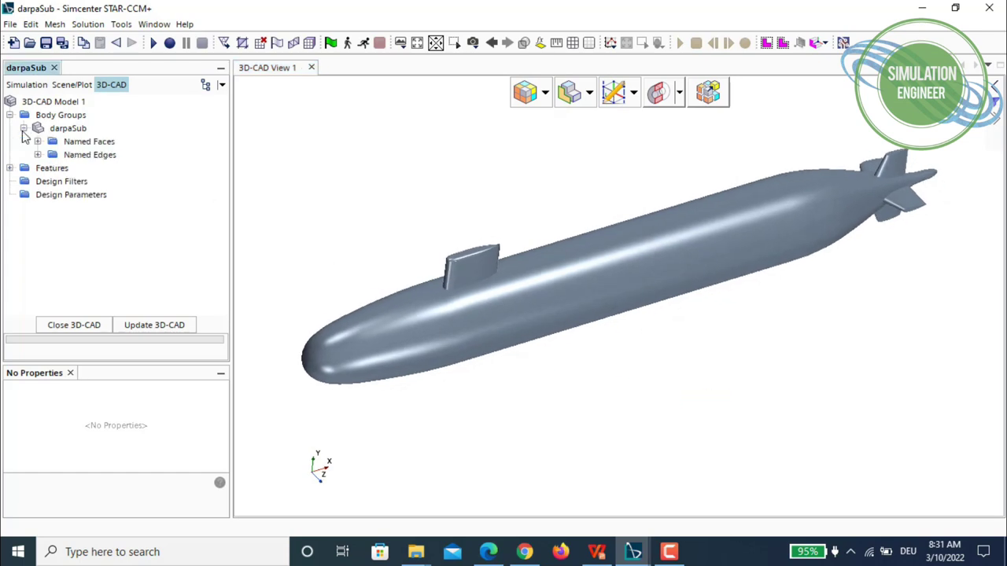
{"action": "left_click", "coordinate": [37, 142]}
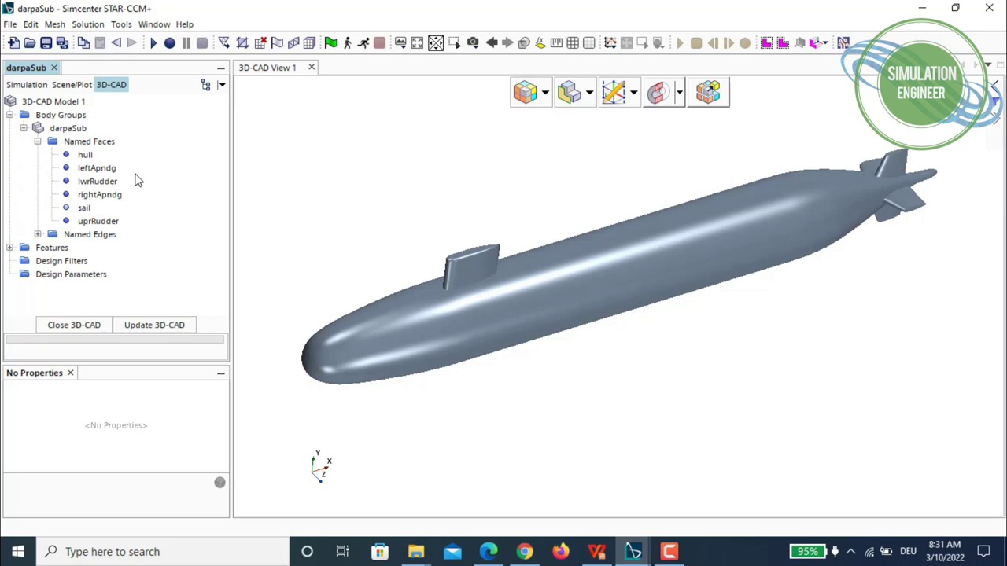
{"action": "left_click", "coordinate": [85, 156]}
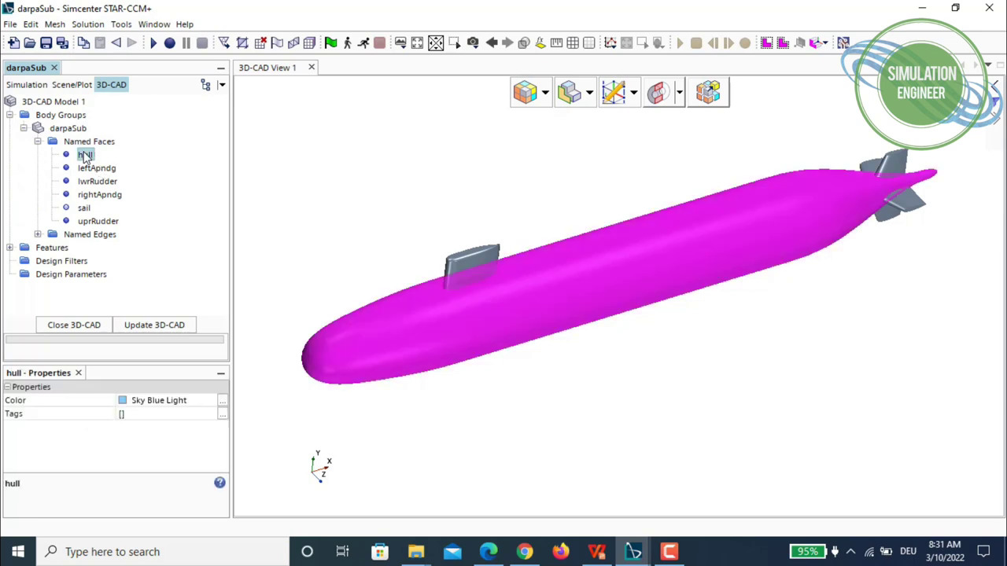
{"action": "left_click", "coordinate": [107, 171]}
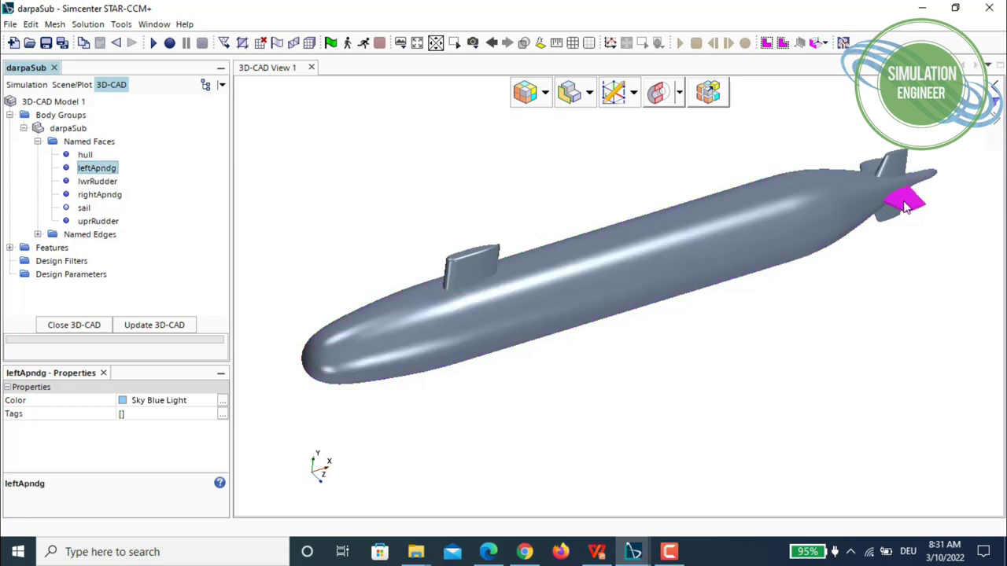
{"action": "left_click", "coordinate": [97, 183]}
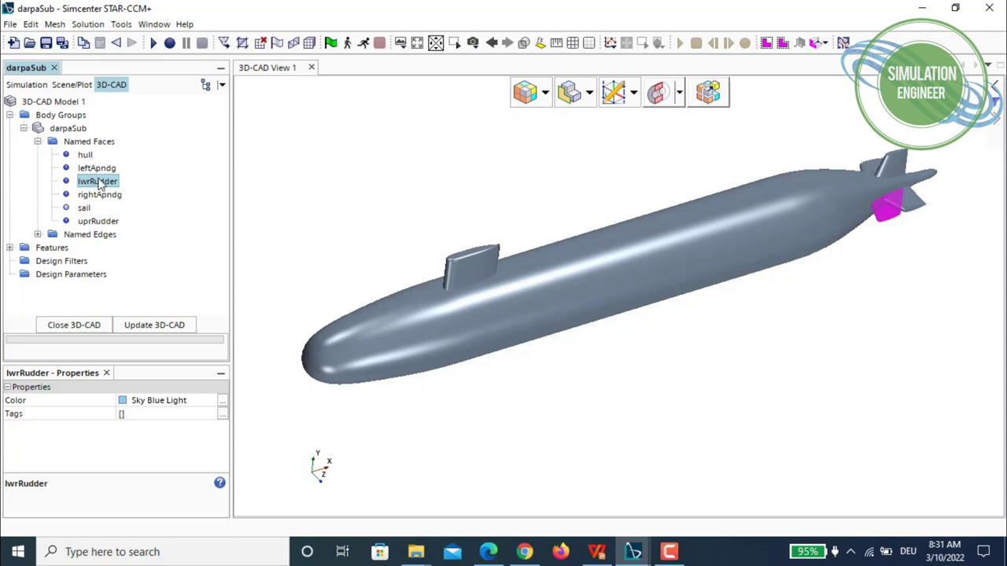
{"action": "left_click", "coordinate": [104, 198]}
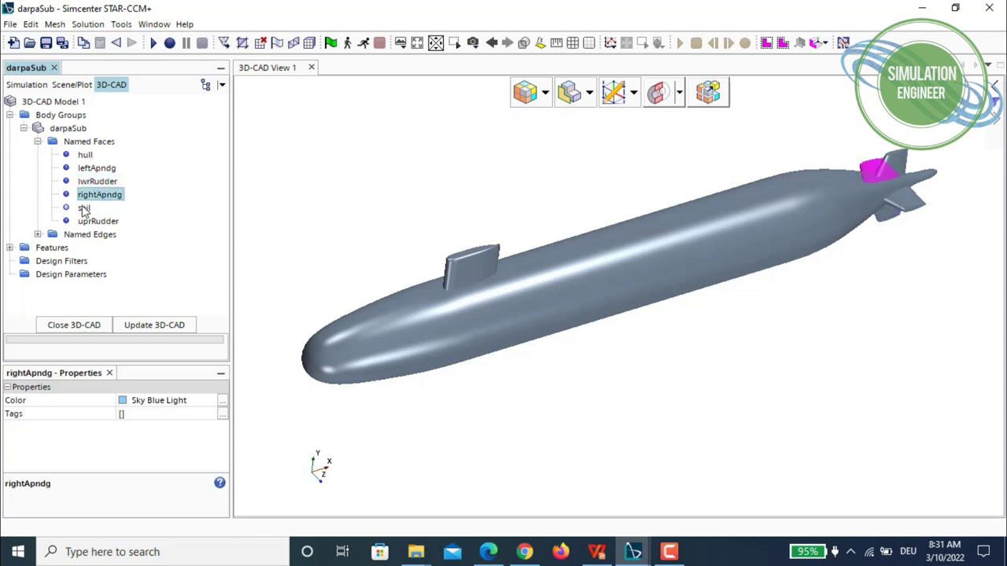
{"action": "left_click", "coordinate": [85, 208]}
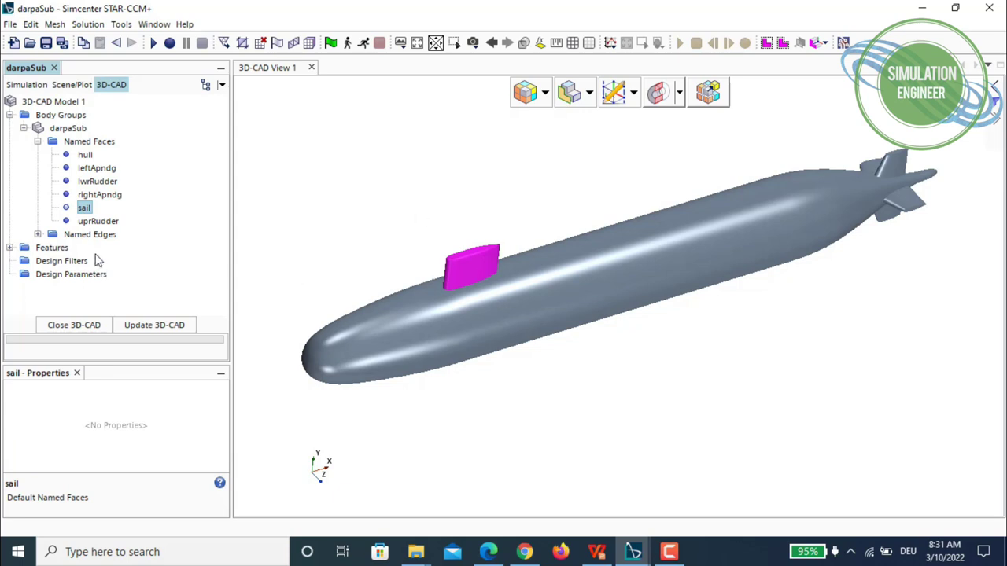
{"action": "left_click", "coordinate": [98, 222]}
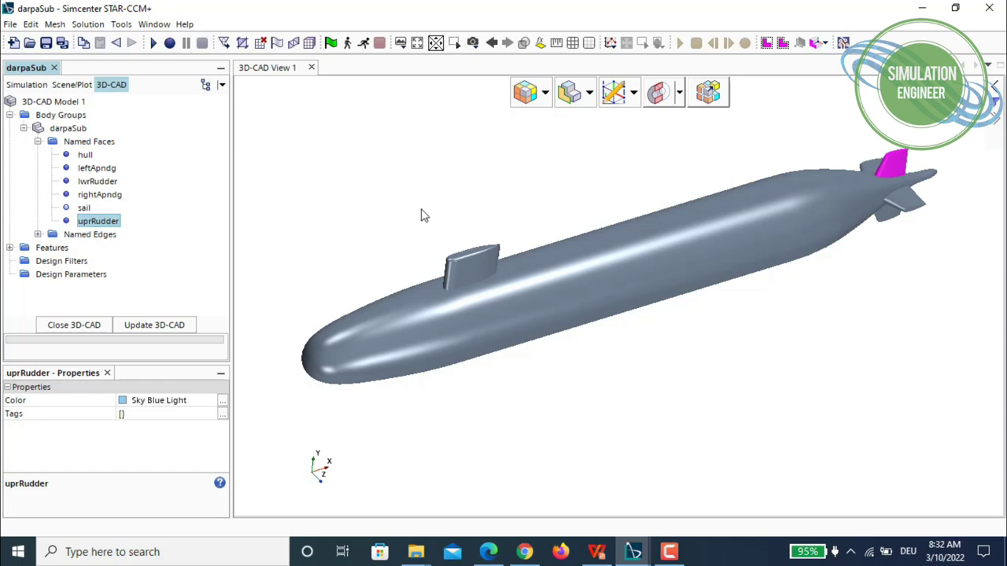
{"action": "left_click", "coordinate": [422, 175]}
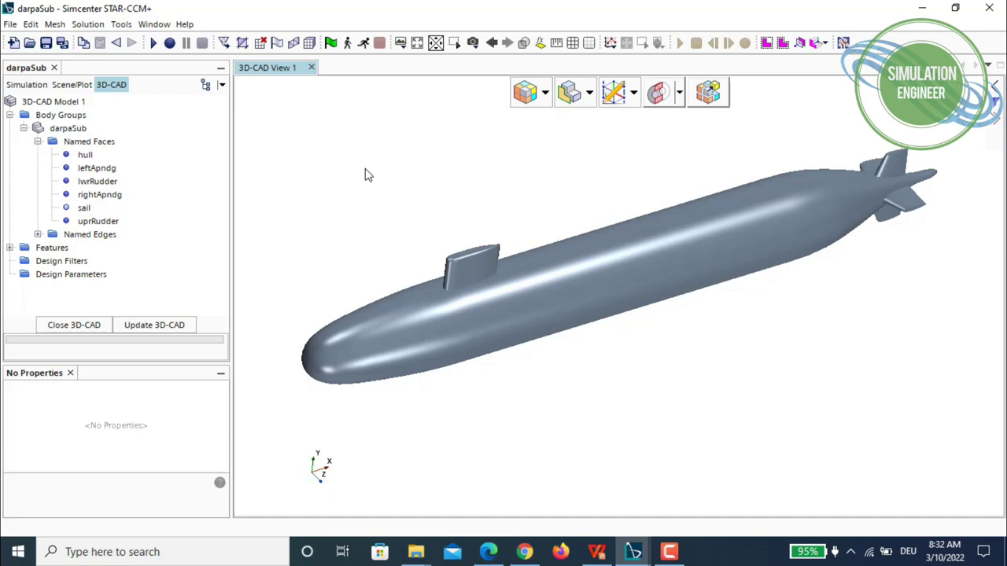
- Start a solid block primitive in the 3D-CAD features and set its length in X to 80 m
{"action": "left_click", "coordinate": [50, 253]}
{"action": "right_click", "coordinate": [49, 253]}
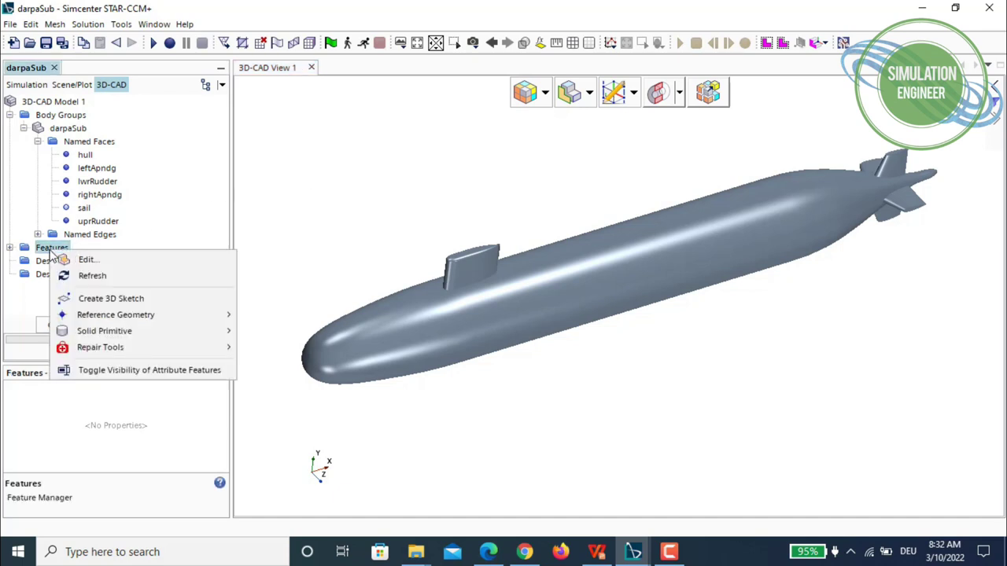
{"action": "mouse_move", "coordinate": [103, 337]}
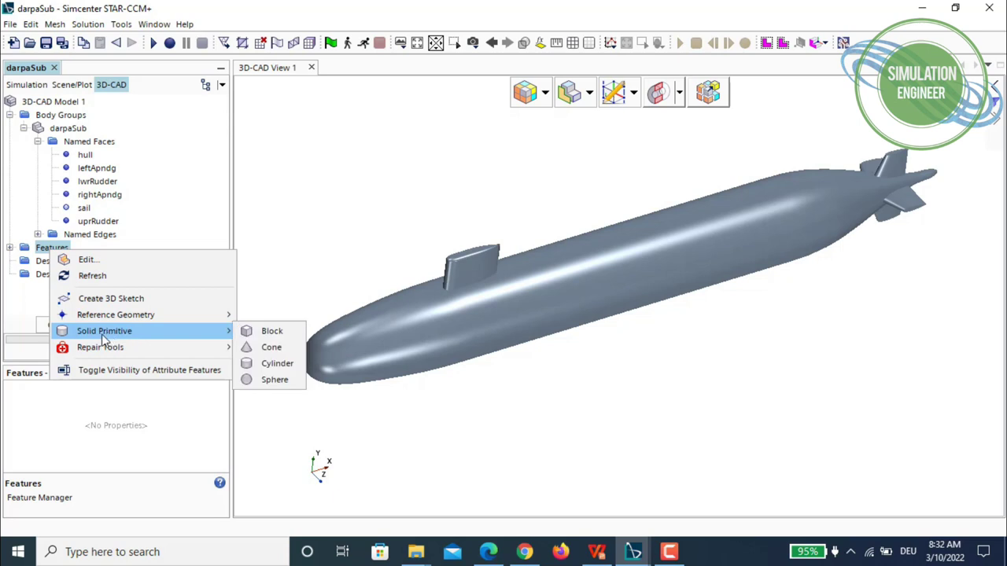
{"action": "left_click", "coordinate": [271, 332]}
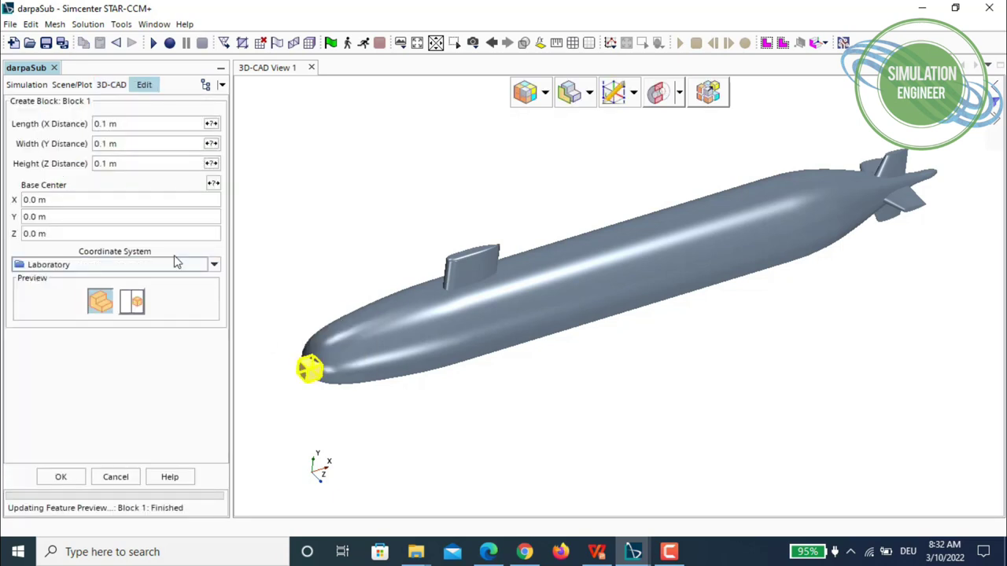
{"action": "triple_click", "coordinate": [142, 129]}
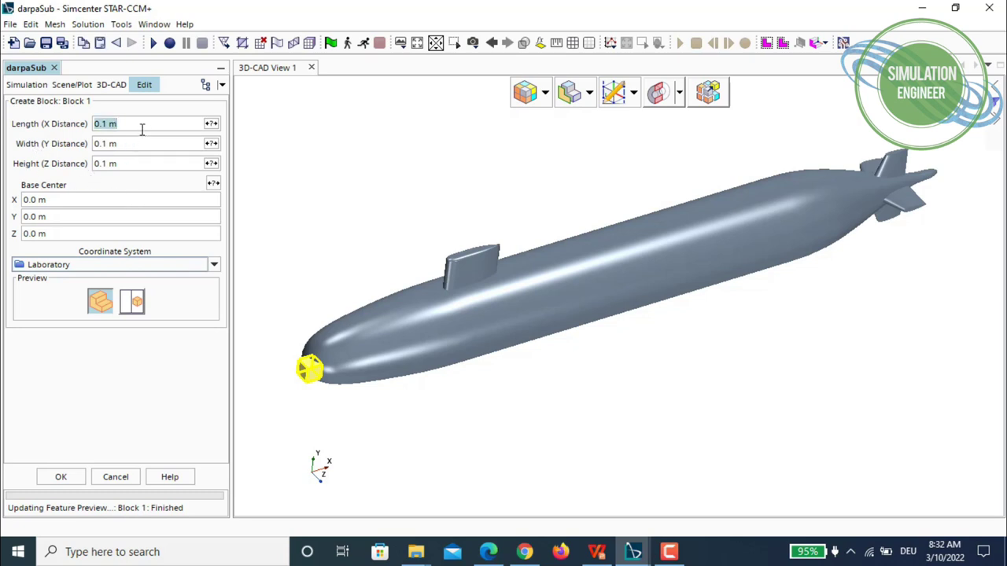
{"action": "type", "text": "80"}
{"action": "key", "text": "Return"}
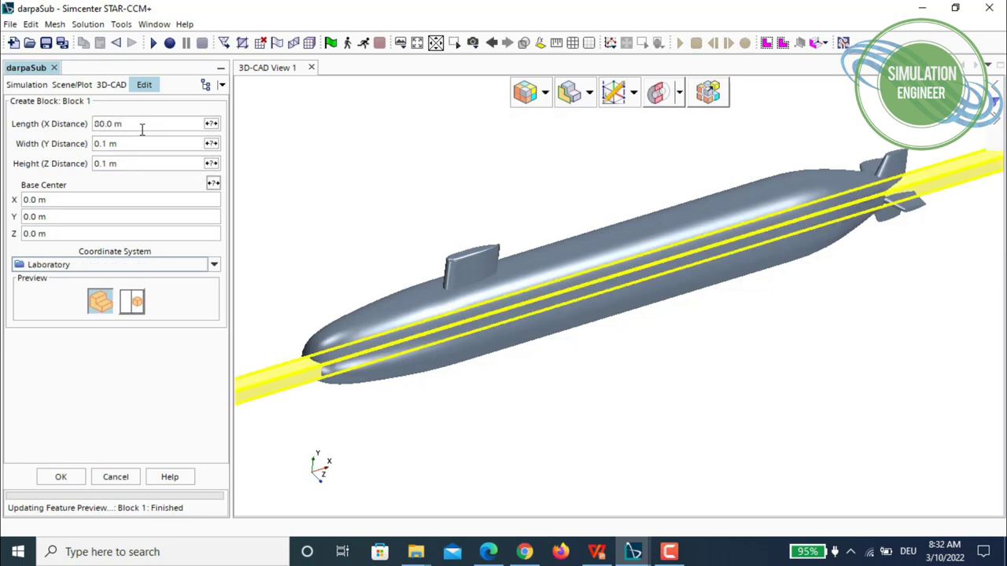
- Set the block's width in Y to 40 m and its height in Z to 20 m
{"action": "triple_click", "coordinate": [133, 146]}
{"action": "type", "text": "40"}
{"action": "key", "text": "Return"}
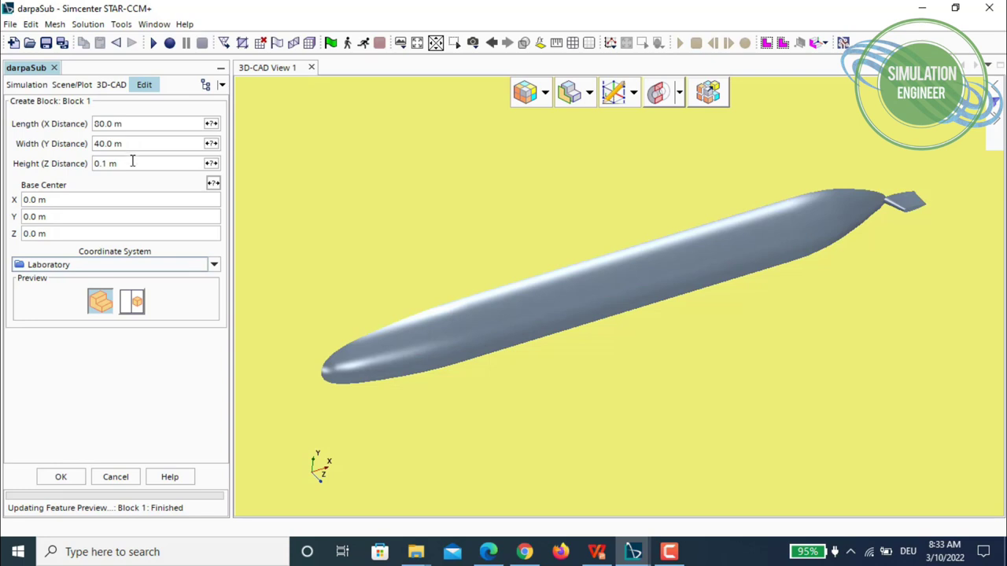
{"action": "triple_click", "coordinate": [130, 164]}
{"action": "type", "text": "20"}
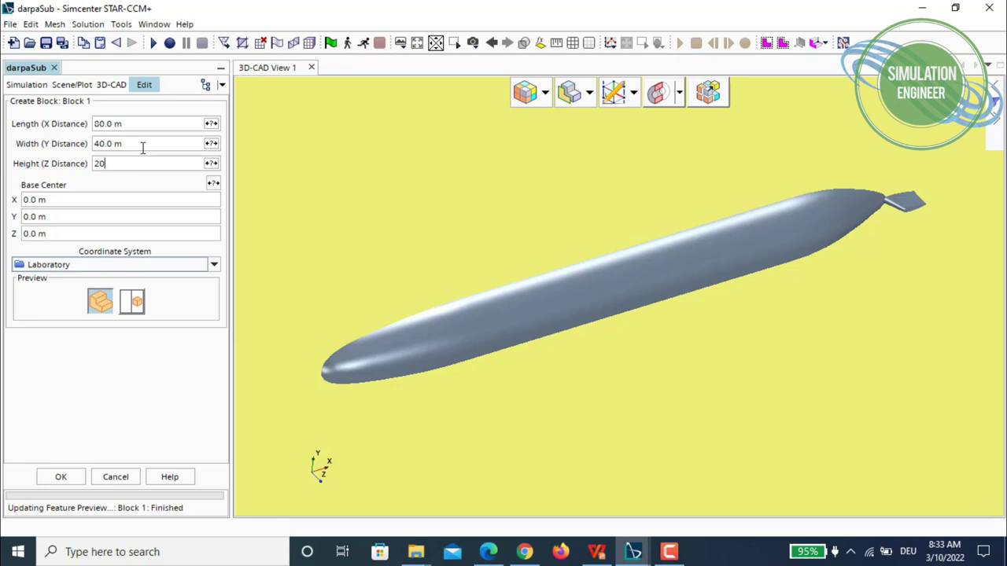
{"action": "key", "text": "Return"}
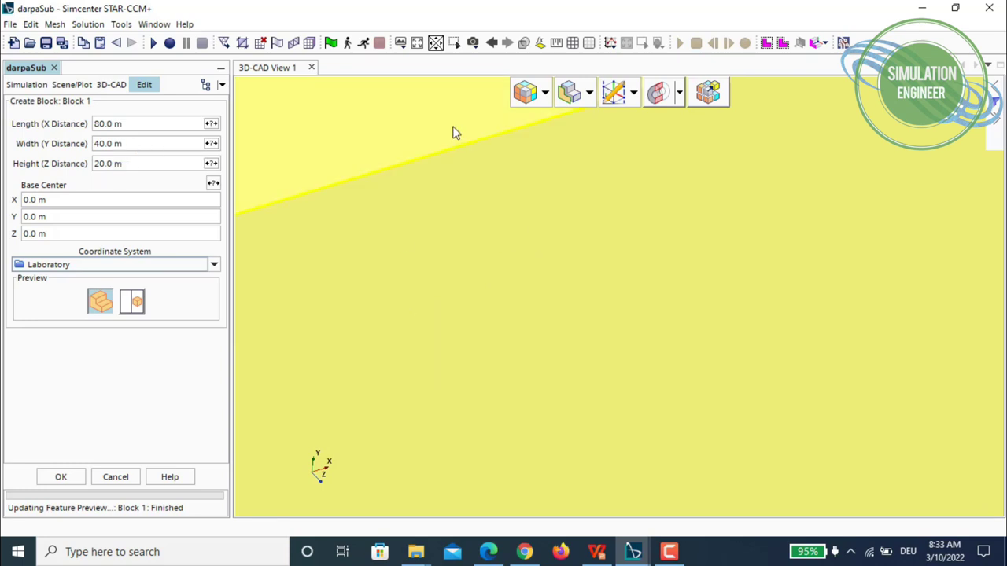
{"action": "left_click", "coordinate": [418, 43]}
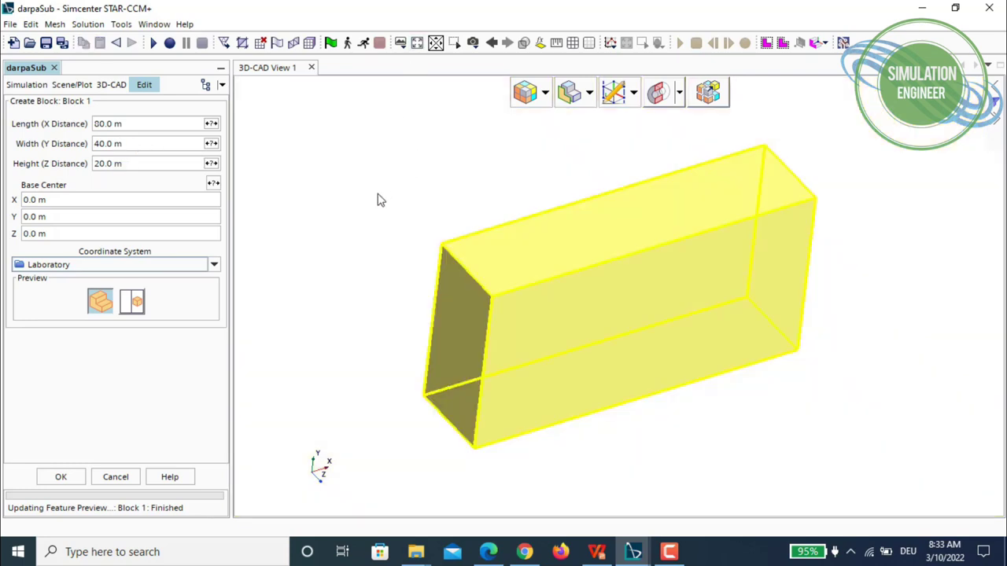
- Set the block's base center X coordinate to 20 m and create the block
{"action": "left_click", "coordinate": [69, 202]}
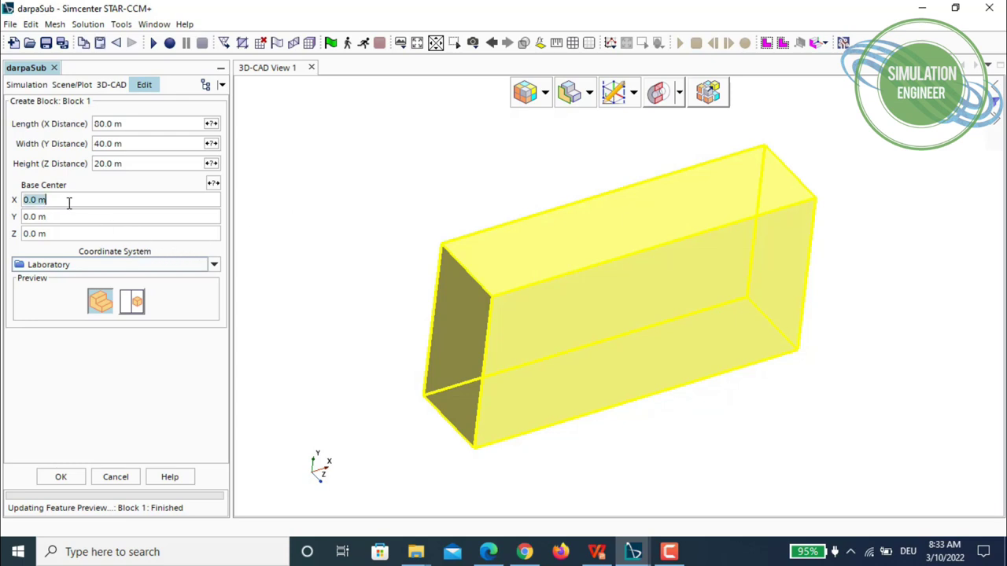
{"action": "type", "text": "20"}
{"action": "left_click", "coordinate": [64, 217]}
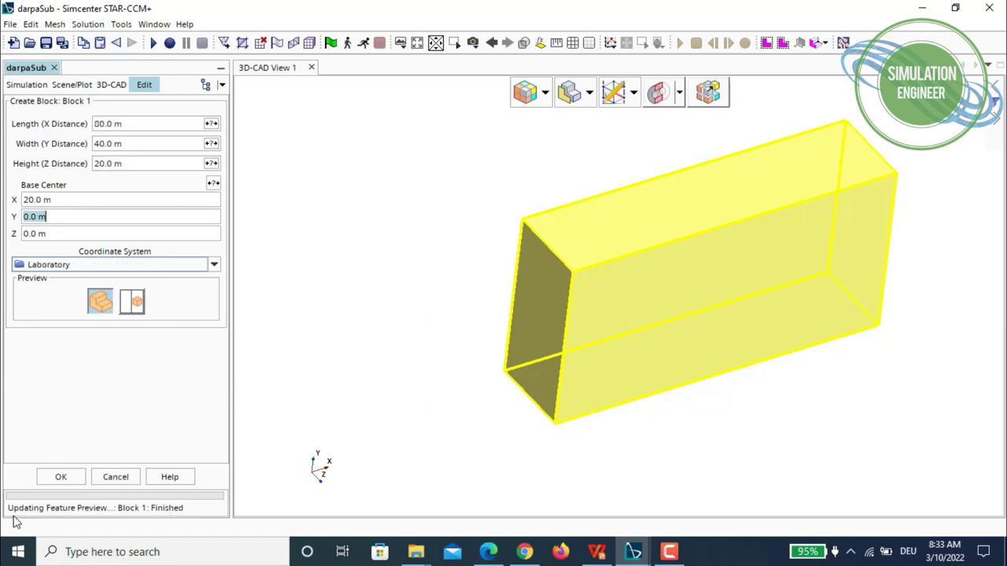
{"action": "left_click", "coordinate": [63, 478]}
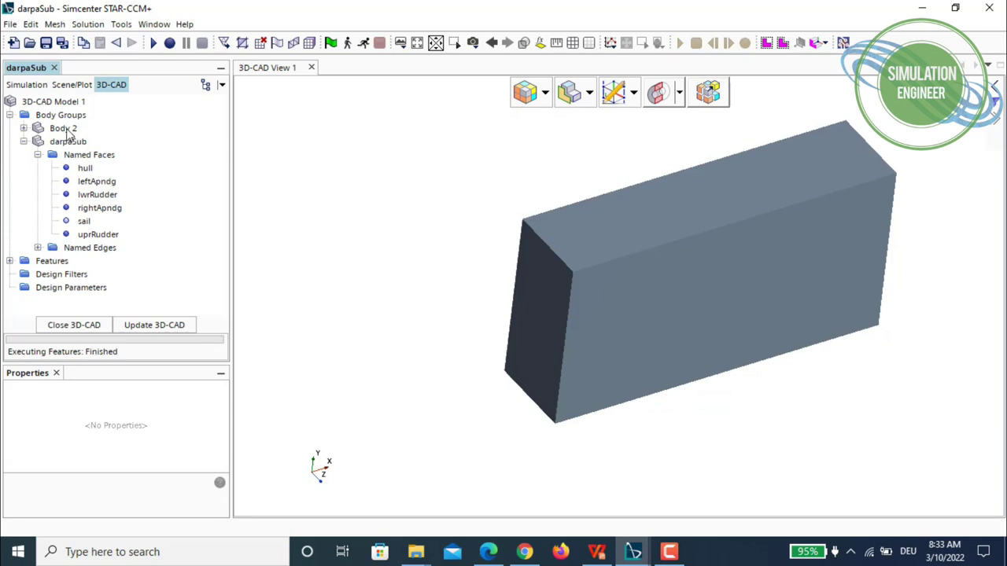
- Examine the submarine's position inside the new block from several angles and distances
{"action": "left_click", "coordinate": [63, 128]}
{"action": "left_click_drag", "start_coordinate": [397, 210], "coordinate": [650, 245]}
{"action": "left_click_drag", "start_coordinate": [505, 296], "coordinate": [590, 276]}
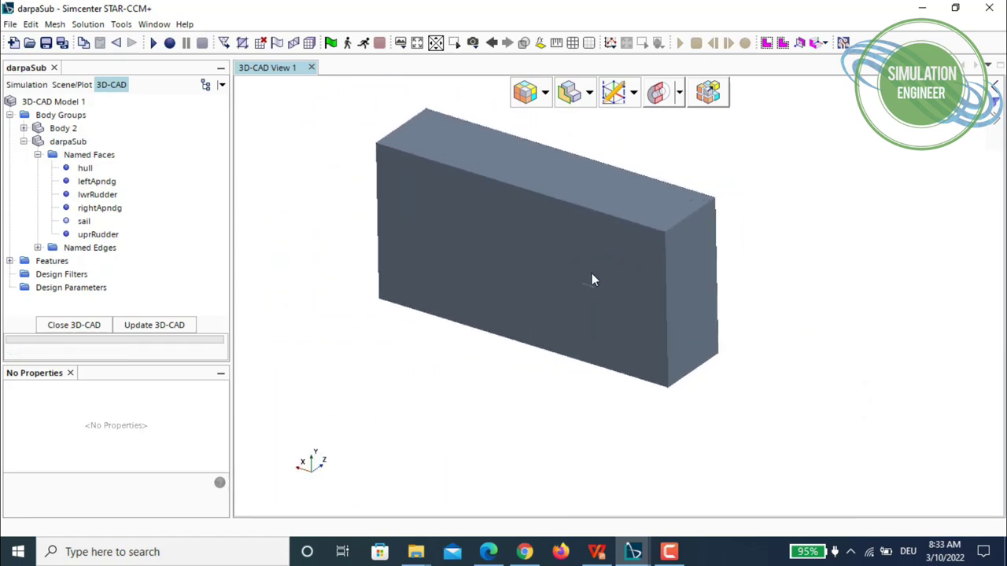
{"action": "scroll", "coordinate": [592, 280], "scroll_direction": "up", "scroll_amount": 6}
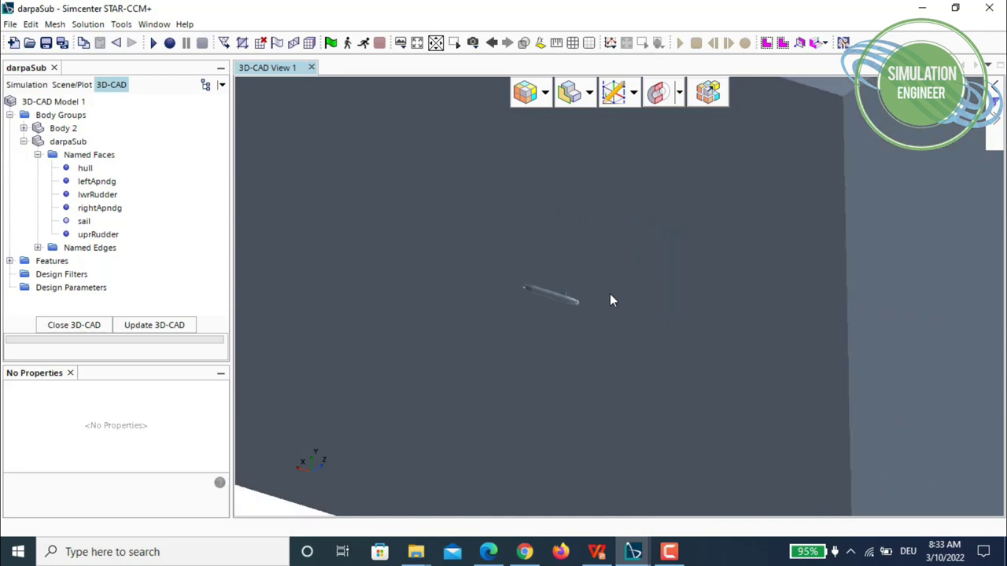
{"action": "scroll", "coordinate": [610, 299], "scroll_direction": "down", "scroll_amount": 3}
{"action": "left_click_drag", "start_coordinate": [702, 281], "coordinate": [769, 193]}
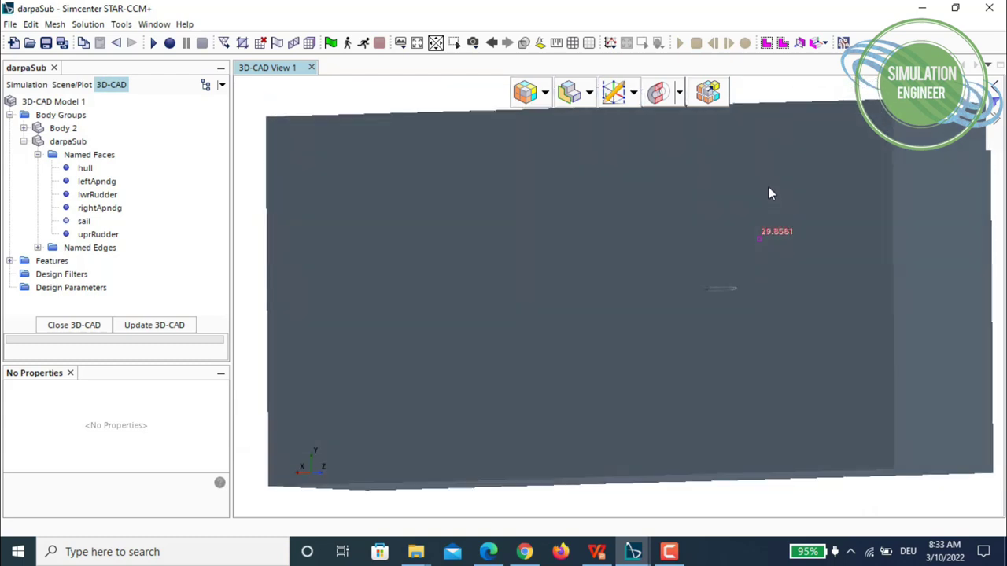
{"action": "scroll", "coordinate": [762, 209], "scroll_direction": "down", "scroll_amount": 3}
{"action": "left_click_drag", "start_coordinate": [737, 223], "coordinate": [747, 253]}
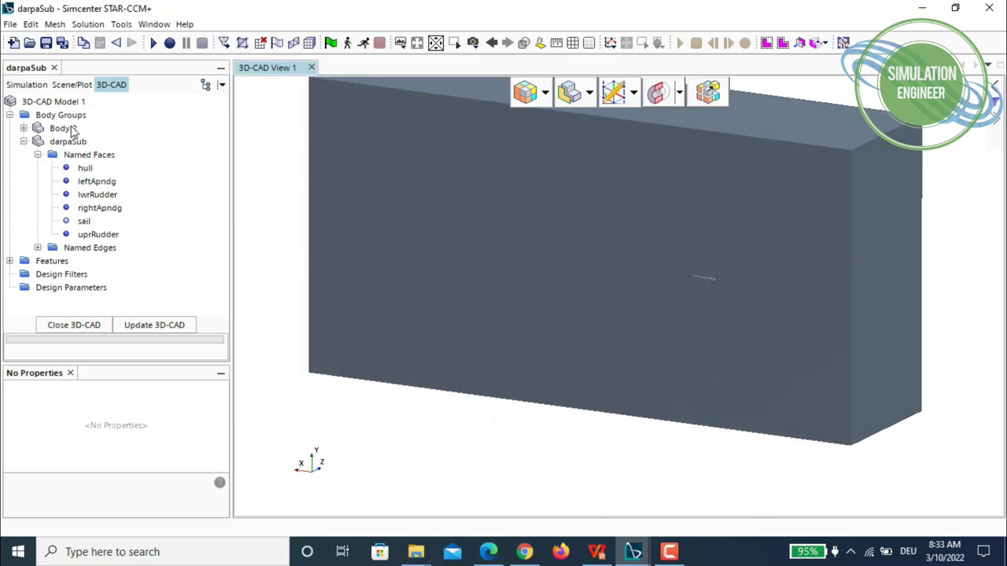
- Set the base center of the Block 1 feature to [10.0, 0.0, 0.0] m and update the 3D-CAD model
{"action": "left_click", "coordinate": [63, 128]}
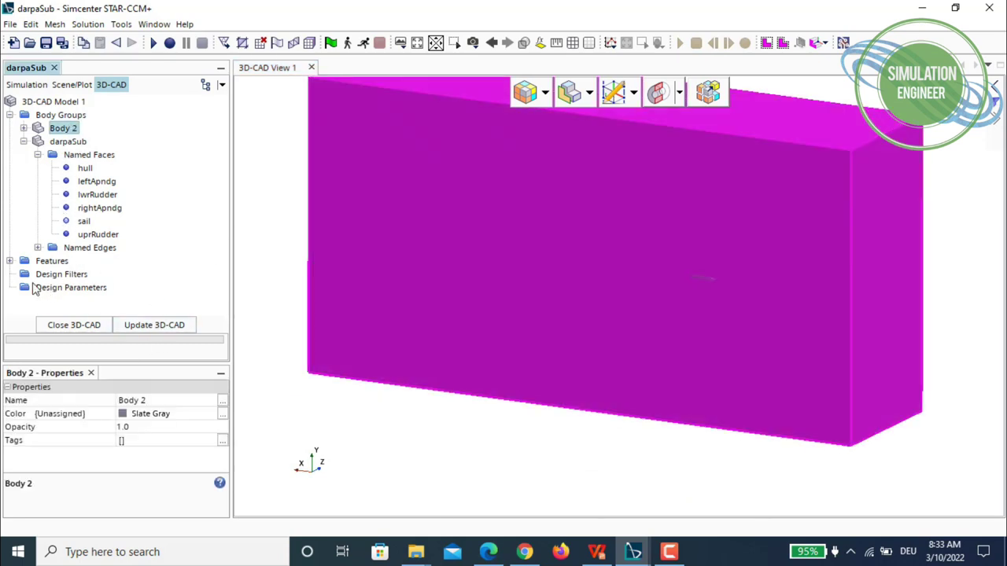
{"action": "left_click", "coordinate": [9, 261]}
{"action": "scroll", "coordinate": [96, 275], "scroll_direction": "down", "scroll_amount": 1}
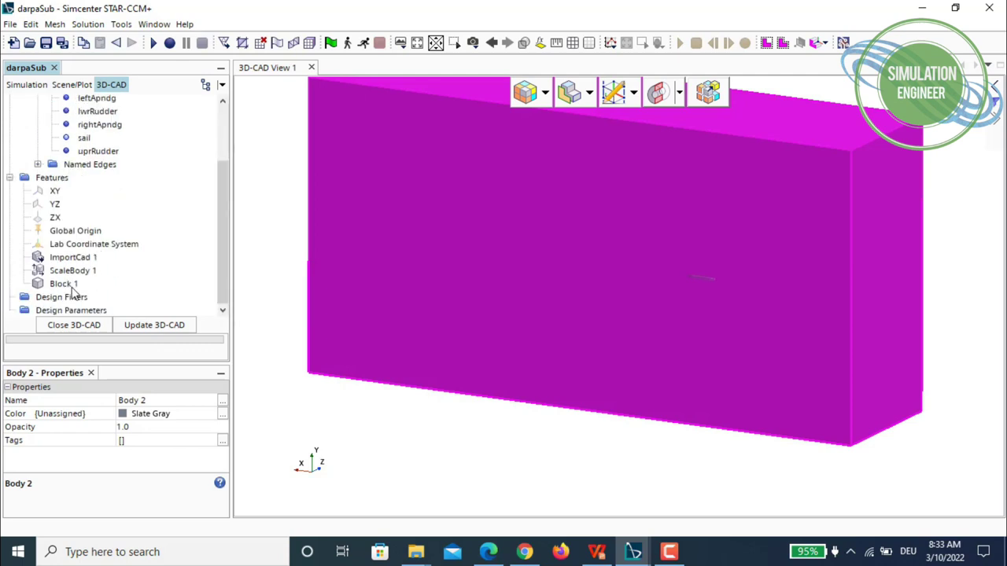
{"action": "left_click", "coordinate": [71, 285]}
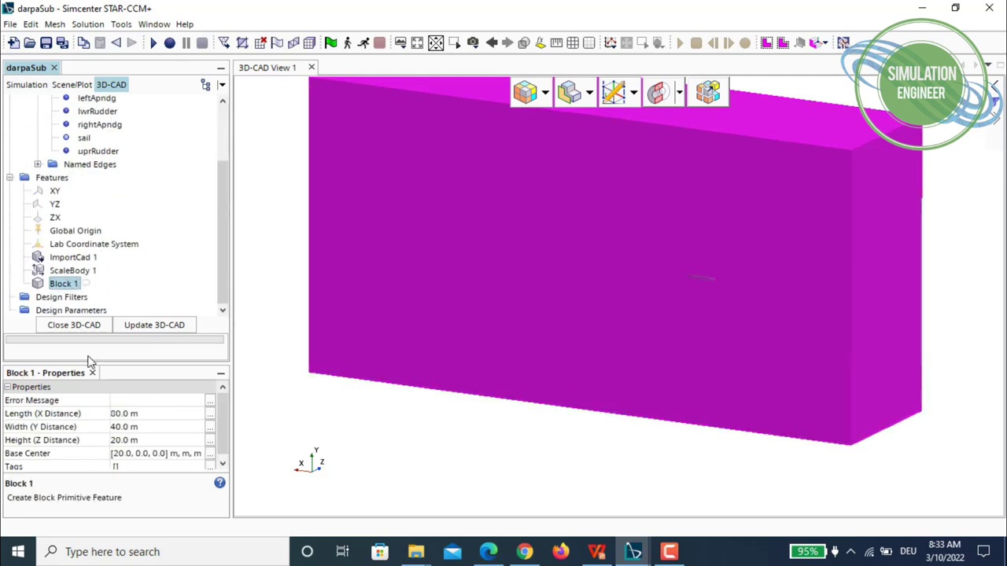
{"action": "left_click", "coordinate": [122, 454]}
{"action": "key", "text": "BackSpace"}
{"action": "type", "text": "1"}
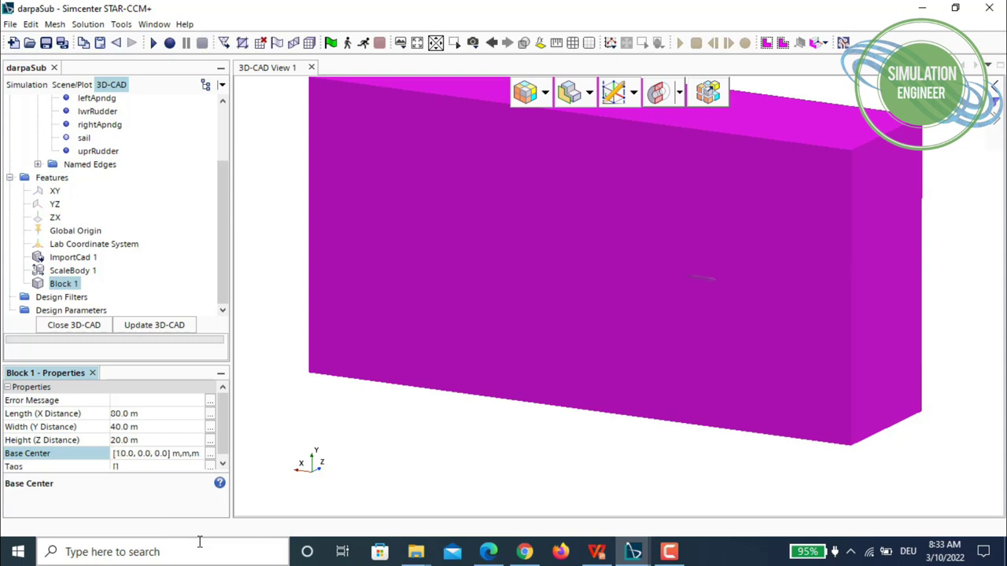
{"action": "key", "text": "Return"}
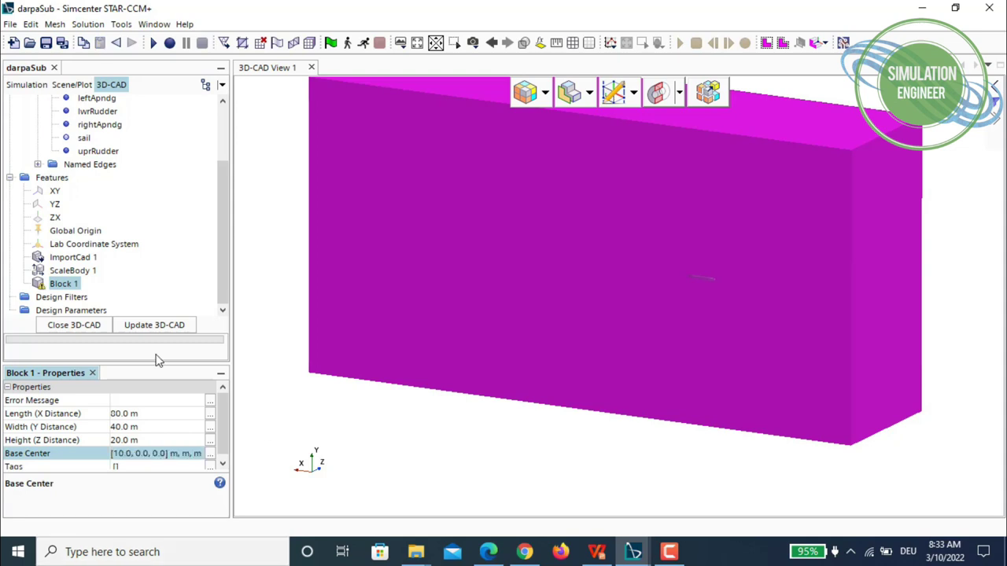
{"action": "left_click", "coordinate": [151, 329]}
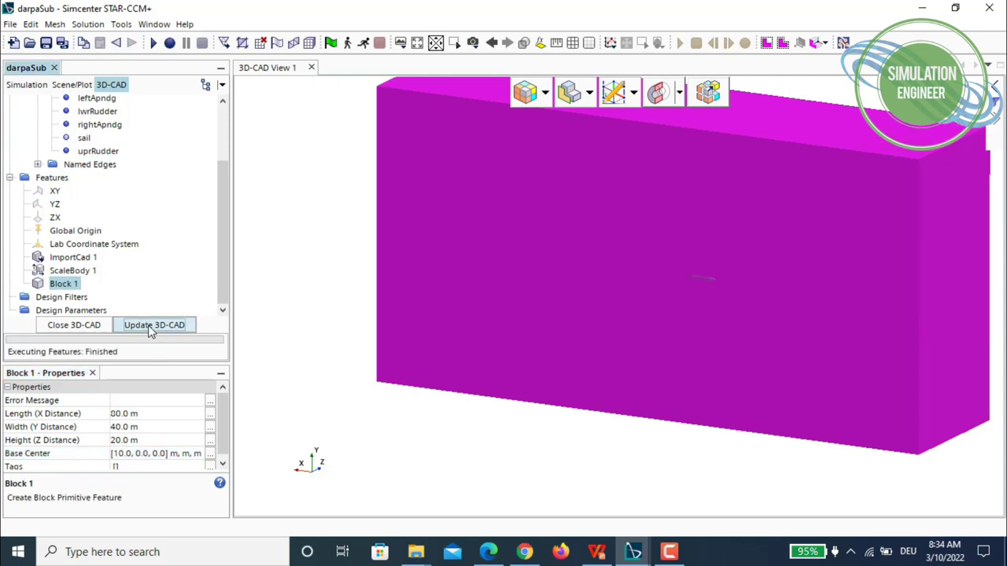
- Return Block 1's base center to [20.0, 0.0, 0.0] m and update the 3D-CAD model
{"action": "left_click", "coordinate": [344, 209]}
{"action": "left_click_drag", "start_coordinate": [344, 209], "coordinate": [728, 289]}
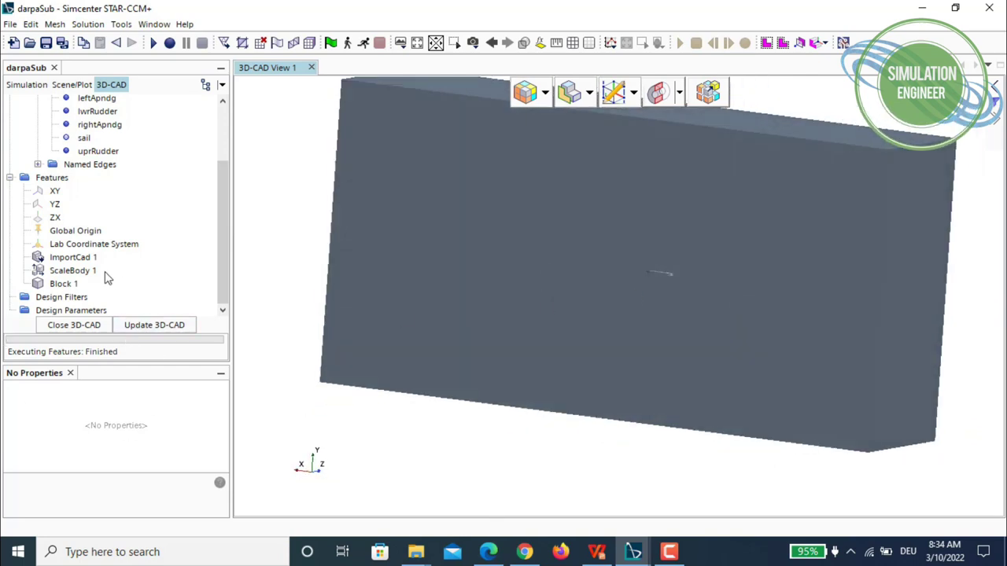
{"action": "left_click", "coordinate": [62, 283]}
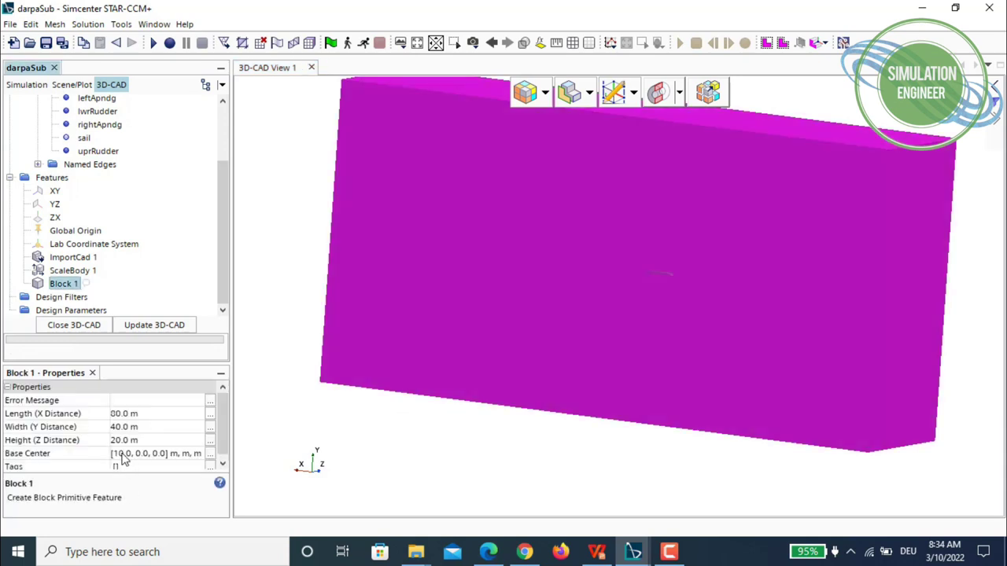
{"action": "left_click", "coordinate": [126, 454]}
{"action": "type", "text": "[20.0, 0.0, 0.0] m,m,m"}
{"action": "key", "text": "Return"}
{"action": "left_click", "coordinate": [128, 325]}
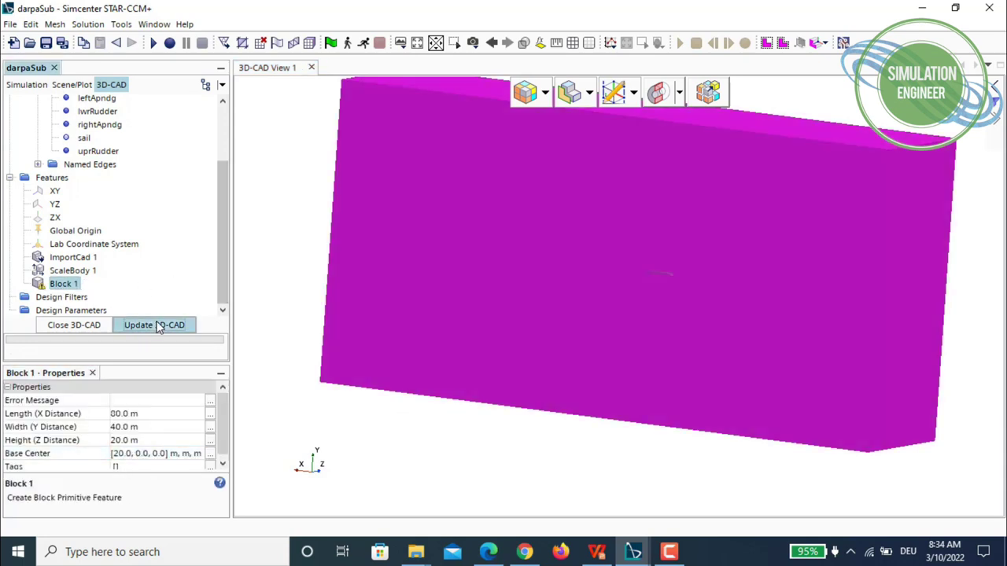
- Examine the submarine's placement in the updated block from close up and from several orientations
{"action": "left_click", "coordinate": [9, 178]}
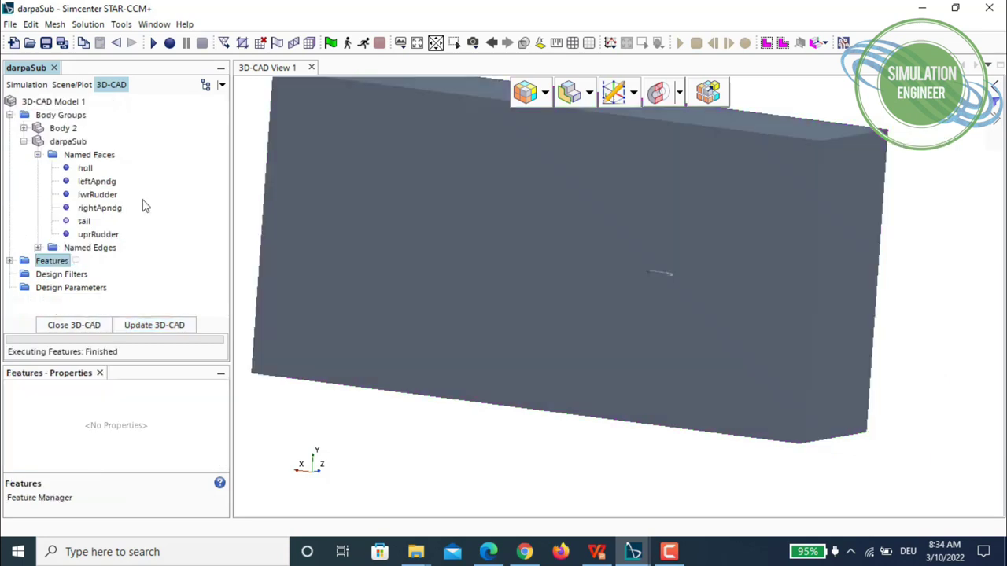
{"action": "scroll", "coordinate": [708, 346], "scroll_direction": "down", "scroll_amount": 1}
{"action": "scroll", "coordinate": [701, 292], "scroll_direction": "up", "scroll_amount": 5}
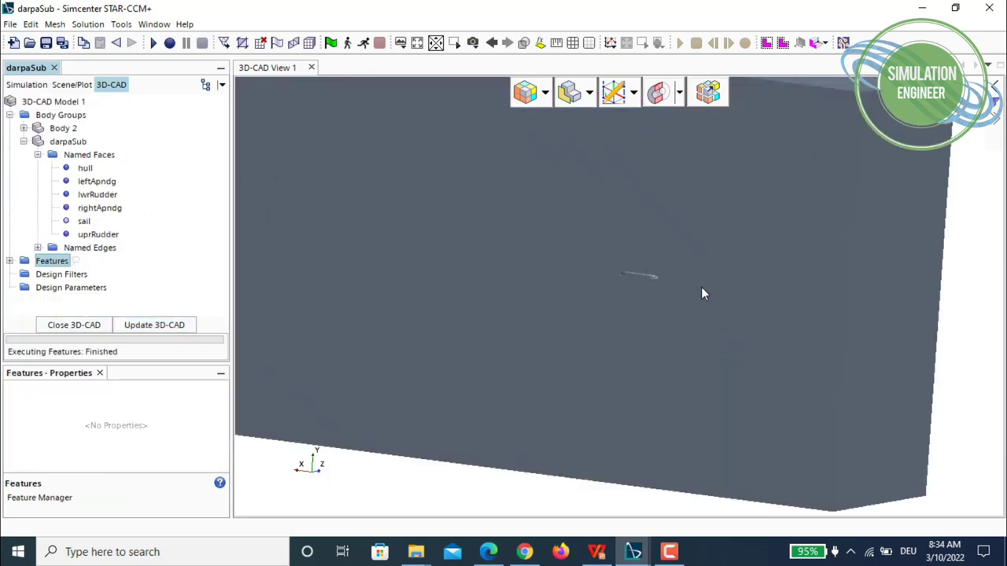
{"action": "left_click_drag", "start_coordinate": [543, 249], "coordinate": [505, 270]}
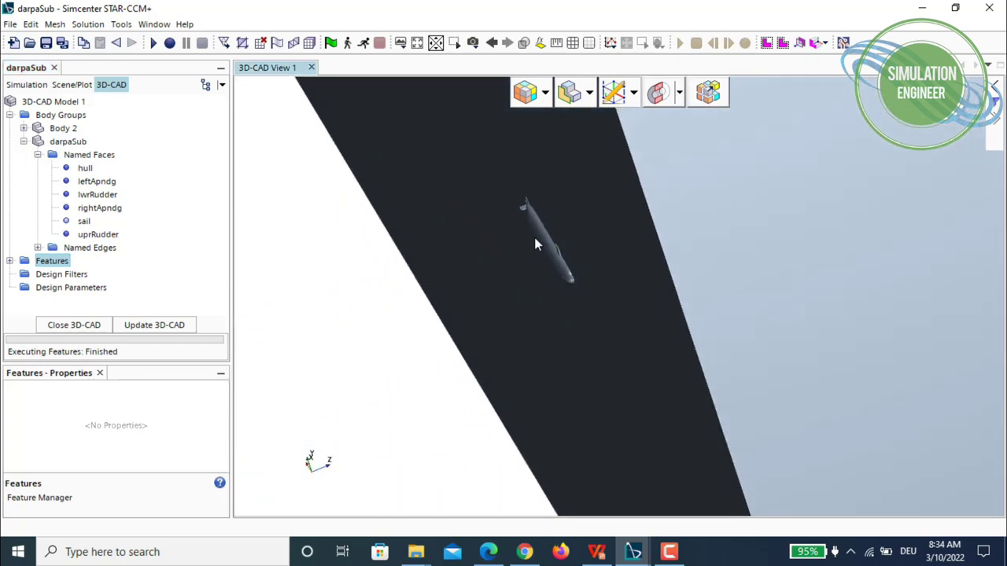
{"action": "scroll", "coordinate": [560, 239], "scroll_direction": "up", "scroll_amount": 2}
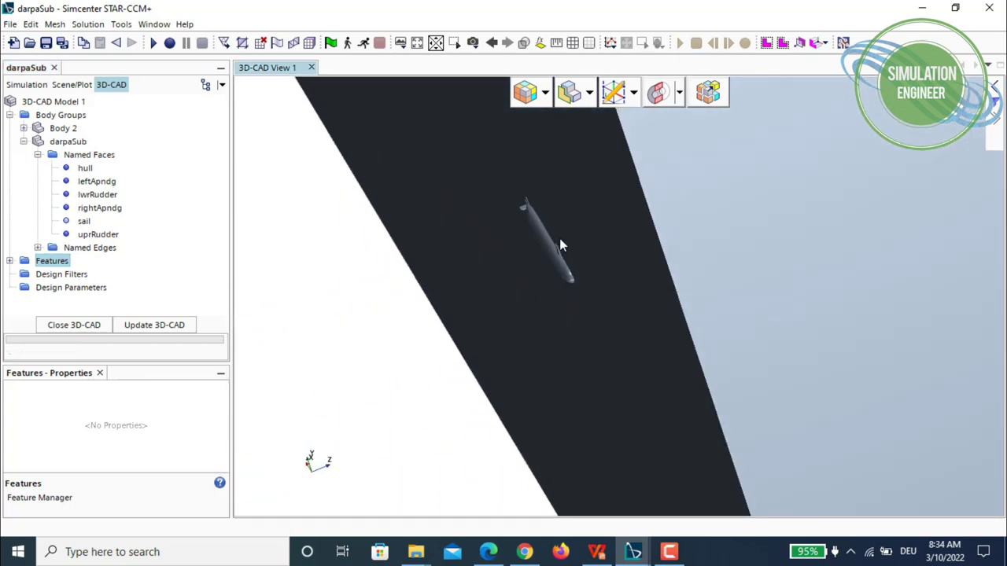
{"action": "scroll", "coordinate": [559, 238], "scroll_direction": "down", "scroll_amount": 4}
{"action": "left_click_drag", "start_coordinate": [563, 265], "coordinate": [601, 219]}
{"action": "left_click_drag", "start_coordinate": [632, 303], "coordinate": [506, 270]}
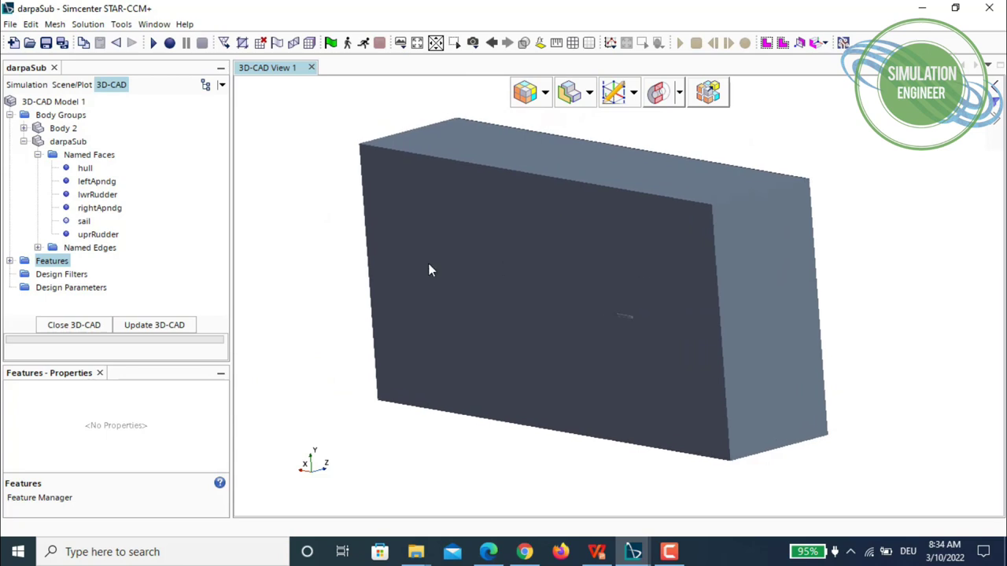
- Subtract the darpaSub body from Body 2 with Precise precision, transferring face names and not keeping the tool body
{"action": "left_click", "coordinate": [64, 129]}
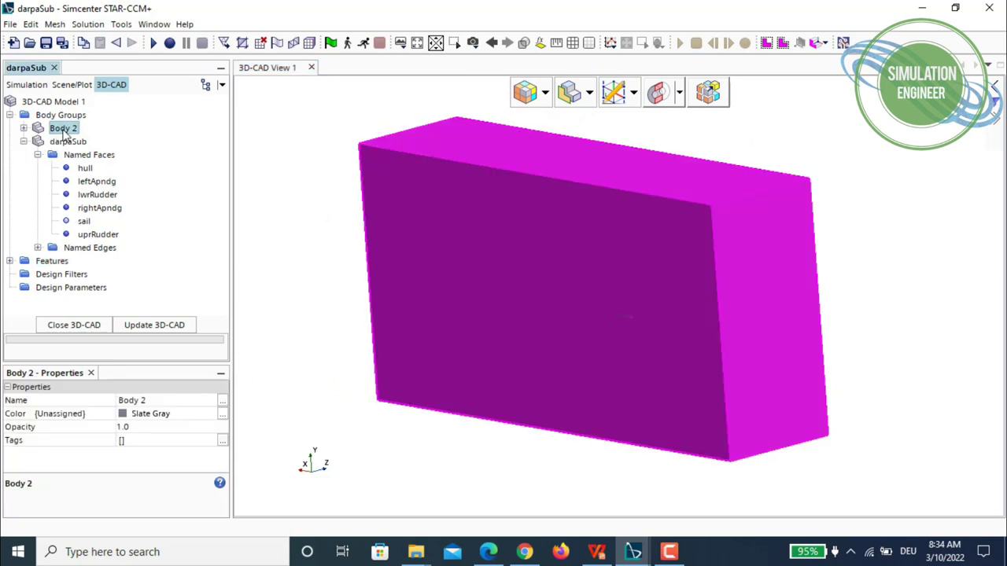
{"action": "left_click", "coordinate": [68, 142], "text": "ctrl"}
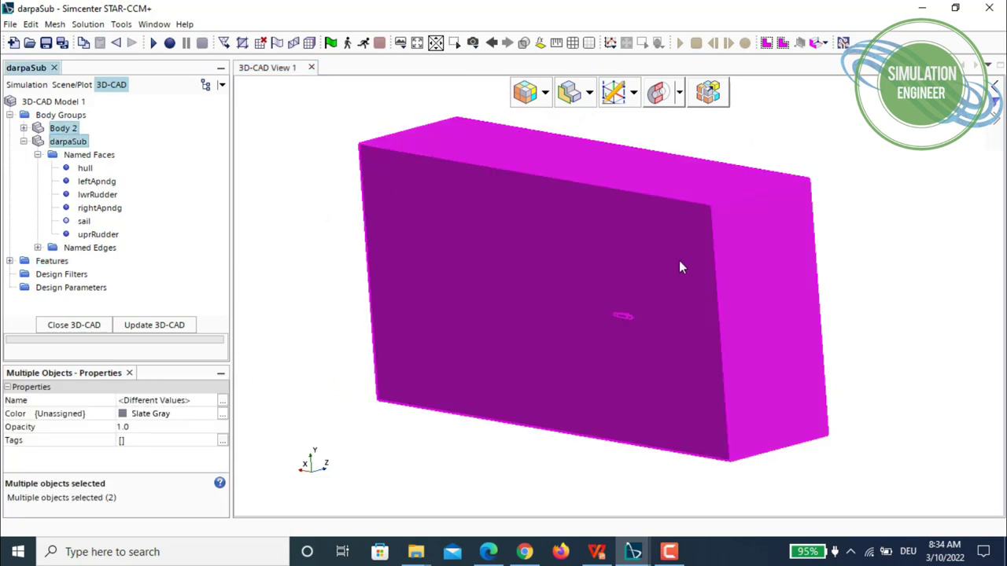
{"action": "left_click", "coordinate": [825, 43]}
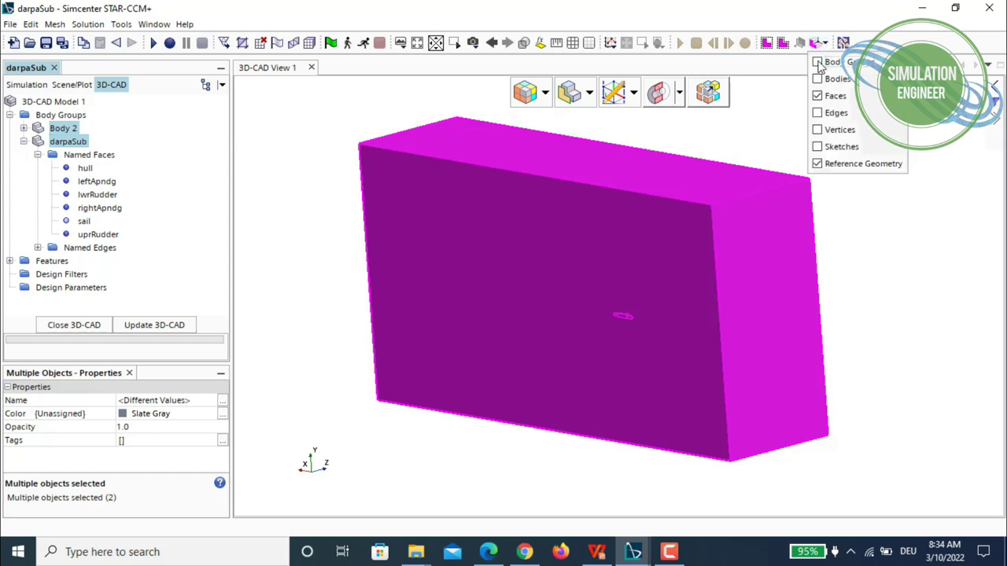
{"action": "left_click", "coordinate": [817, 80]}
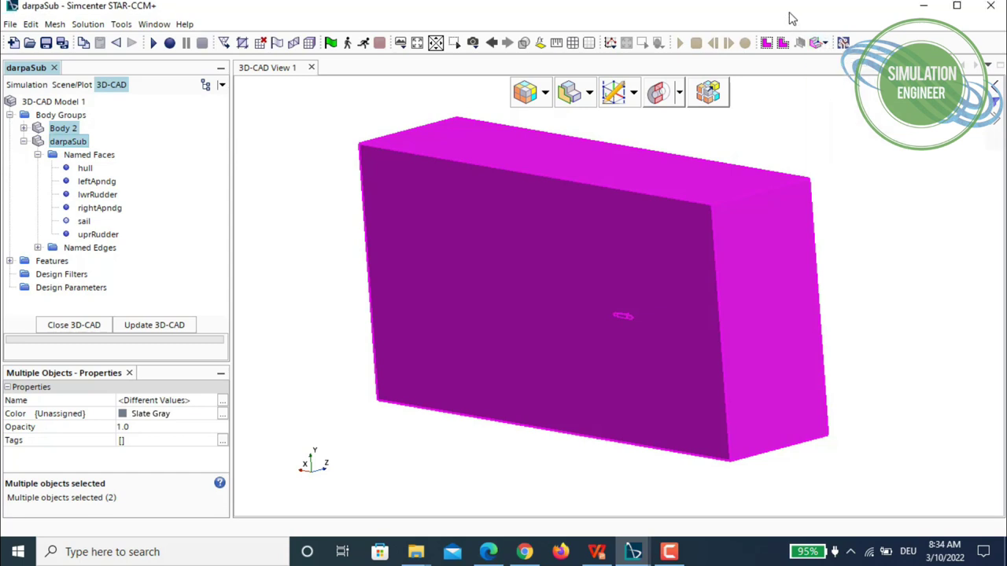
{"action": "right_click", "coordinate": [602, 251]}
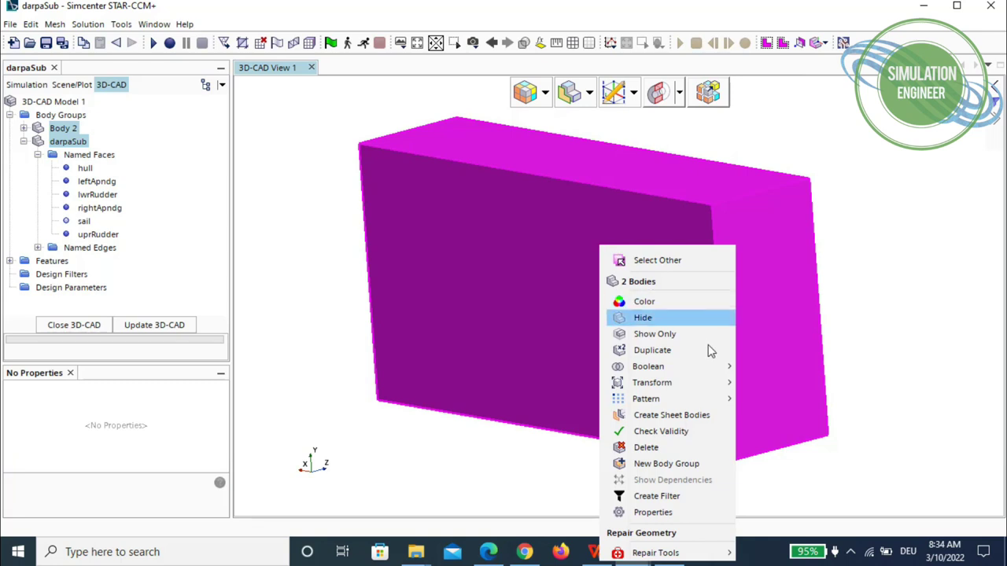
{"action": "mouse_move", "coordinate": [711, 366]}
{"action": "left_click", "coordinate": [778, 399]}
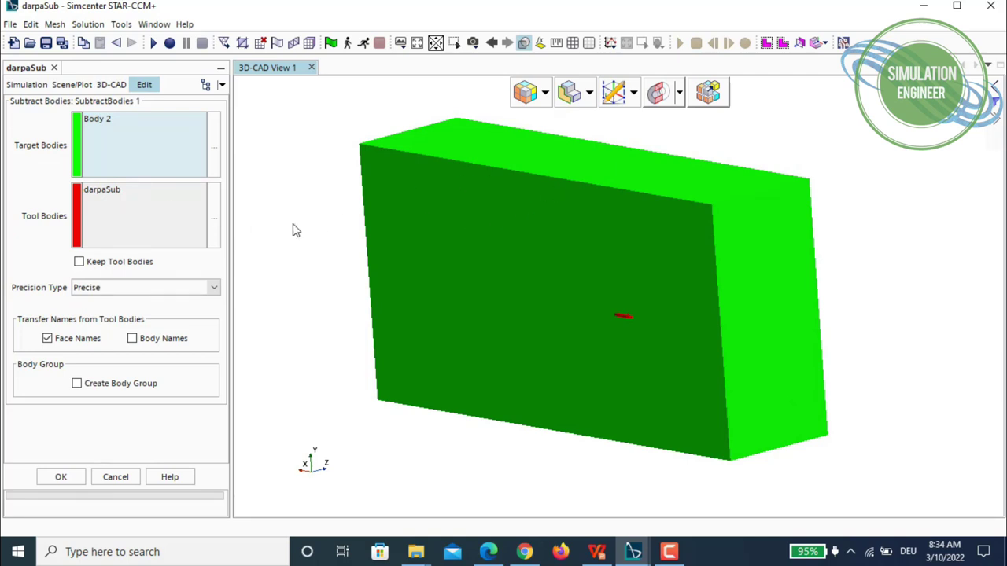
{"action": "scroll", "coordinate": [633, 314], "scroll_direction": "down", "scroll_amount": 2}
{"action": "scroll", "coordinate": [637, 336], "scroll_direction": "up", "scroll_amount": 8}
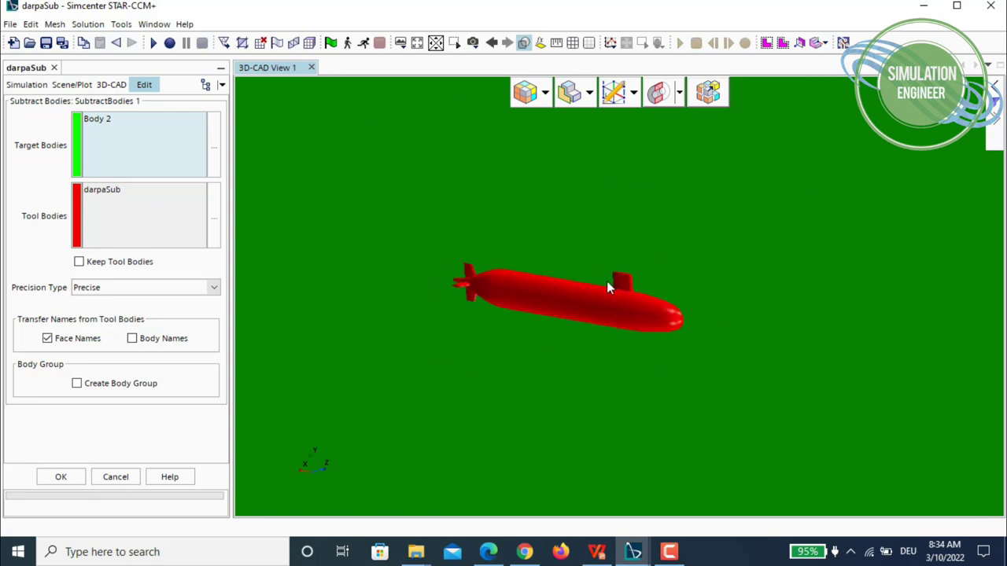
{"action": "scroll", "coordinate": [607, 283], "scroll_direction": "up", "scroll_amount": 2}
{"action": "scroll", "coordinate": [607, 292], "scroll_direction": "down", "scroll_amount": 6}
{"action": "scroll", "coordinate": [608, 296], "scroll_direction": "down", "scroll_amount": 4}
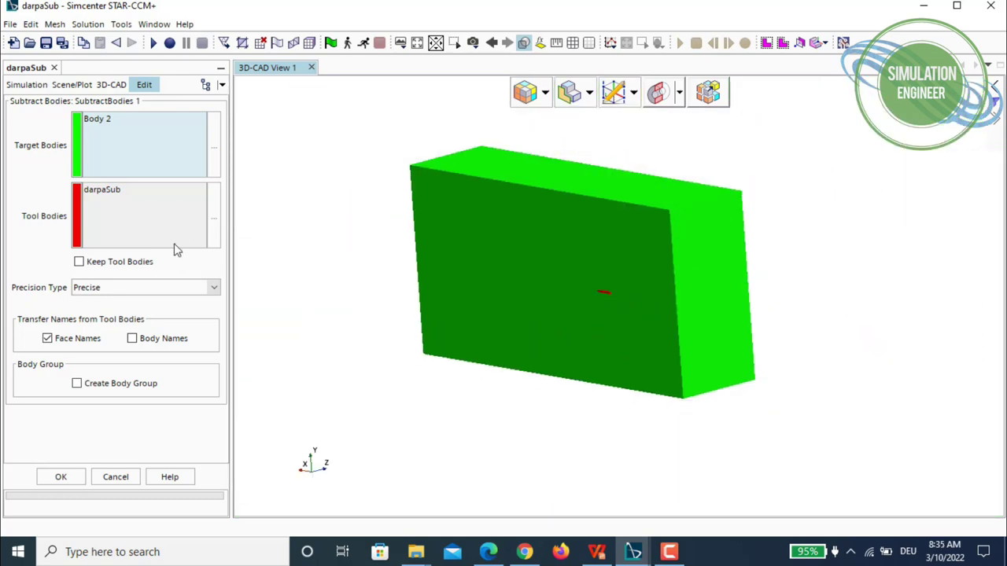
{"action": "left_click", "coordinate": [62, 478]}
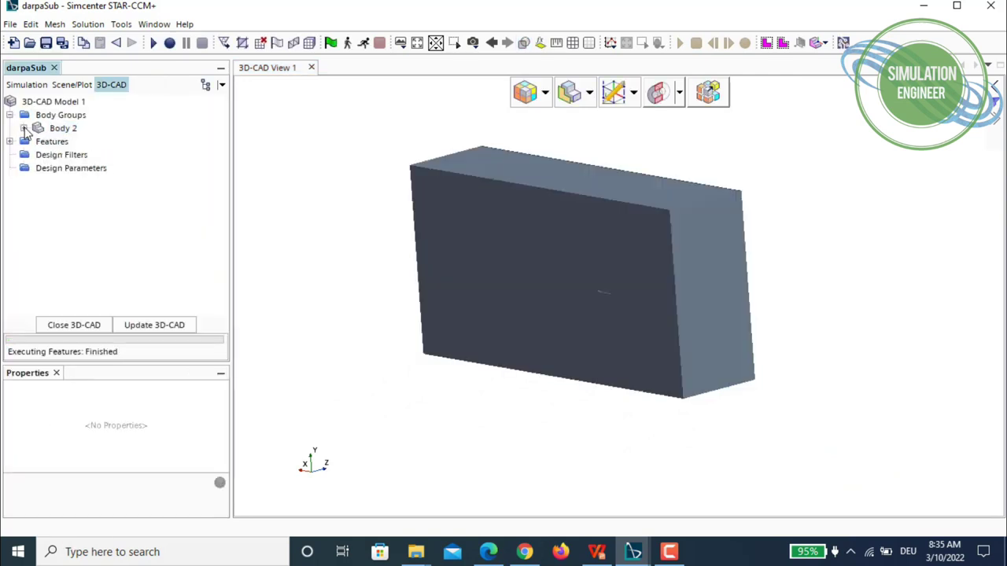
- Rename Body 2 as Fluid
{"action": "left_click", "coordinate": [24, 128]}
{"action": "left_click", "coordinate": [63, 128]}
{"action": "right_click", "coordinate": [69, 128]}
{"action": "left_click", "coordinate": [114, 140]}
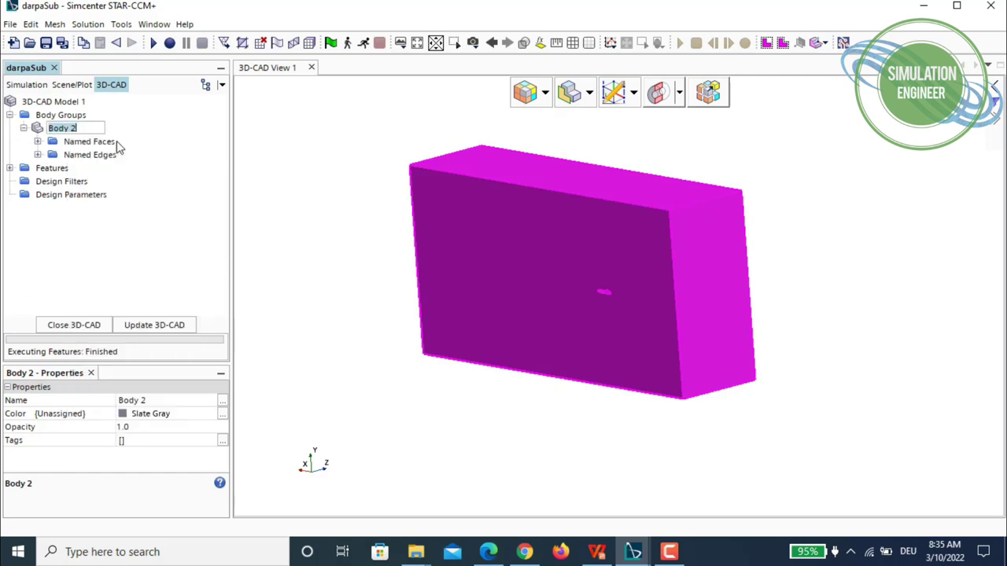
{"action": "type", "text": "Fluid"}
{"action": "key", "text": "Return"}
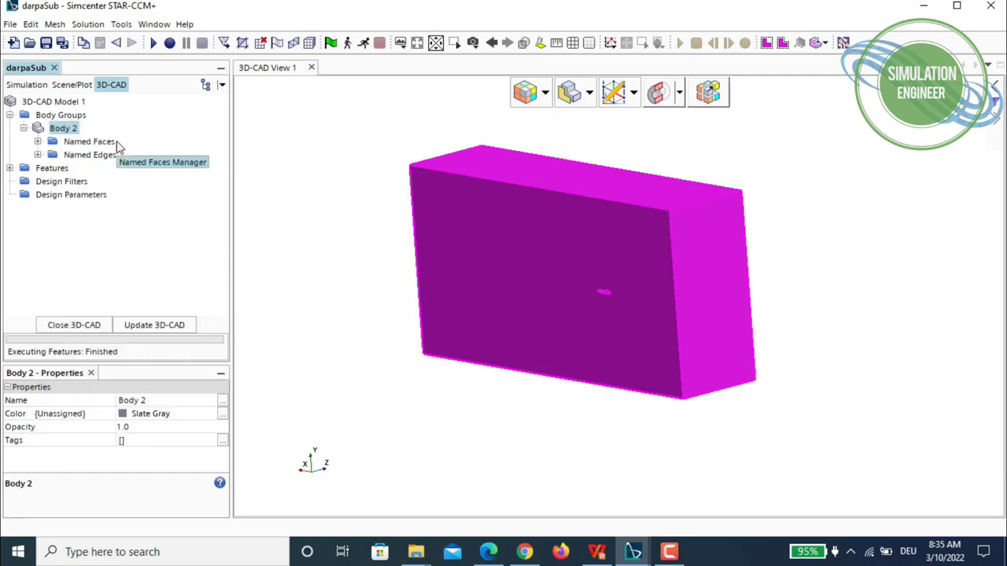
- Check which surfaces the Fluid body's named faces hull, leftApndg, lwrRudder, sail, uprRudder and Default cover
{"action": "left_click", "coordinate": [37, 142]}
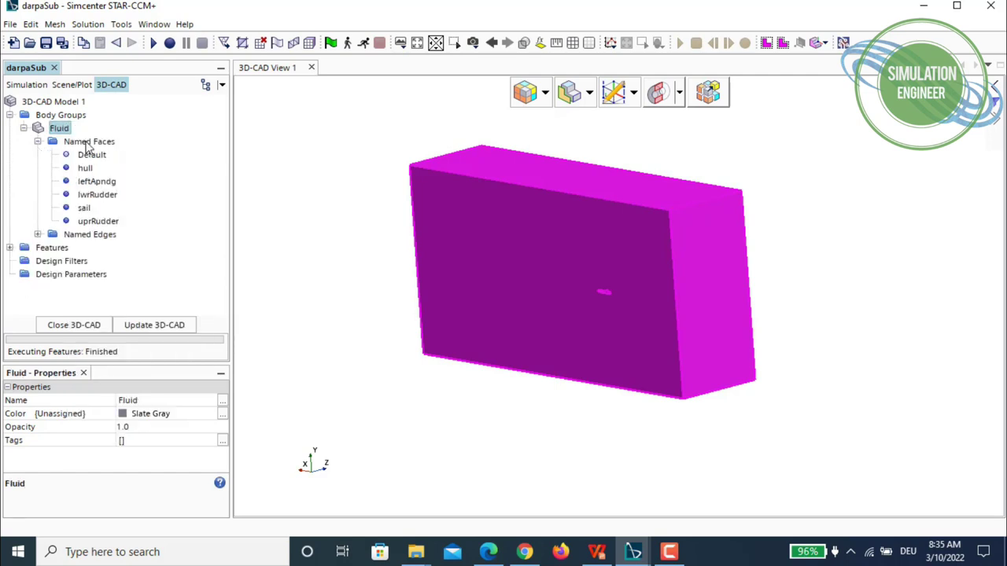
{"action": "left_click", "coordinate": [85, 169]}
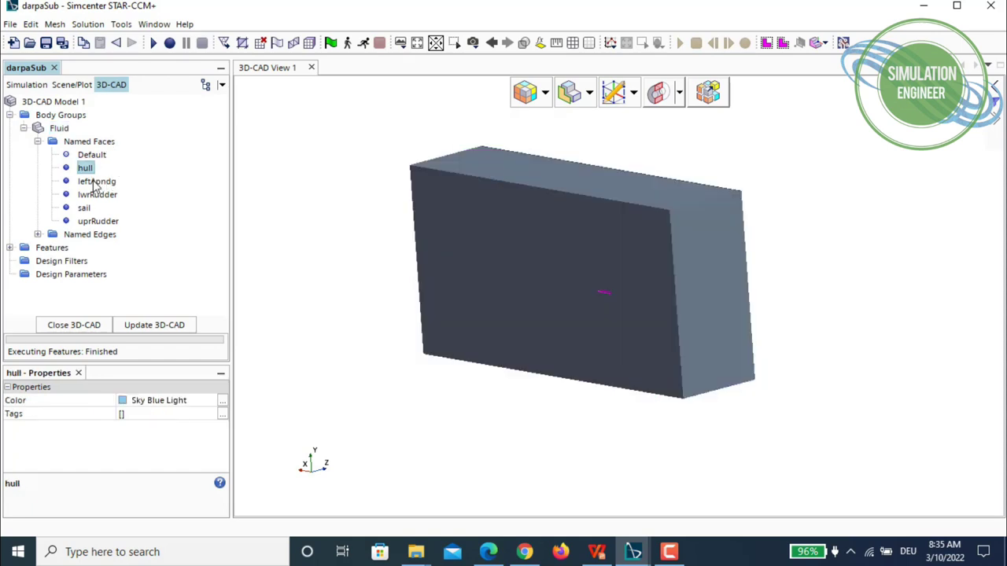
{"action": "left_click", "coordinate": [95, 182]}
{"action": "scroll", "coordinate": [543, 271], "scroll_direction": "up", "scroll_amount": 8}
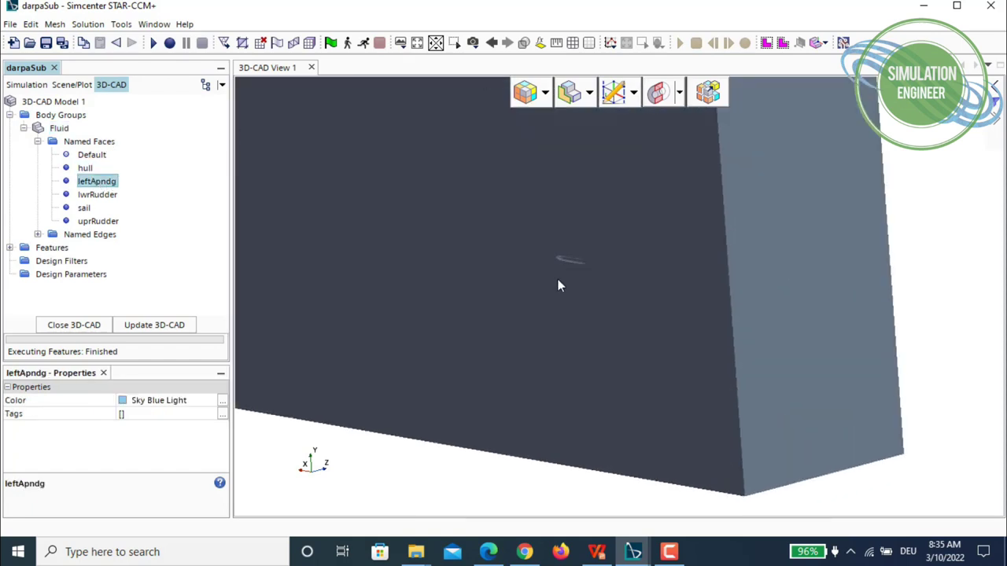
{"action": "scroll", "coordinate": [514, 227], "scroll_direction": "up", "scroll_amount": 3}
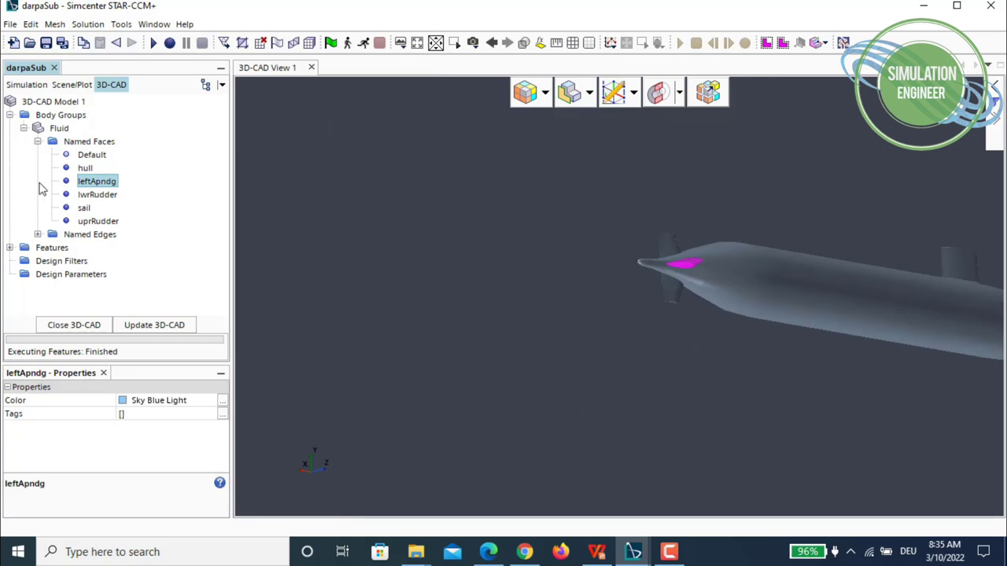
{"action": "left_click", "coordinate": [96, 195]}
{"action": "left_click", "coordinate": [83, 209]}
{"action": "left_click", "coordinate": [99, 222]}
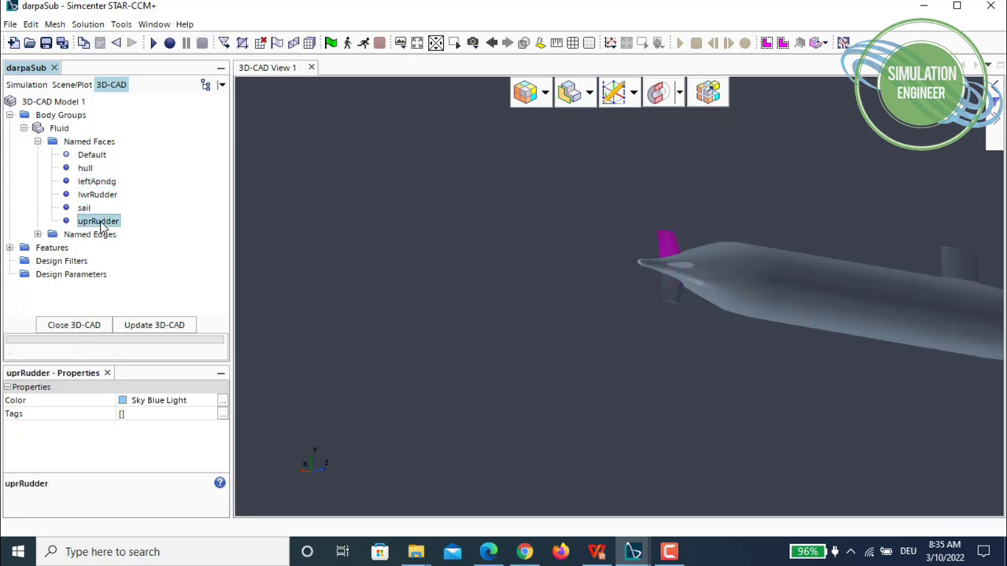
{"action": "left_click", "coordinate": [92, 155]}
{"action": "scroll", "coordinate": [548, 250], "scroll_direction": "down", "scroll_amount": 6}
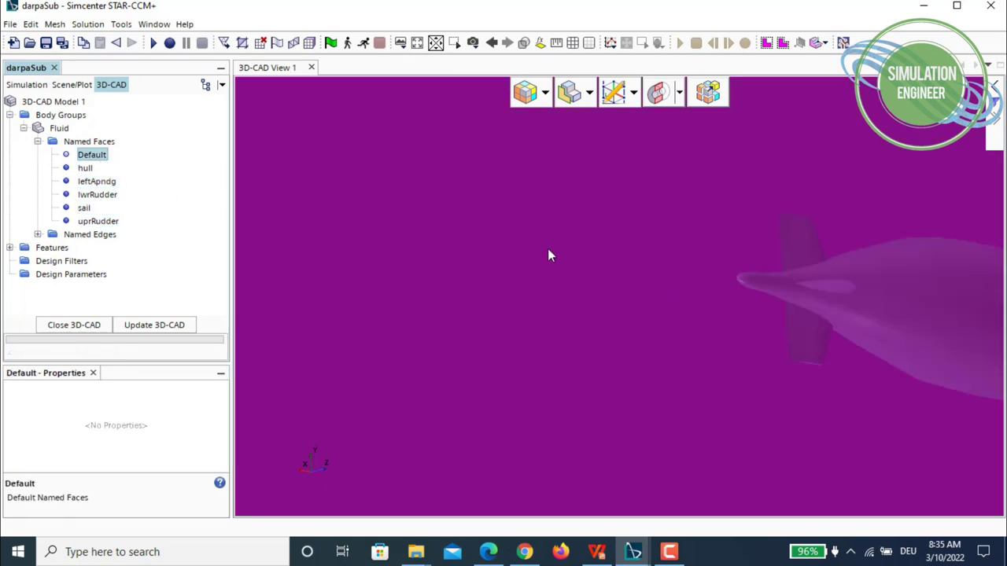
{"action": "scroll", "coordinate": [548, 250], "scroll_direction": "down", "scroll_amount": 5}
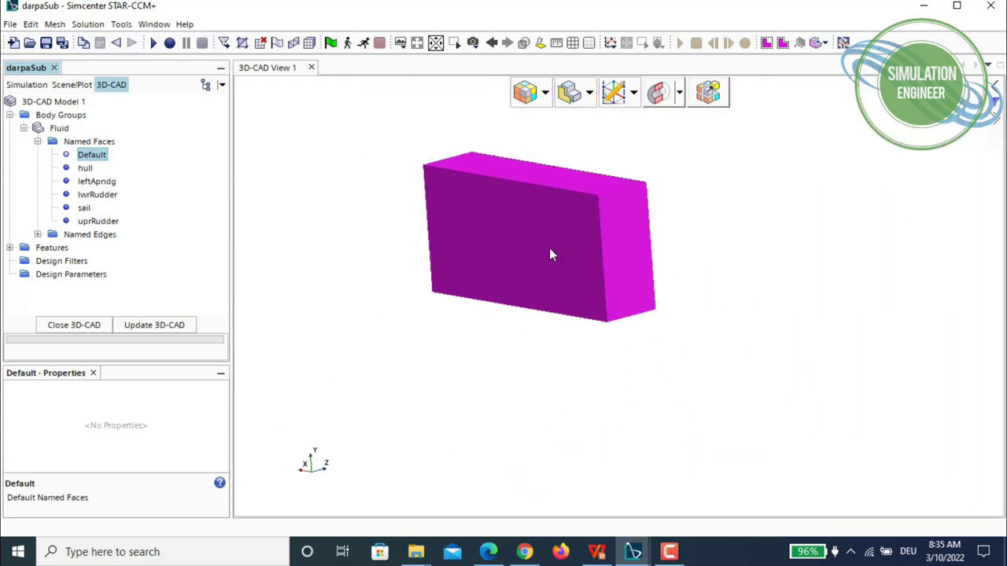
- Clear the selection and make faces, edges and vertices selectable in the view instead of bodies
{"action": "left_click", "coordinate": [823, 121]}
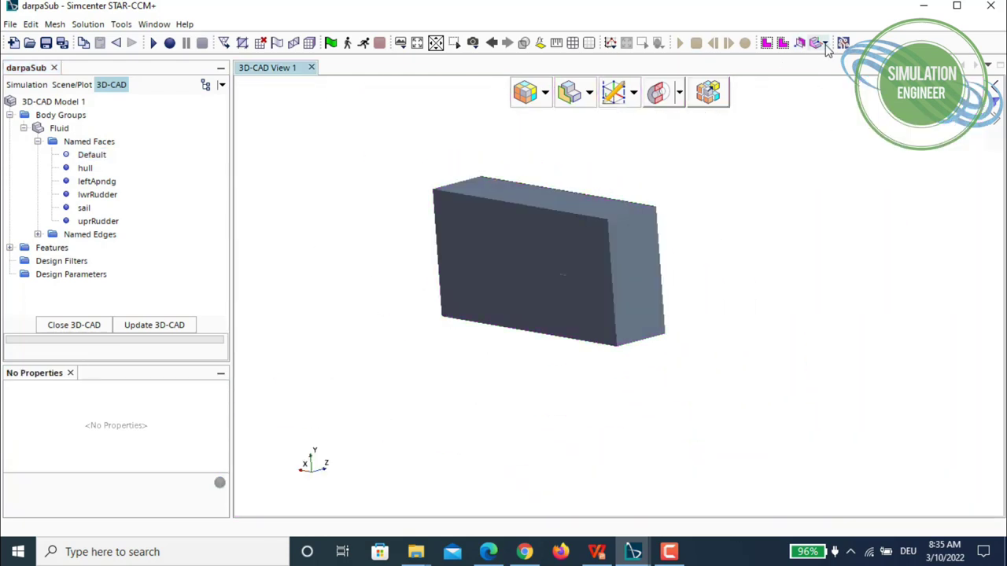
{"action": "left_click", "coordinate": [825, 43]}
{"action": "left_click", "coordinate": [817, 80]}
{"action": "left_click", "coordinate": [817, 95]}
{"action": "left_click", "coordinate": [817, 113]}
{"action": "left_click", "coordinate": [817, 130]}
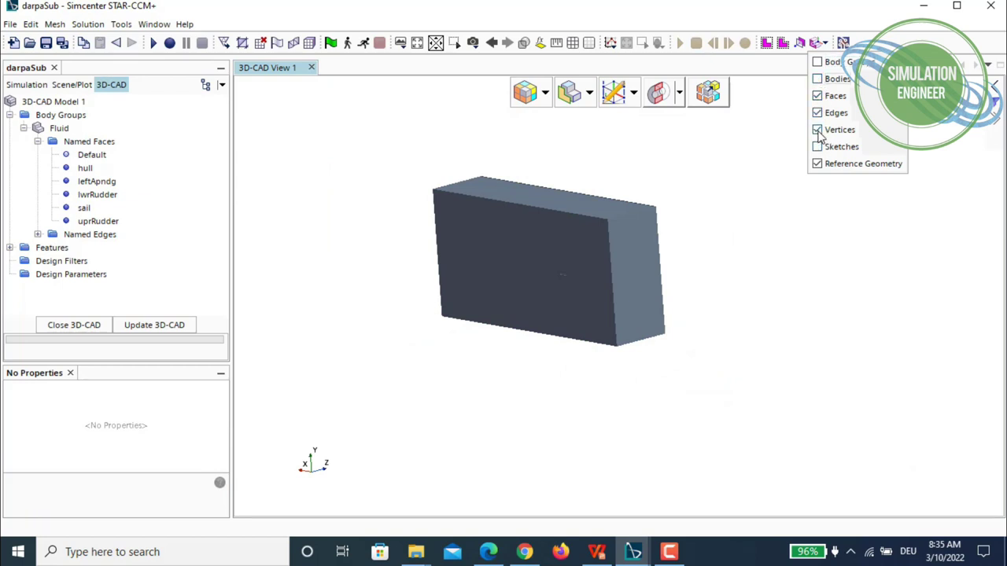
- Rename the block's end face ahead of the submarine's nose as inlet
{"action": "mouse_move", "coordinate": [764, 247]}
{"action": "left_mouse_down"}
{"action": "mouse_move", "coordinate": [695, 243]}
{"action": "mouse_move", "coordinate": [744, 236]}
{"action": "mouse_move", "coordinate": [726, 279]}
{"action": "mouse_move", "coordinate": [681, 252]}
{"action": "mouse_move", "coordinate": [804, 274]}
{"action": "mouse_move", "coordinate": [753, 249]}
{"action": "left_mouse_up"}
{"action": "right_click", "coordinate": [726, 252]}
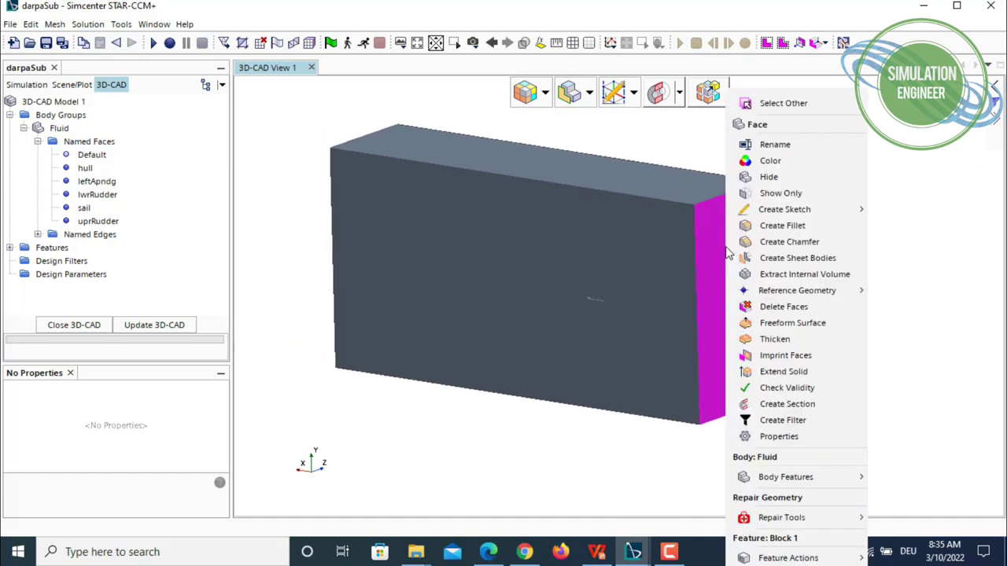
{"action": "left_click", "coordinate": [790, 144]}
{"action": "type", "text": "inlet"}
{"action": "key", "text": "Return"}
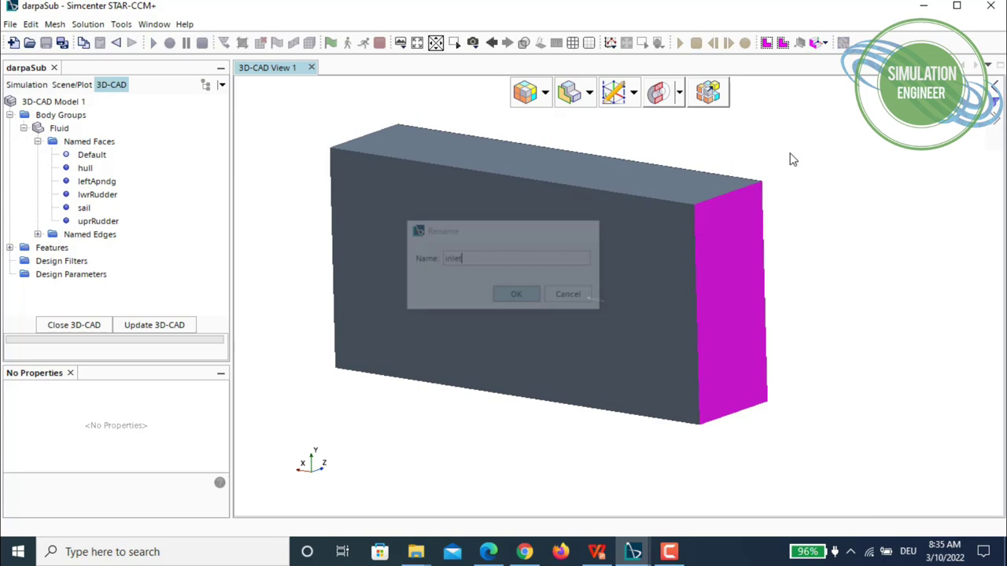
- Rename the opposite end face, far behind the submarine's stern, as outlet
{"action": "left_click_drag", "start_coordinate": [333, 303], "coordinate": [401, 264]}
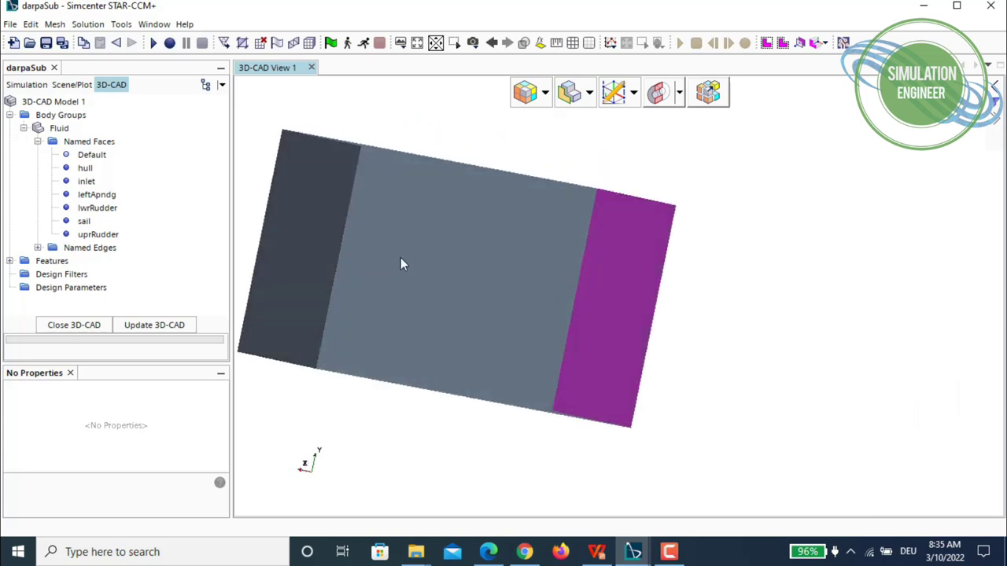
{"action": "right_click", "coordinate": [311, 207]}
{"action": "left_click", "coordinate": [385, 152]}
{"action": "type", "text": "outlet"}
{"action": "key", "text": "Return"}
- Rename the block's upper face, on the positive Y side, as top
{"action": "left_click_drag", "start_coordinate": [850, 244], "coordinate": [751, 255]}
{"action": "scroll", "coordinate": [690, 236], "scroll_direction": "up", "scroll_amount": 3}
{"action": "scroll", "coordinate": [548, 259], "scroll_direction": "down", "scroll_amount": 3}
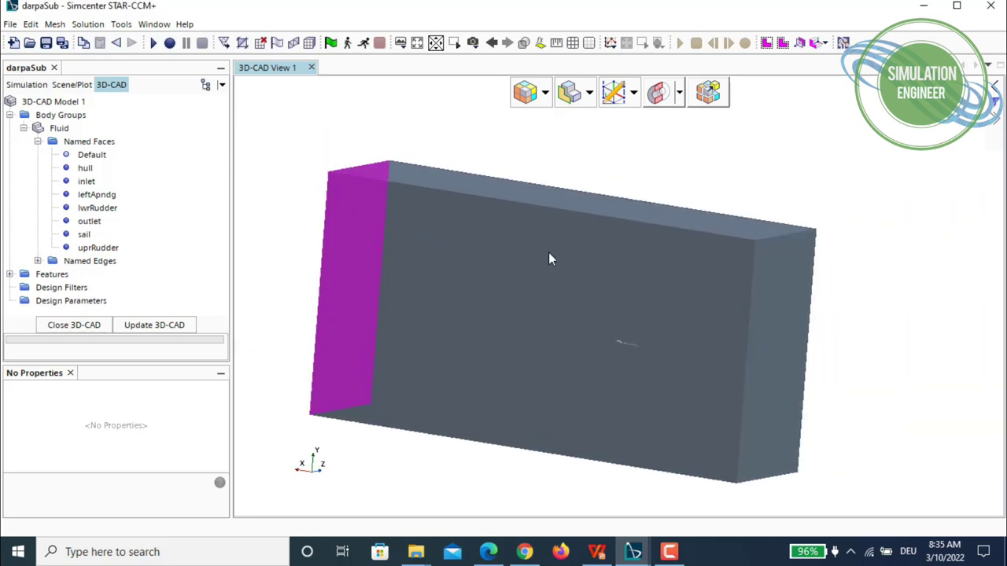
{"action": "right_click", "coordinate": [608, 194]}
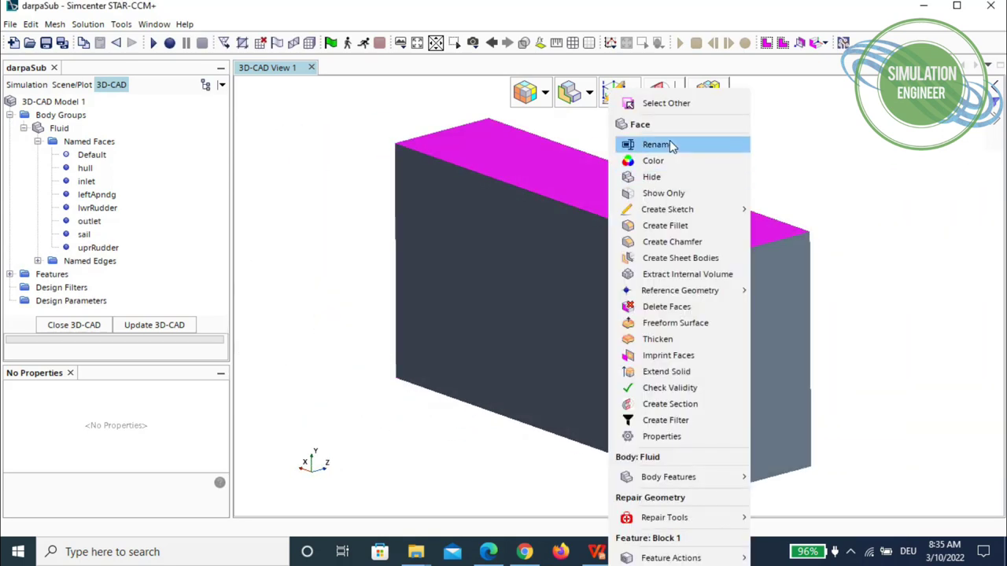
{"action": "left_click", "coordinate": [670, 145]}
{"action": "type", "text": "top"}
{"action": "key", "text": "Return"}
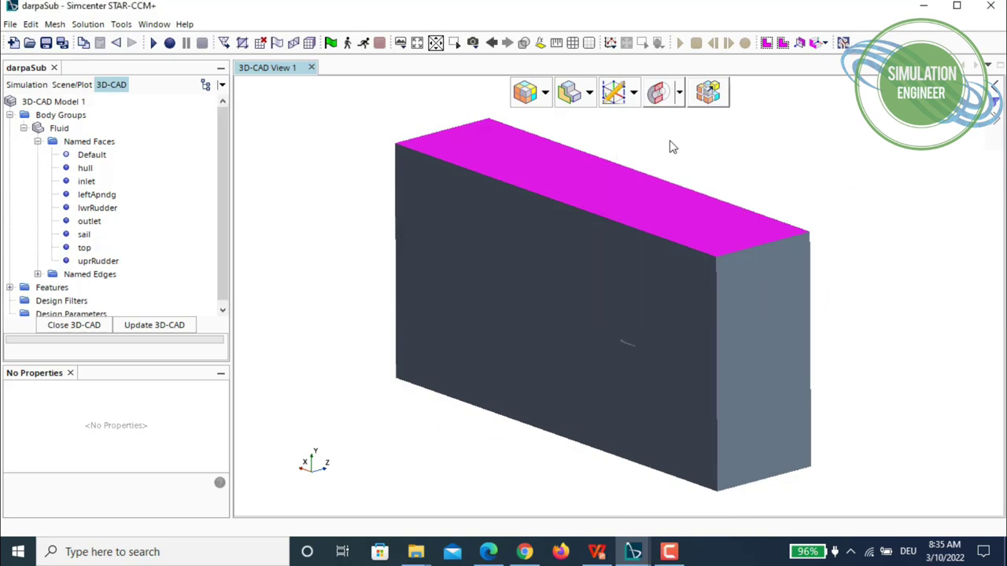
- Rename the block's large side face that cuts through the submarine as symmetry
{"action": "right_click", "coordinate": [491, 272]}
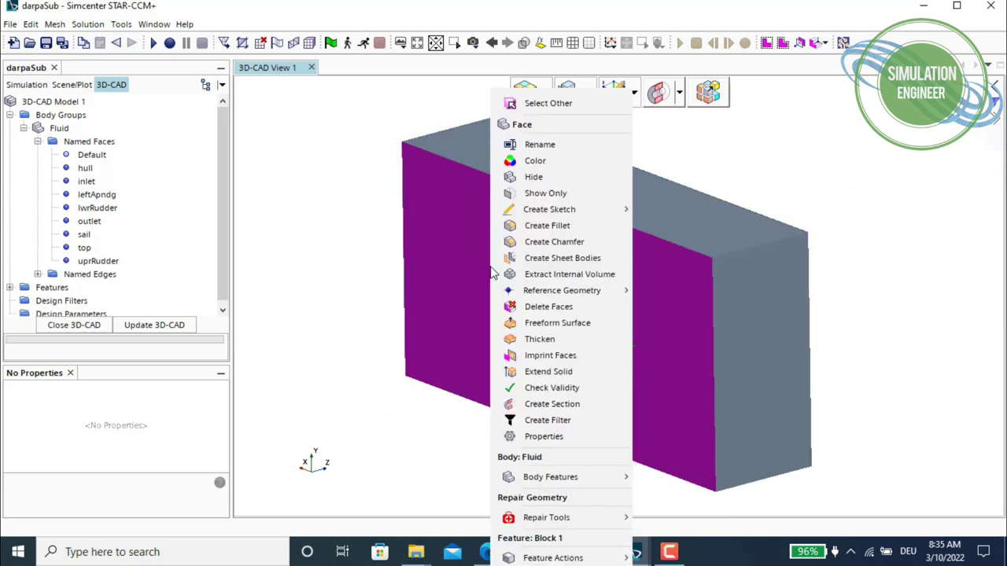
{"action": "left_click", "coordinate": [573, 145]}
{"action": "type", "text": "symme"}
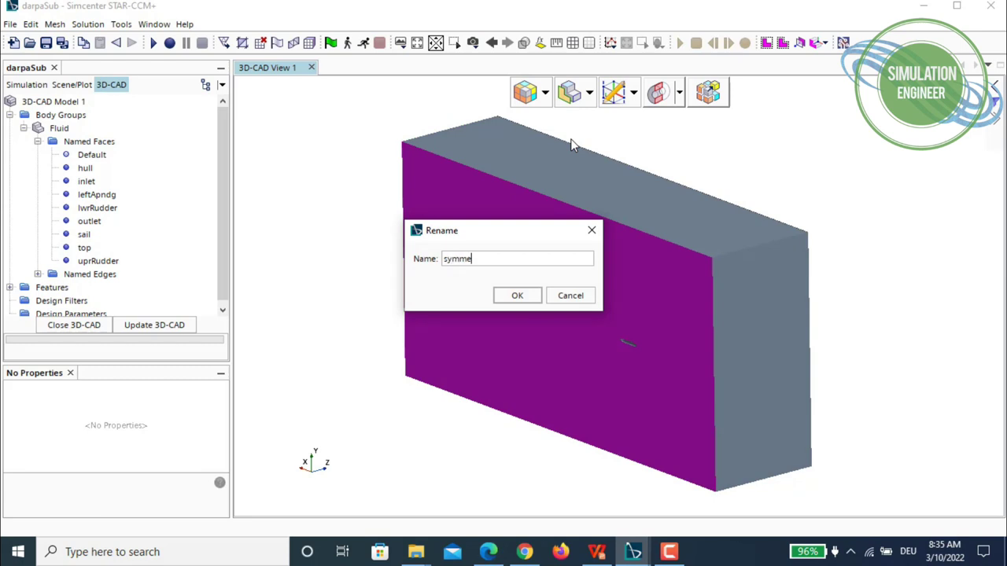
{"action": "type", "text": "try"}
{"action": "key", "text": "Return"}
- Rename the block's lower face, on the negative Y side, as bottom
{"action": "left_click_drag", "start_coordinate": [823, 186], "coordinate": [658, 391]}
{"action": "right_click", "coordinate": [727, 481]}
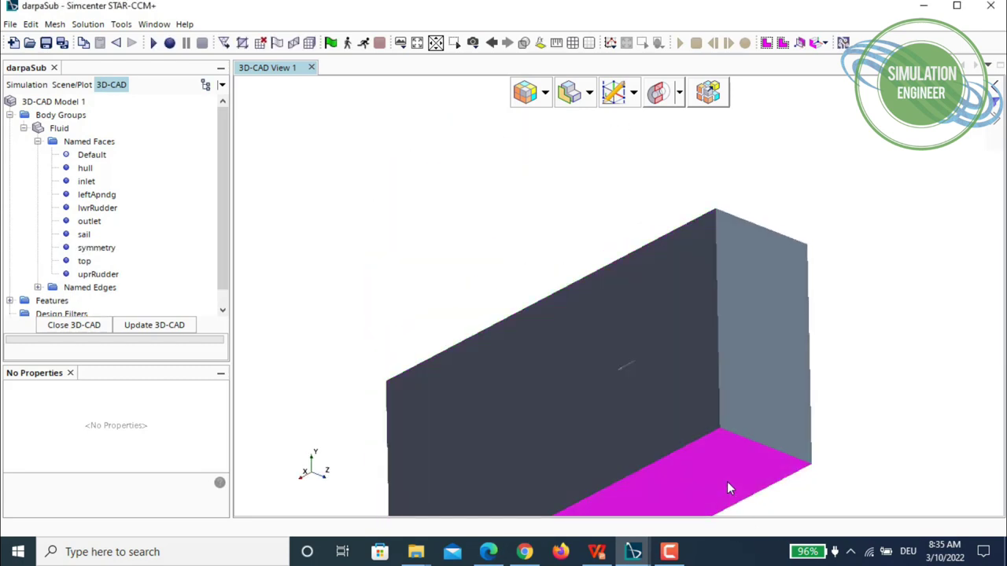
{"action": "left_click", "coordinate": [798, 145]}
{"action": "type", "text": "bottom"}
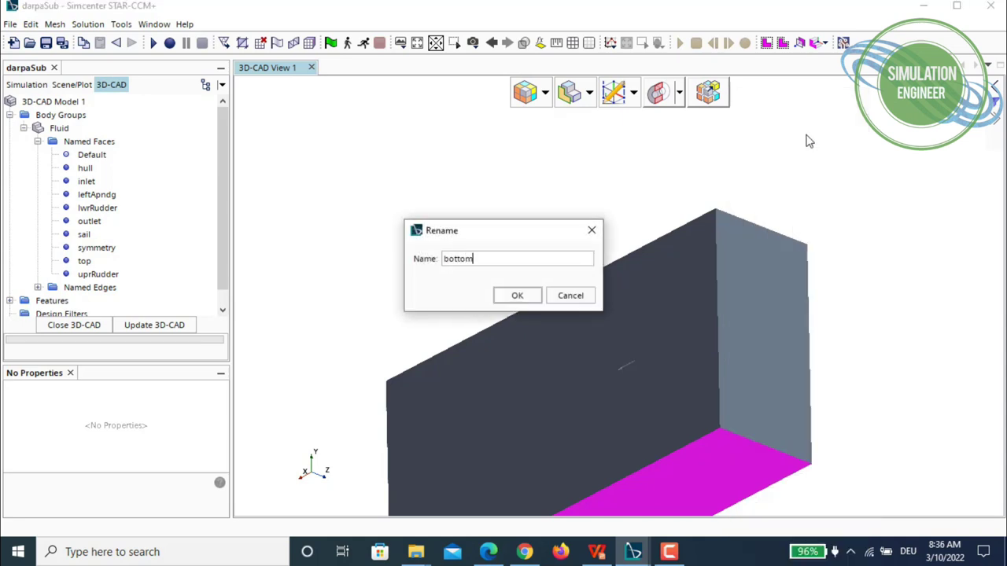
{"action": "key", "text": "Return"}
- Rename the block's large side face opposite the symmetry face as back
{"action": "left_click_drag", "start_coordinate": [800, 205], "coordinate": [842, 210]}
{"action": "right_click", "coordinate": [842, 209]}
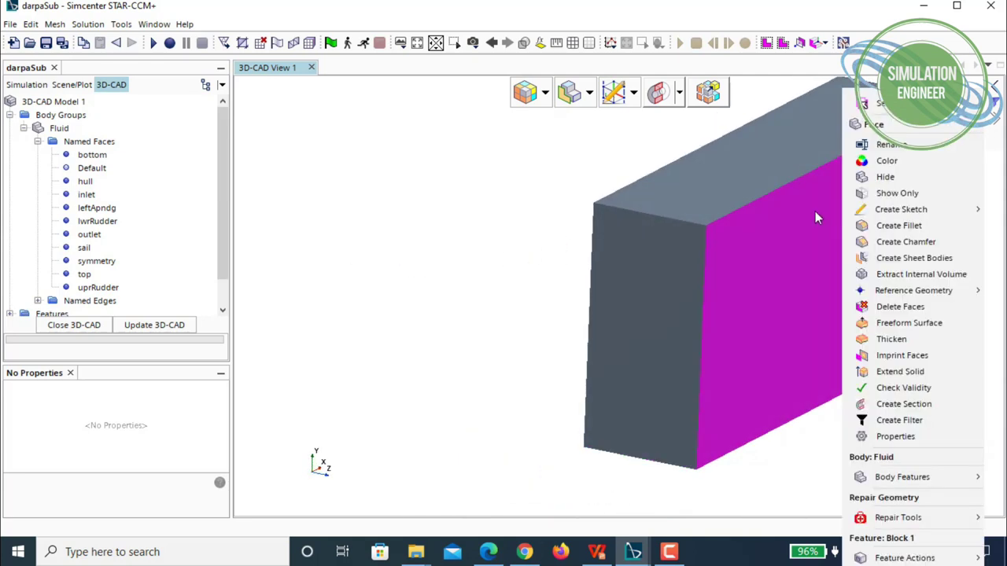
{"action": "left_click", "coordinate": [892, 145]}
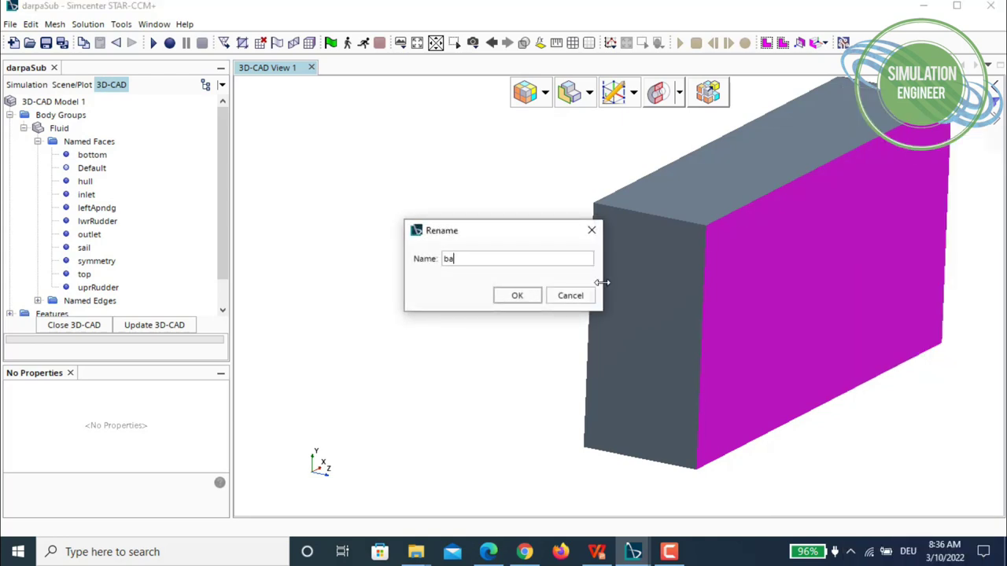
{"action": "type", "text": "back"}
{"action": "key", "text": "Return"}
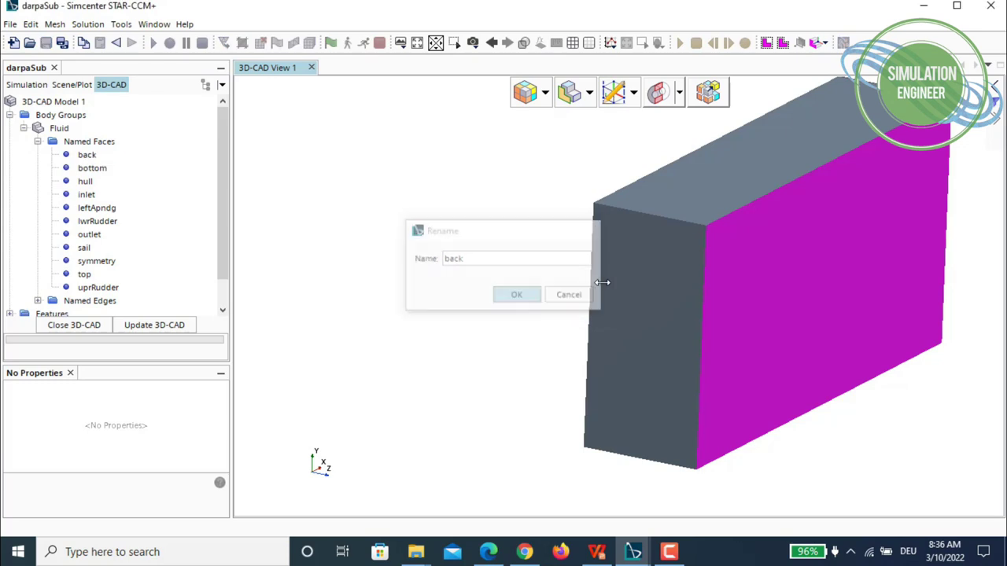
{"action": "left_click", "coordinate": [470, 247]}
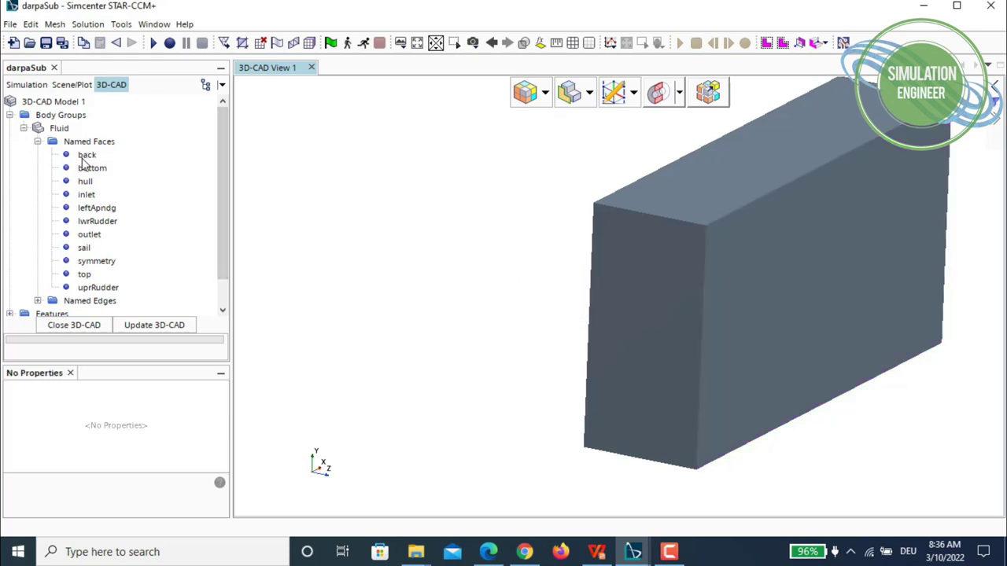
- Collapse the Fluid body's entries and close the 3D-CAD model to return to the simulation
{"action": "left_click_drag", "start_coordinate": [564, 214], "coordinate": [582, 346]}
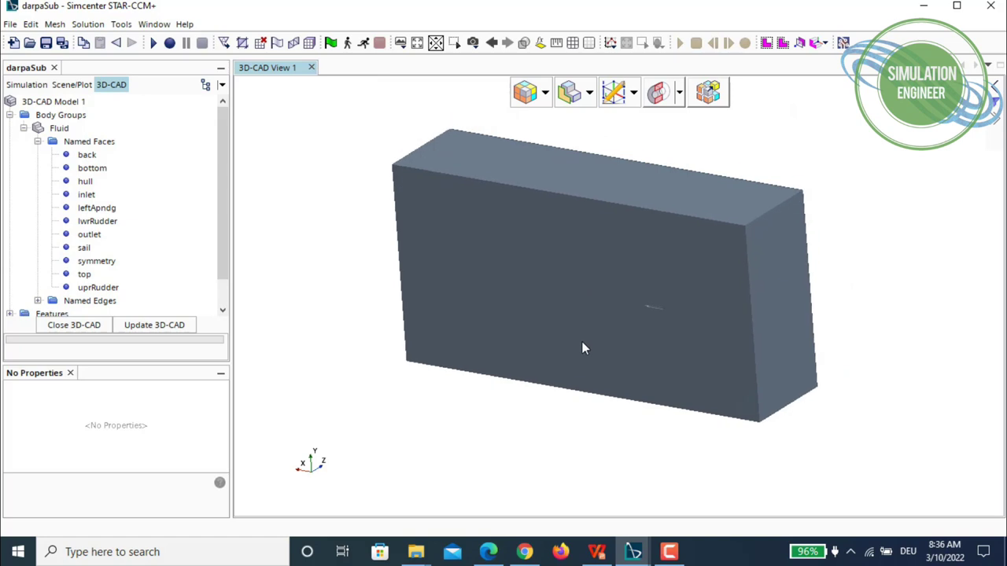
{"action": "left_click", "coordinate": [25, 130]}
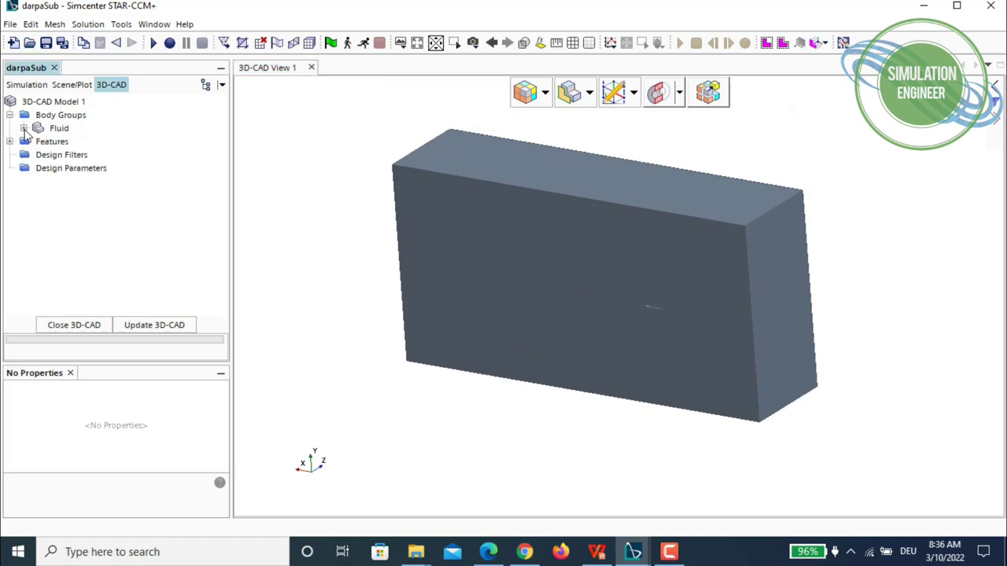
{"action": "left_click", "coordinate": [65, 329]}
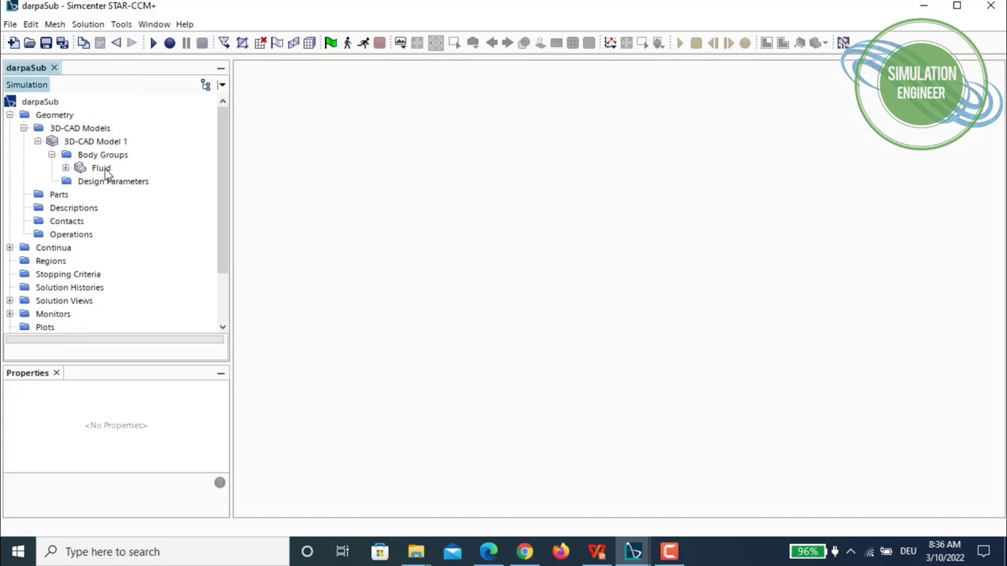
- Create a geometry part from the Fluid body with Fine tessellation density, keeping the other part creation options
{"action": "left_click", "coordinate": [102, 169]}
{"action": "right_click", "coordinate": [104, 170]}
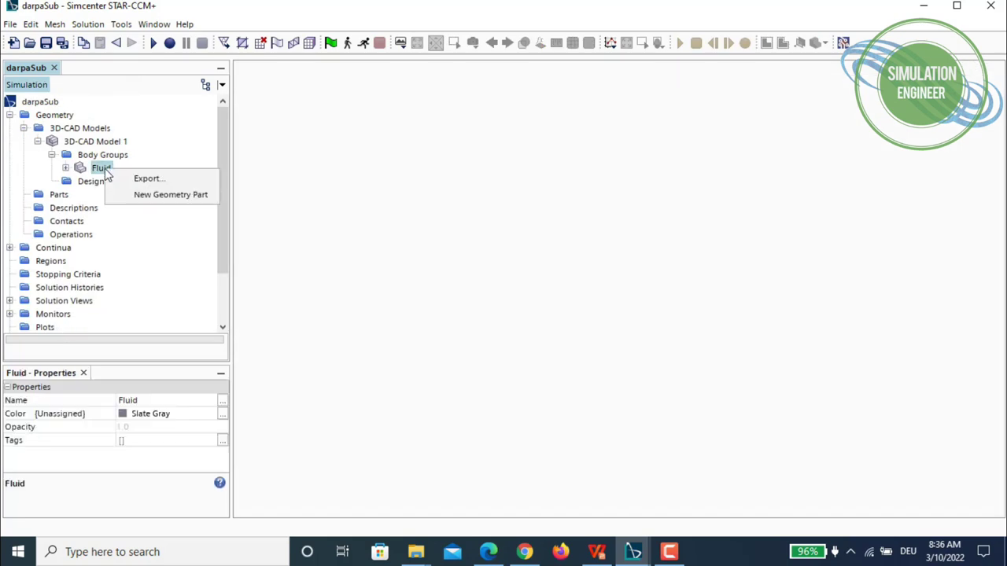
{"action": "left_click", "coordinate": [171, 195]}
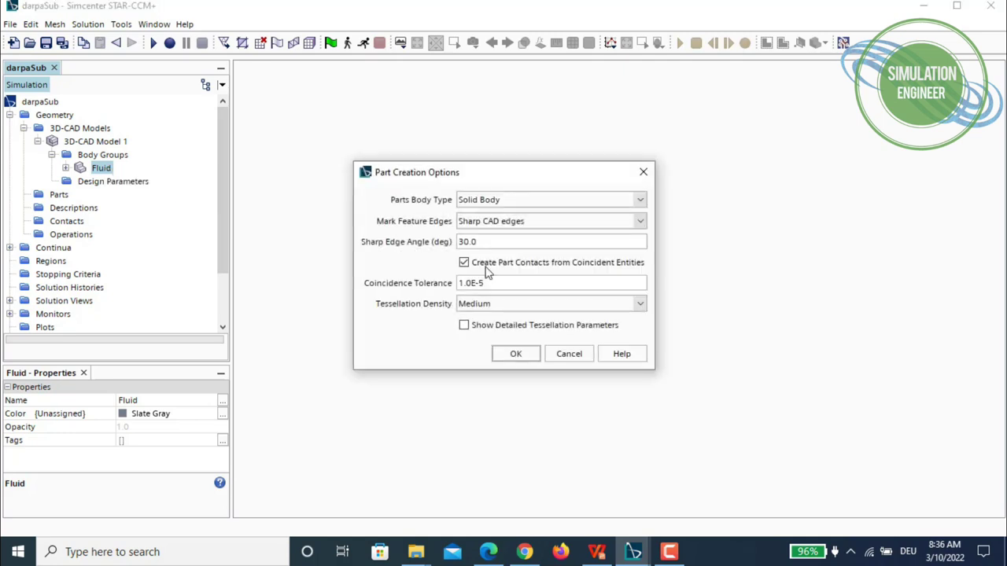
{"action": "left_click", "coordinate": [539, 305]}
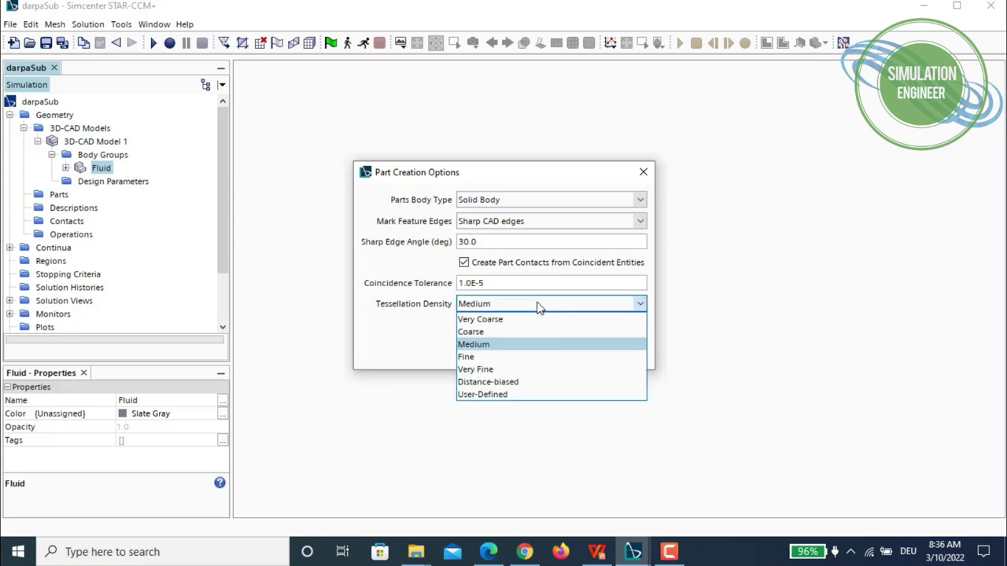
{"action": "left_click", "coordinate": [481, 358]}
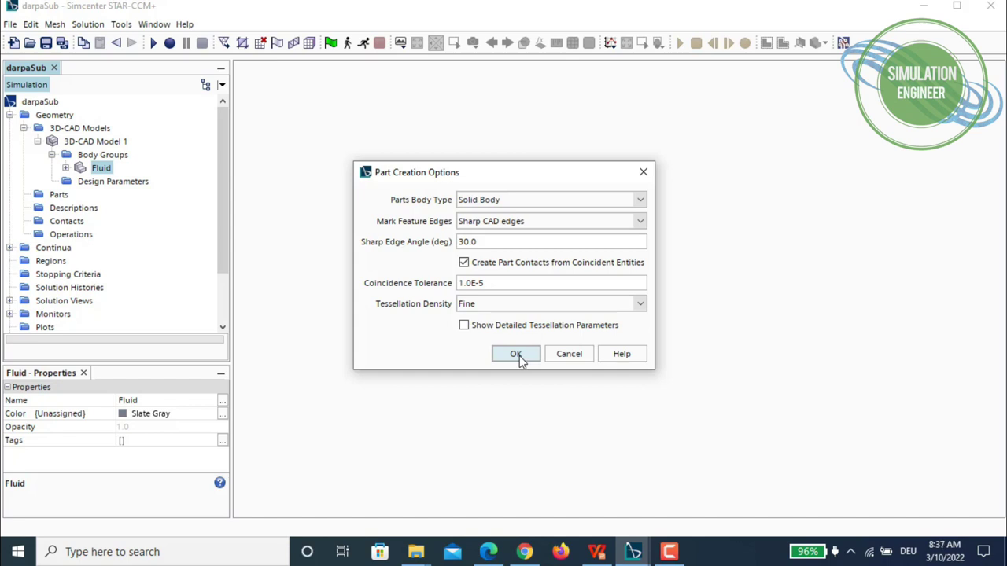
{"action": "left_click", "coordinate": [518, 306]}
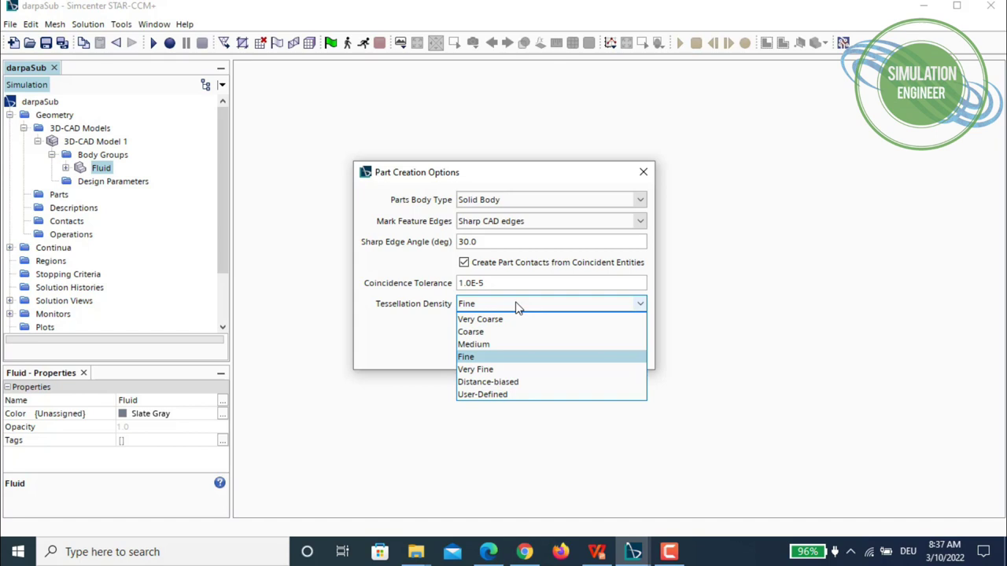
{"action": "left_click", "coordinate": [403, 338]}
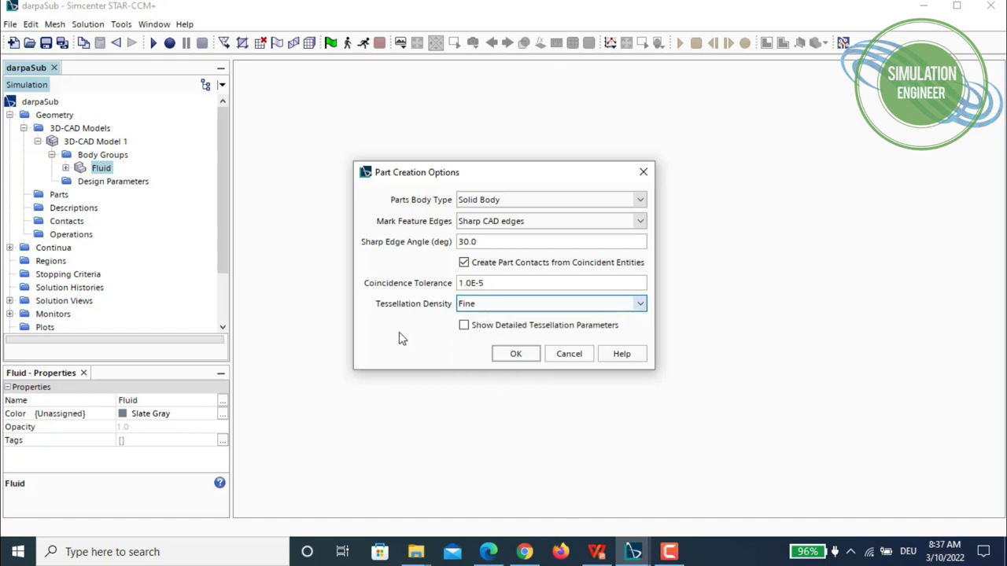
{"action": "left_click", "coordinate": [517, 355]}
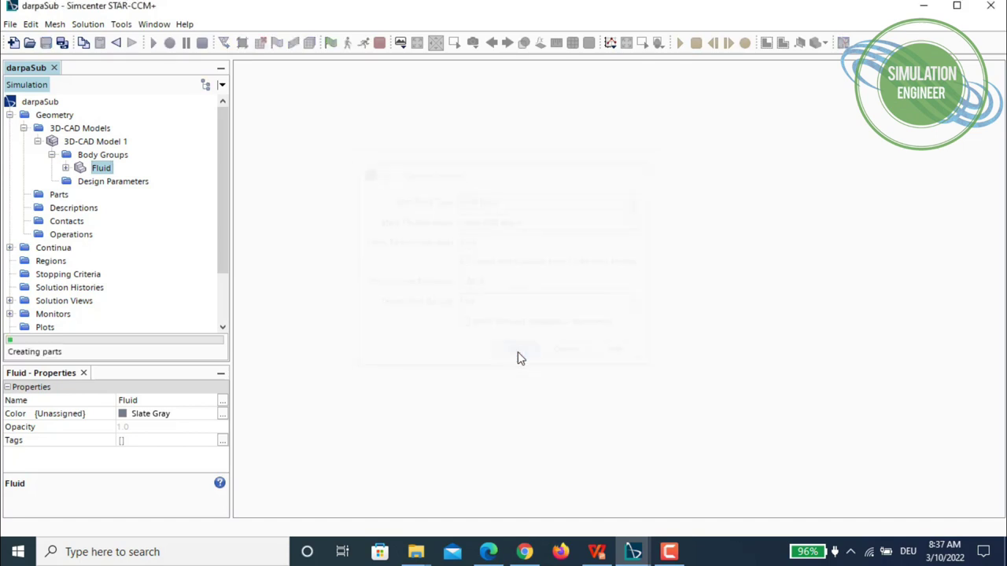
- Expand the geometry parts, create a geometry scene and fit the Fluid part into its view
{"action": "left_click", "coordinate": [24, 129]}
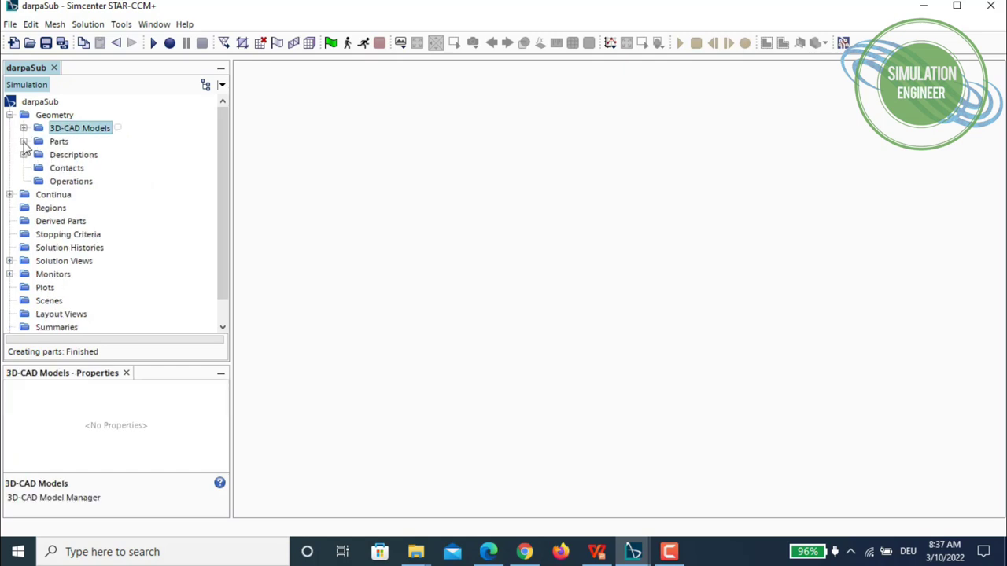
{"action": "left_click", "coordinate": [24, 141]}
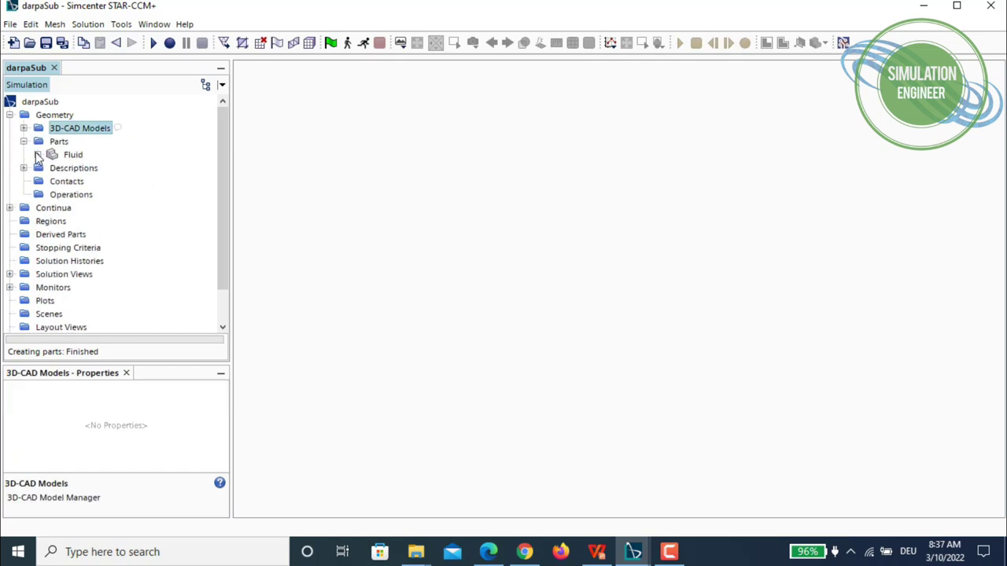
{"action": "left_click", "coordinate": [401, 44]}
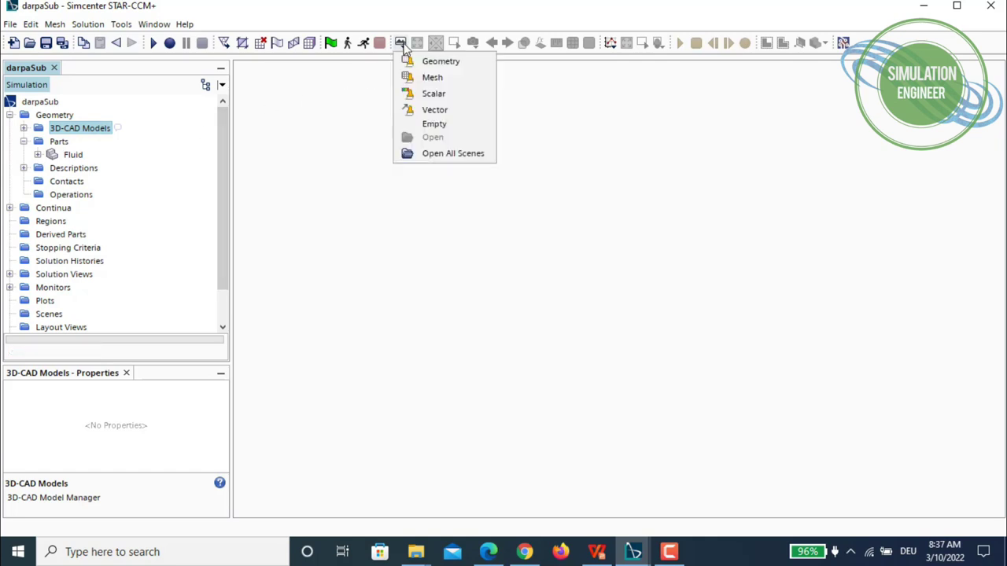
{"action": "left_click", "coordinate": [459, 69]}
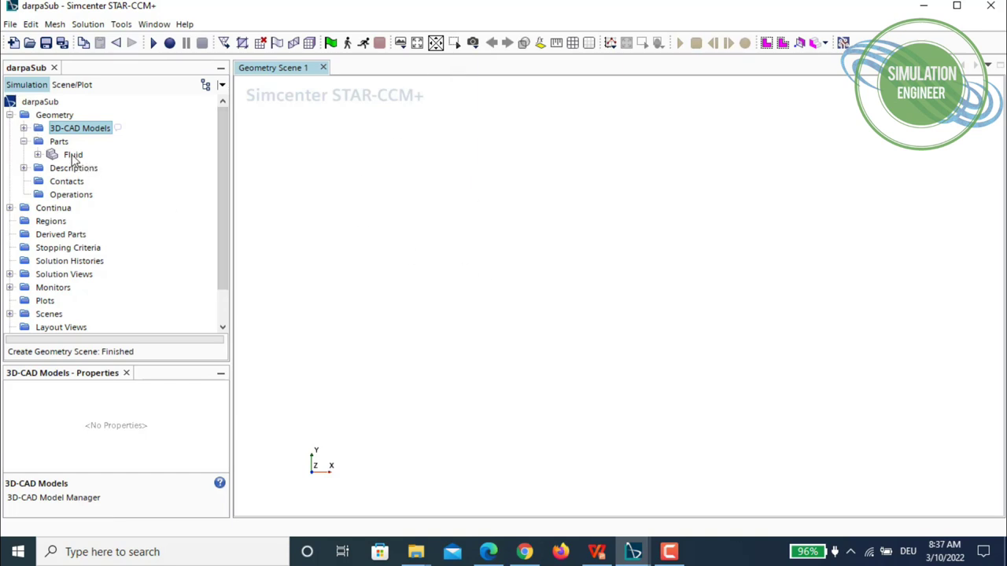
{"action": "left_click", "coordinate": [73, 155]}
{"action": "right_click", "coordinate": [402, 182]}
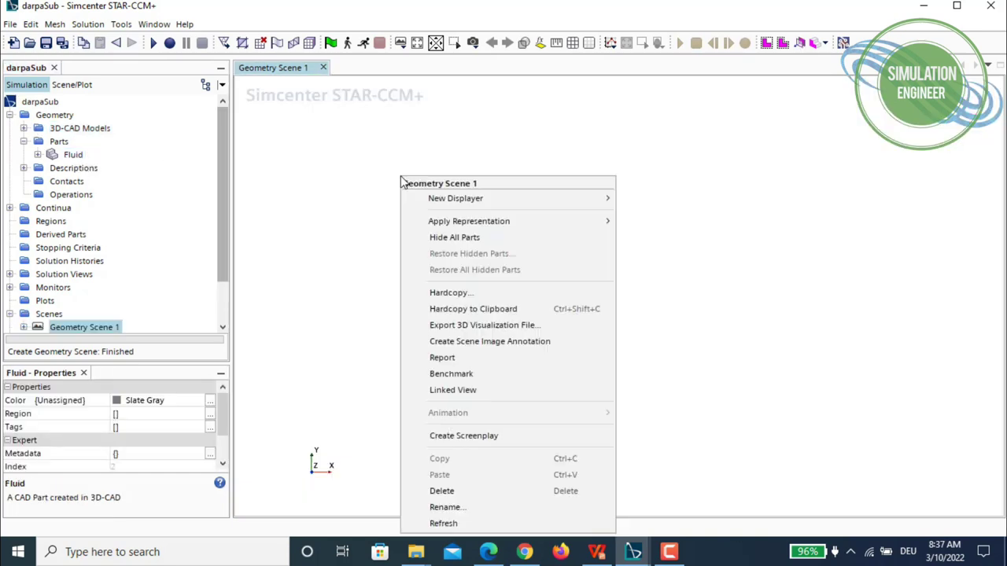
{"action": "mouse_move", "coordinate": [600, 222]}
{"action": "left_click", "coordinate": [640, 228]}
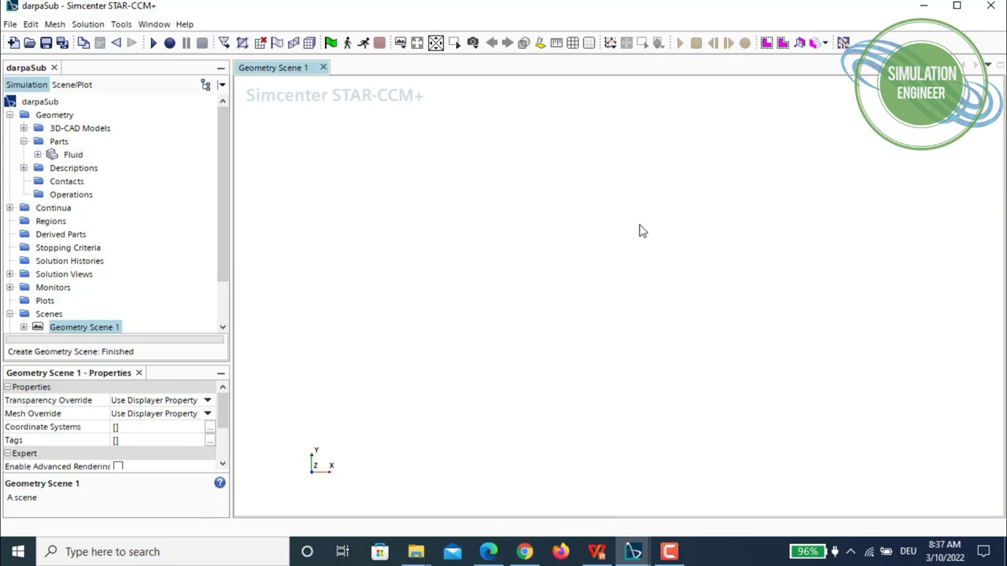
{"action": "left_click", "coordinate": [416, 42]}
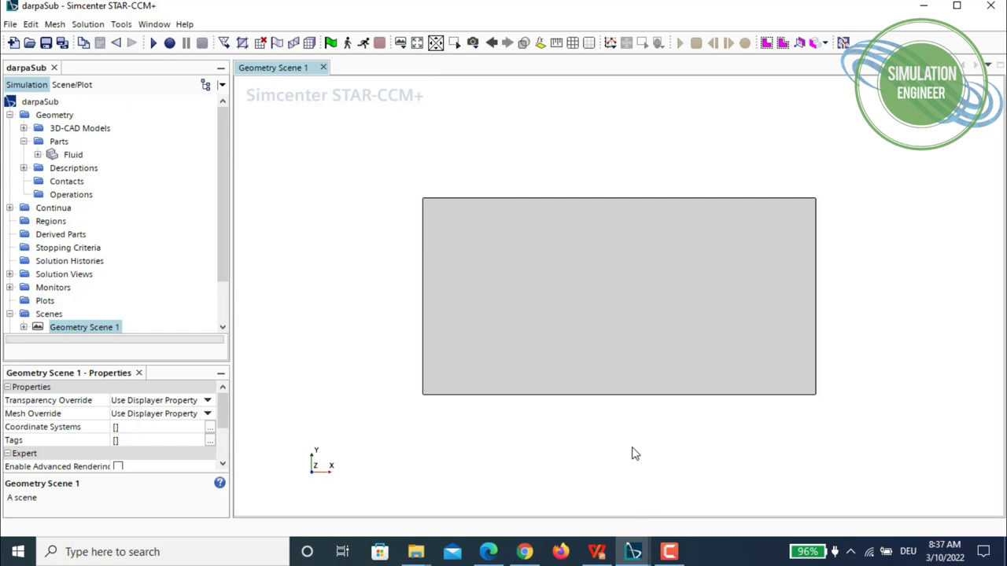
- Examine the submarine's cut-out on the domain's symmetry face up close
{"action": "left_click_drag", "start_coordinate": [580, 445], "coordinate": [618, 430]}
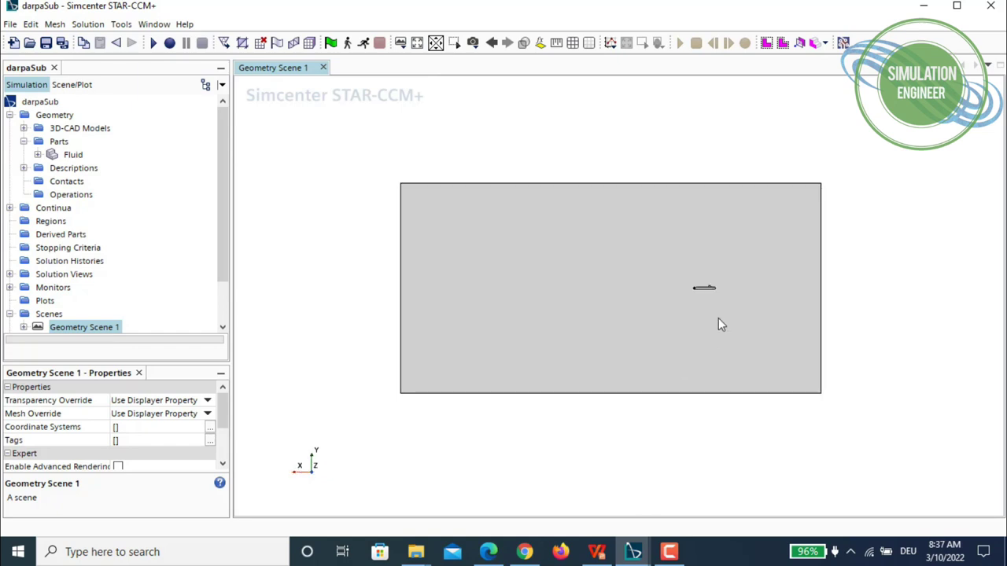
{"action": "scroll", "coordinate": [718, 318], "scroll_direction": "up", "scroll_amount": 4}
{"action": "scroll", "coordinate": [625, 272], "scroll_direction": "up", "scroll_amount": 5}
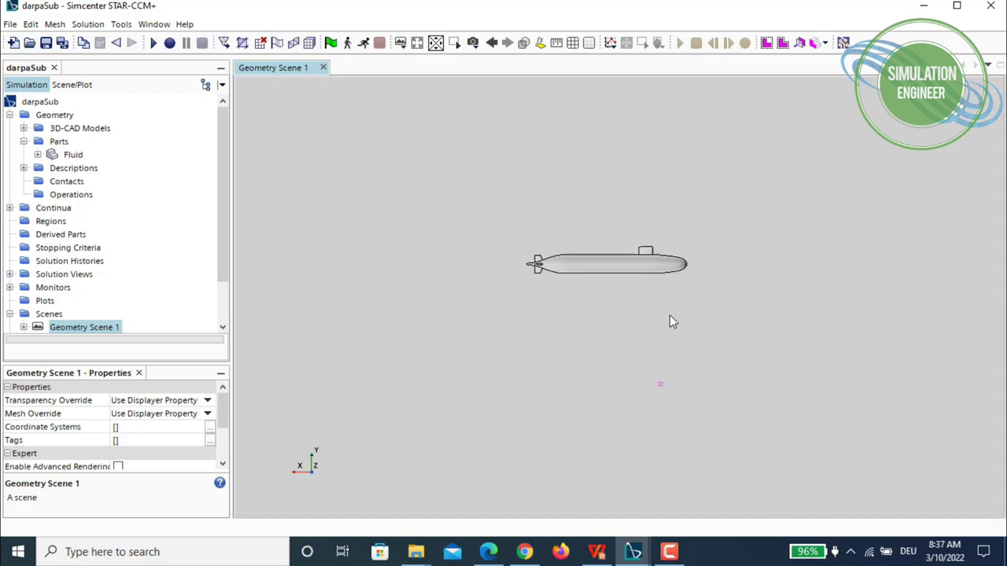
{"action": "left_click", "coordinate": [472, 42]}
{"action": "mouse_move", "coordinate": [574, 109]}
{"action": "left_click", "coordinate": [652, 123]}
{"action": "scroll", "coordinate": [733, 211], "scroll_direction": "up", "scroll_amount": 1}
{"action": "scroll", "coordinate": [732, 211], "scroll_direction": "down", "scroll_amount": 1}
{"action": "left_click_drag", "start_coordinate": [733, 211], "coordinate": [598, 256]}
- Examine the submarine cavity inside the domain with the scene made transparent, and restore the opaque display
{"action": "left_click", "coordinate": [523, 42]}
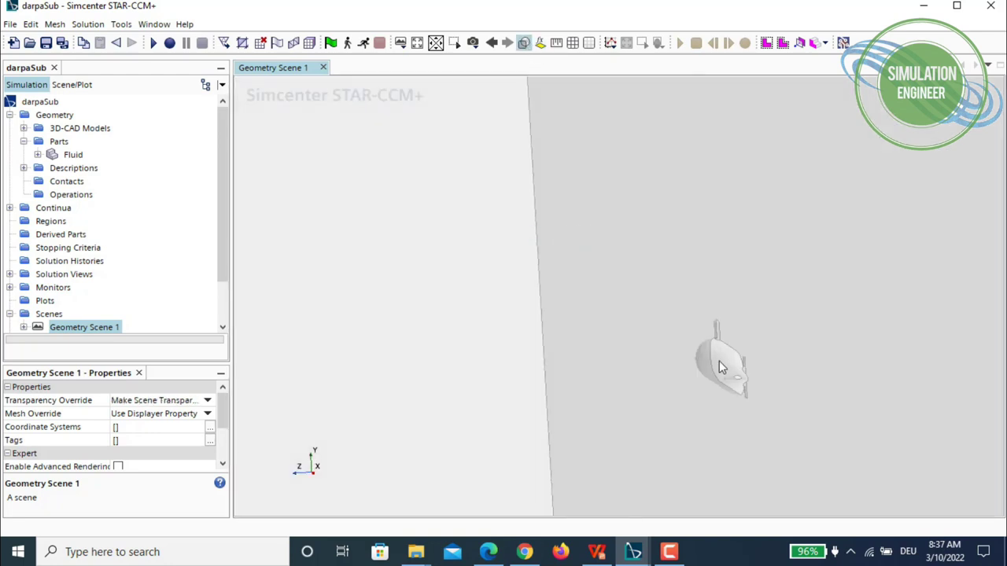
{"action": "scroll", "coordinate": [722, 367], "scroll_direction": "up", "scroll_amount": 5}
{"action": "scroll", "coordinate": [754, 375], "scroll_direction": "down", "scroll_amount": 6}
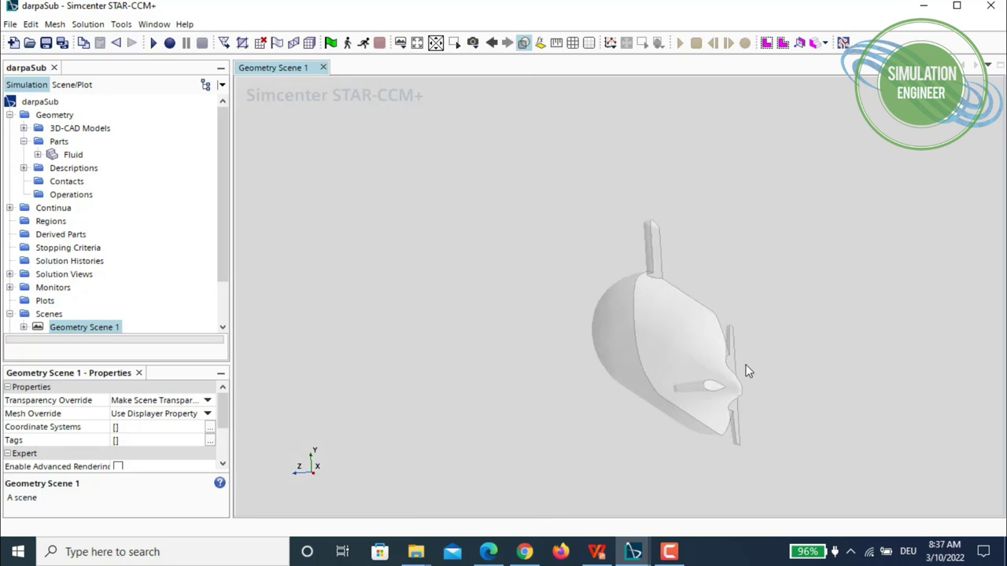
{"action": "scroll", "coordinate": [720, 323], "scroll_direction": "down", "scroll_amount": 6}
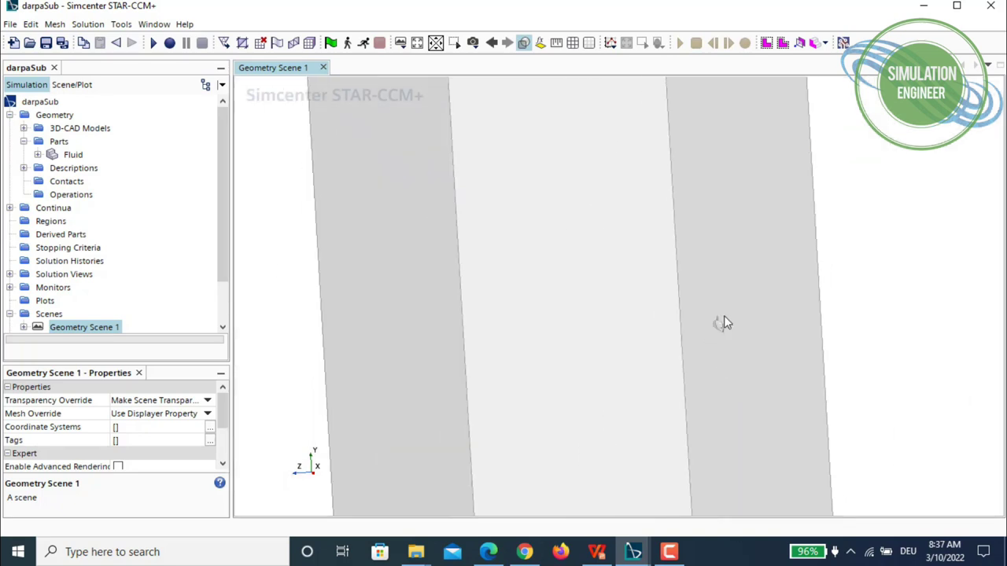
{"action": "left_click_drag", "start_coordinate": [734, 314], "coordinate": [536, 142]}
{"action": "left_click", "coordinate": [523, 42]}
{"action": "left_click_drag", "start_coordinate": [615, 162], "coordinate": [441, 209]}
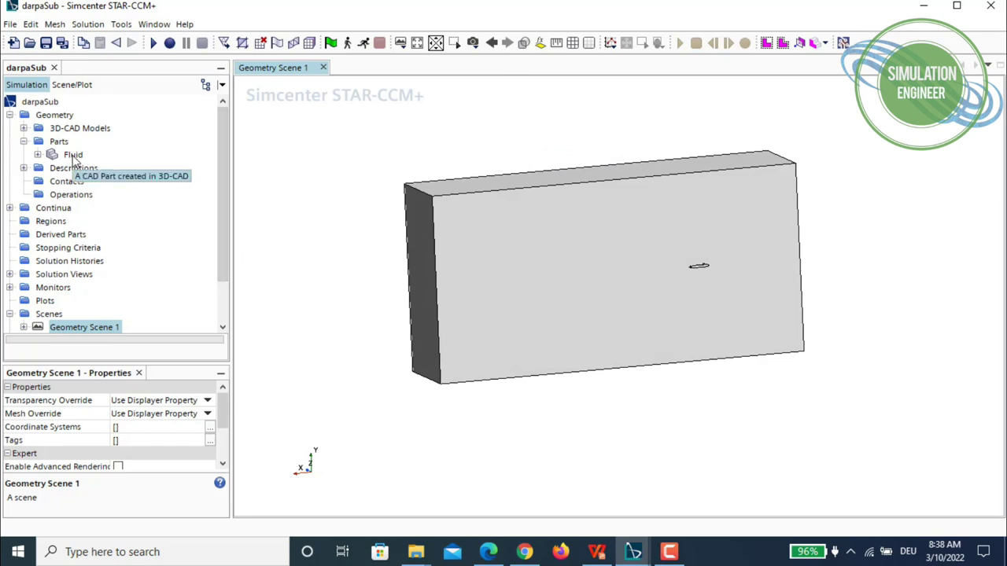
- Assign the Fluid part to regions, creating one region for all parts and a boundary for each part surface
{"action": "left_click", "coordinate": [72, 157]}
{"action": "right_click", "coordinate": [72, 157]}
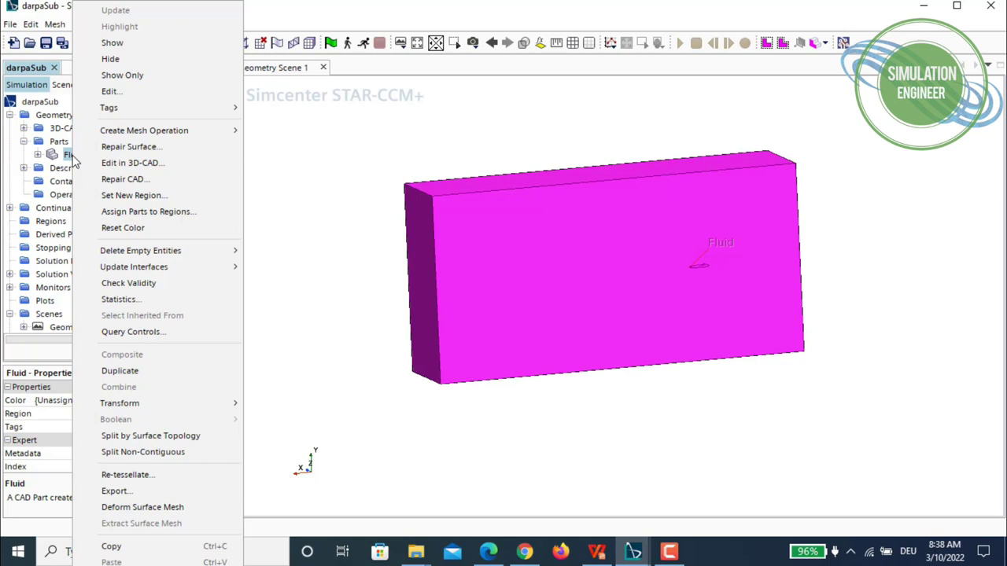
{"action": "left_click", "coordinate": [164, 213]}
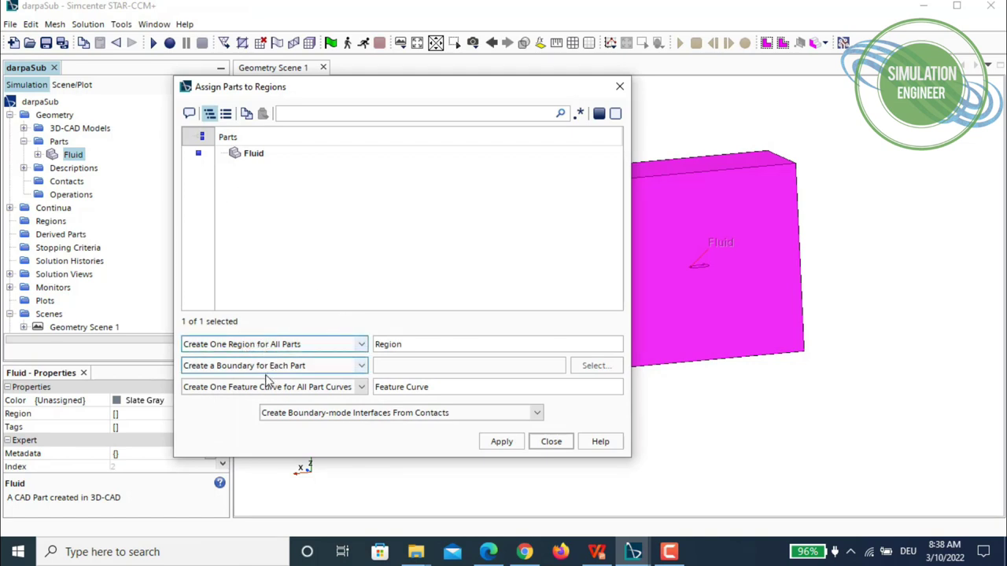
{"action": "left_click", "coordinate": [331, 366]}
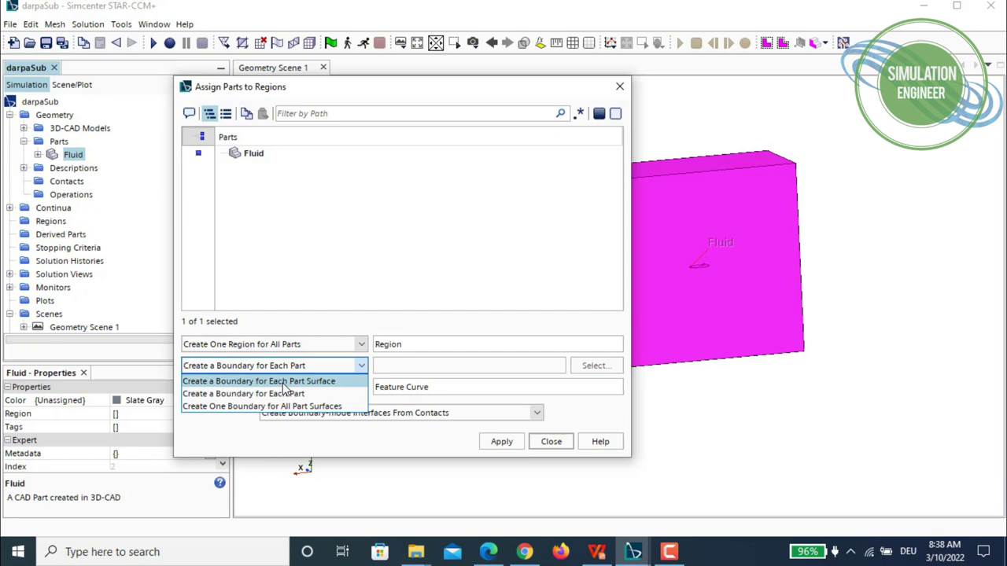
{"action": "left_click", "coordinate": [283, 381]}
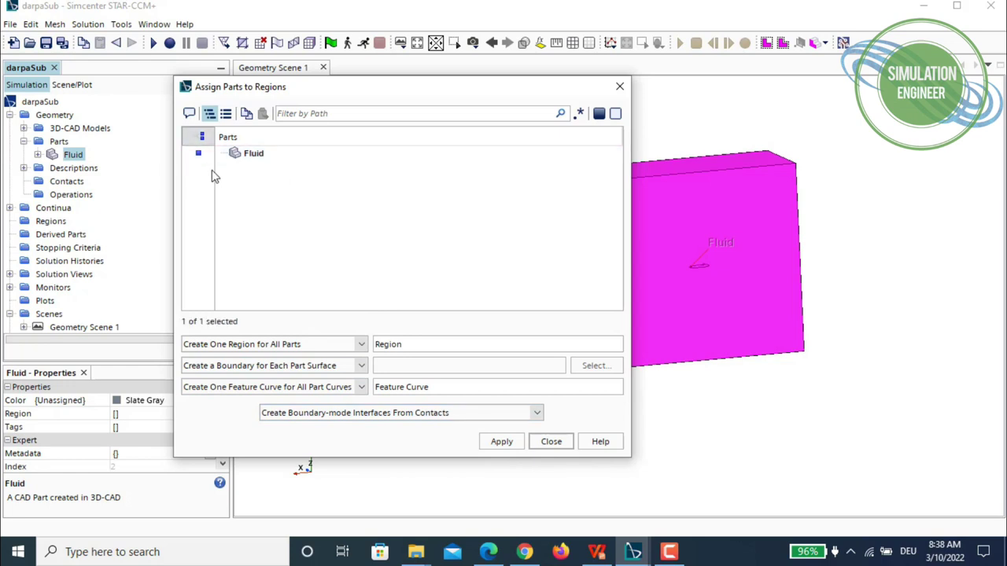
{"action": "left_click", "coordinate": [502, 443]}
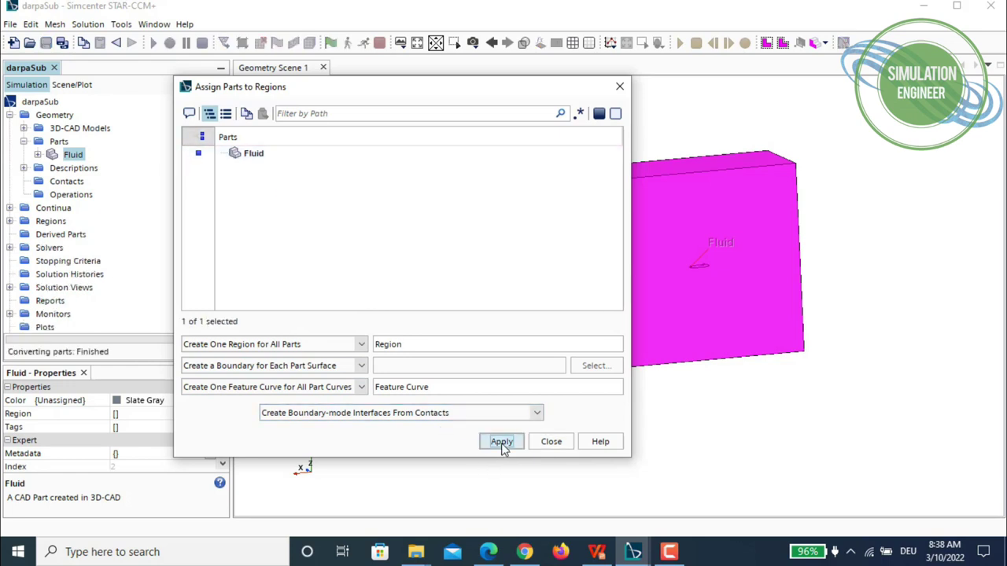
{"action": "left_click", "coordinate": [555, 443]}
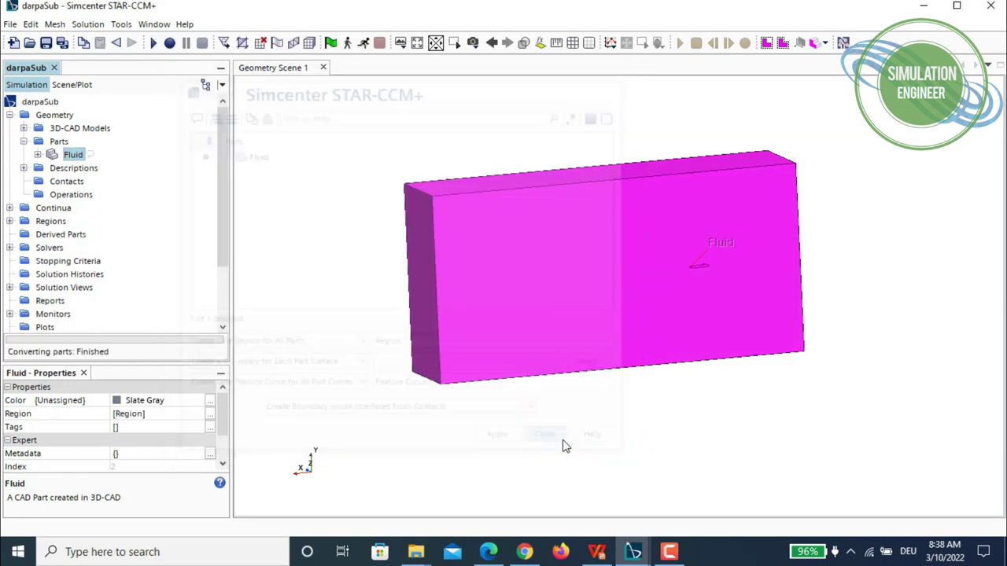
- Set the type of the region's back, bottom, symmetry and top boundaries to Symmetry Plane
{"action": "left_click", "coordinate": [10, 221]}
{"action": "scroll", "coordinate": [121, 224], "scroll_direction": "down", "scroll_amount": 1}
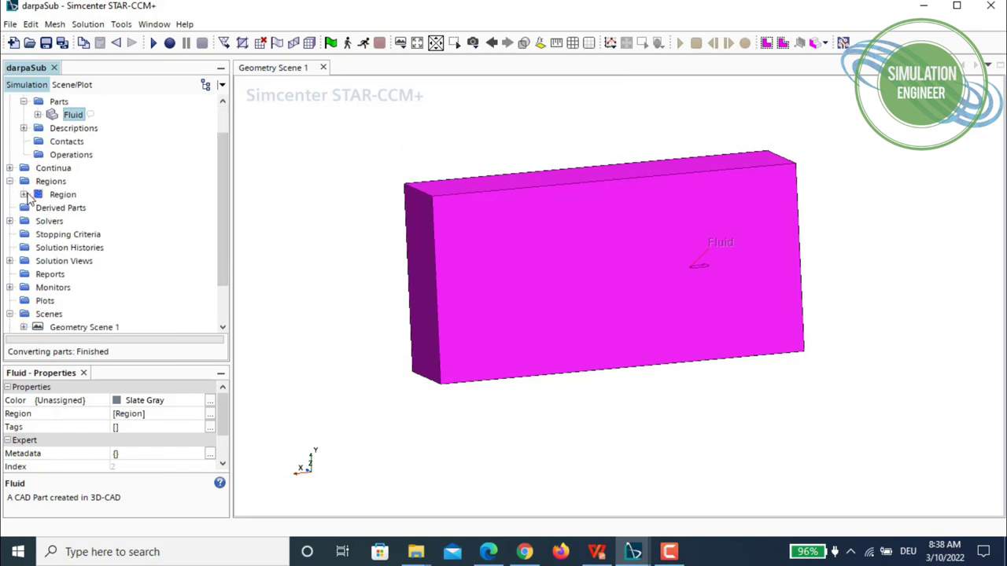
{"action": "left_click", "coordinate": [24, 195]}
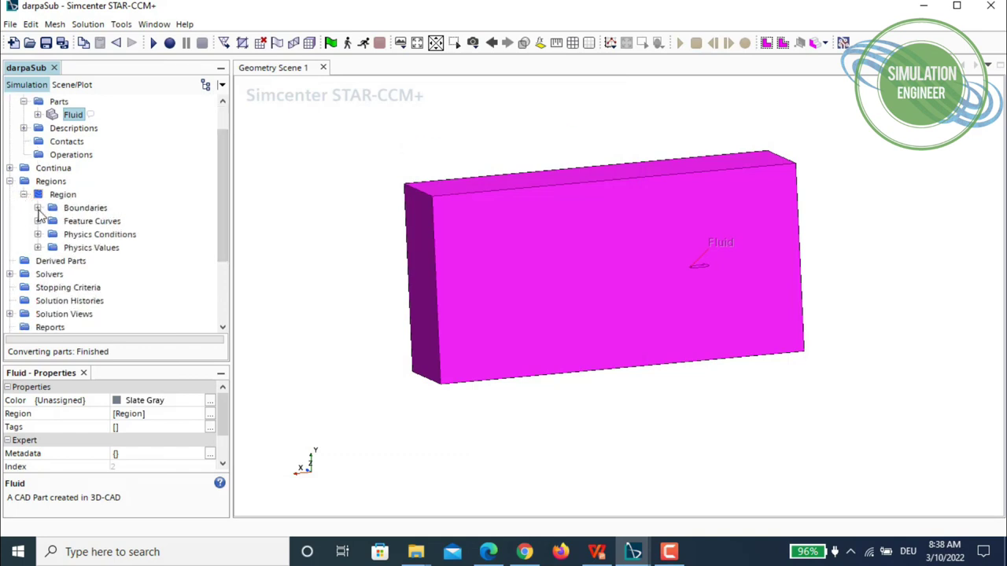
{"action": "left_click", "coordinate": [37, 208]}
{"action": "scroll", "coordinate": [180, 204], "scroll_direction": "down", "scroll_amount": 1}
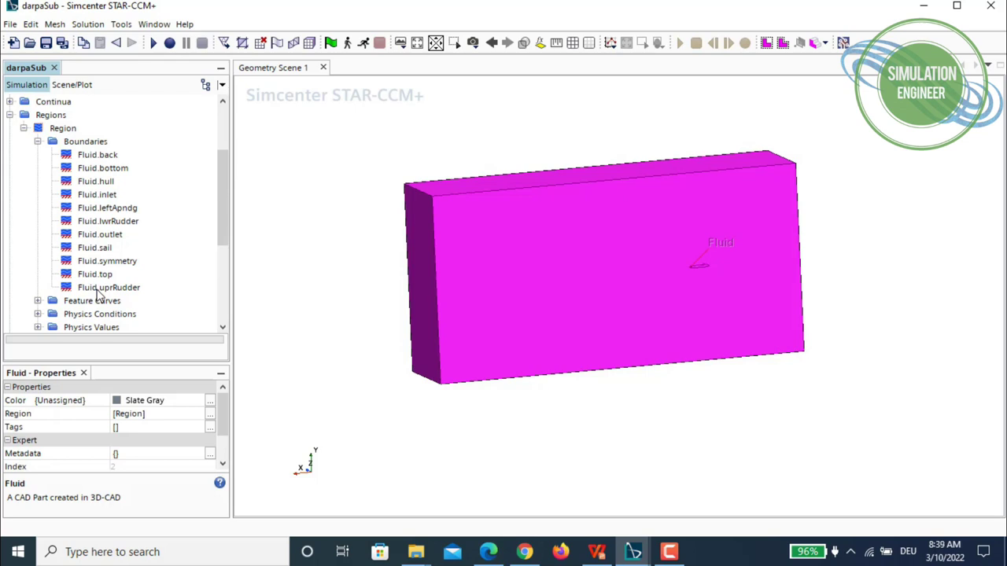
{"action": "left_click", "coordinate": [100, 156]}
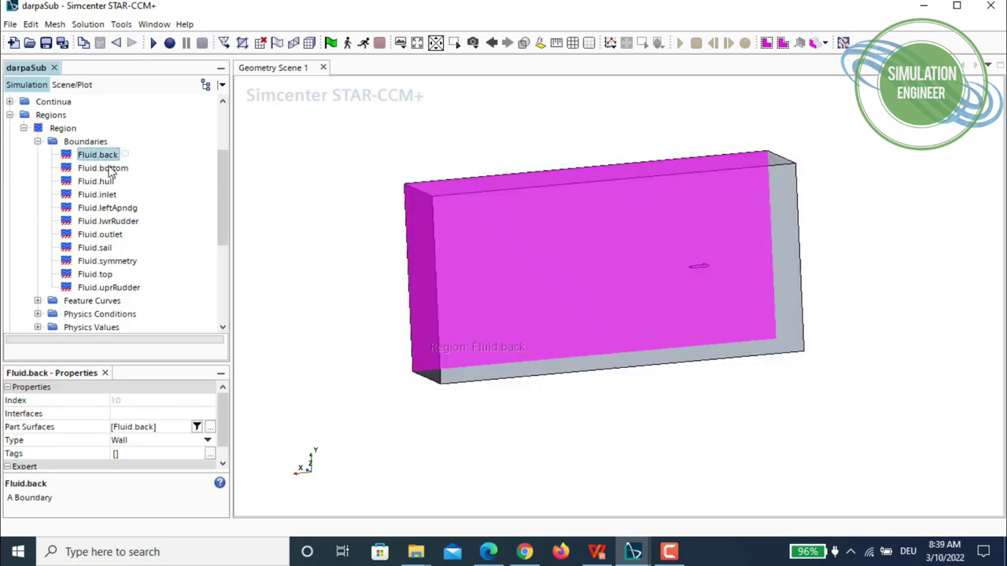
{"action": "left_click", "coordinate": [103, 169], "text": "ctrl"}
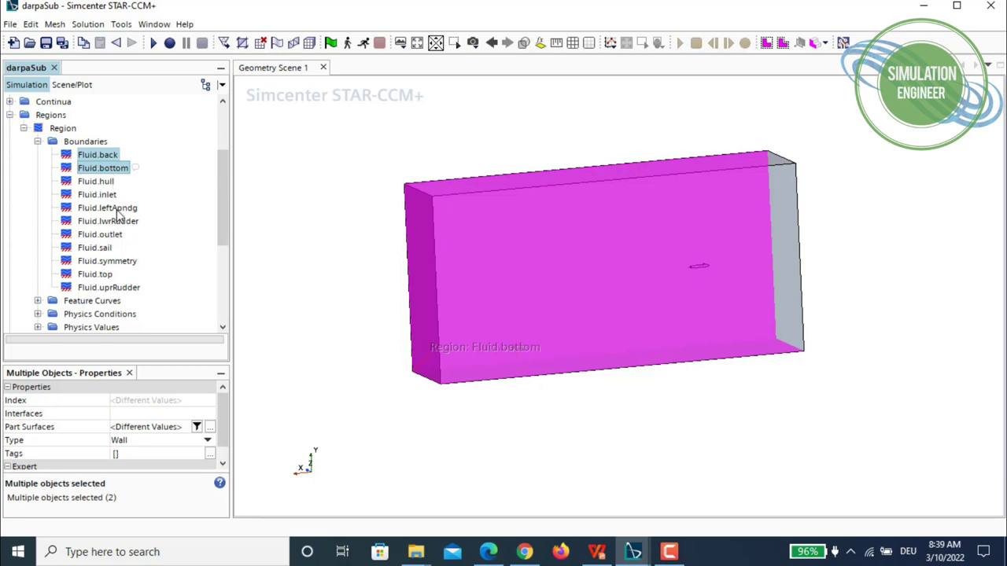
{"action": "left_click", "coordinate": [126, 263], "text": "ctrl"}
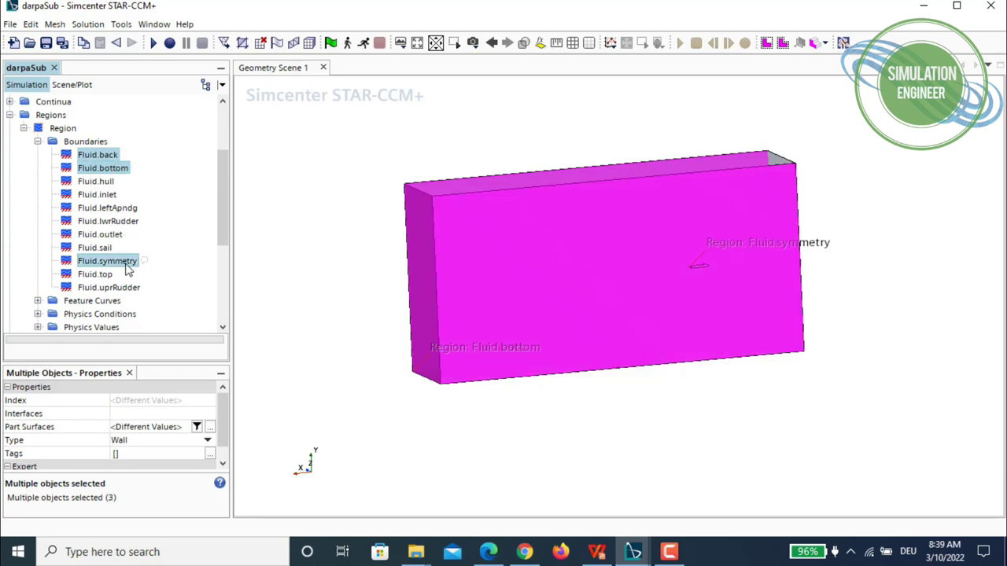
{"action": "left_click", "coordinate": [110, 275], "text": "ctrl"}
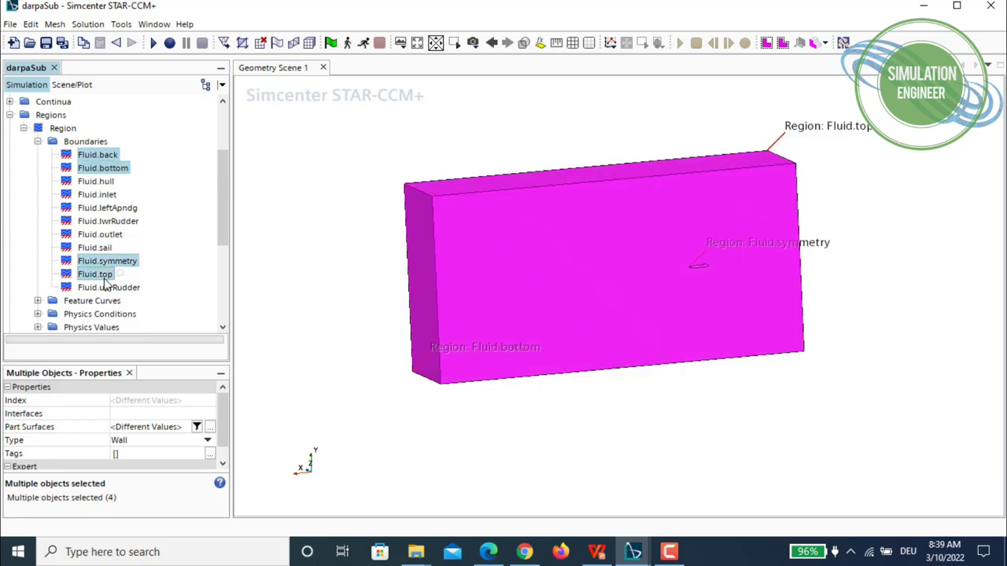
{"action": "left_click", "coordinate": [119, 441]}
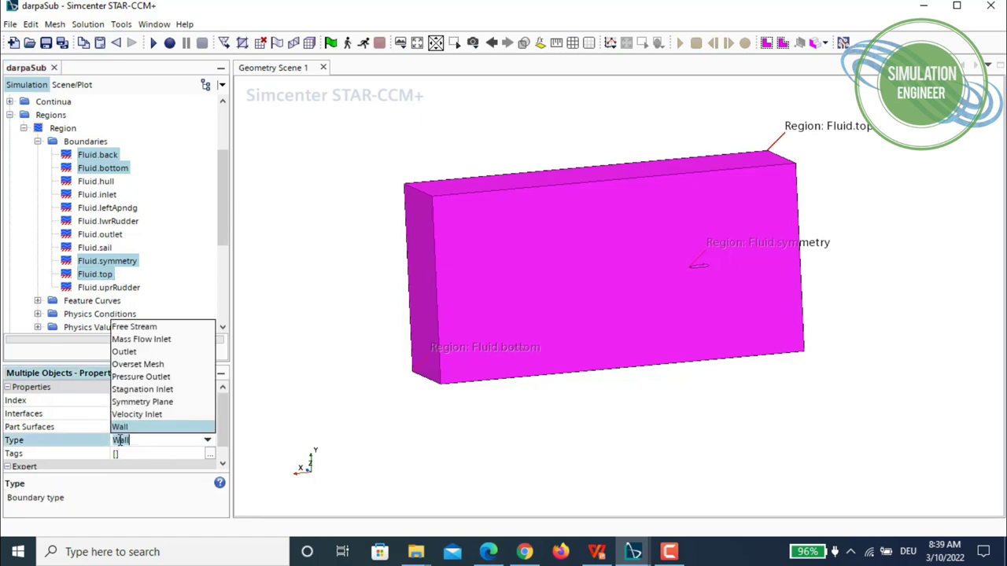
{"action": "left_click", "coordinate": [162, 402]}
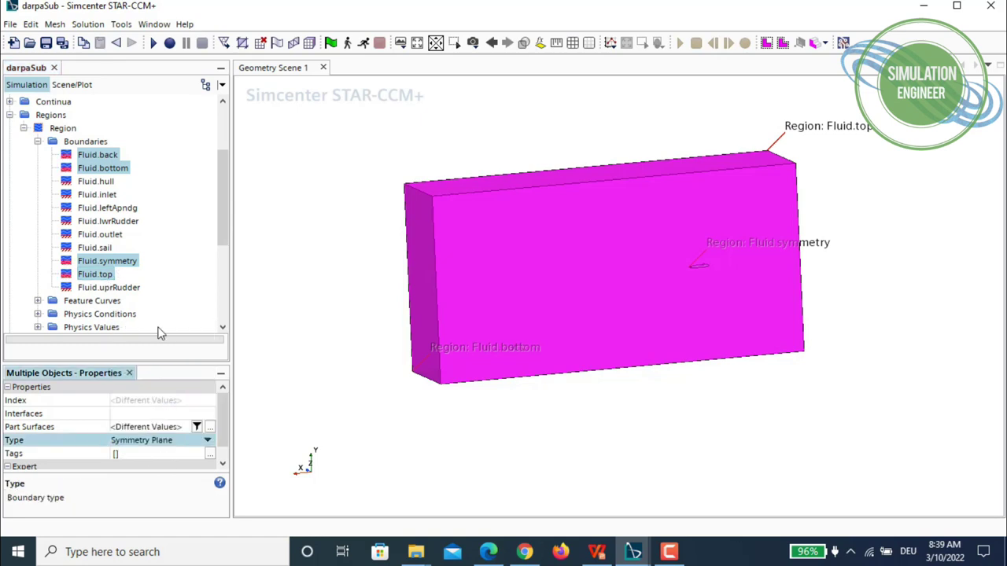
- Check the boundary type of the submarine's hull, left appendage, lower rudder and sail boundaries
{"action": "left_click", "coordinate": [108, 181]}
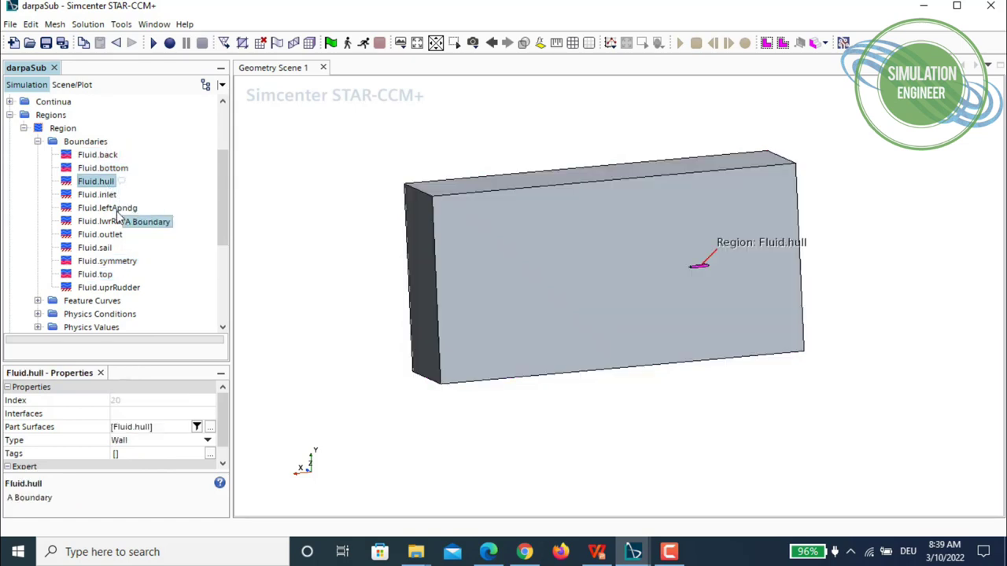
{"action": "left_click", "coordinate": [126, 208]}
{"action": "left_click", "coordinate": [131, 222]}
{"action": "left_click", "coordinate": [109, 249]}
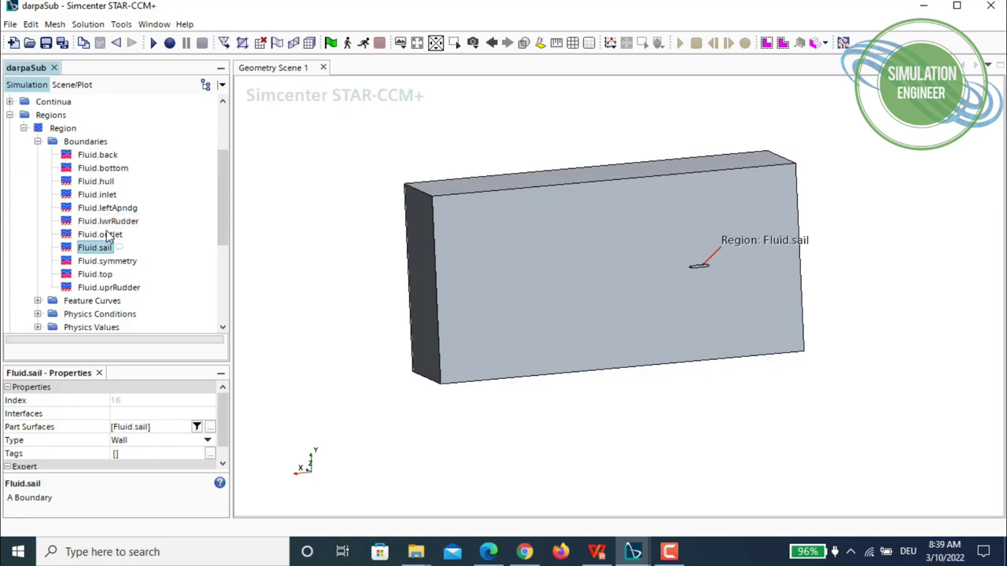
- Set the inlet boundary's type to Velocity Inlet and the outlet boundary's type to Pressure Outlet
{"action": "left_click", "coordinate": [109, 196]}
{"action": "left_click", "coordinate": [147, 443]}
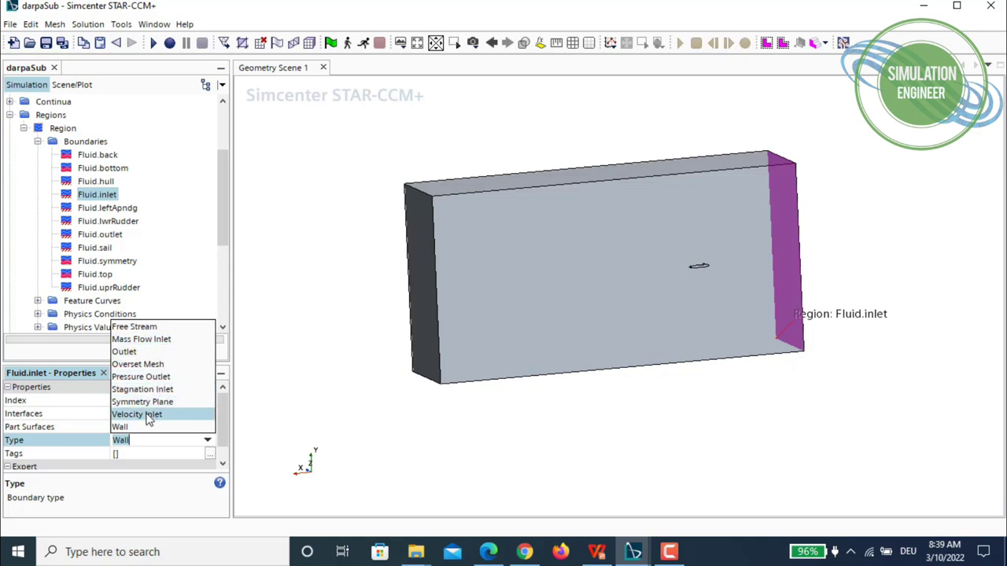
{"action": "left_click", "coordinate": [140, 415]}
{"action": "left_click", "coordinate": [116, 235]}
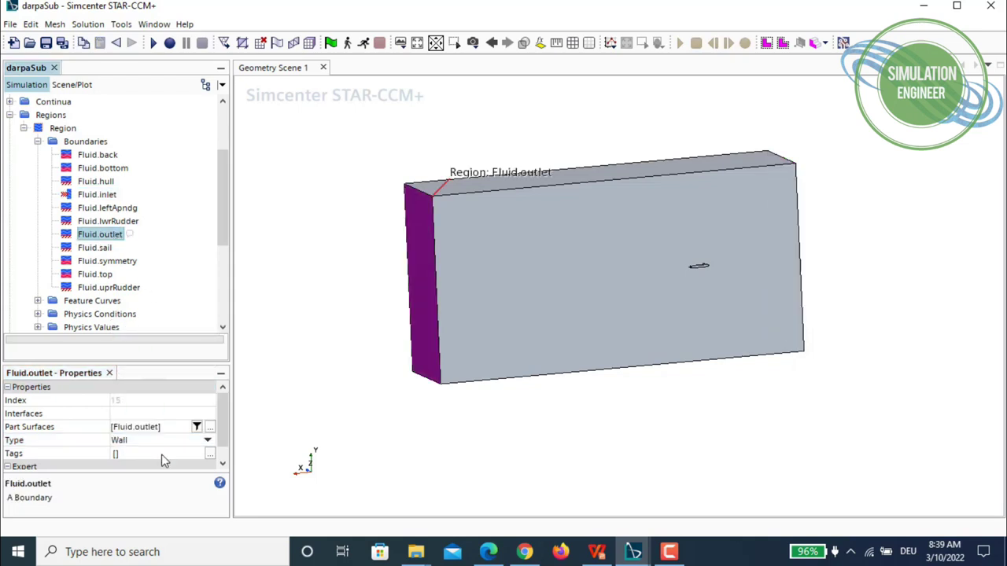
{"action": "left_click", "coordinate": [135, 443]}
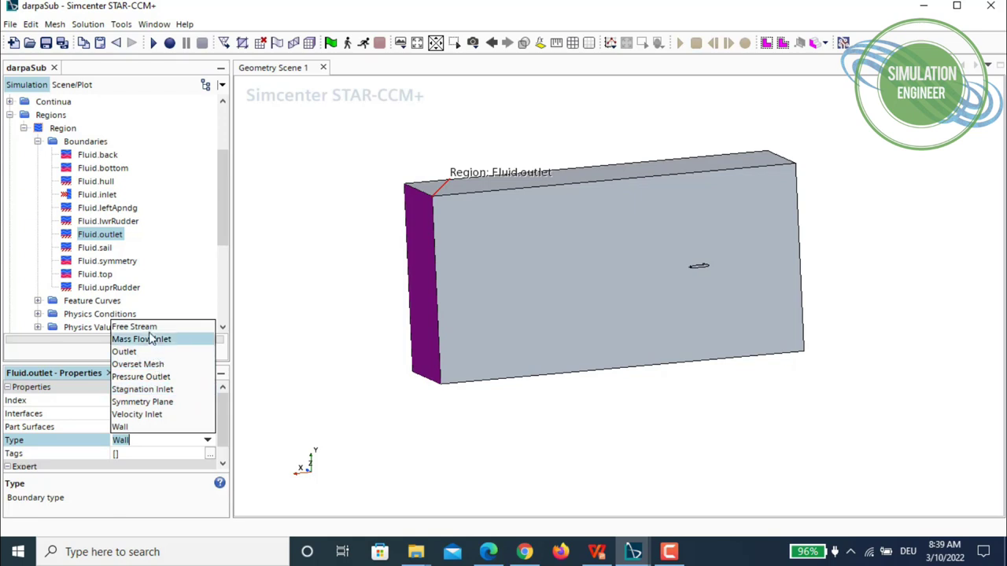
{"action": "left_click", "coordinate": [142, 376]}
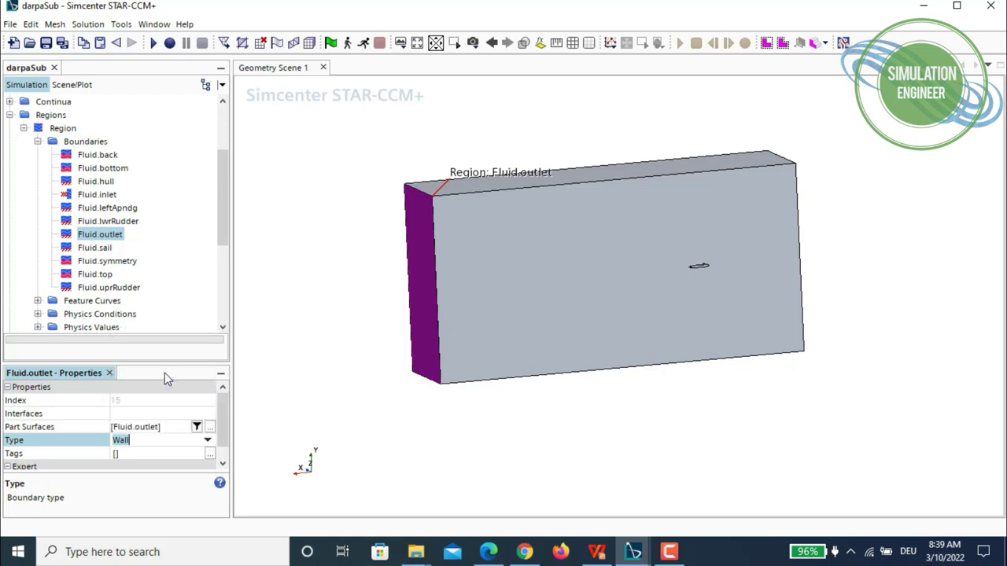
{"action": "left_click", "coordinate": [342, 194]}
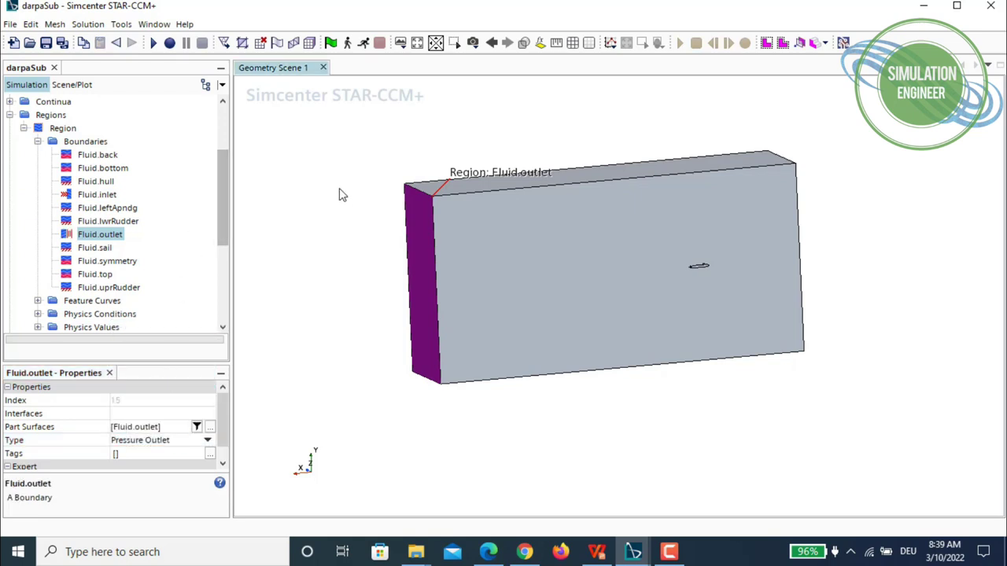
{"action": "scroll", "coordinate": [181, 254], "scroll_direction": "up", "scroll_amount": 5}
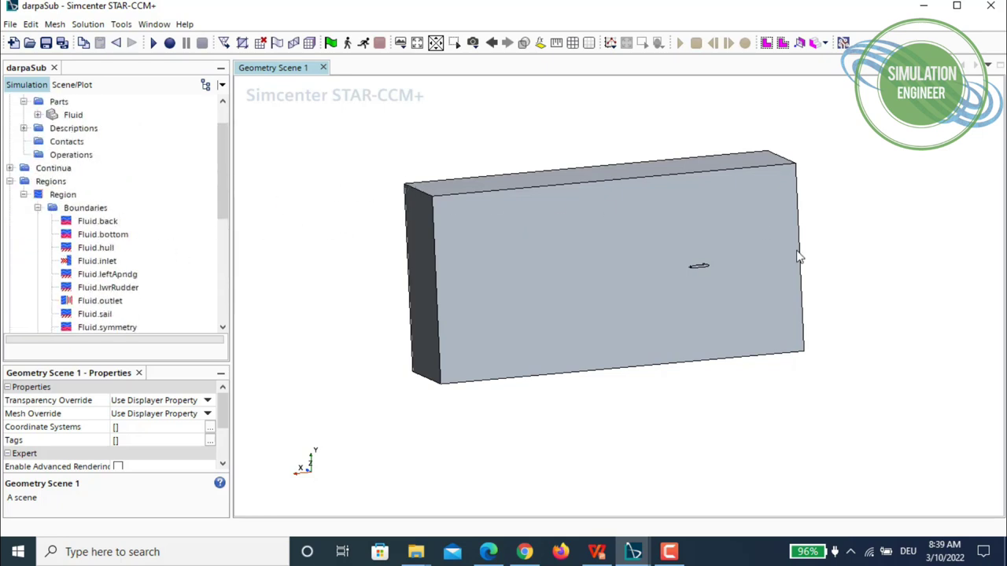
{"action": "middle_click_drag", "start_coordinate": [892, 223], "coordinate": [897, 253]}
{"action": "left_click_drag", "start_coordinate": [897, 252], "coordinate": [762, 256]}
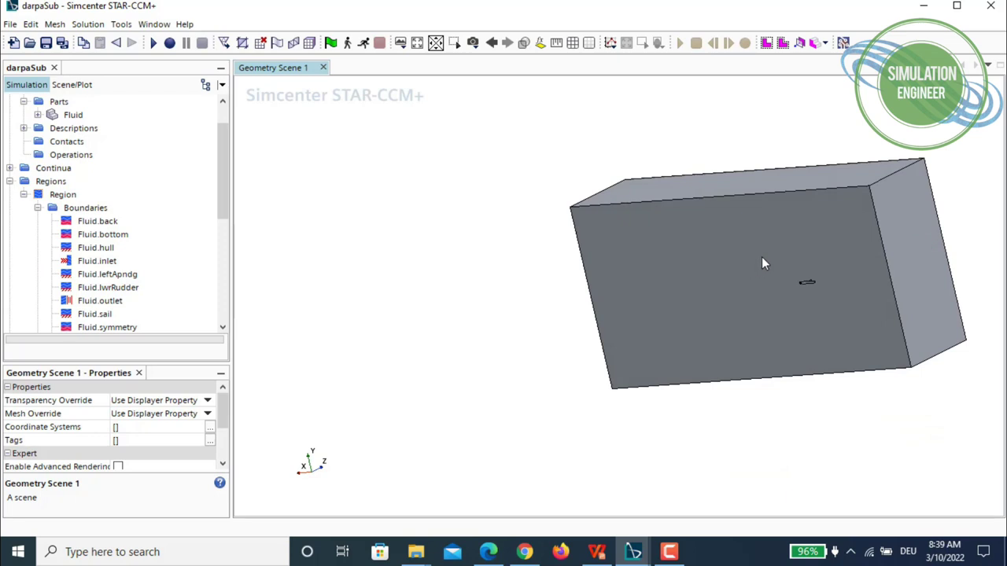
{"action": "mouse_move", "coordinate": [624, 307]}
{"action": "left_mouse_down"}
{"action": "mouse_move", "coordinate": [486, 249]}
{"action": "mouse_move", "coordinate": [666, 249]}
{"action": "mouse_move", "coordinate": [472, 259]}
{"action": "mouse_move", "coordinate": [640, 290]}
{"action": "mouse_move", "coordinate": [689, 283]}
{"action": "left_mouse_up"}
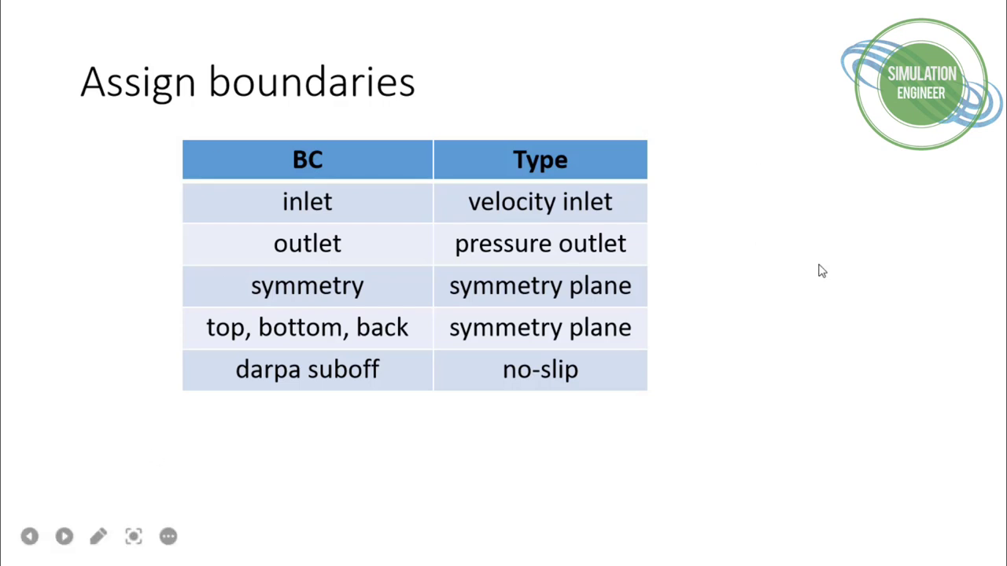
{"action": "key", "text": "Right"}
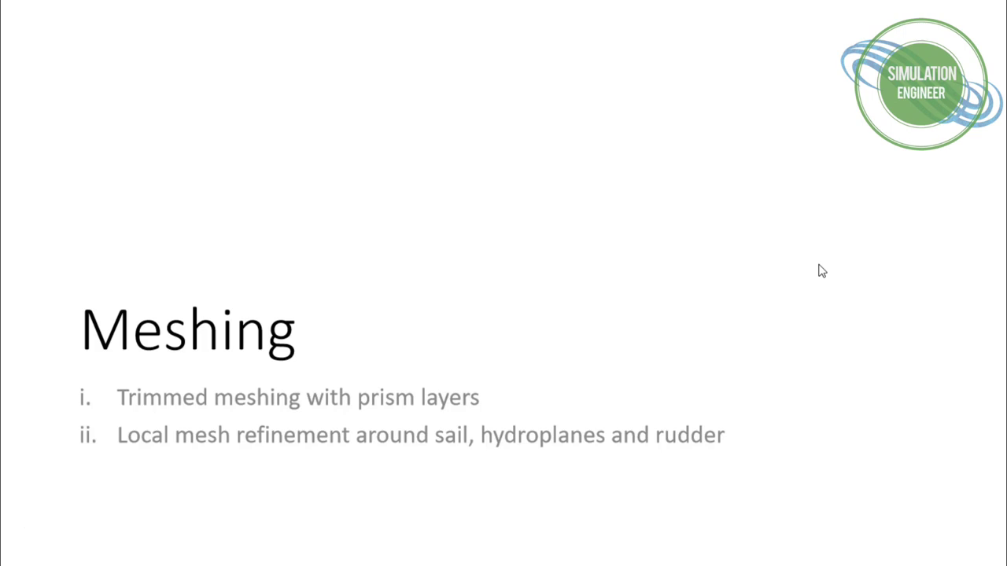
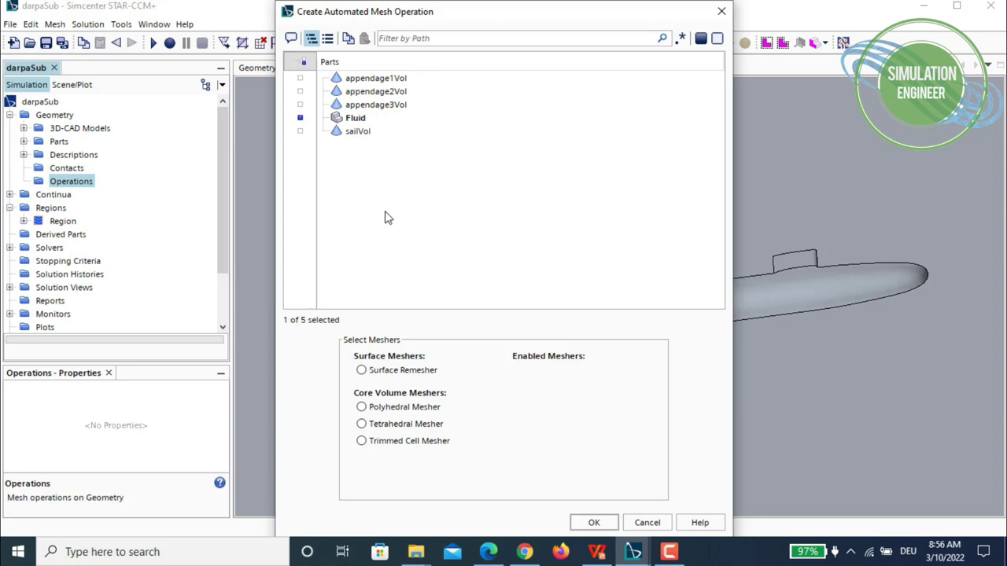
- Create an automated mesh operation on the Fluid part with the Surface Remesher, Trimmed Cell Mesher and Prism Layer Mesher
{"action": "left_click", "coordinate": [428, 373]}
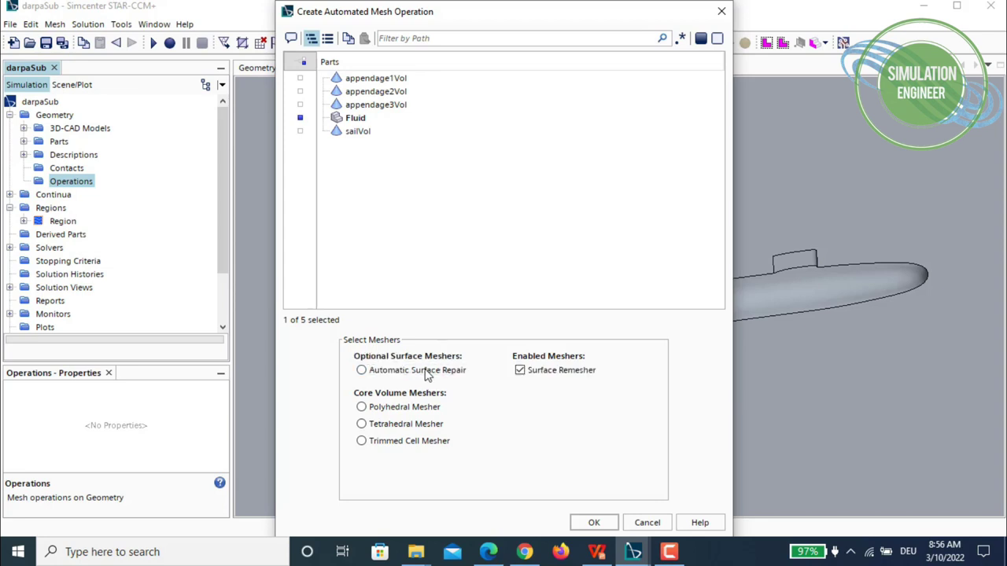
{"action": "left_click", "coordinate": [391, 445]}
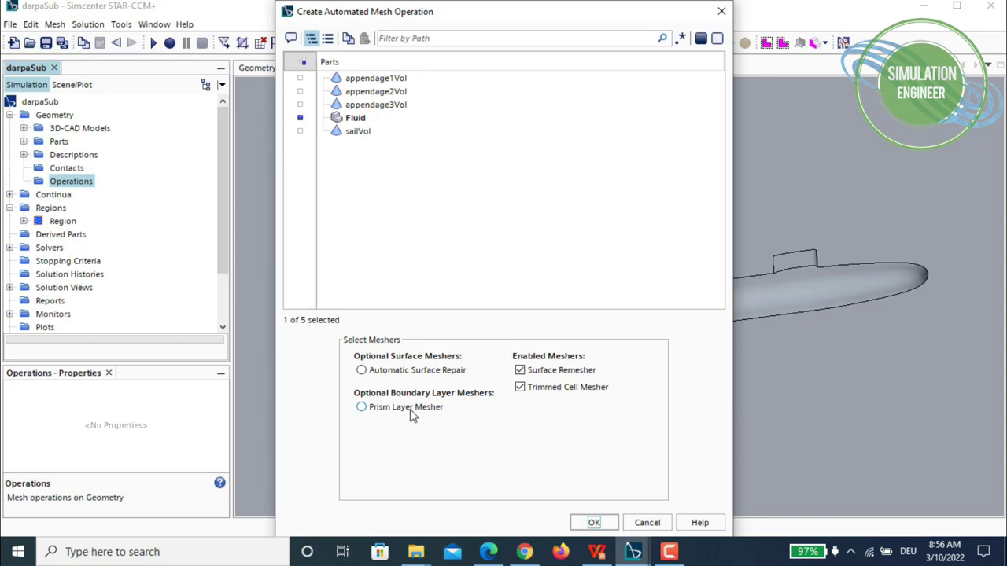
{"action": "left_click", "coordinate": [410, 412]}
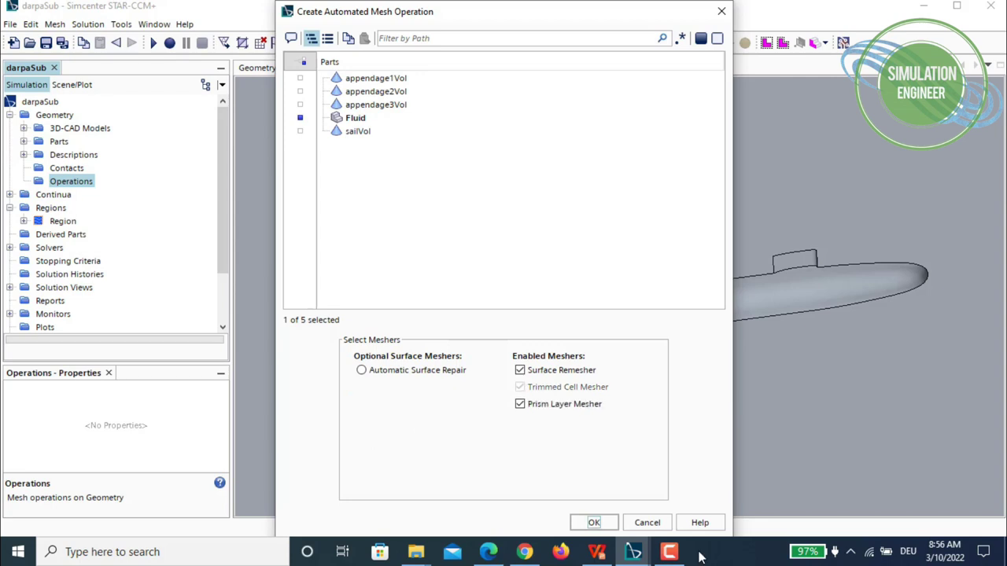
{"action": "left_click", "coordinate": [362, 119]}
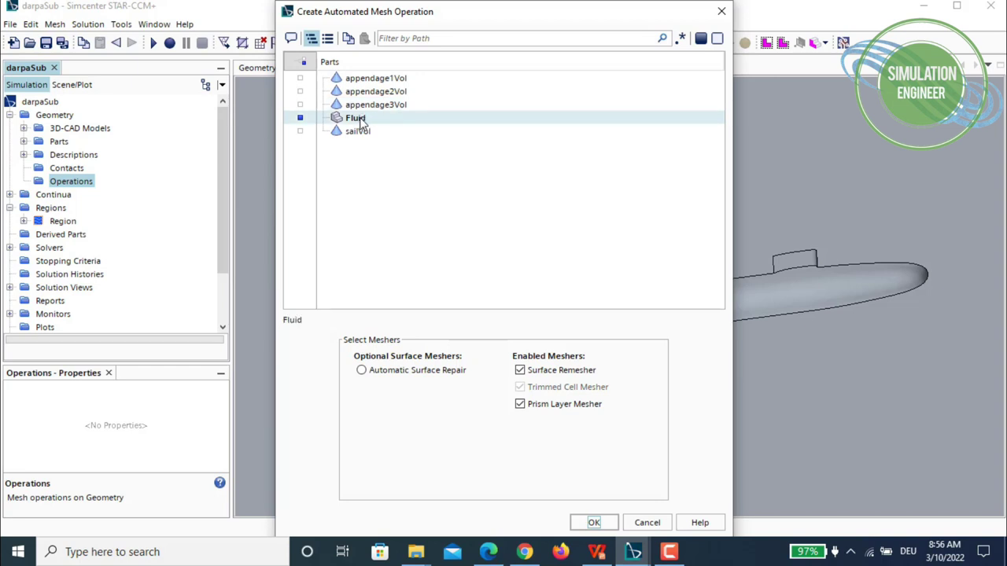
{"action": "left_click", "coordinate": [596, 523]}
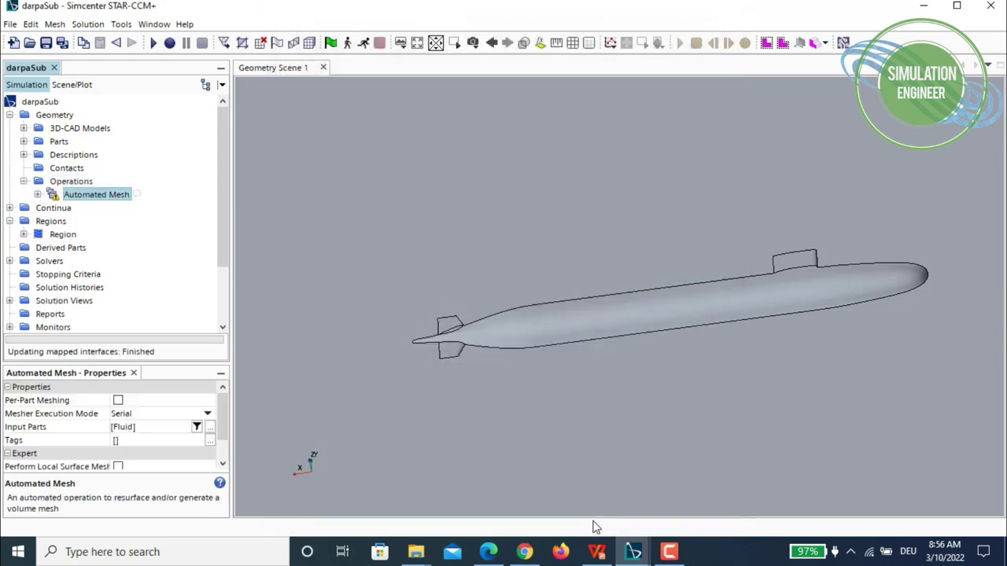
- Review the Surface Remesher and Trimmed Cell Mesher properties of the automated mesh operation
{"action": "left_click", "coordinate": [37, 195]}
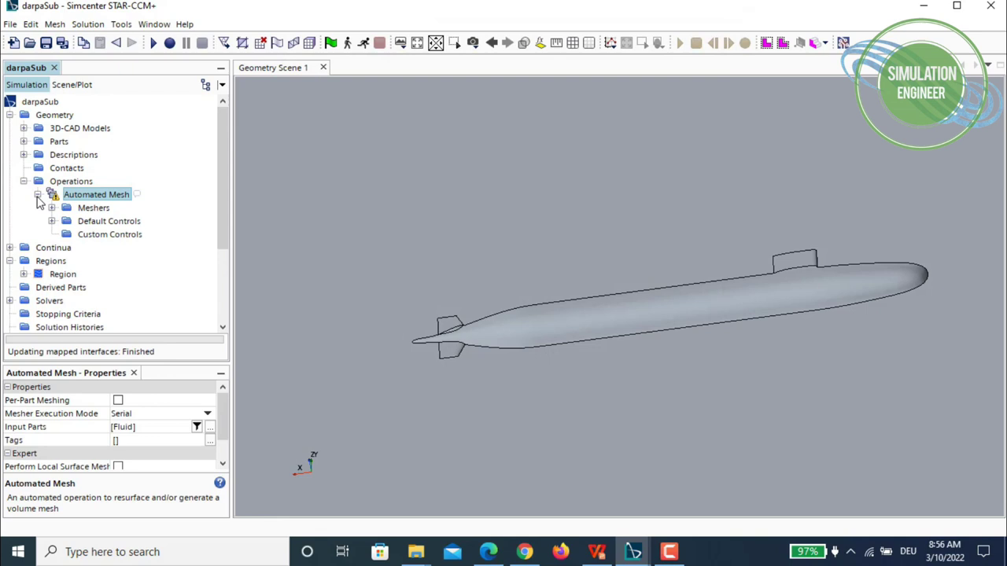
{"action": "left_click", "coordinate": [52, 207]}
{"action": "left_click", "coordinate": [124, 222]}
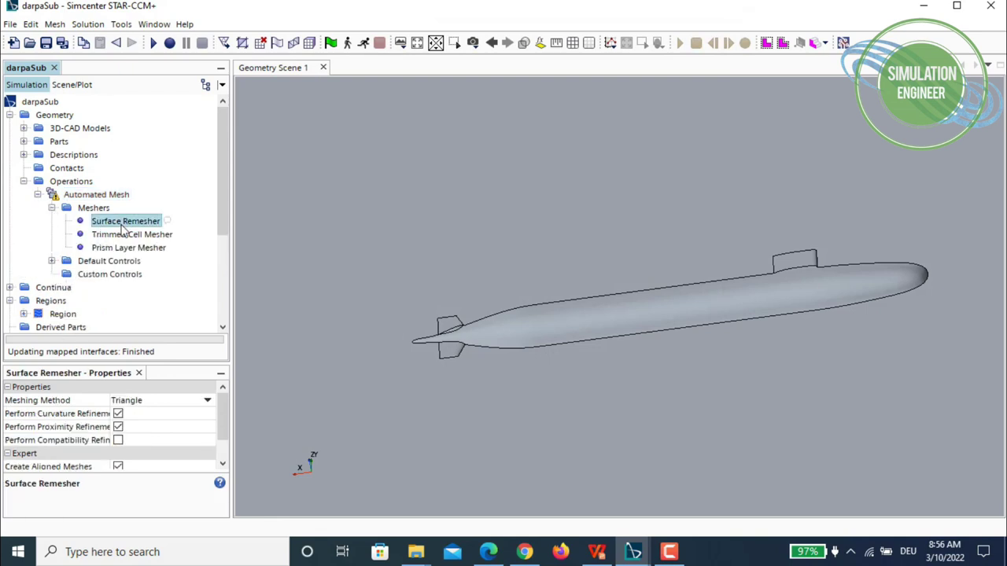
{"action": "left_click", "coordinate": [126, 236]}
{"action": "scroll", "coordinate": [128, 235], "scroll_direction": "down", "scroll_amount": 1}
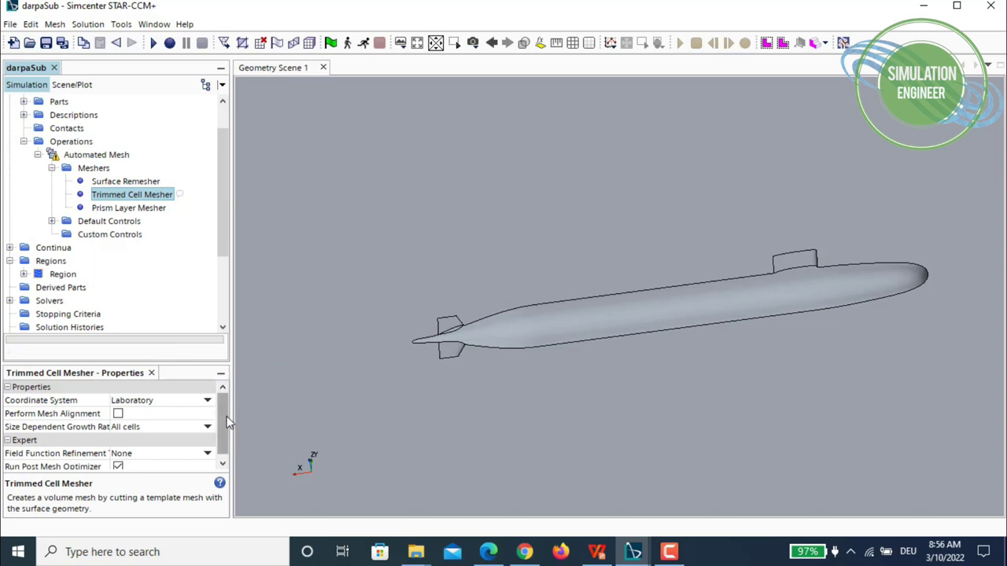
{"action": "left_click_drag", "start_coordinate": [225, 425], "coordinate": [230, 447]}
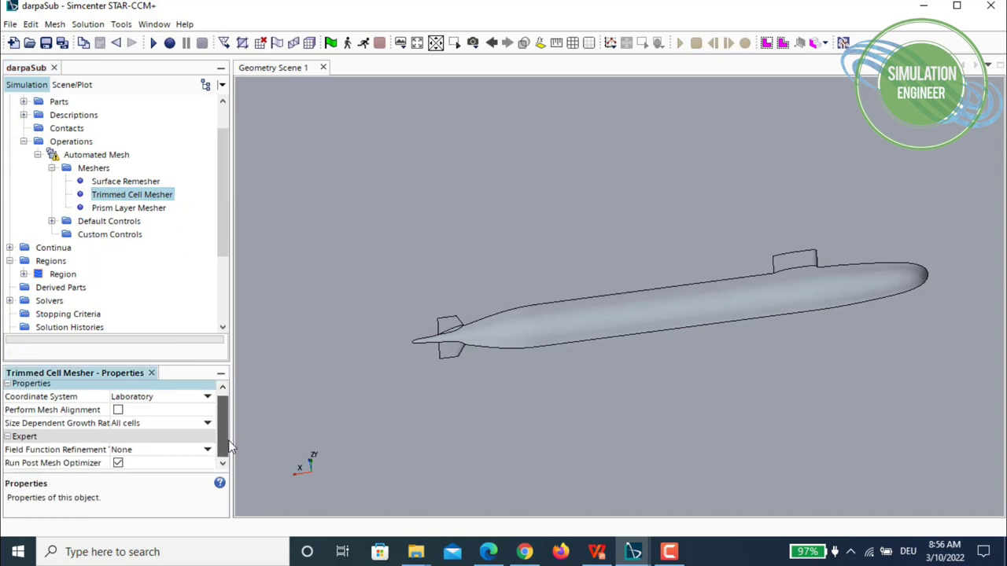
- Set the Prism Layer Mesher's Minimum Thickness Percentage to 1.0, Layer Reduction Percentage to 0.0 and Boundary March Angle to 75.0
{"action": "left_click", "coordinate": [142, 210]}
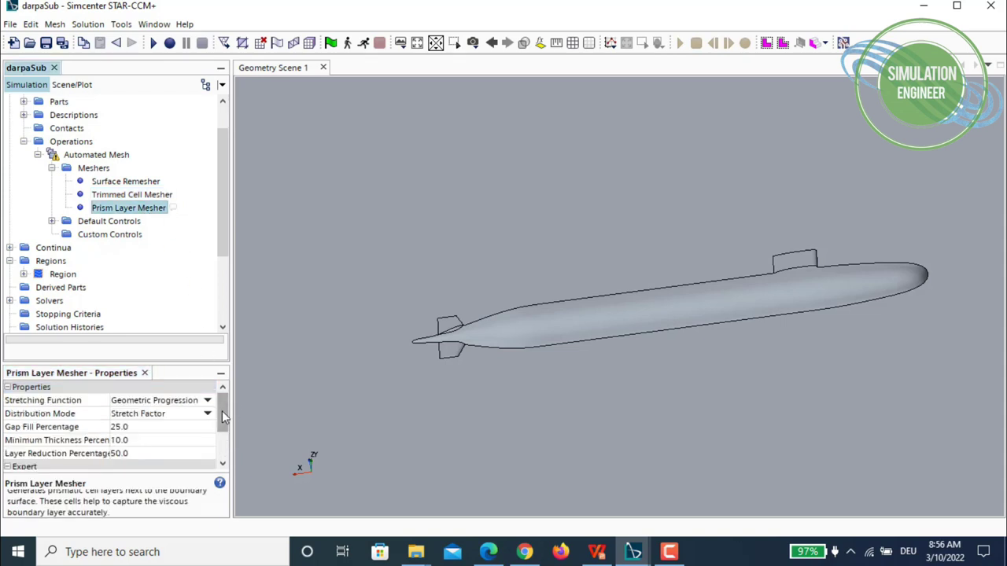
{"action": "left_click_drag", "start_coordinate": [222, 406], "coordinate": [222, 418]}
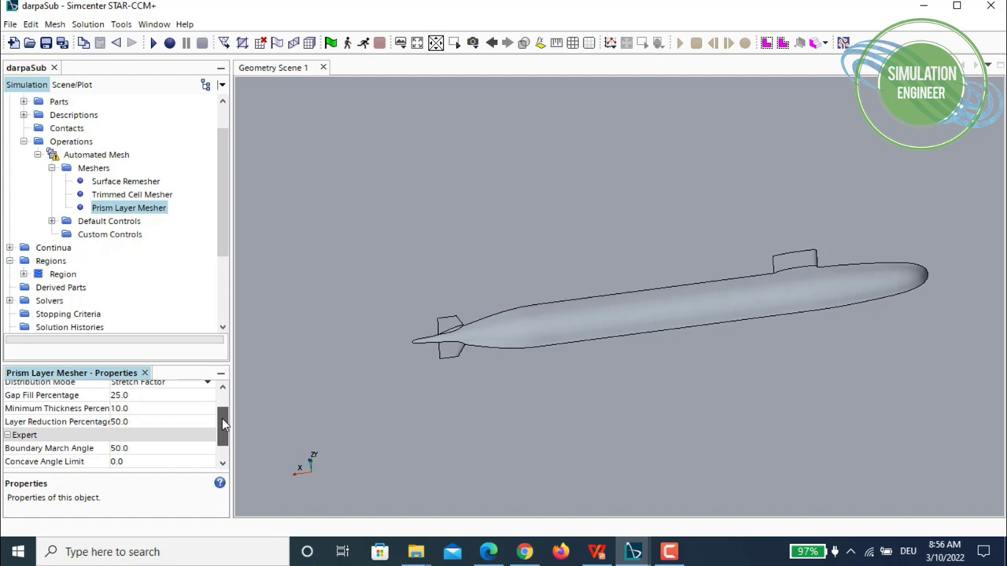
{"action": "left_click", "coordinate": [141, 409]}
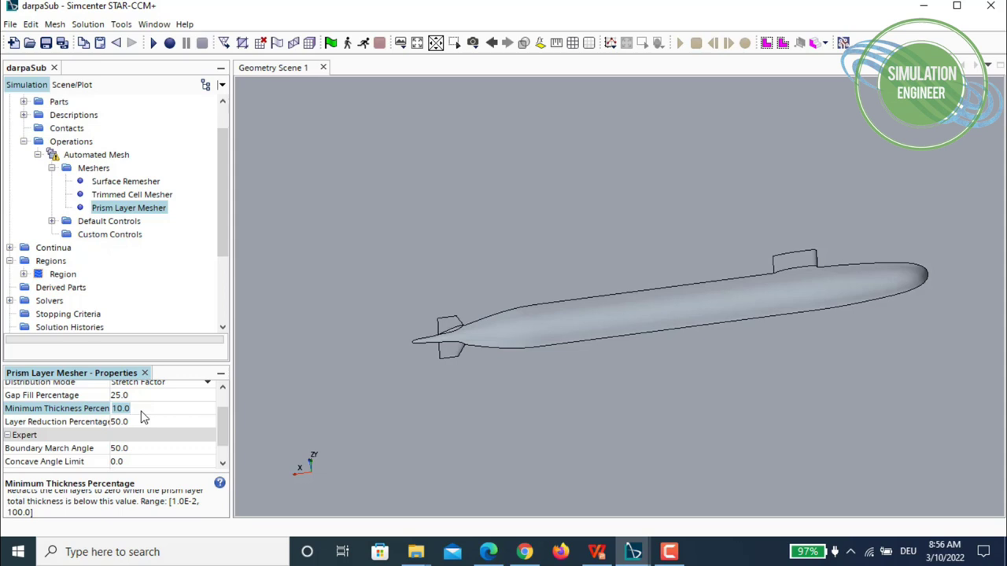
{"action": "type", "text": "1"}
{"action": "left_click", "coordinate": [139, 425]}
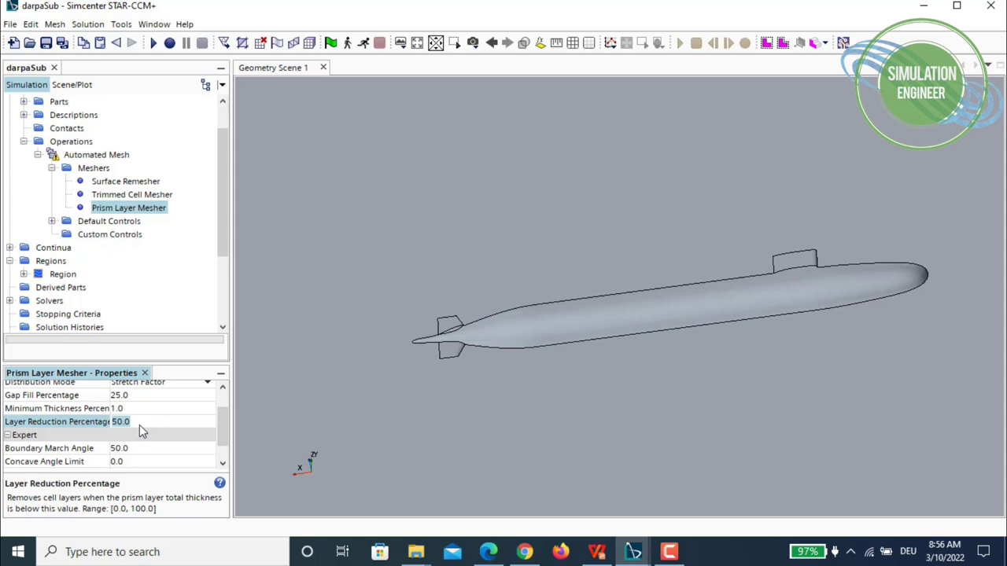
{"action": "type", "text": "0"}
{"action": "left_click", "coordinate": [151, 446]}
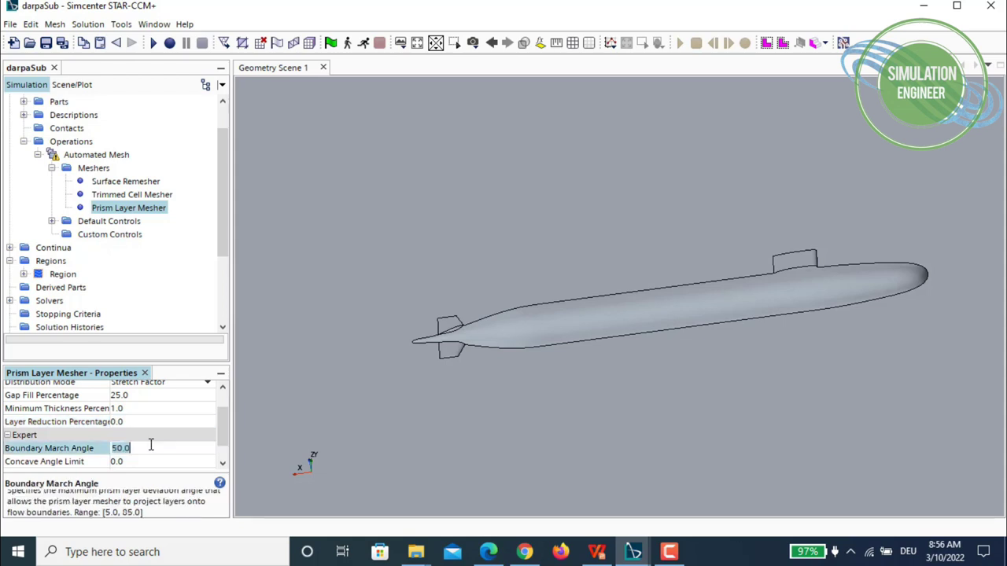
{"action": "type", "text": "75"}
{"action": "key", "text": "Return"}
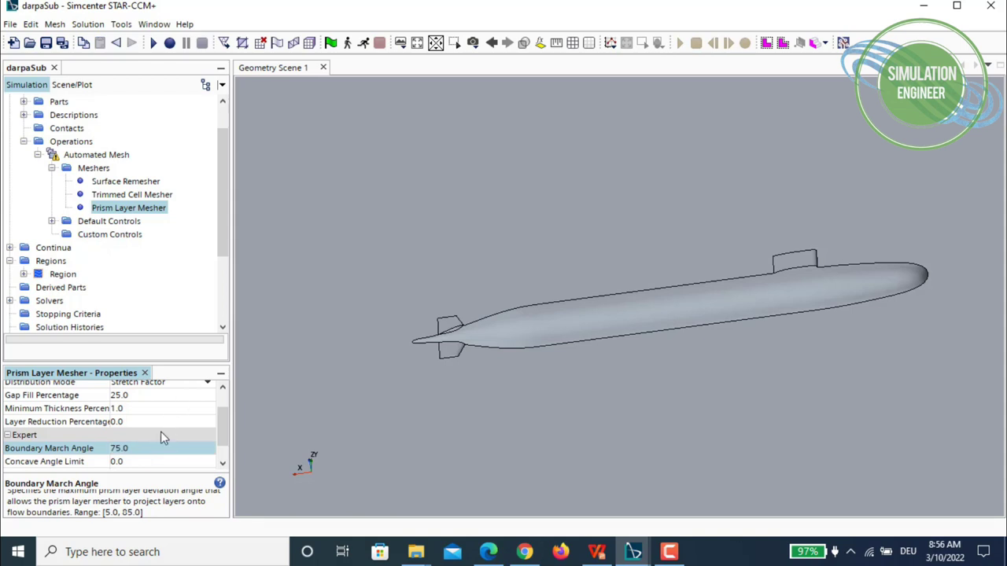
{"action": "scroll", "coordinate": [158, 451], "scroll_direction": "down", "scroll_amount": 1}
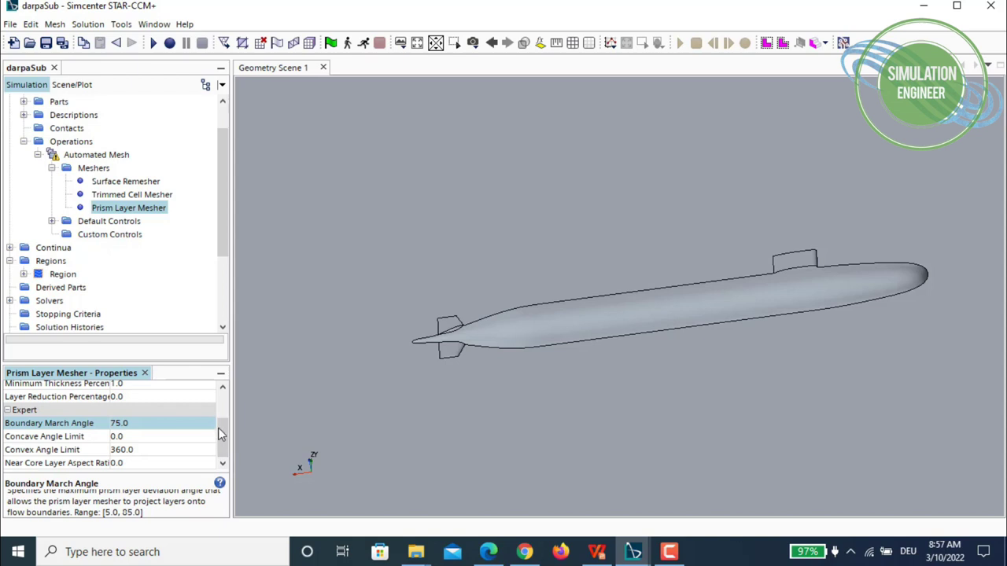
{"action": "left_click_drag", "start_coordinate": [220, 427], "coordinate": [226, 421]}
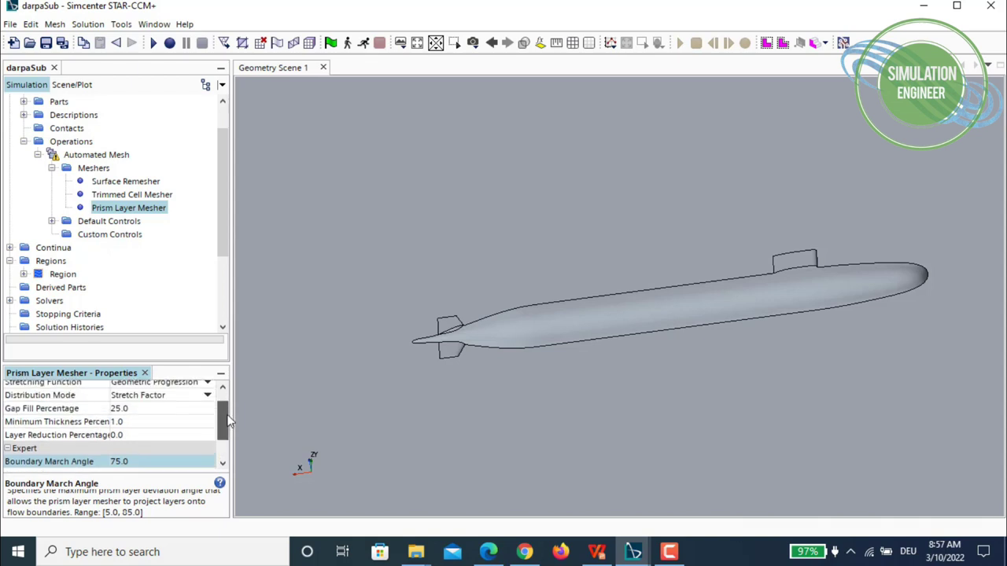
- Set the Base Size in the automated mesh's default controls to 0.125 m
{"action": "left_click", "coordinate": [50, 223]}
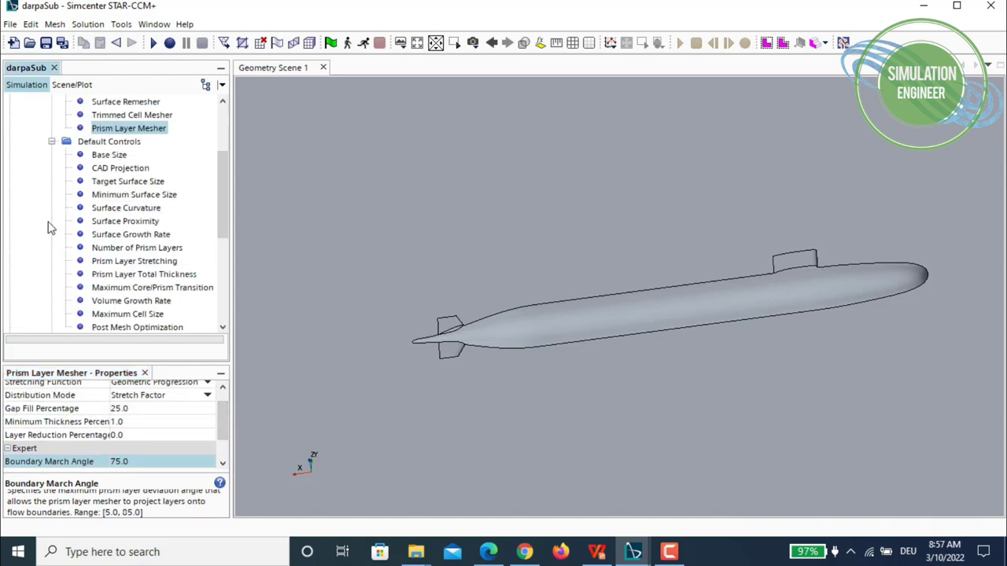
{"action": "left_click", "coordinate": [110, 143]}
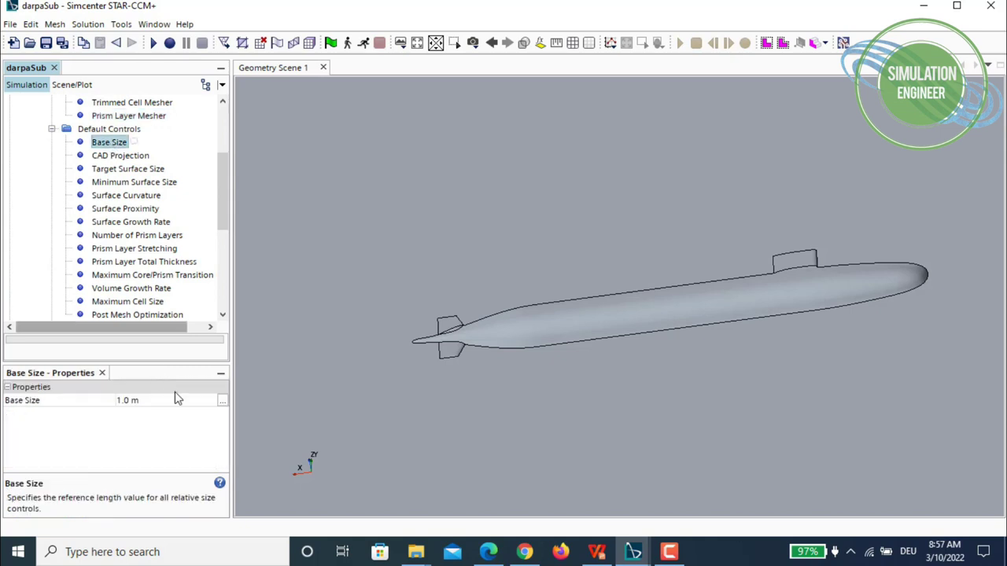
{"action": "left_click", "coordinate": [165, 400]}
{"action": "type", "text": "0.12"}
{"action": "key", "text": "Return"}
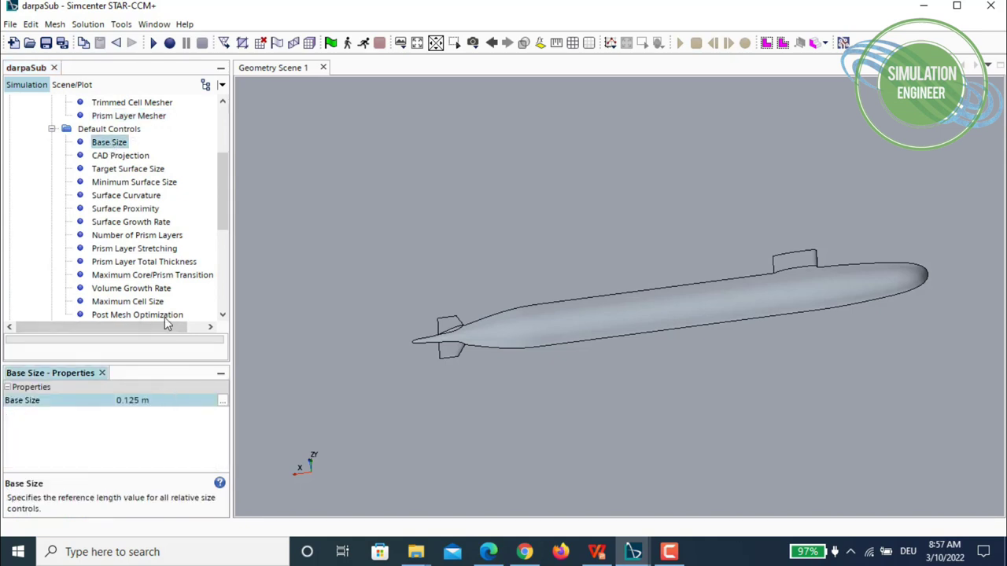
- Set the Target Surface Size to 50% of base and the Minimum Surface Size to 6.25% of base
{"action": "left_click", "coordinate": [130, 169]}
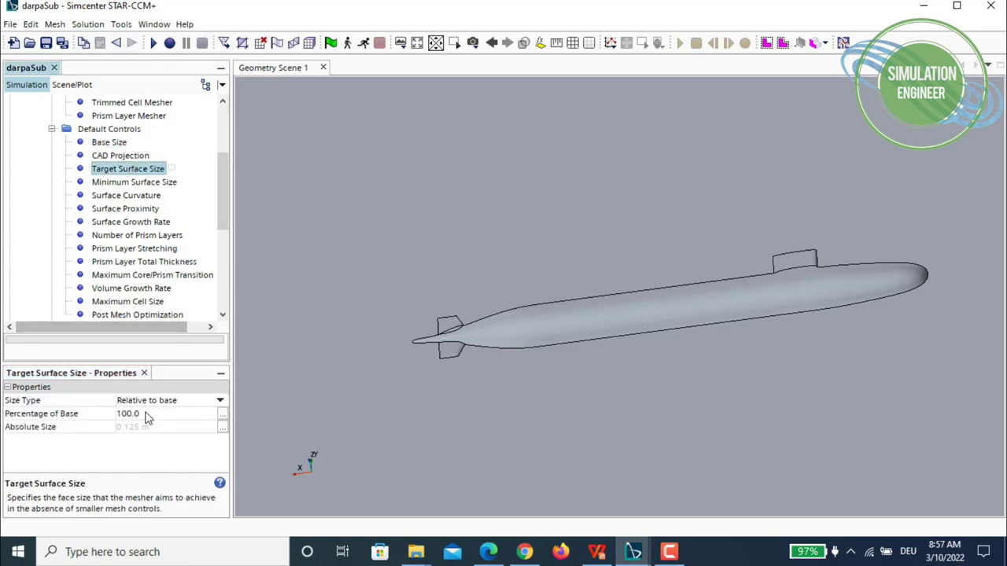
{"action": "left_click", "coordinate": [147, 415]}
{"action": "type", "text": "50"}
{"action": "key", "text": "Return"}
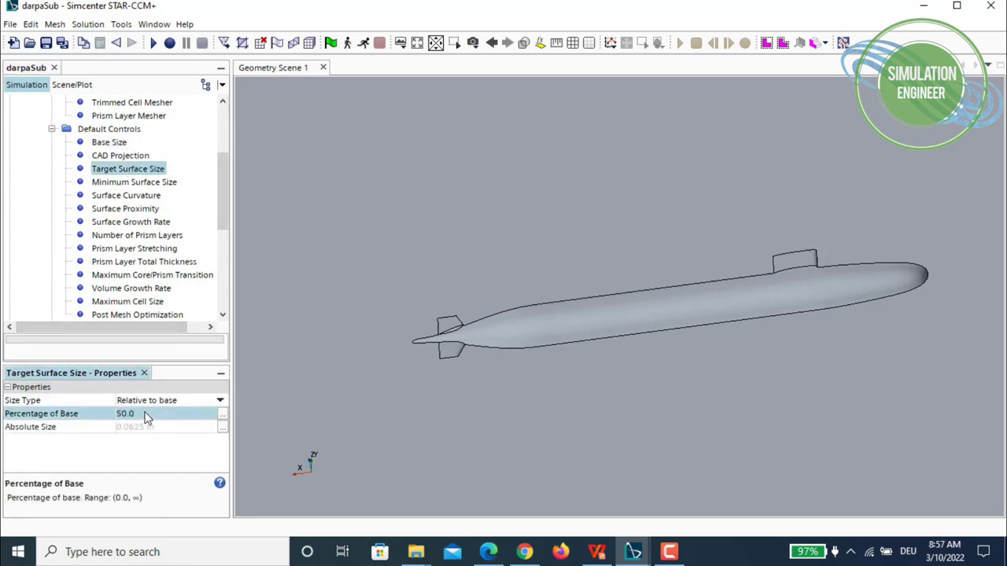
{"action": "left_click", "coordinate": [136, 182]}
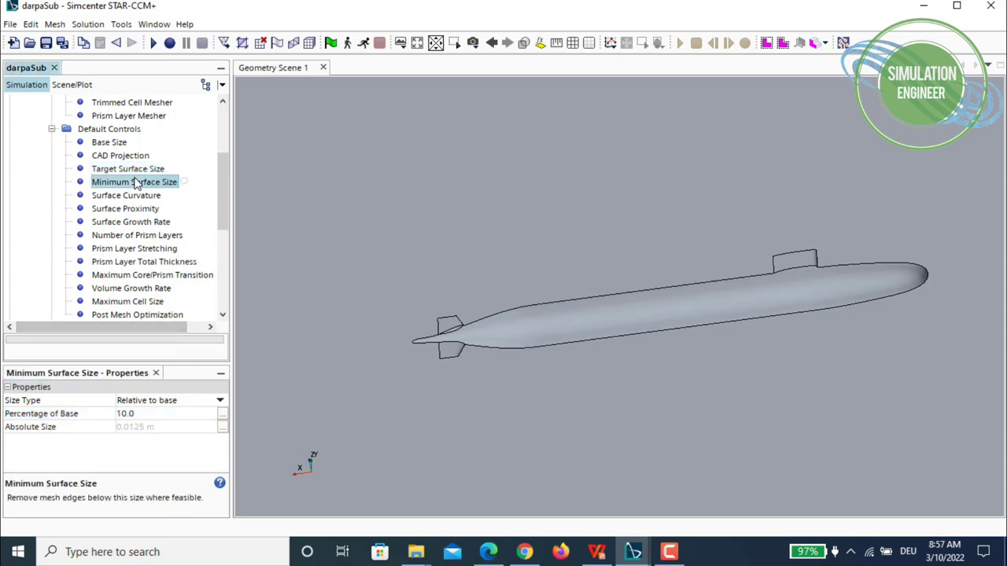
{"action": "left_click", "coordinate": [150, 415]}
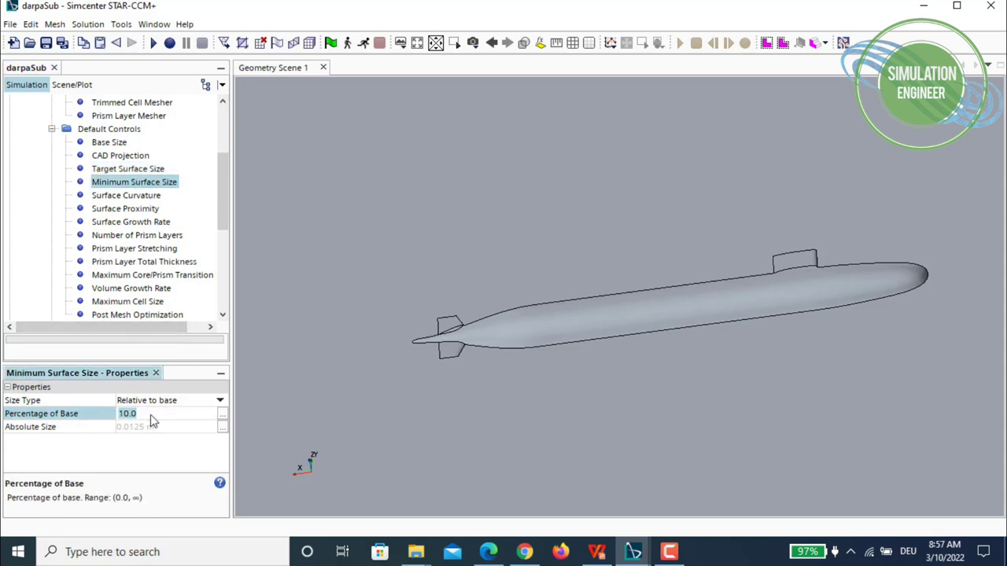
{"action": "type", "text": "6.25"}
{"action": "key", "text": "Return"}
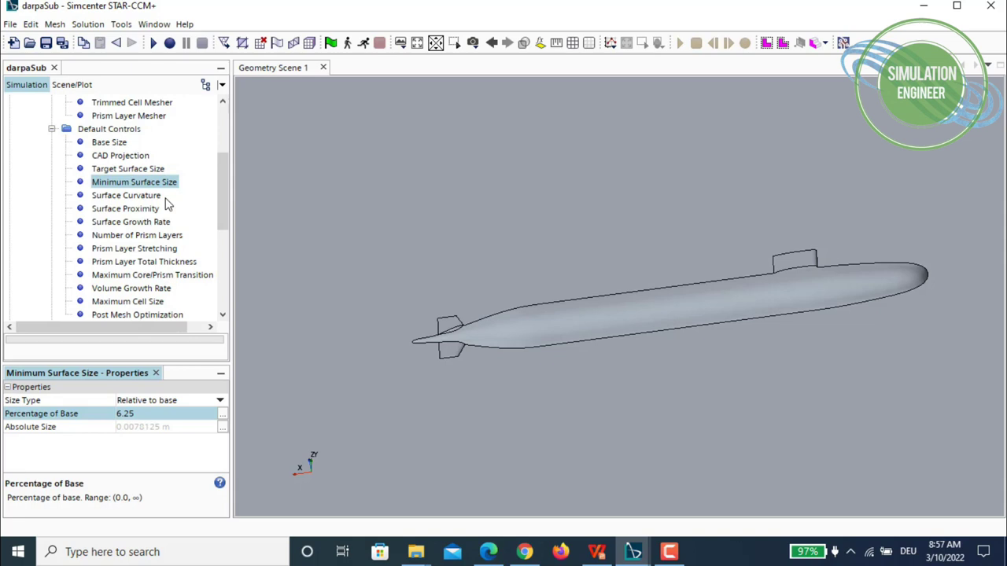
- Switch the default Surface Growth Rate to User Specified with a value of 1.05
{"action": "left_click", "coordinate": [128, 221]}
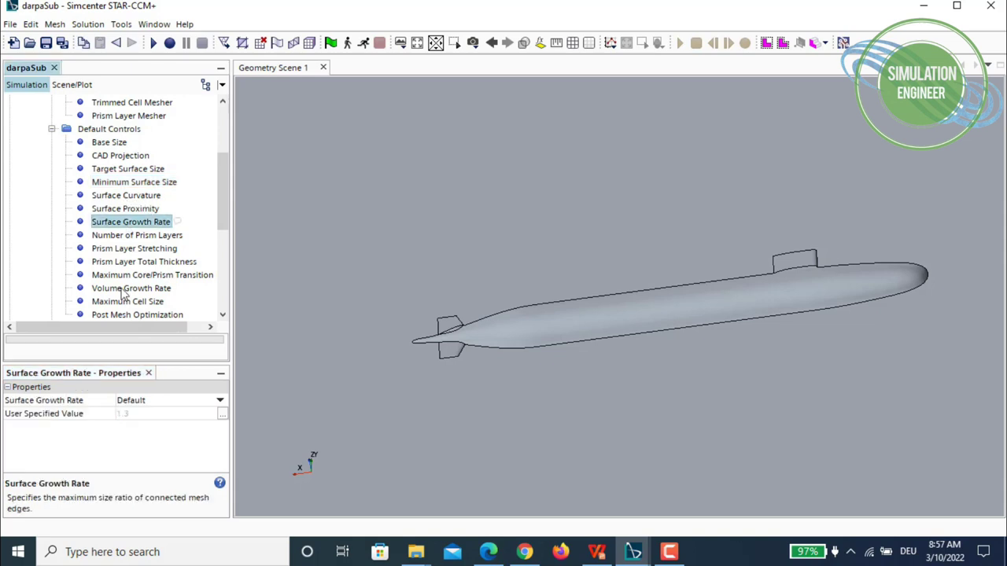
{"action": "left_click", "coordinate": [146, 403]}
{"action": "left_click", "coordinate": [146, 403]}
{"action": "left_click", "coordinate": [148, 452]}
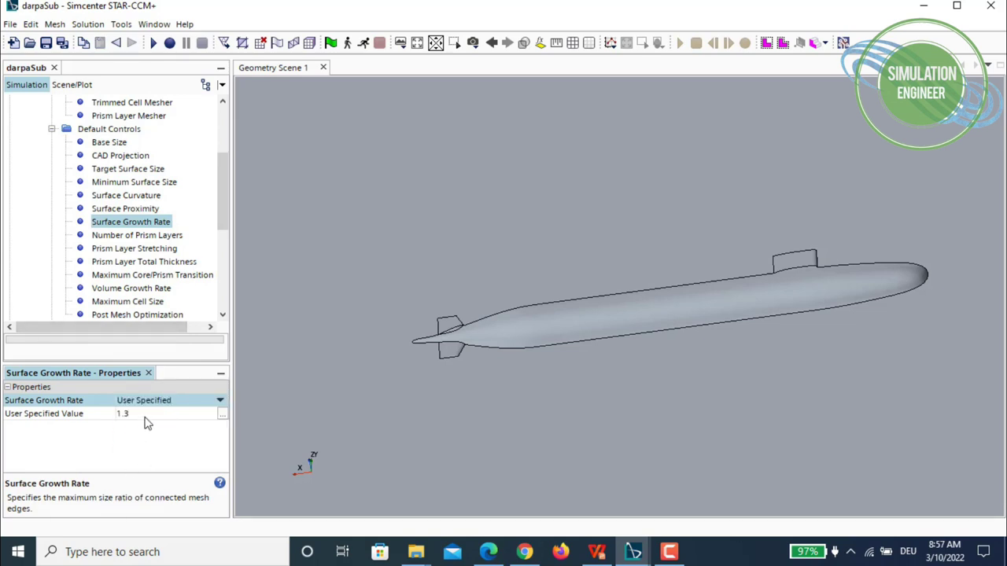
{"action": "left_click", "coordinate": [144, 415]}
{"action": "type", "text": "1.0"}
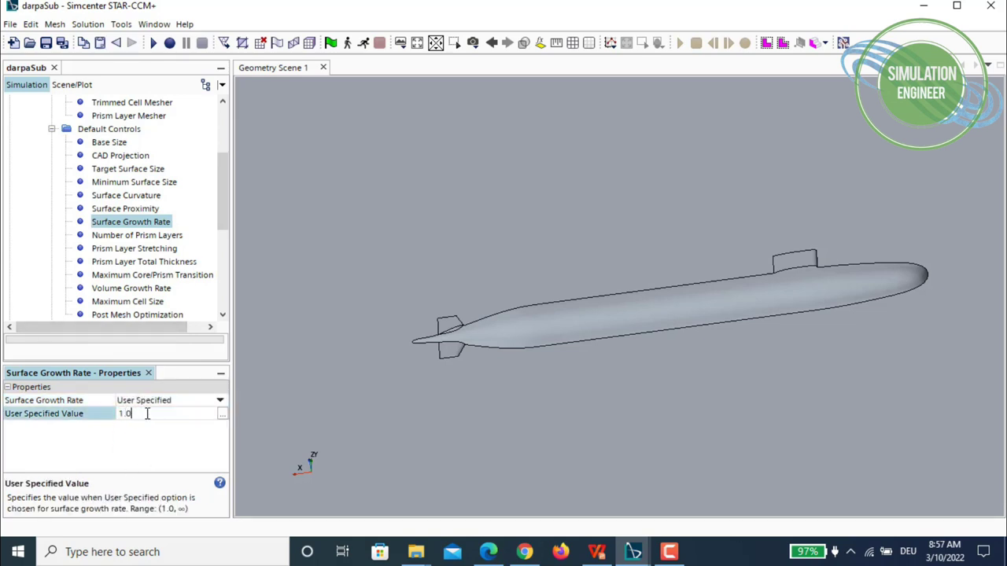
{"action": "type", "text": "5"}
{"action": "key", "text": "Return"}
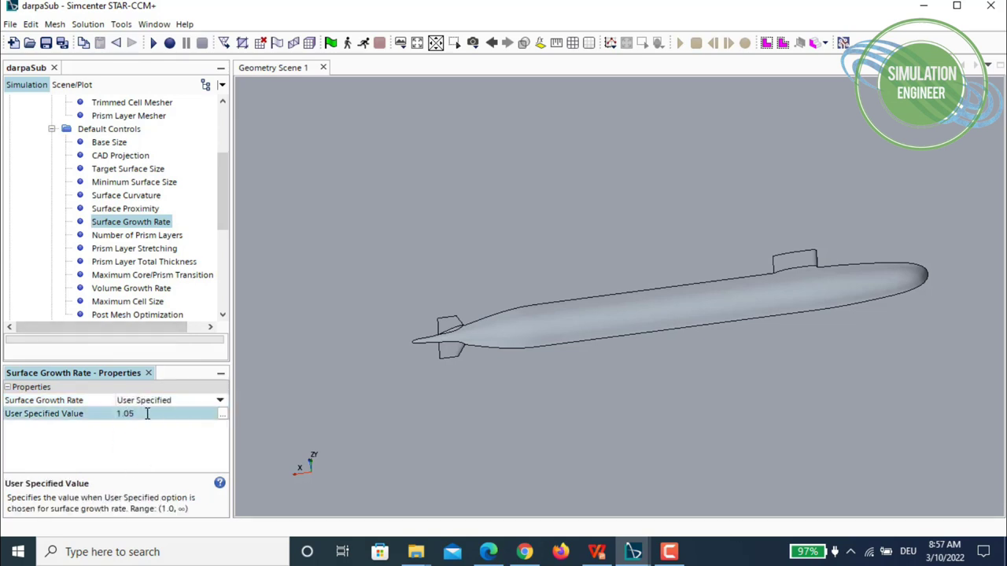
- Set the Number of Prism Layers to 6 and the Prism Layer Stretching to 1.2
{"action": "left_click", "coordinate": [147, 238]}
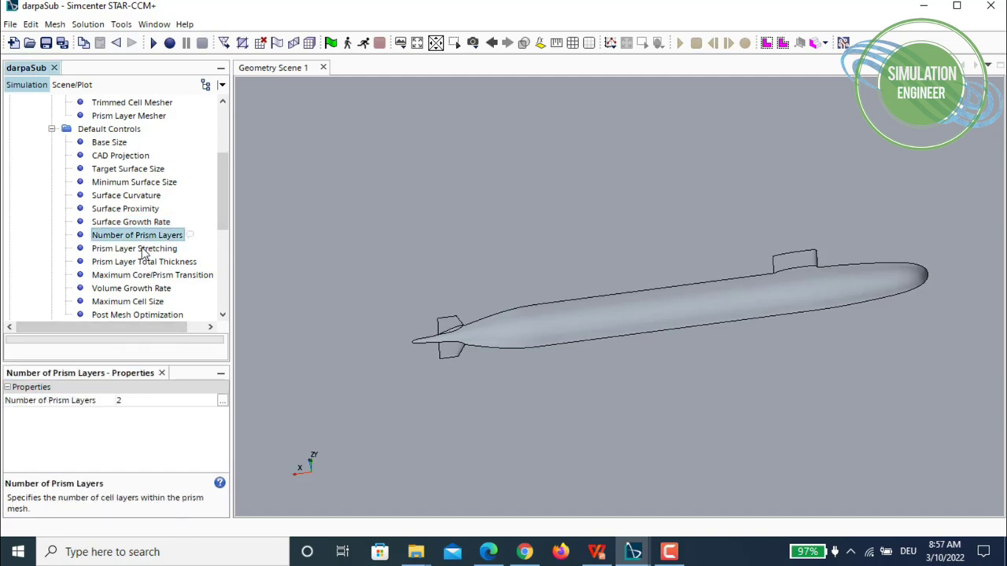
{"action": "left_click", "coordinate": [135, 401]}
{"action": "key", "text": "Return"}
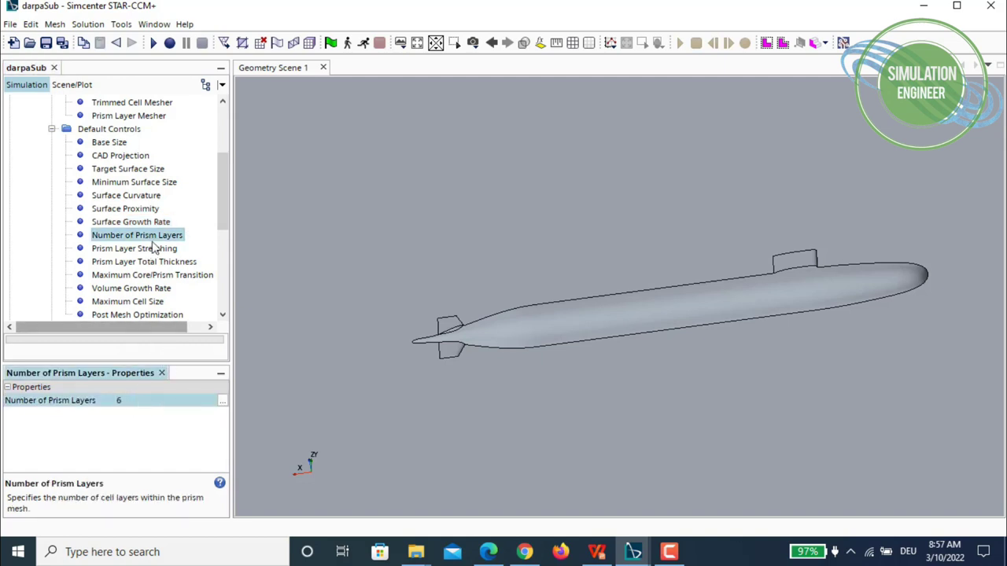
{"action": "left_click", "coordinate": [150, 248]}
{"action": "left_click", "coordinate": [141, 402]}
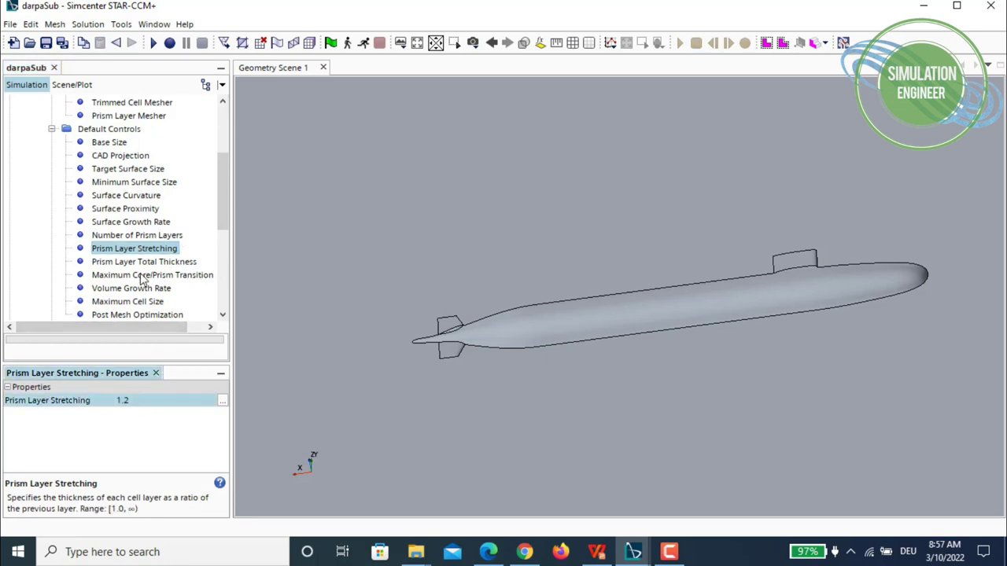
- Set the Prism Layer Total Thickness to 16% of base, keeping its size type as Relative to base
{"action": "left_click", "coordinate": [145, 262]}
{"action": "left_click", "coordinate": [170, 402]}
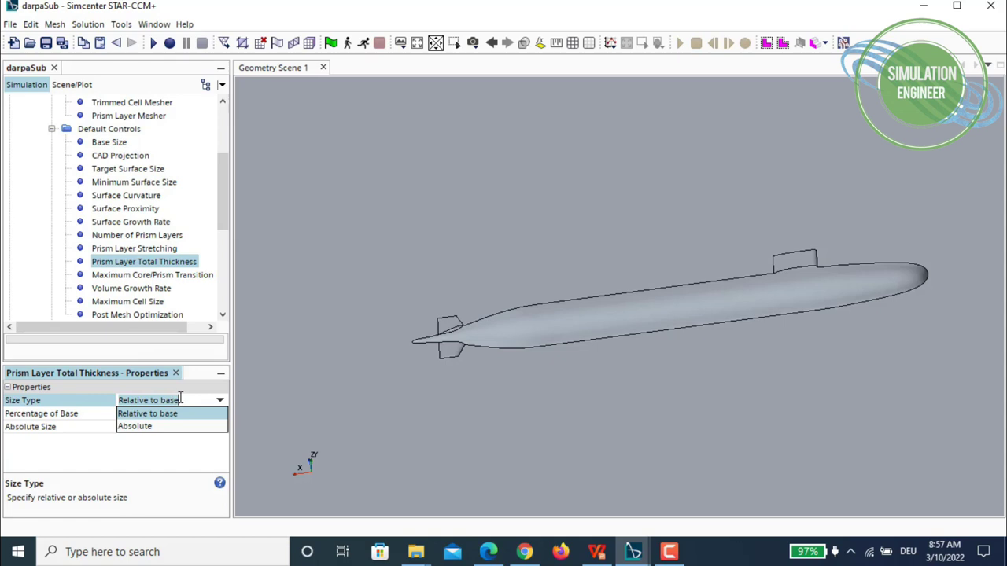
{"action": "left_click", "coordinate": [146, 425]}
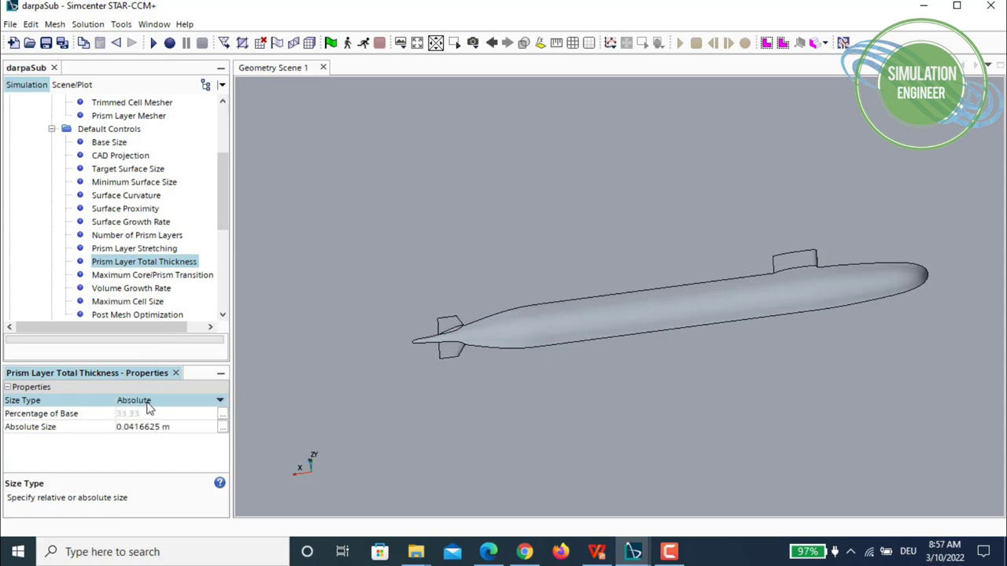
{"action": "left_click", "coordinate": [149, 402]}
{"action": "left_click", "coordinate": [146, 423]}
{"action": "left_click", "coordinate": [149, 400]}
{"action": "left_click", "coordinate": [145, 414]}
{"action": "double_click", "coordinate": [146, 414]}
{"action": "type", "text": "16"}
{"action": "key", "text": "Return"}
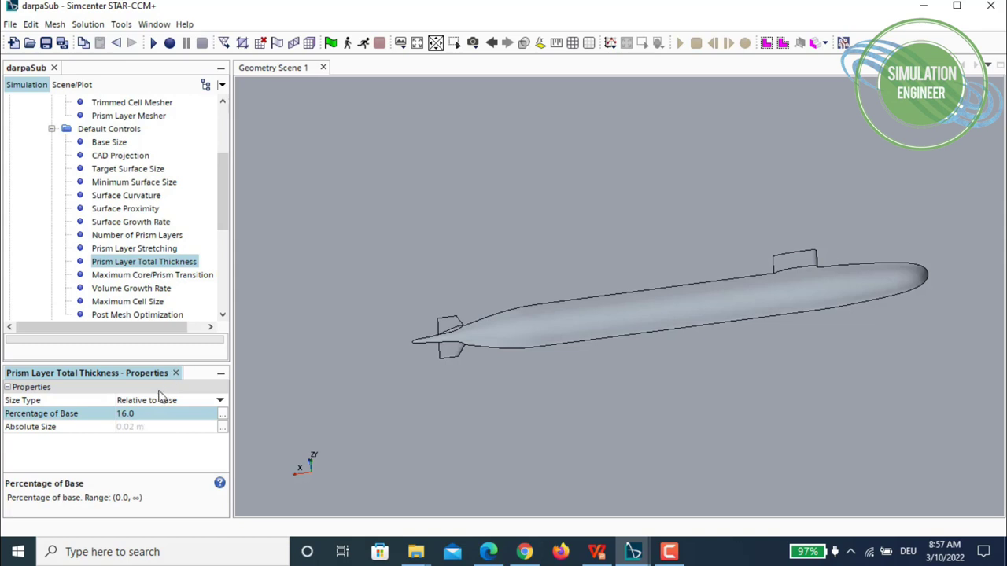
- Set both the Default Growth Rate and the Surface Growth Rate of the Volume Growth Rate control to Slow
{"action": "scroll", "coordinate": [140, 277], "scroll_direction": "down", "scroll_amount": 1}
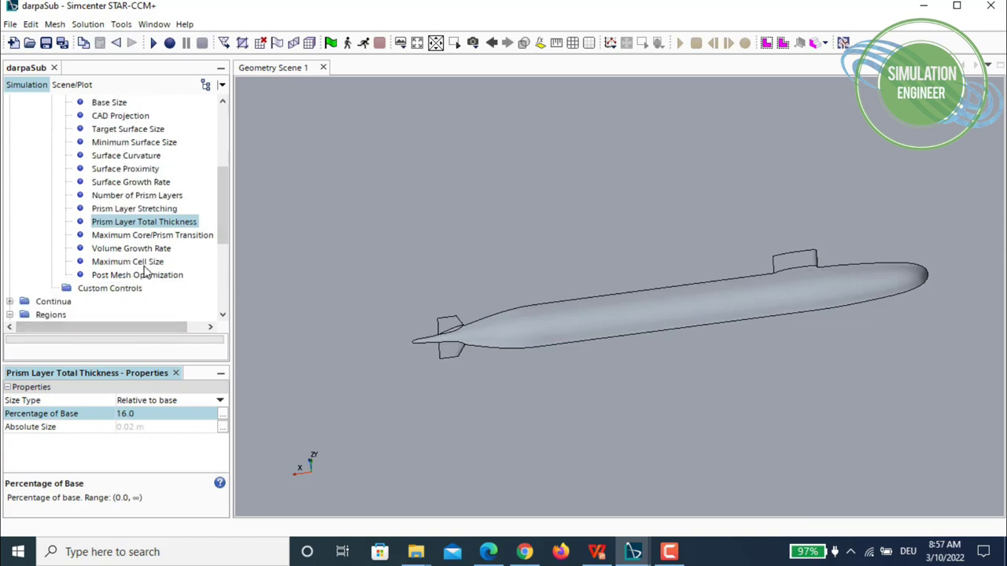
{"action": "left_click", "coordinate": [146, 249]}
{"action": "left_click", "coordinate": [157, 402]}
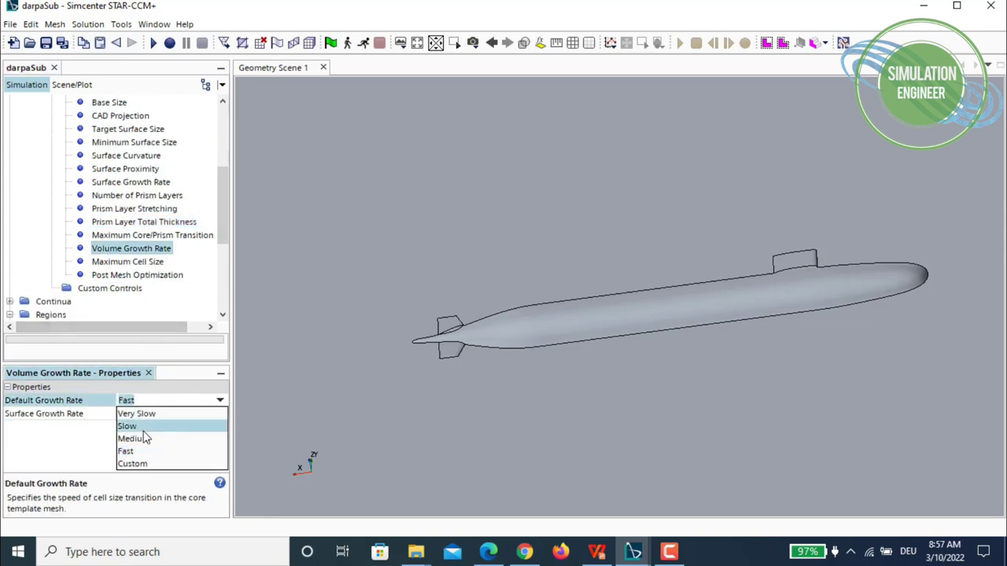
{"action": "left_click", "coordinate": [147, 425]}
{"action": "left_click", "coordinate": [147, 413]}
{"action": "left_click", "coordinate": [148, 414]}
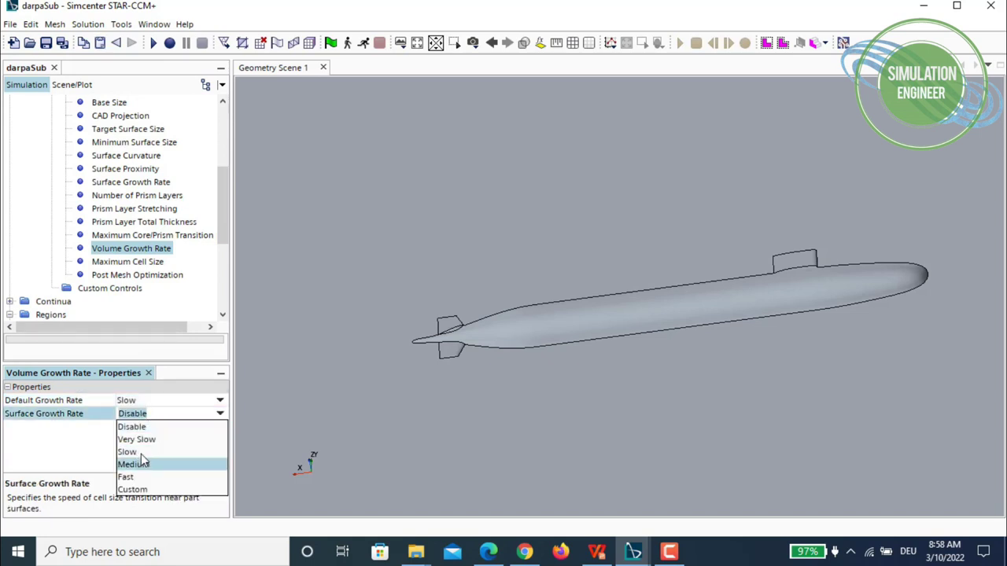
{"action": "left_click", "coordinate": [142, 452]}
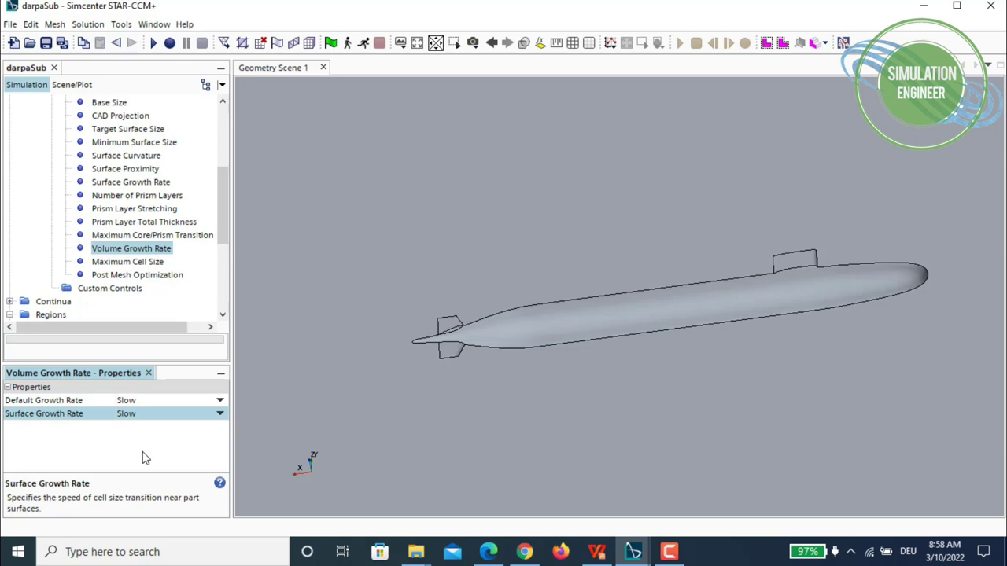
- Set the Maximum Cell Size to 1600% of base
{"action": "left_click", "coordinate": [161, 274]}
{"action": "left_click", "coordinate": [158, 262]}
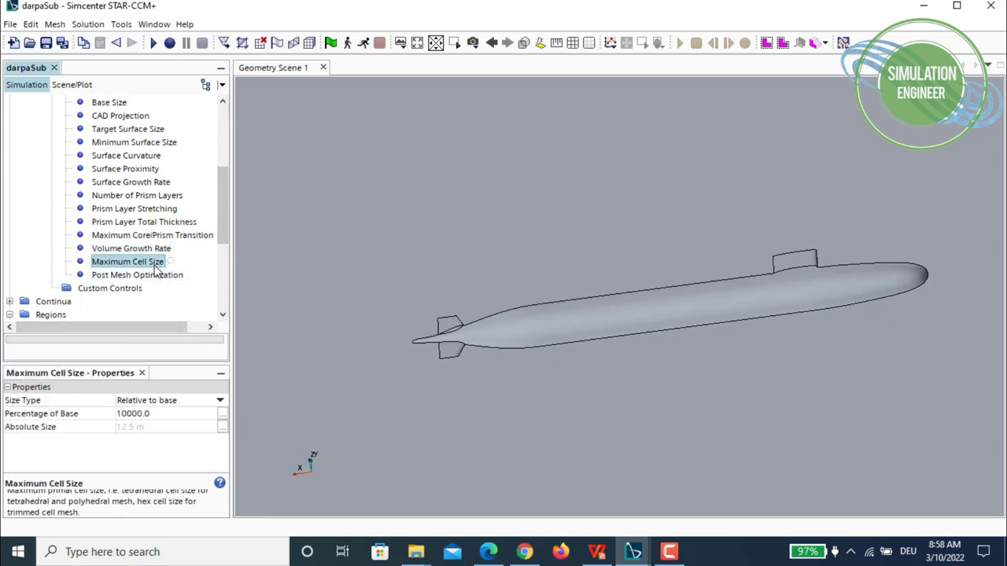
{"action": "left_click", "coordinate": [157, 415]}
{"action": "type", "text": "1600"}
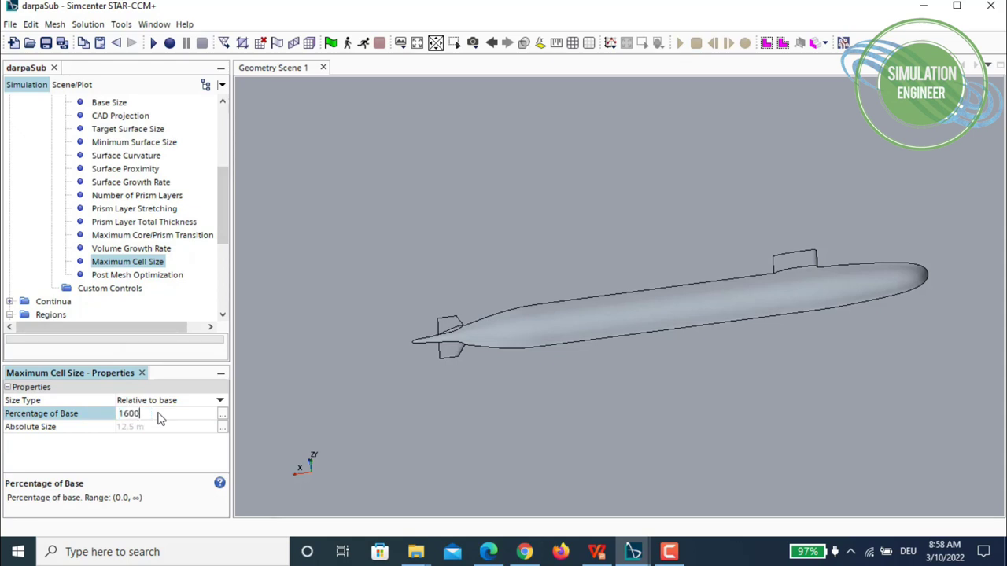
{"action": "key", "text": "Return"}
- Add a Surface Control to the automated mesh's custom controls and expand the folder to show it
{"action": "scroll", "coordinate": [225, 189], "scroll_direction": "down", "scroll_amount": 1}
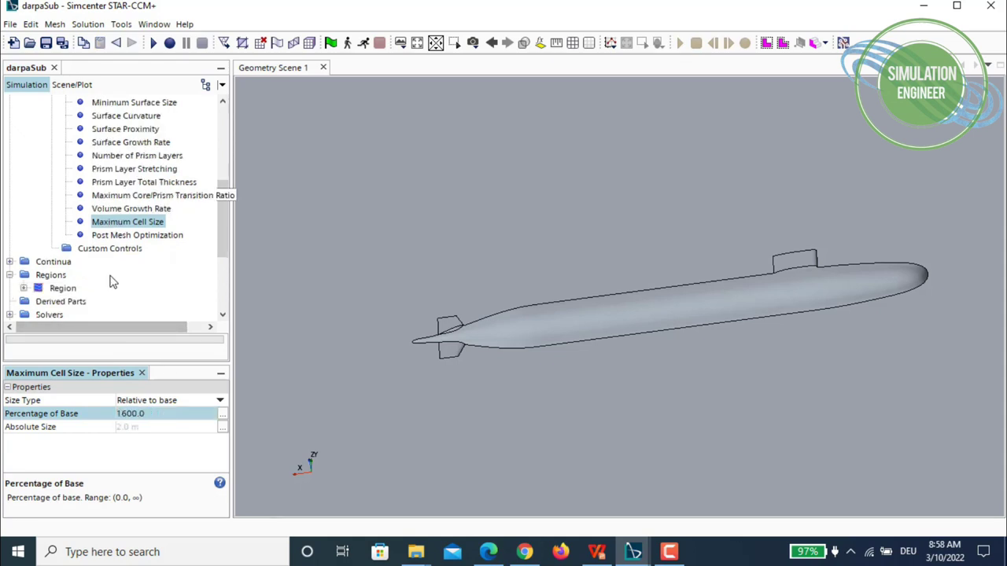
{"action": "right_click", "coordinate": [111, 251]}
{"action": "mouse_move", "coordinate": [158, 259]}
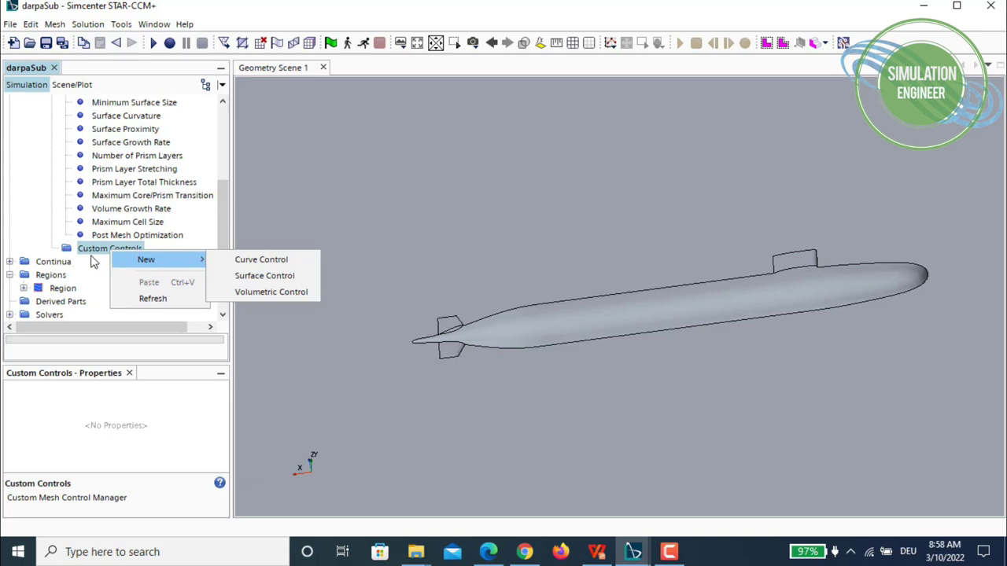
{"action": "left_click", "coordinate": [279, 279]}
{"action": "left_click", "coordinate": [51, 248]}
{"action": "scroll", "coordinate": [206, 234], "scroll_direction": "down", "scroll_amount": 1}
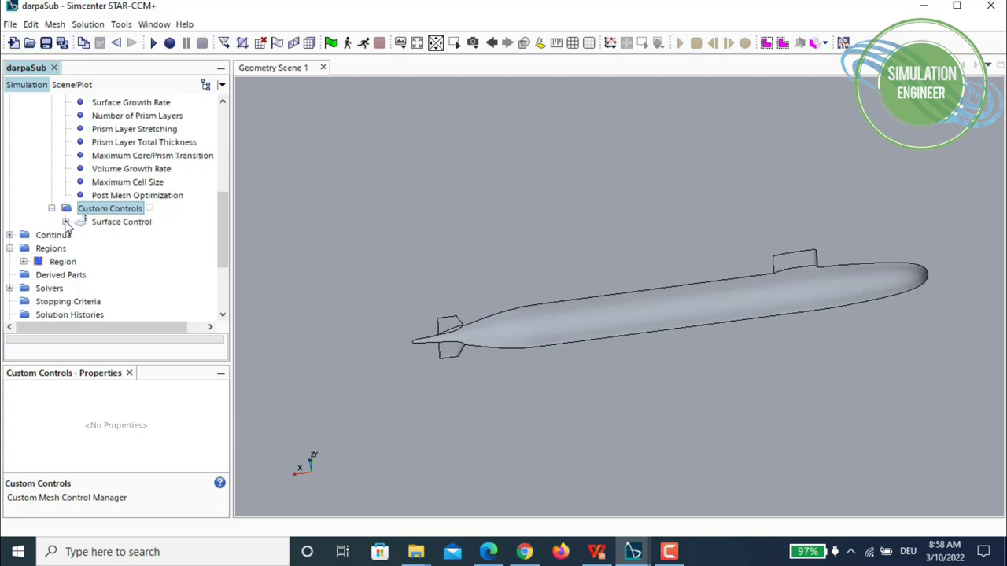
- Rename the new Surface Control under the custom controls as surfHull
{"action": "left_click", "coordinate": [126, 223]}
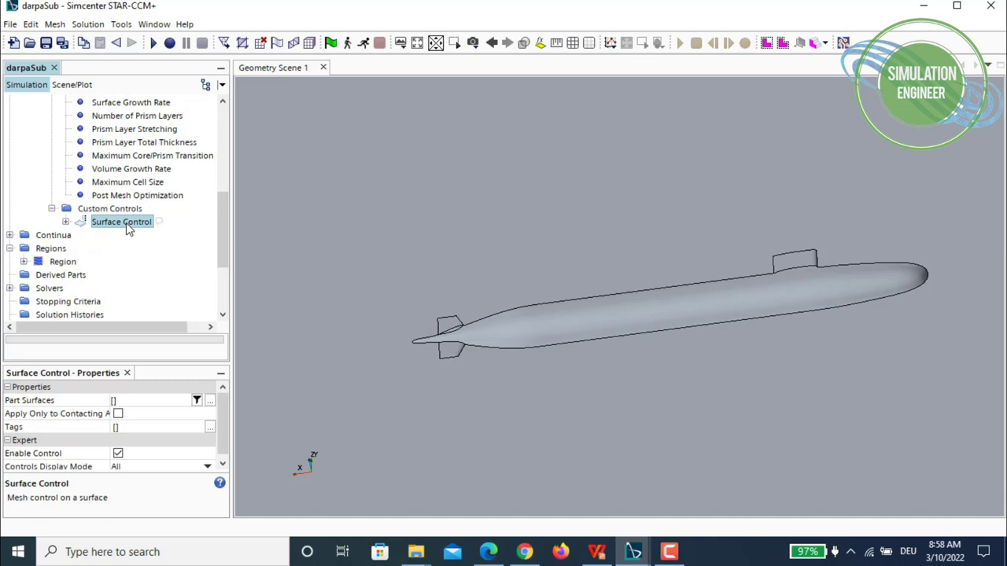
{"action": "right_click", "coordinate": [127, 225]}
{"action": "left_click", "coordinate": [173, 359]}
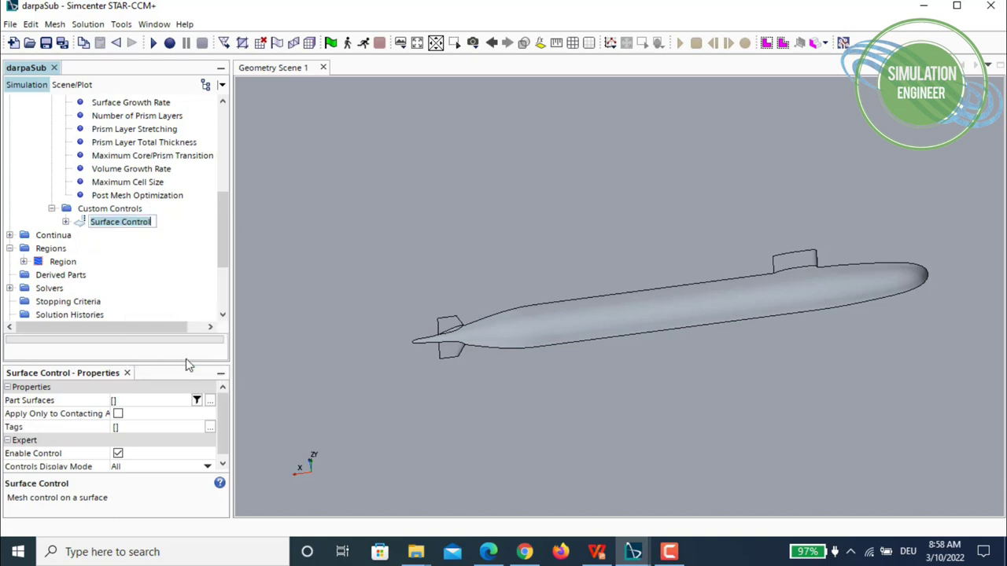
{"action": "type", "text": "surf"}
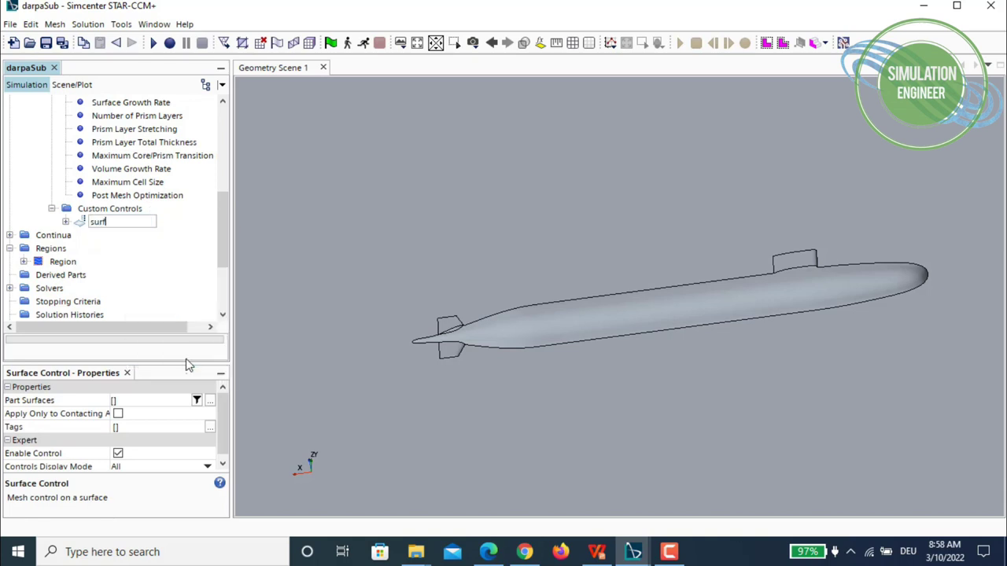
{"action": "key", "text": "Return"}
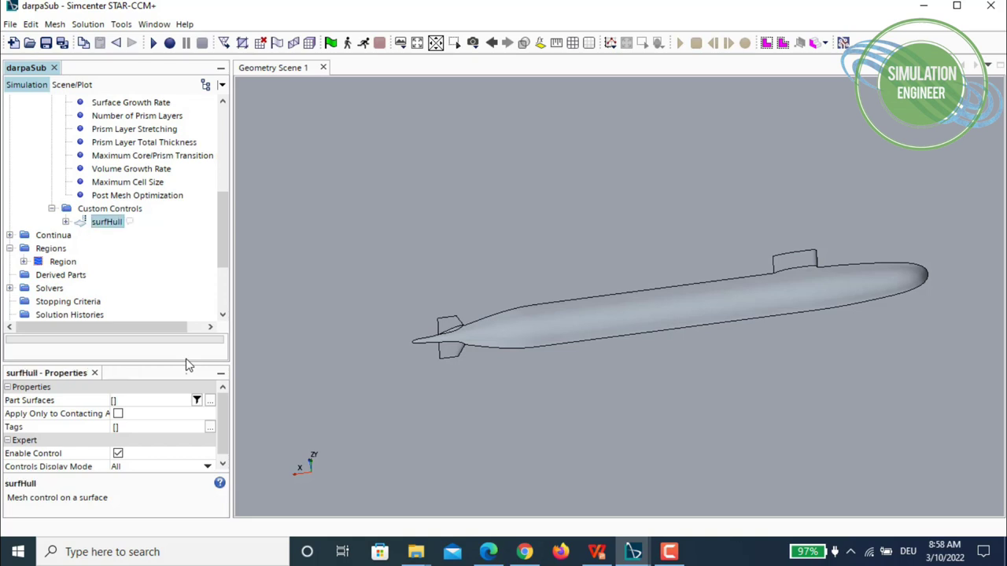
- Assign the Fluid part's hull surface to the surfHull control
{"action": "left_click", "coordinate": [211, 401]}
{"action": "left_click", "coordinate": [221, 153]}
{"action": "left_click", "coordinate": [235, 166]}
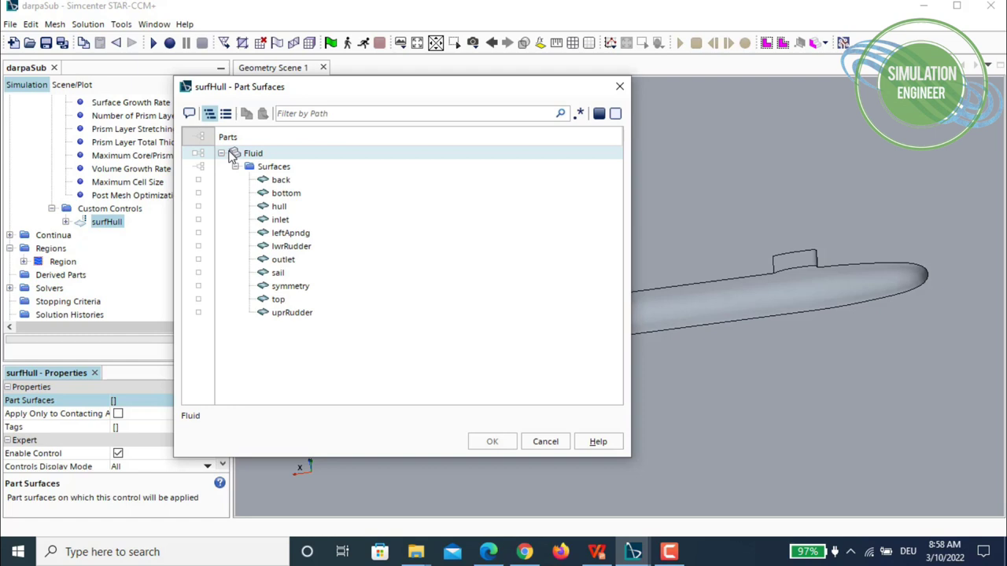
{"action": "left_click", "coordinate": [277, 206]}
{"action": "left_click", "coordinate": [492, 441]}
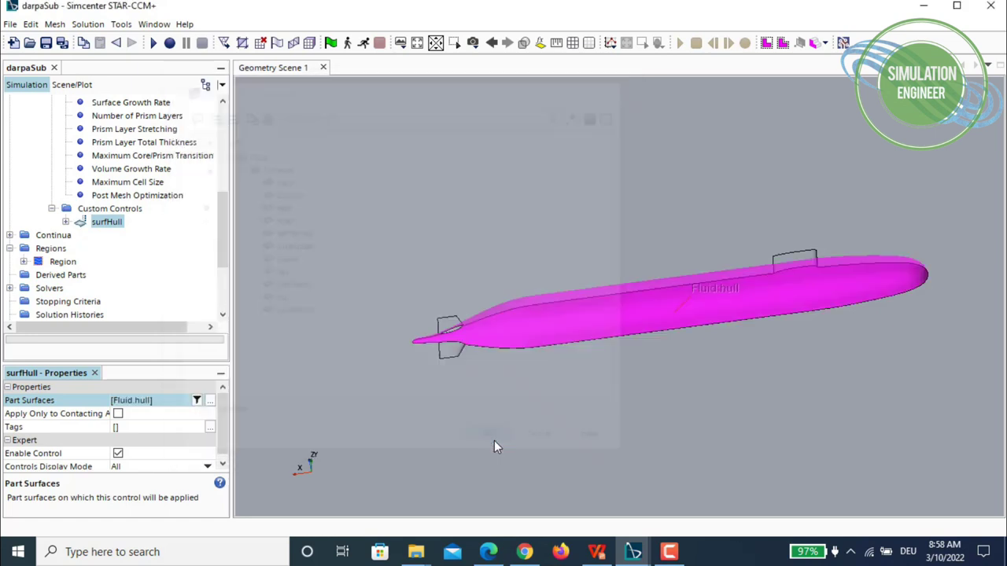
- Switch both Target Surface Size and Minimum Surface Size of surfHull from Parent to Custom
{"action": "left_click", "coordinate": [66, 223]}
{"action": "left_click", "coordinate": [79, 235]}
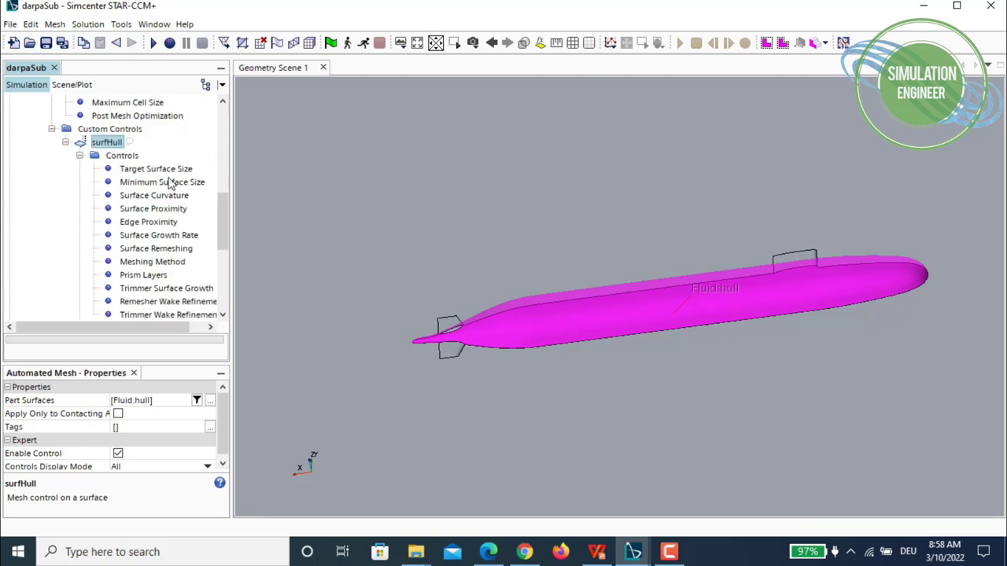
{"action": "left_click", "coordinate": [156, 170]}
{"action": "left_click", "coordinate": [171, 182], "text": "ctrl"}
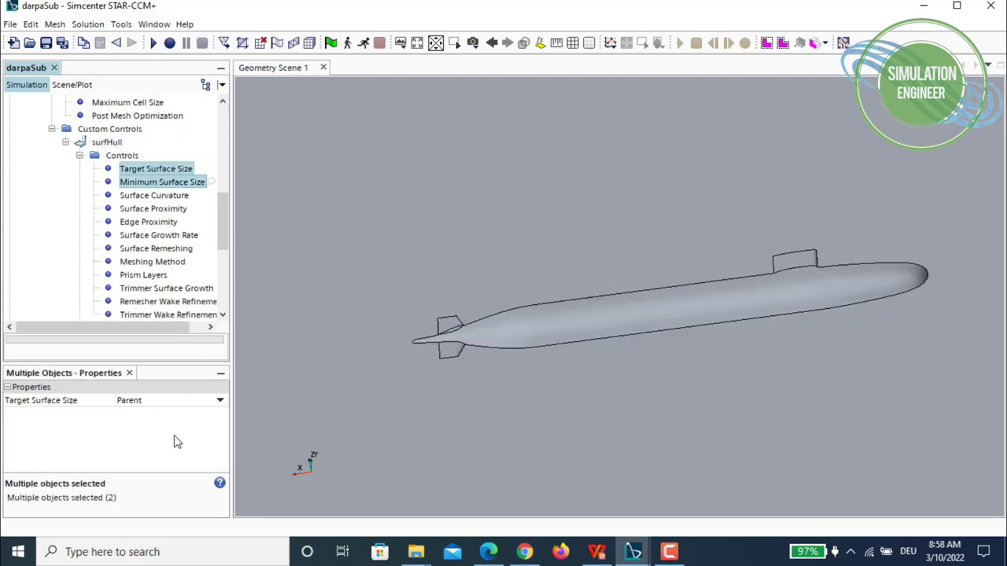
{"action": "left_click", "coordinate": [140, 402]}
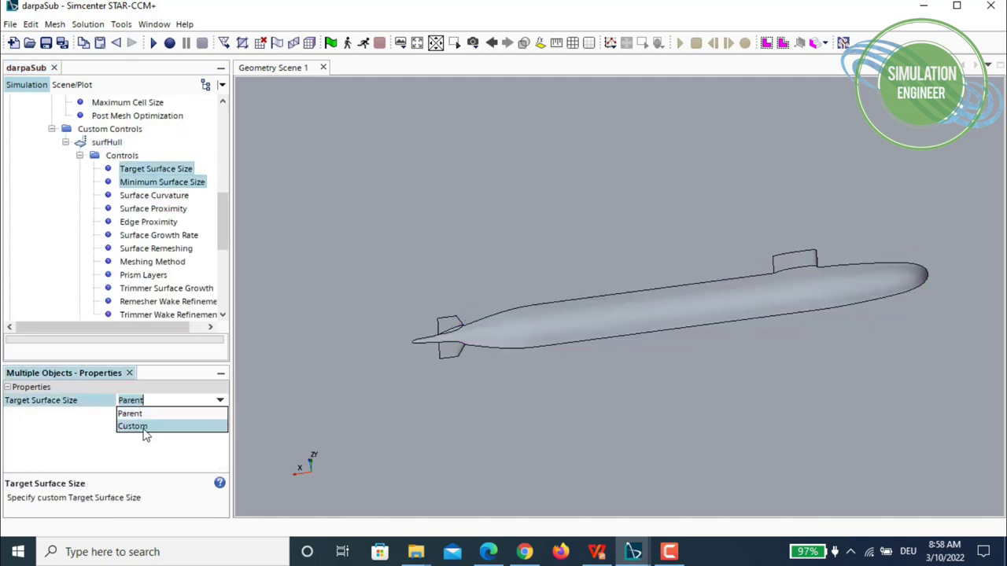
{"action": "left_click", "coordinate": [145, 429]}
- Set surfHull's custom Target Surface Size to 25% of base
{"action": "scroll", "coordinate": [154, 264], "scroll_direction": "down", "scroll_amount": 2}
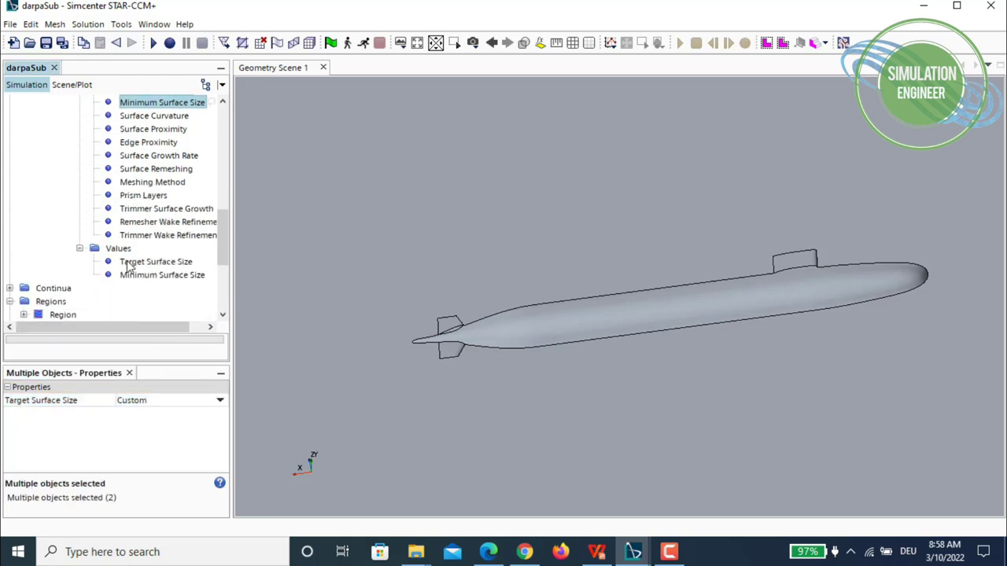
{"action": "left_click", "coordinate": [132, 262]}
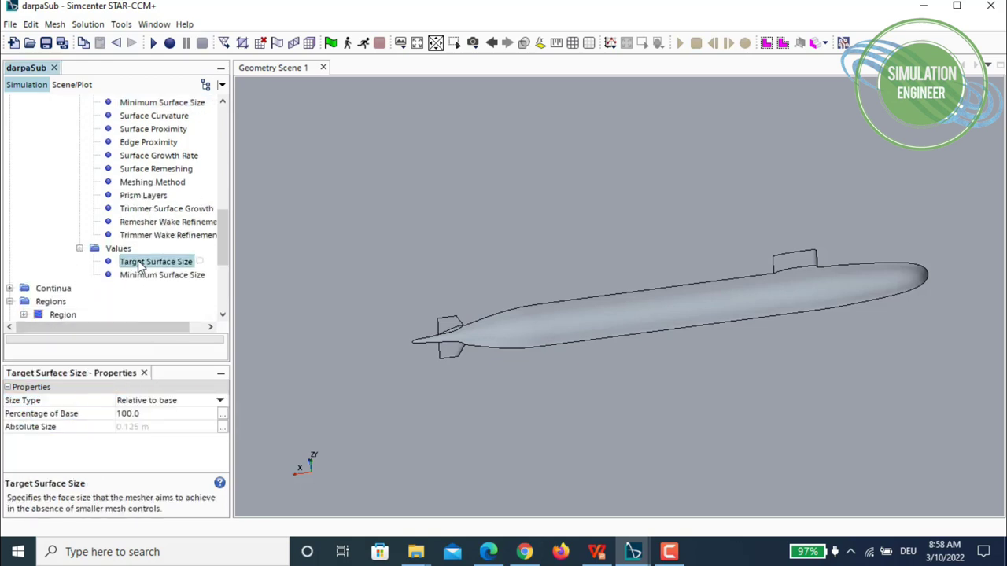
{"action": "left_click", "coordinate": [150, 416]}
{"action": "type", "text": "25"}
{"action": "key", "text": "Return"}
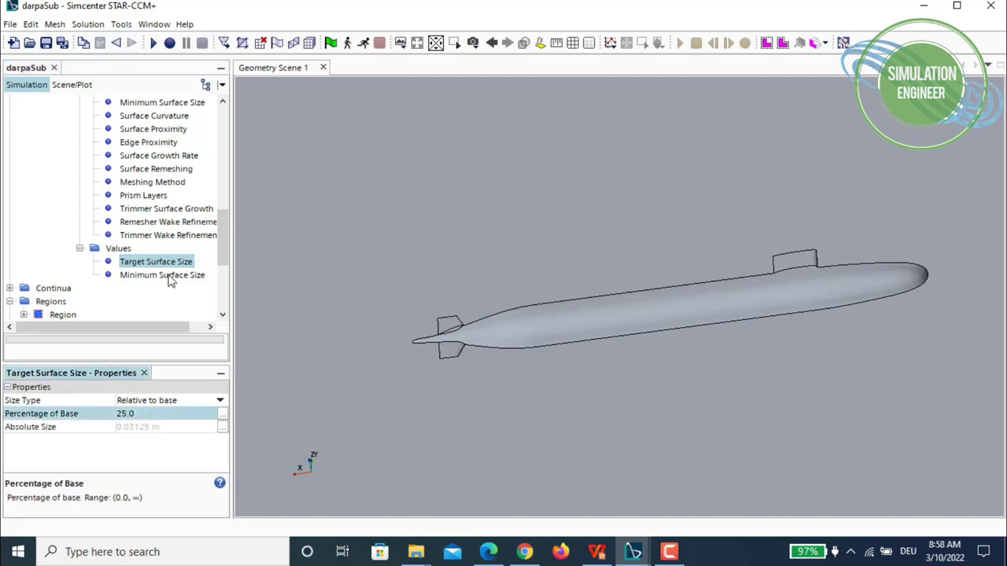
- Set surfHull's custom Minimum Surface Size to 25% of base
{"action": "left_click", "coordinate": [169, 275]}
{"action": "left_click", "coordinate": [167, 416]}
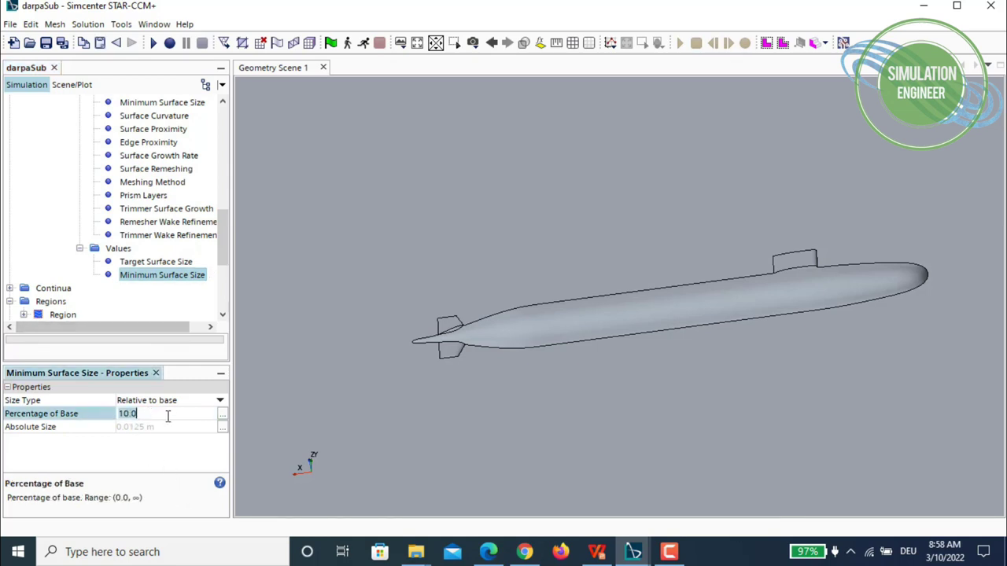
{"action": "key", "text": "BackSpace"}
{"action": "key", "text": "BackSpace"}
{"action": "key", "text": "BackSpace"}
{"action": "key", "text": "BackSpace"}
{"action": "type", "text": "25"}
{"action": "key", "text": "Return"}
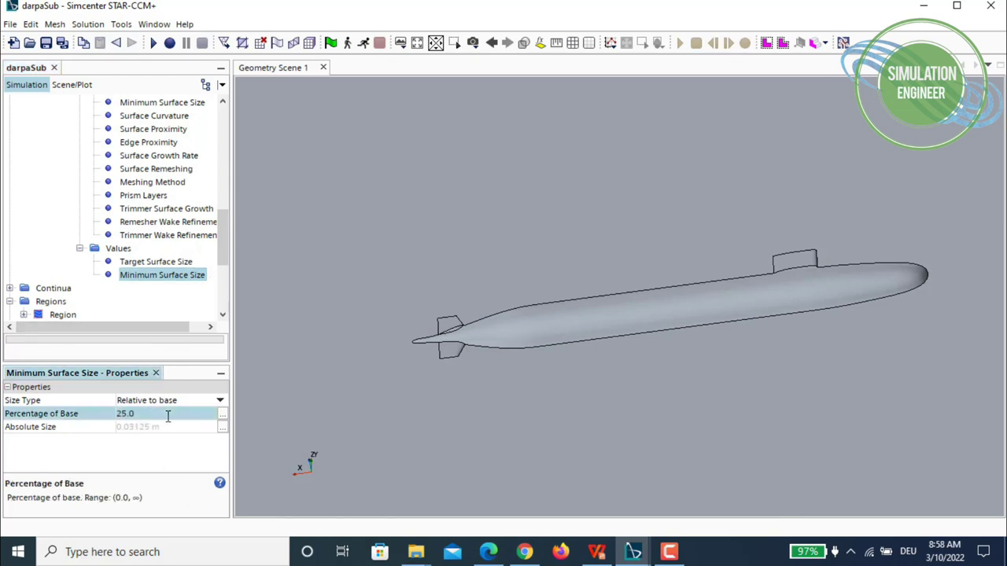
- Collapse surfHull and add a second Surface Control to the automated mesh's custom controls
{"action": "scroll", "coordinate": [157, 285], "scroll_direction": "up", "scroll_amount": 3}
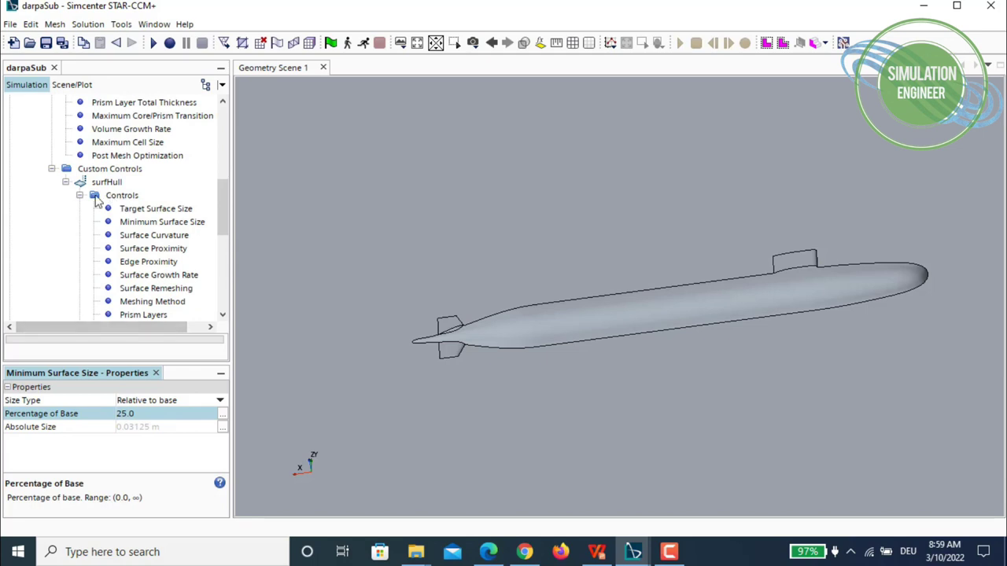
{"action": "left_click", "coordinate": [66, 182]}
{"action": "left_click", "coordinate": [106, 182]}
{"action": "right_click", "coordinate": [110, 170]}
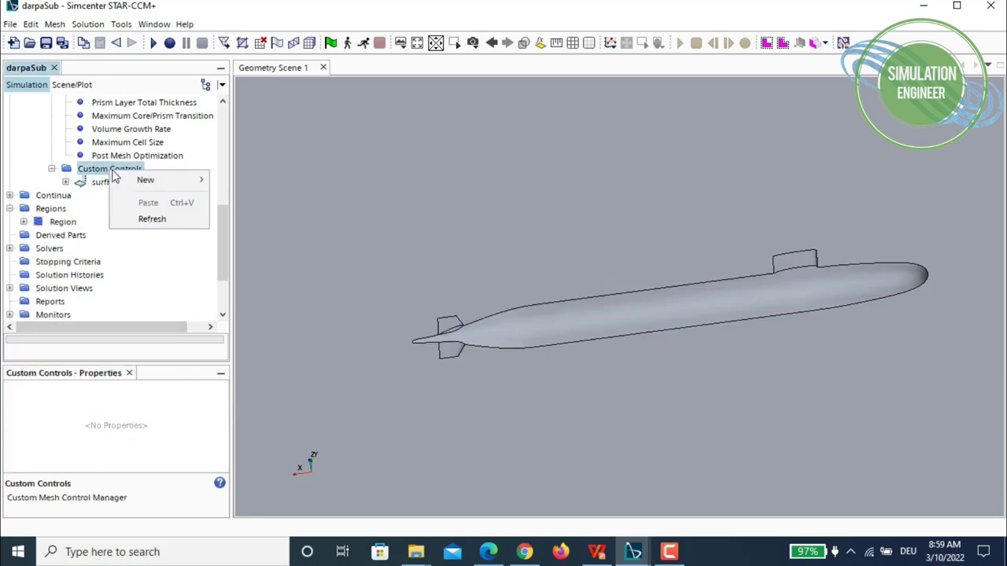
{"action": "mouse_move", "coordinate": [214, 183]}
{"action": "left_click", "coordinate": [263, 195]}
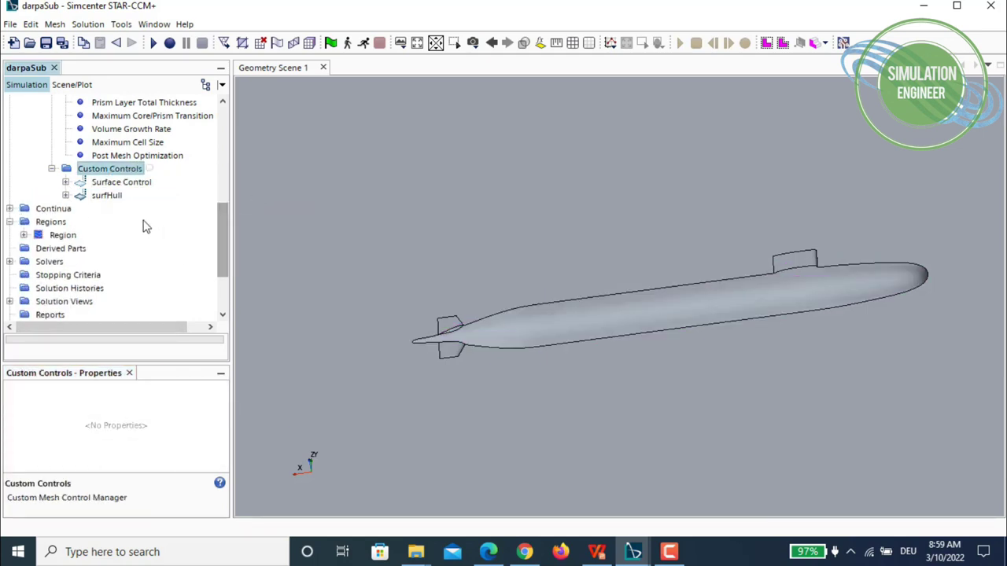
- Rename the second Surface Control as surfSail
{"action": "right_click", "coordinate": [121, 183]}
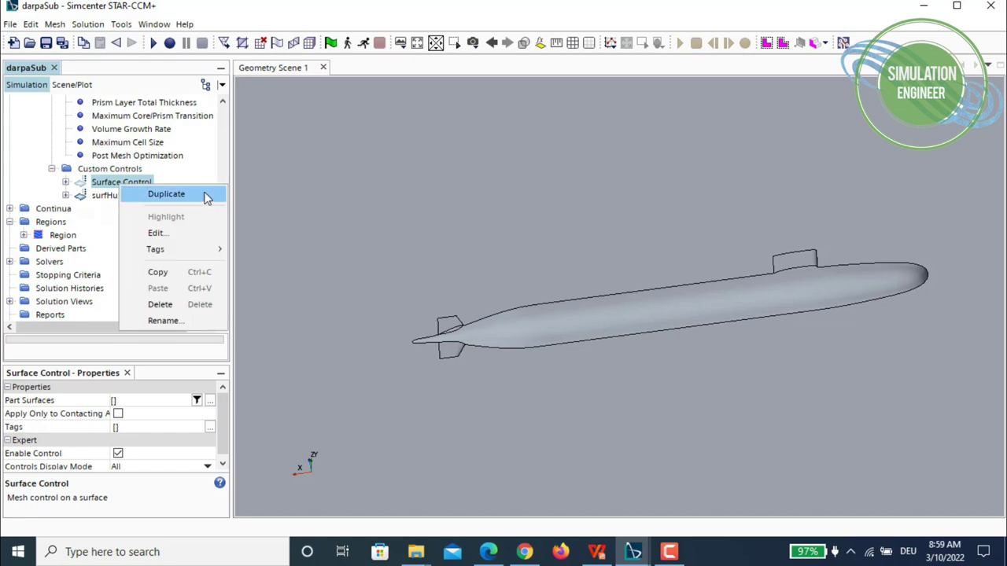
{"action": "left_click", "coordinate": [164, 320]}
{"action": "type", "text": "surfH"}
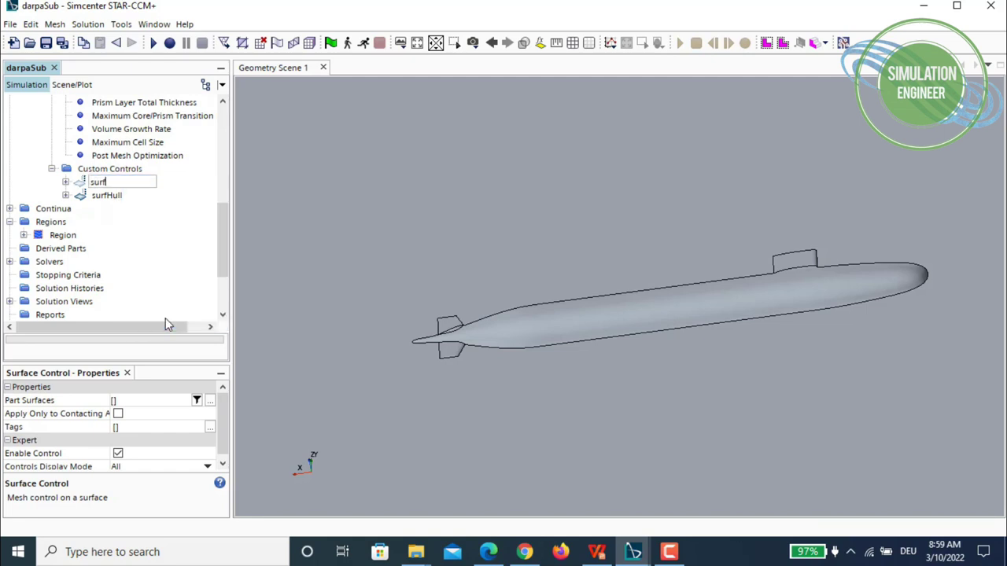
{"action": "key", "text": "BackSpace"}
{"action": "type", "text": "Sail"}
{"action": "key", "text": "Return"}
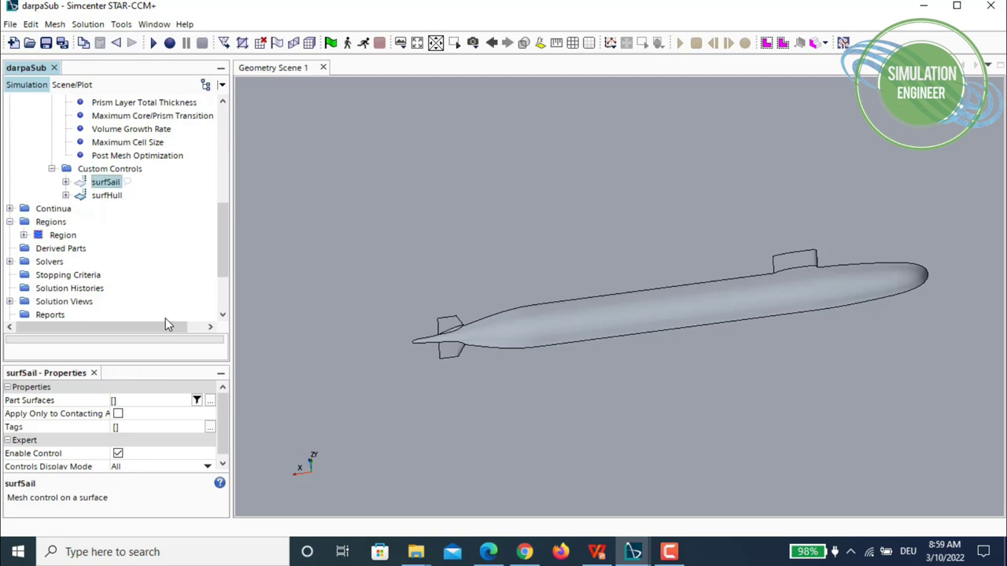
- Assign the Fluid part's sail surface to the surfSail control
{"action": "left_click", "coordinate": [209, 400]}
{"action": "left_click", "coordinate": [221, 153]}
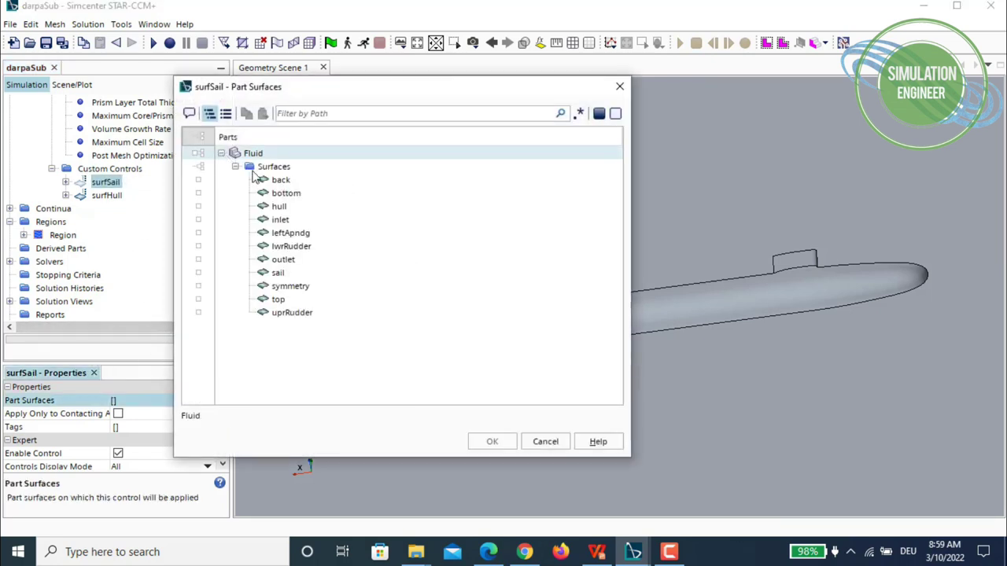
{"action": "left_click", "coordinate": [278, 273]}
{"action": "left_click", "coordinate": [491, 441]}
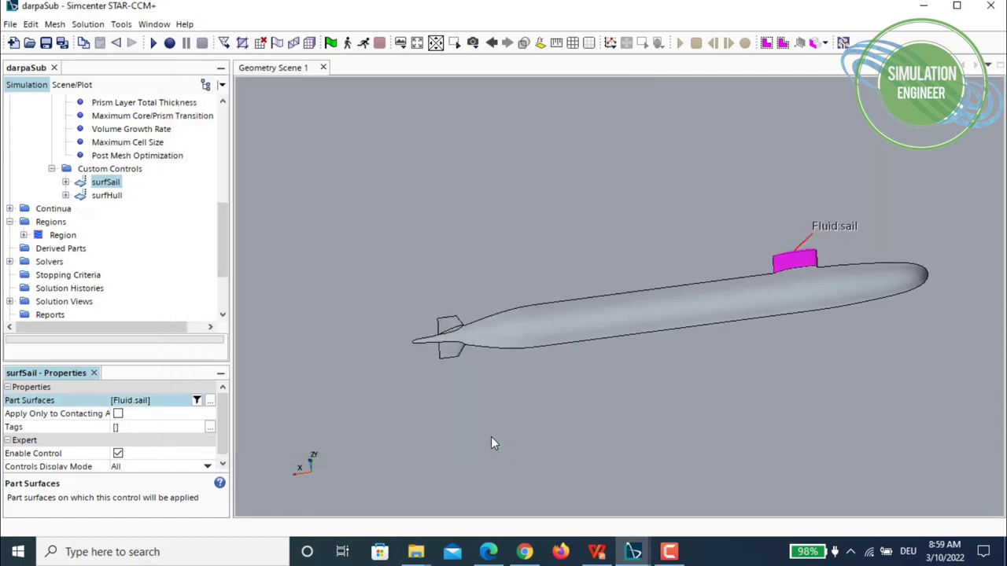
- Switch both Target Surface Size and Minimum Surface Size of surfSail from Parent to Custom
{"action": "left_click", "coordinate": [67, 181]}
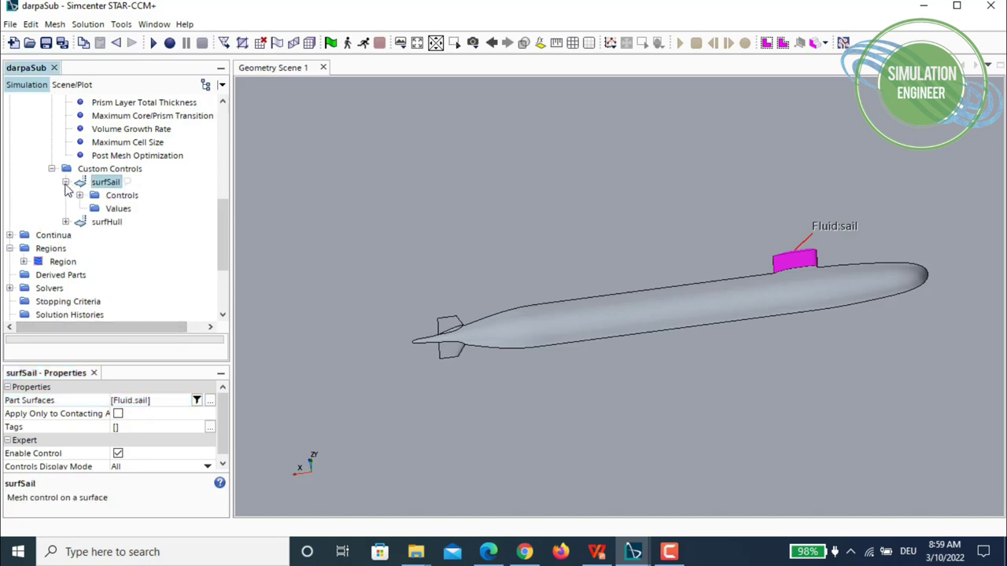
{"action": "left_click", "coordinate": [81, 195]}
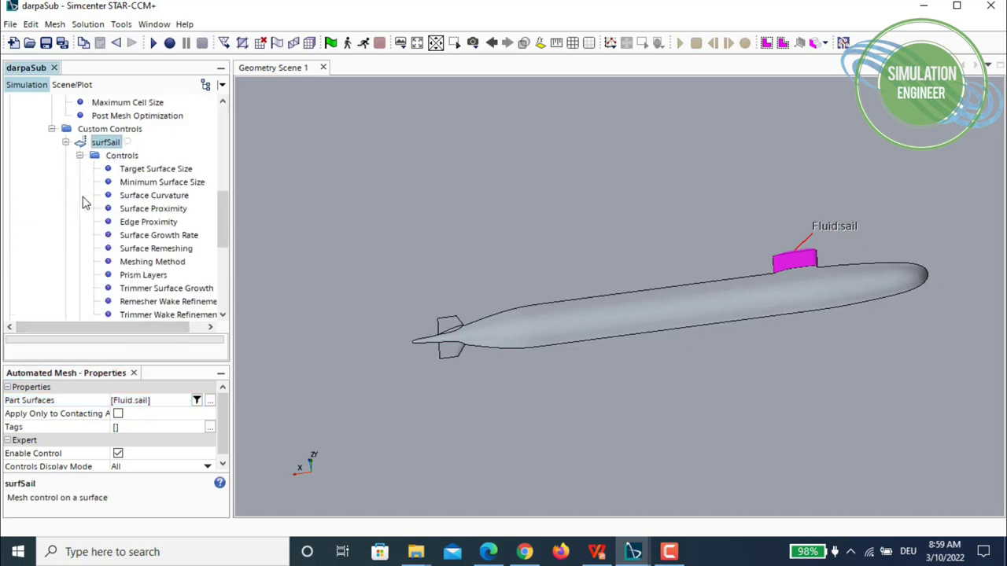
{"action": "left_click", "coordinate": [159, 170]}
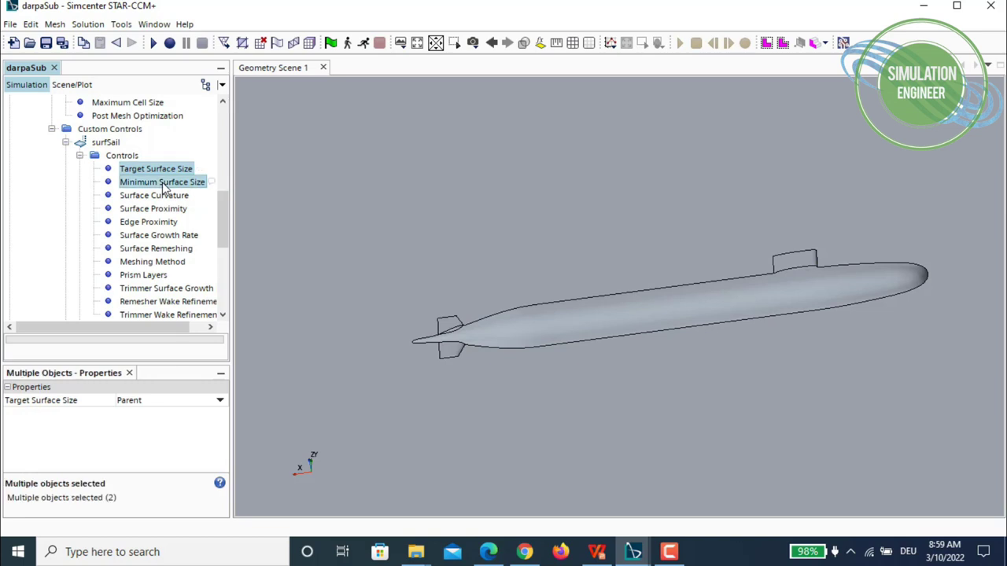
{"action": "left_click", "coordinate": [149, 399]}
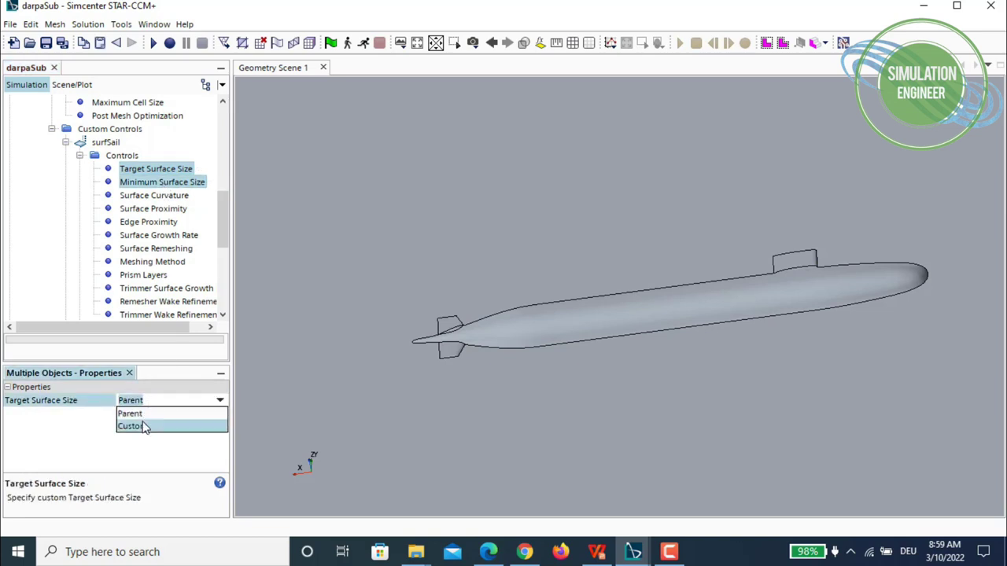
{"action": "left_click", "coordinate": [129, 424]}
- Set surfSail's custom Target Surface Size to 12% of base
{"action": "scroll", "coordinate": [171, 236], "scroll_direction": "down", "scroll_amount": 2}
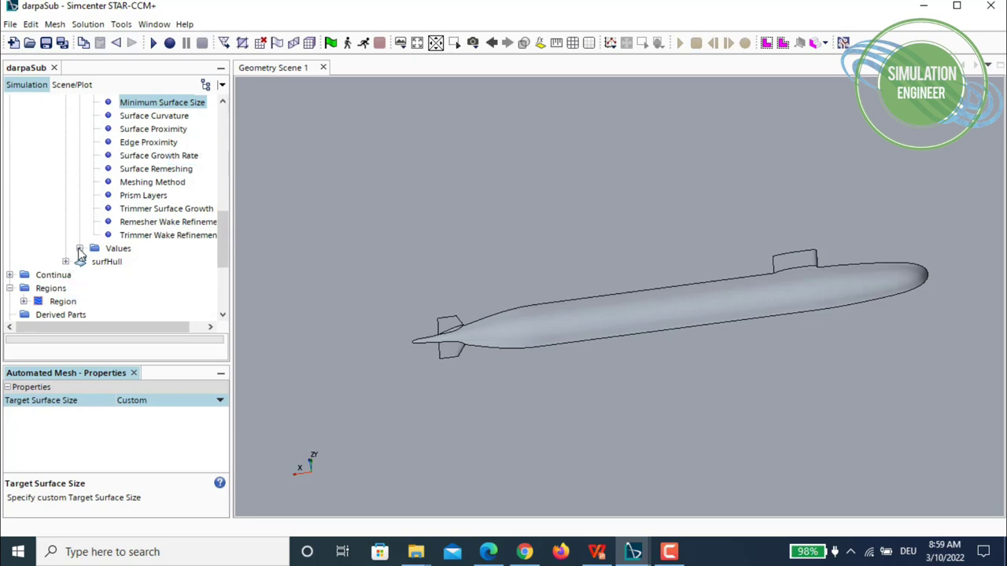
{"action": "left_click", "coordinate": [80, 249]}
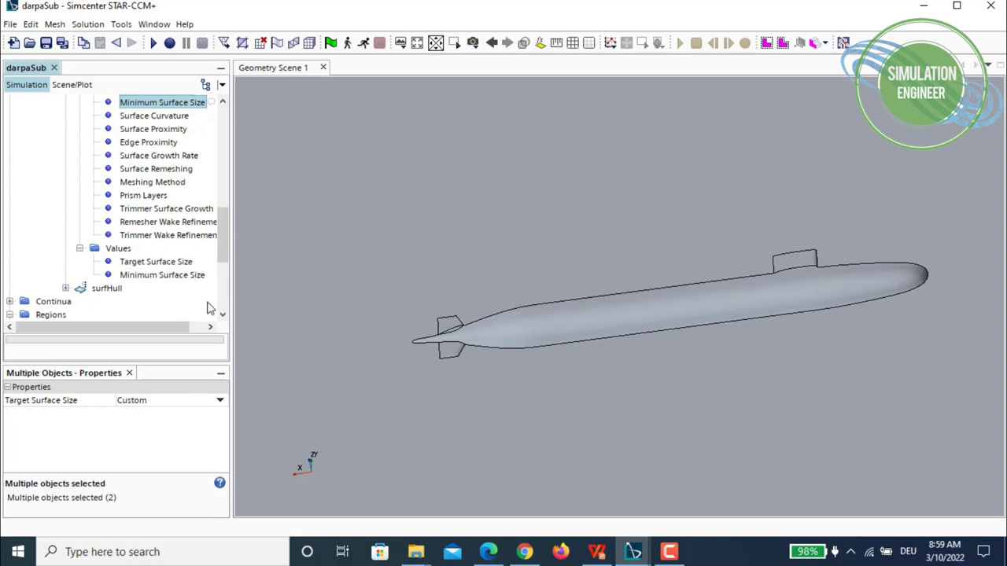
{"action": "left_click", "coordinate": [156, 265]}
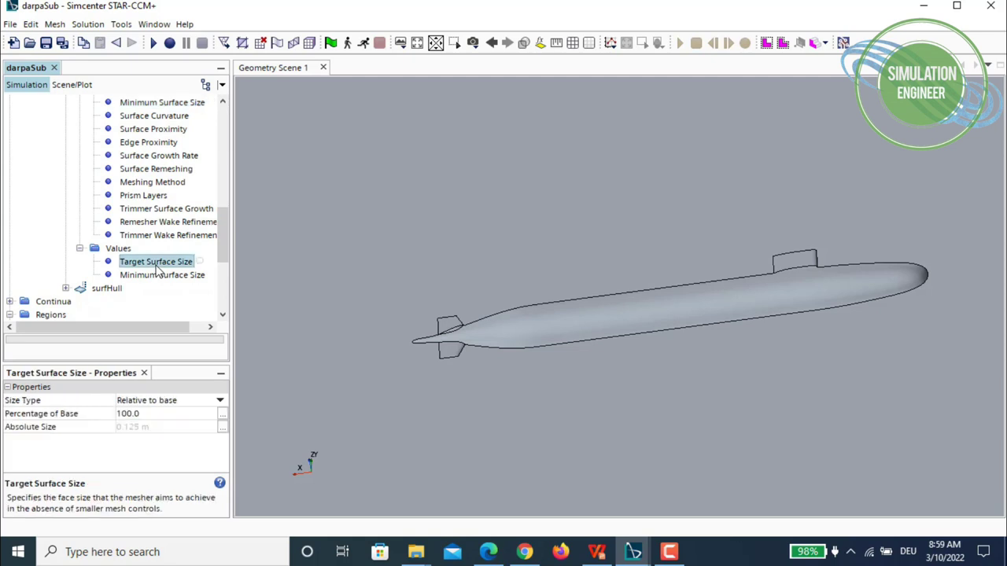
{"action": "left_click", "coordinate": [153, 415]}
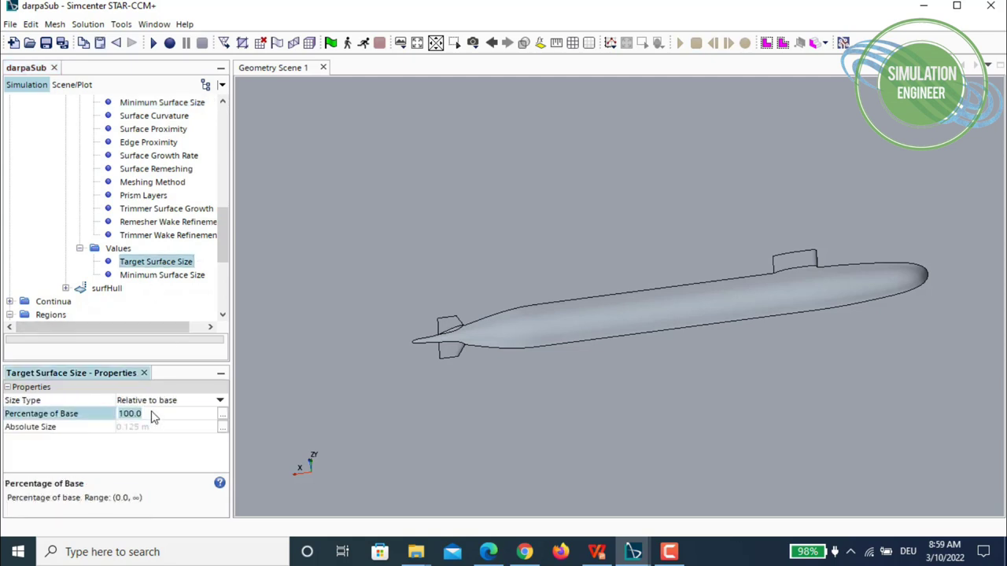
{"action": "type", "text": "12"}
{"action": "key", "text": "Return"}
- Set surfSail's custom Minimum Surface Size to 6% of base
{"action": "left_click", "coordinate": [162, 276]}
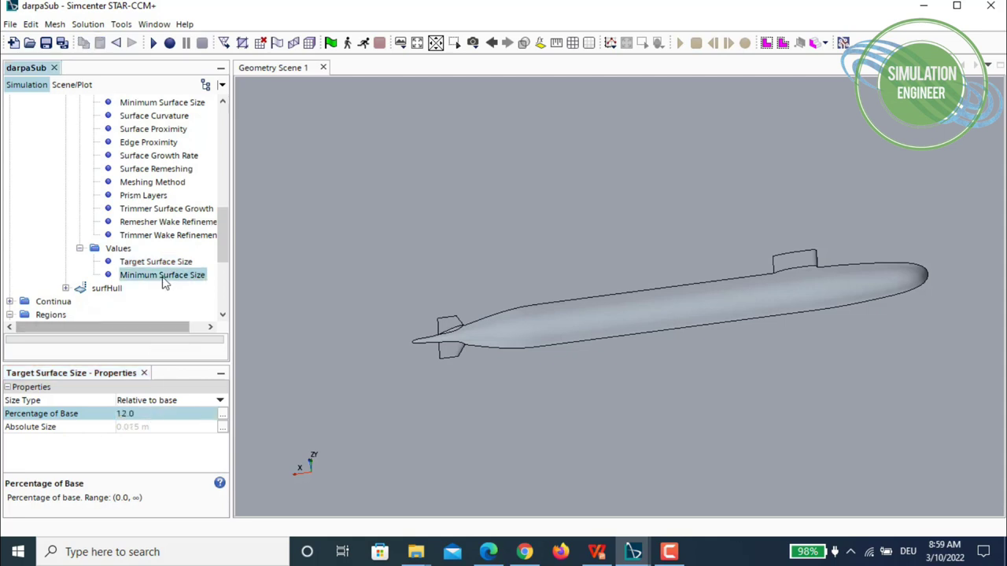
{"action": "left_click", "coordinate": [153, 415]}
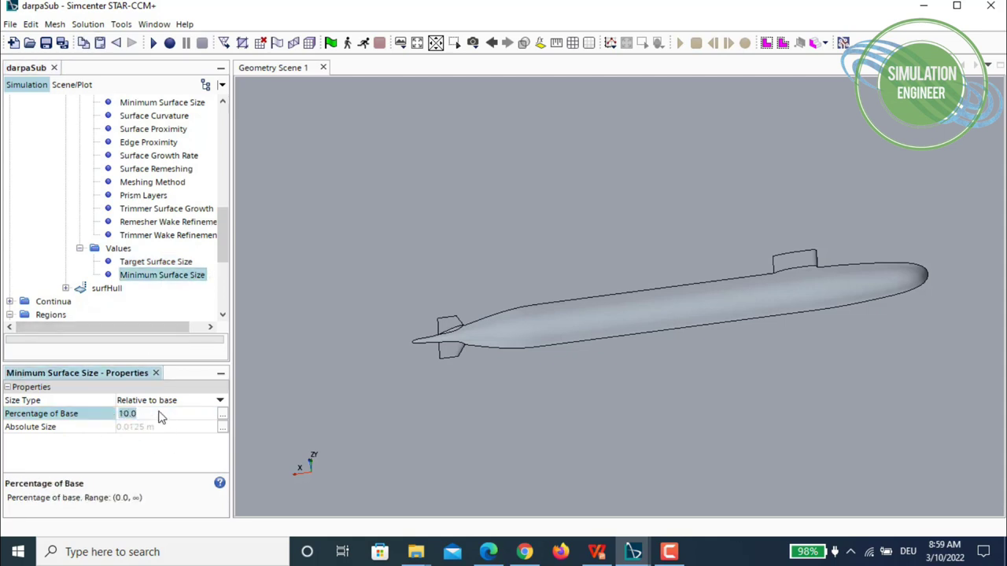
{"action": "type", "text": "6"}
{"action": "key", "text": "Return"}
- Add a new surface control to the automated mesh's custom controls and rename it surfAppendages
{"action": "scroll", "coordinate": [140, 266], "scroll_direction": "up", "scroll_amount": 3}
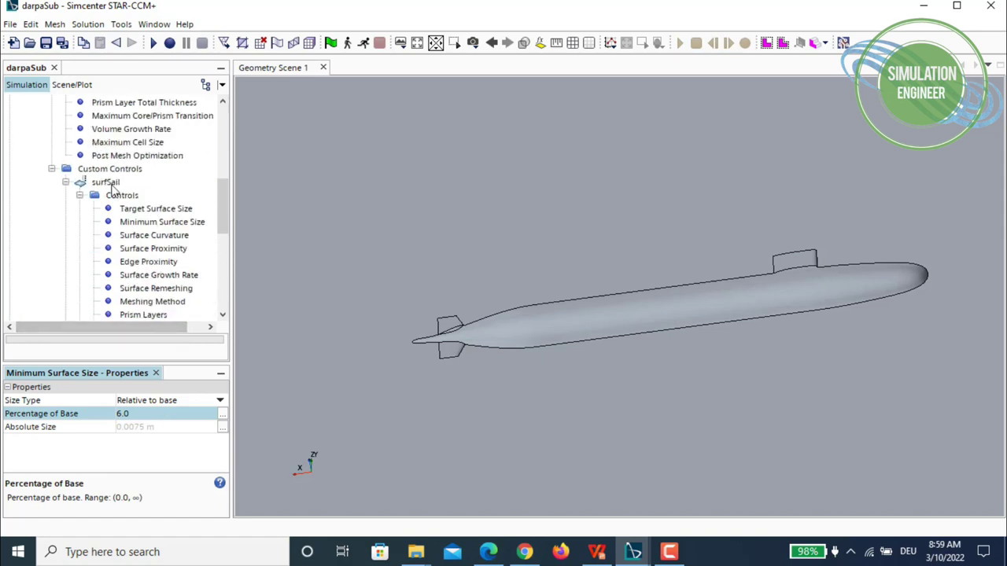
{"action": "left_click", "coordinate": [66, 182]}
{"action": "right_click", "coordinate": [105, 170]}
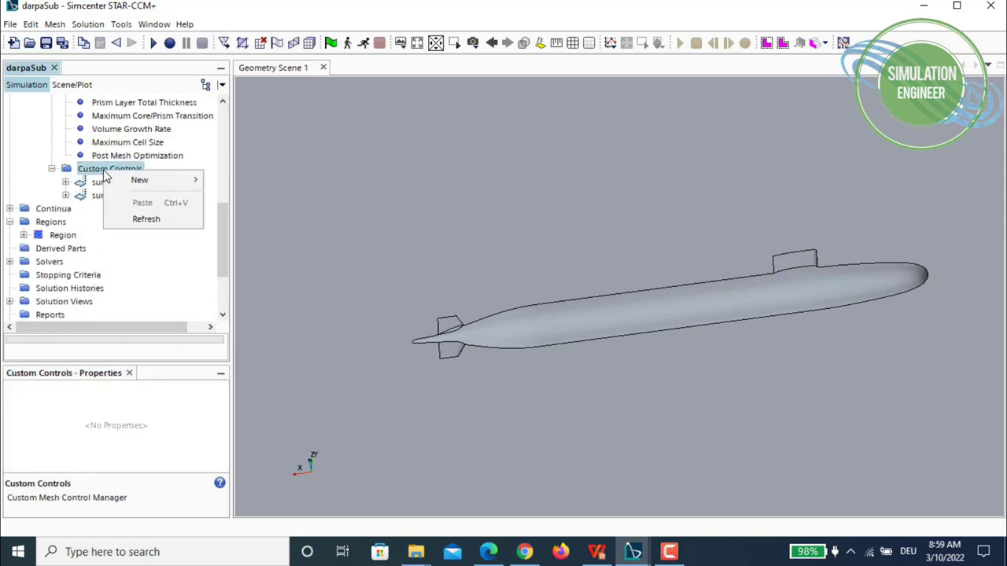
{"action": "mouse_move", "coordinate": [161, 182]}
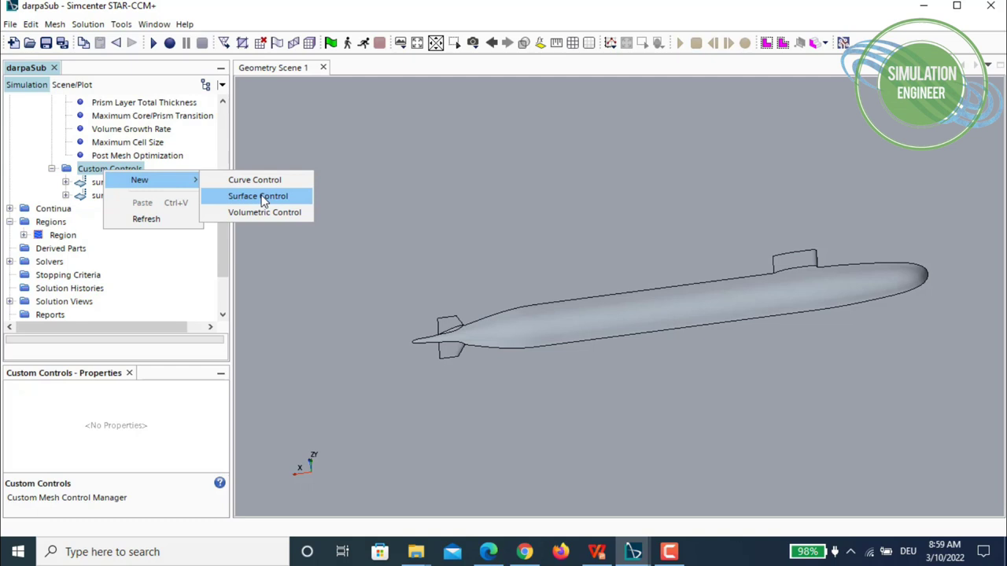
{"action": "left_click", "coordinate": [262, 197]}
{"action": "right_click", "coordinate": [123, 184]}
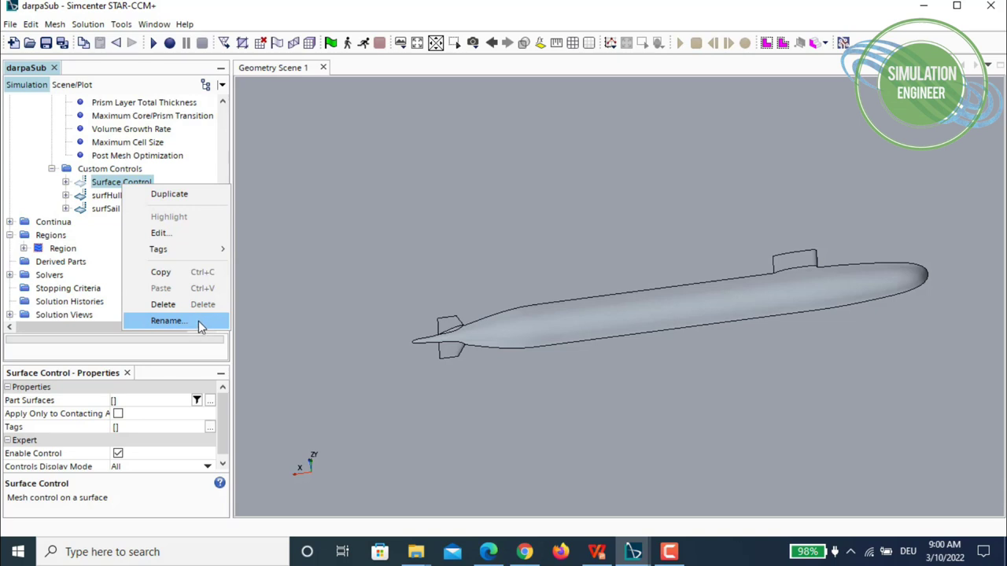
{"action": "left_click", "coordinate": [199, 321]}
{"action": "type", "text": "surfAppend"}
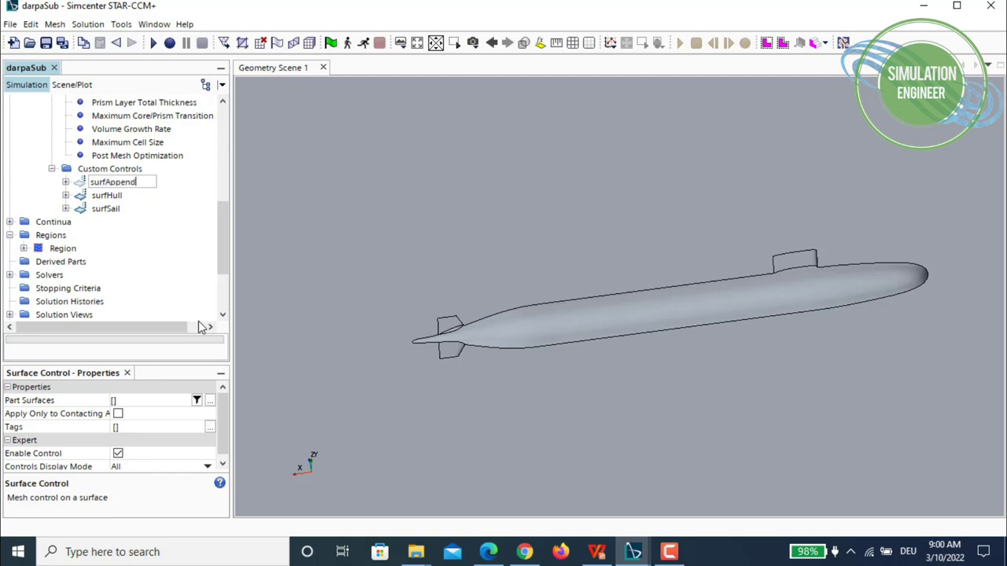
{"action": "type", "text": "ages"}
{"action": "key", "text": "Return"}
- Assign the Fluid part's uprRudder, lwrRudder and leftApndg surfaces to the surfAppendages control
{"action": "left_click", "coordinate": [209, 401]}
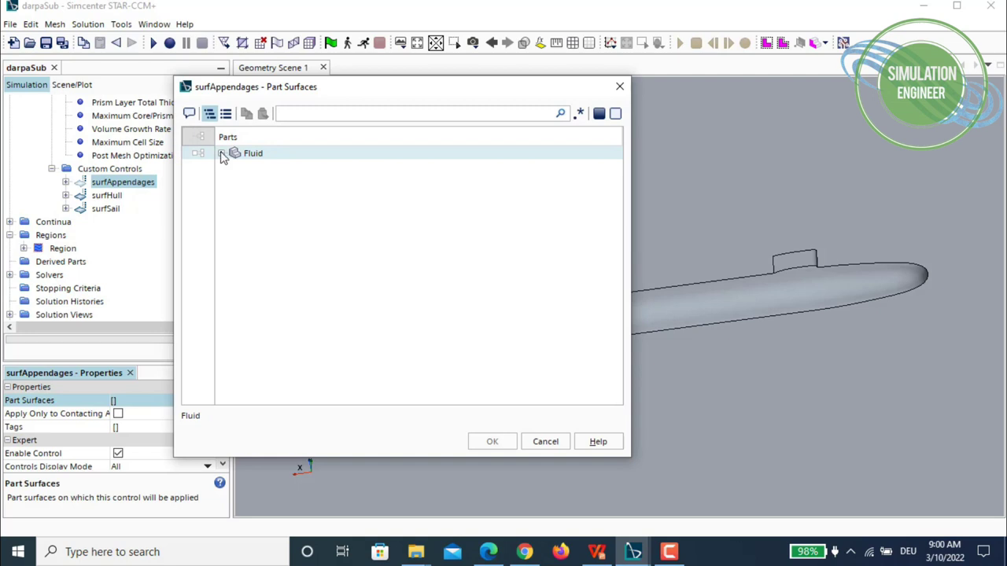
{"action": "left_click", "coordinate": [222, 153]}
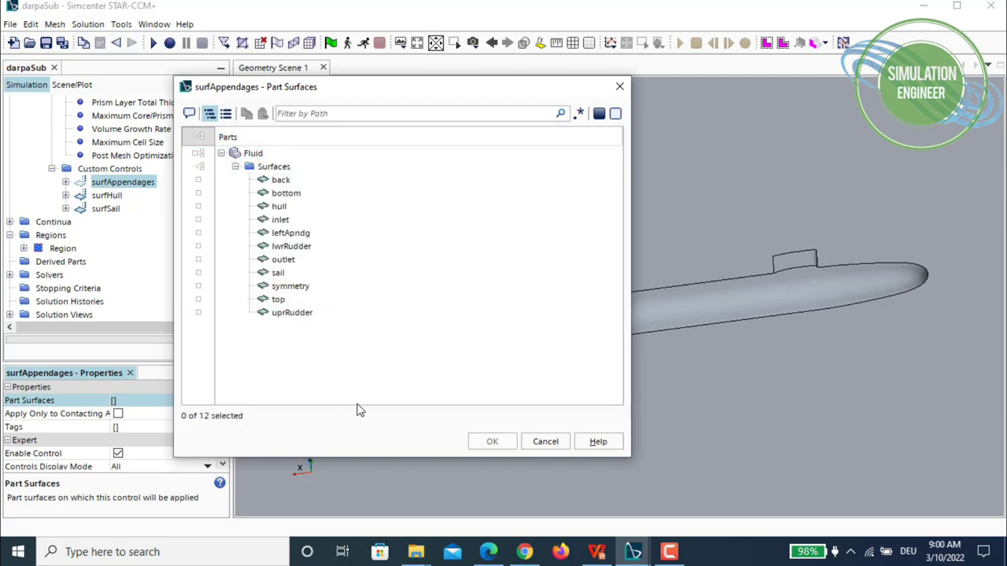
{"action": "left_click", "coordinate": [292, 313]}
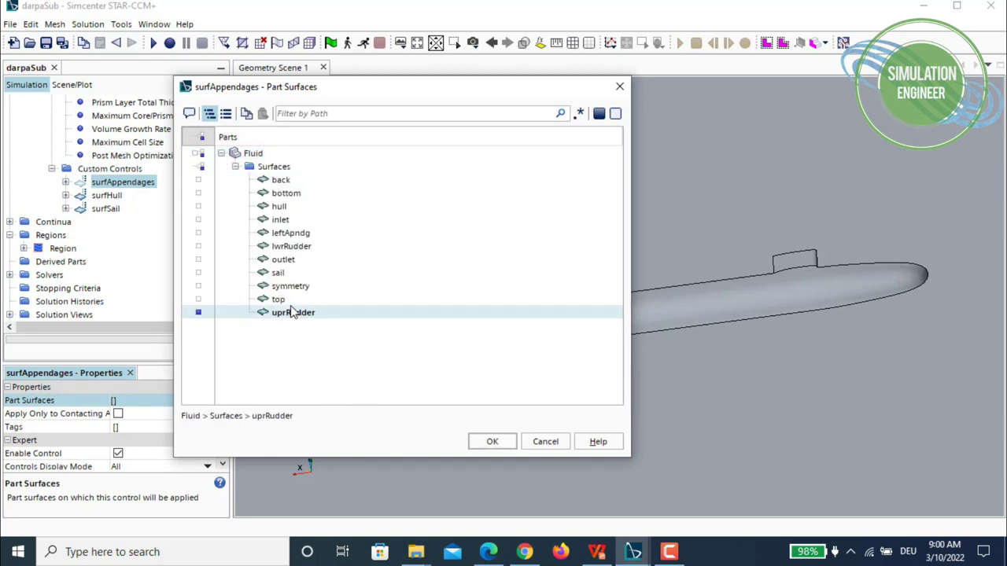
{"action": "left_click", "coordinate": [294, 247]}
{"action": "left_click", "coordinate": [301, 234]}
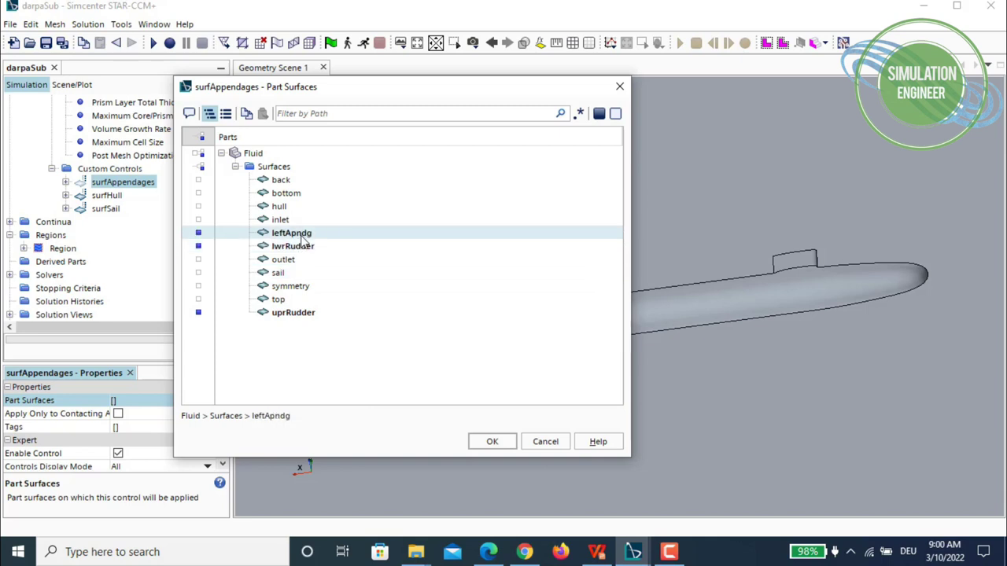
{"action": "left_click", "coordinate": [498, 441]}
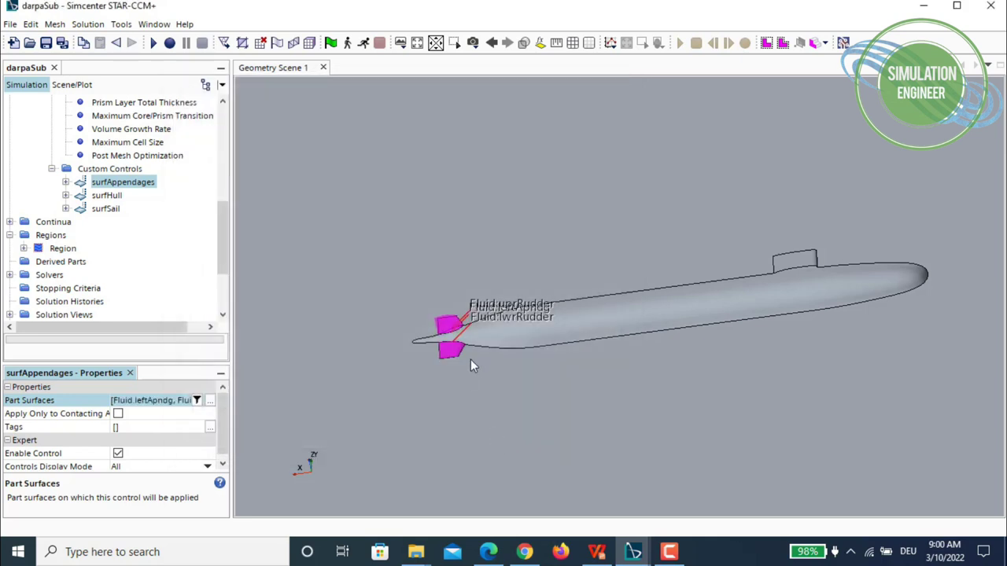
{"action": "scroll", "coordinate": [472, 365], "scroll_direction": "up", "scroll_amount": 5}
{"action": "mouse_move", "coordinate": [493, 286]}
{"action": "left_mouse_down"}
{"action": "mouse_move", "coordinate": [659, 319]}
{"action": "mouse_move", "coordinate": [594, 362]}
{"action": "mouse_move", "coordinate": [613, 394]}
{"action": "mouse_move", "coordinate": [486, 275]}
{"action": "left_mouse_up"}
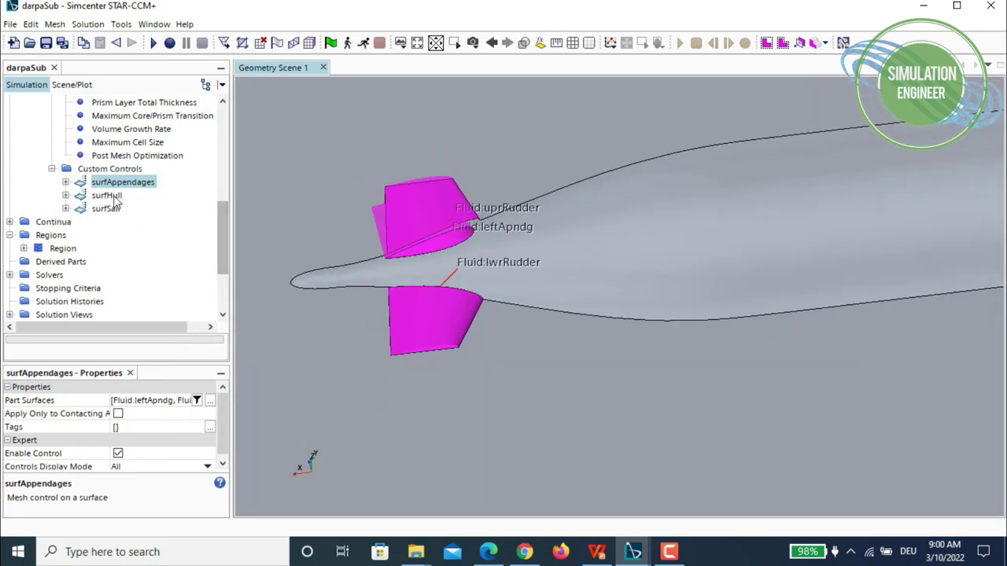
- Switch both Target Surface Size and Minimum Surface Size of surfAppendages from Parent to Custom
{"action": "left_click", "coordinate": [66, 182]}
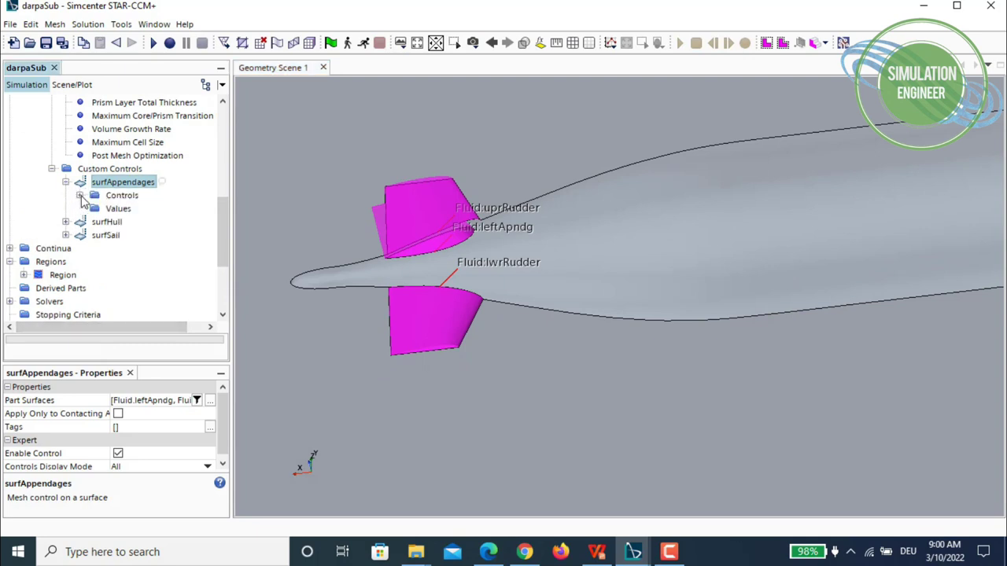
{"action": "left_click", "coordinate": [80, 195]}
{"action": "left_click", "coordinate": [151, 170]}
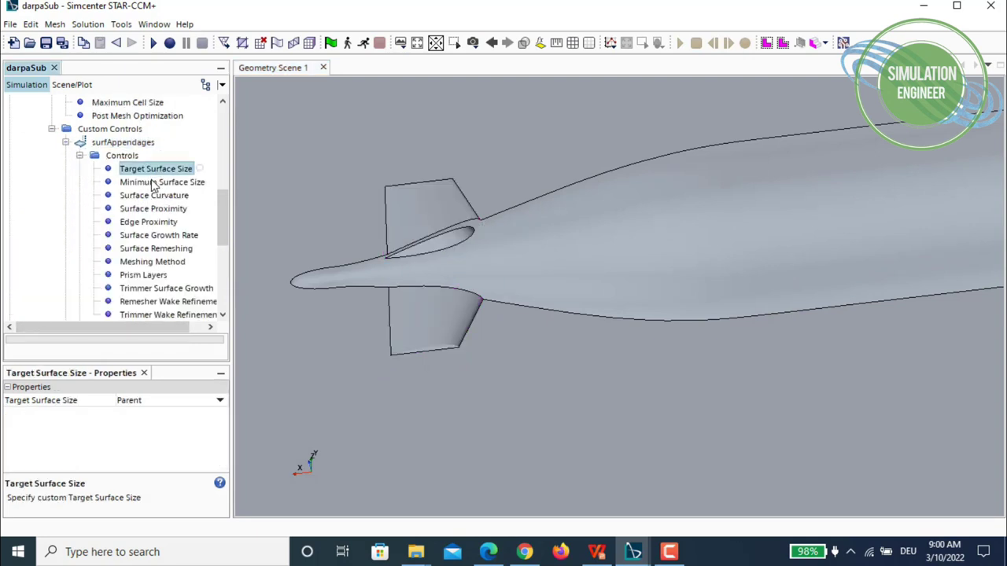
{"action": "left_click", "coordinate": [153, 184], "text": "ctrl"}
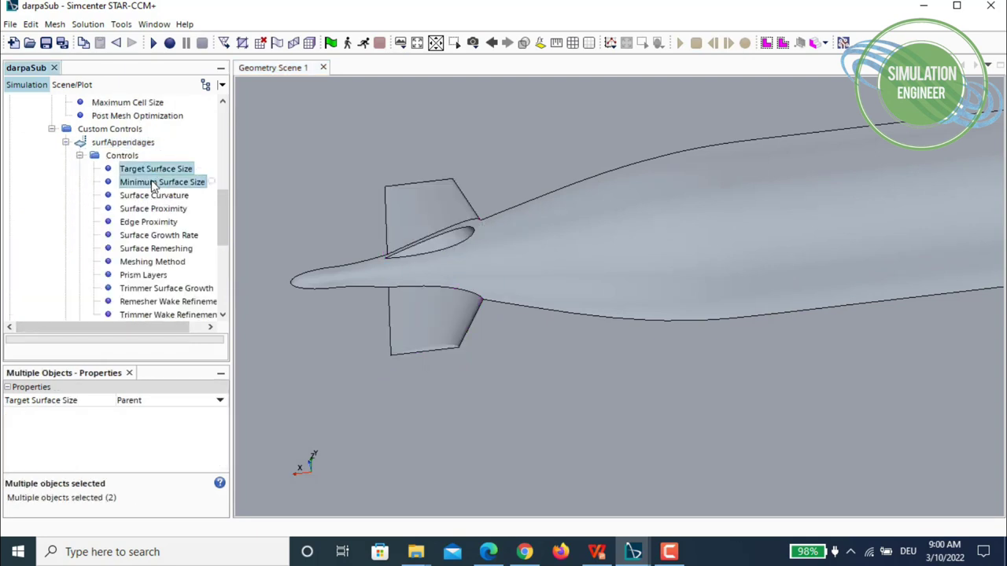
{"action": "left_click", "coordinate": [141, 409]}
{"action": "left_click", "coordinate": [136, 425]}
- Set surfAppendages' custom Target Surface Size to 6% of base
{"action": "scroll", "coordinate": [136, 182], "scroll_direction": "down", "scroll_amount": 3}
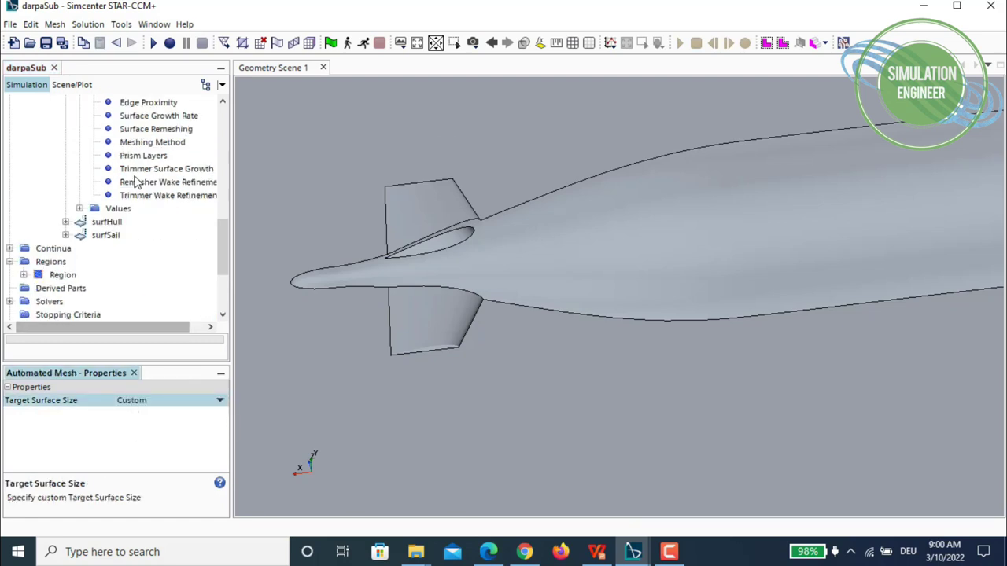
{"action": "scroll", "coordinate": [135, 182], "scroll_direction": "down", "scroll_amount": 1}
{"action": "left_click", "coordinate": [79, 169]}
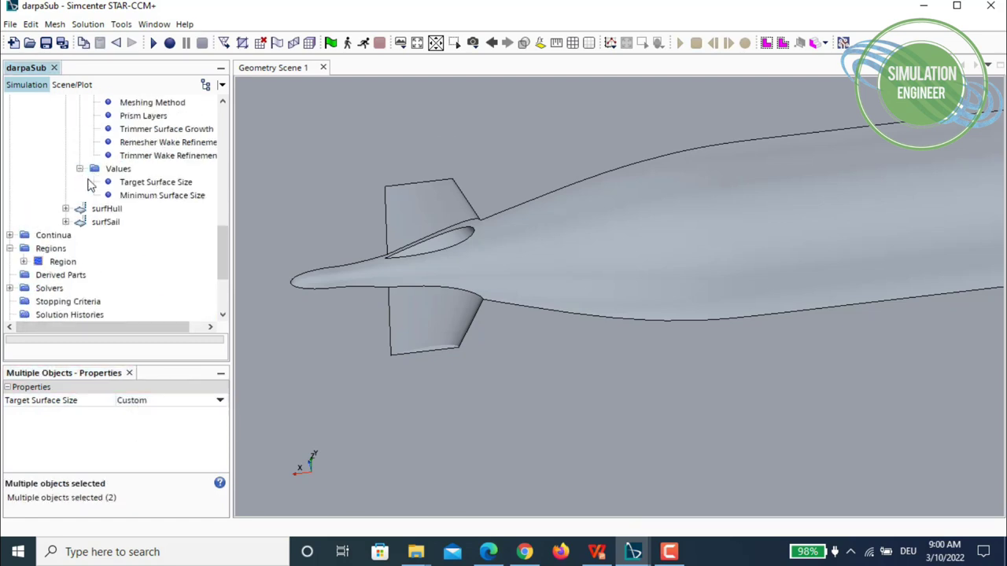
{"action": "left_click", "coordinate": [146, 196]}
{"action": "left_click", "coordinate": [156, 184]}
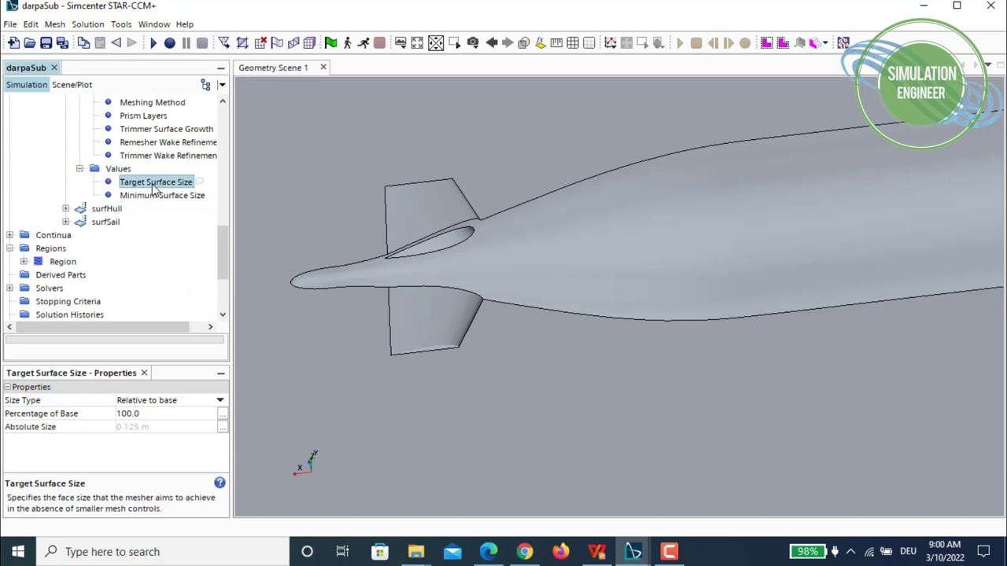
{"action": "left_click", "coordinate": [152, 414]}
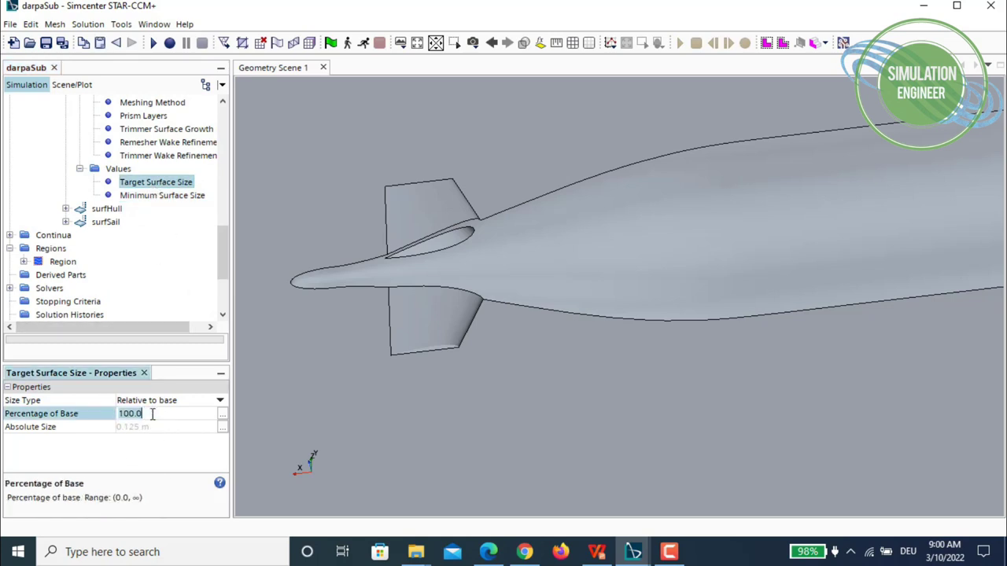
{"action": "type", "text": "6"}
{"action": "key", "text": "Return"}
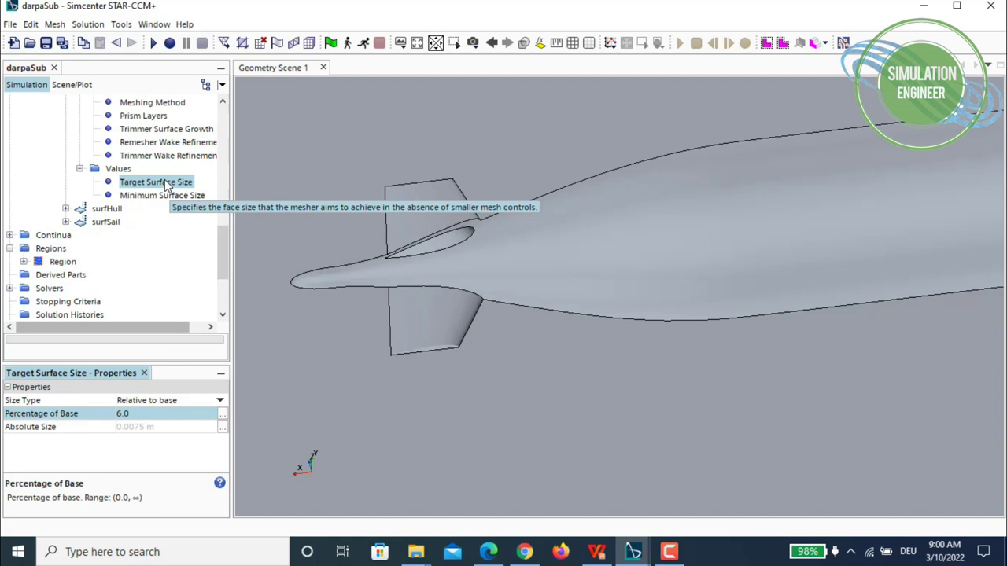
- Set surfAppendages' custom Minimum Surface Size to 3% of base and collapse the control
{"action": "left_click", "coordinate": [156, 197]}
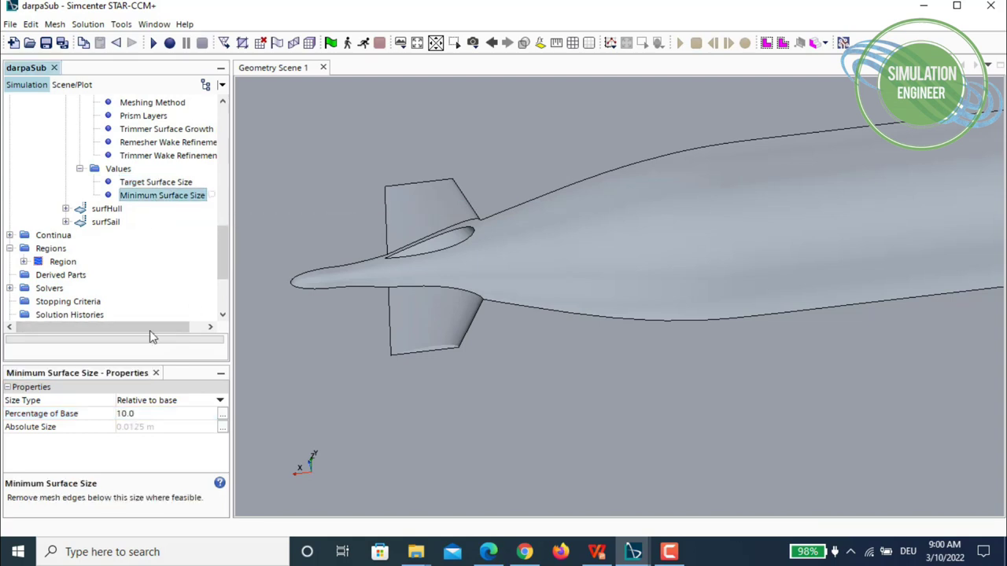
{"action": "left_click", "coordinate": [145, 415]}
{"action": "type", "text": "2"}
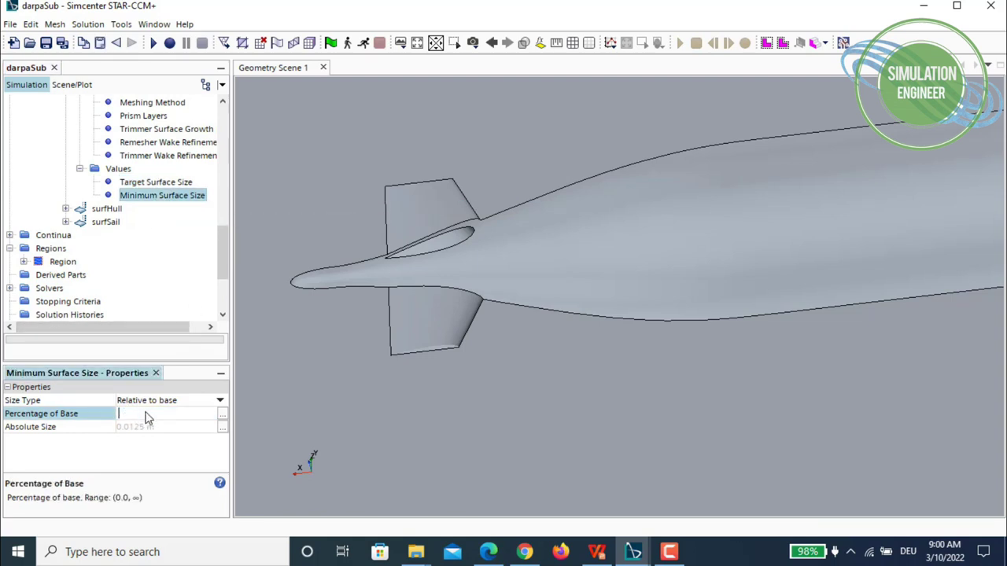
{"action": "key", "text": "Return"}
{"action": "scroll", "coordinate": [158, 279], "scroll_direction": "up", "scroll_amount": 3}
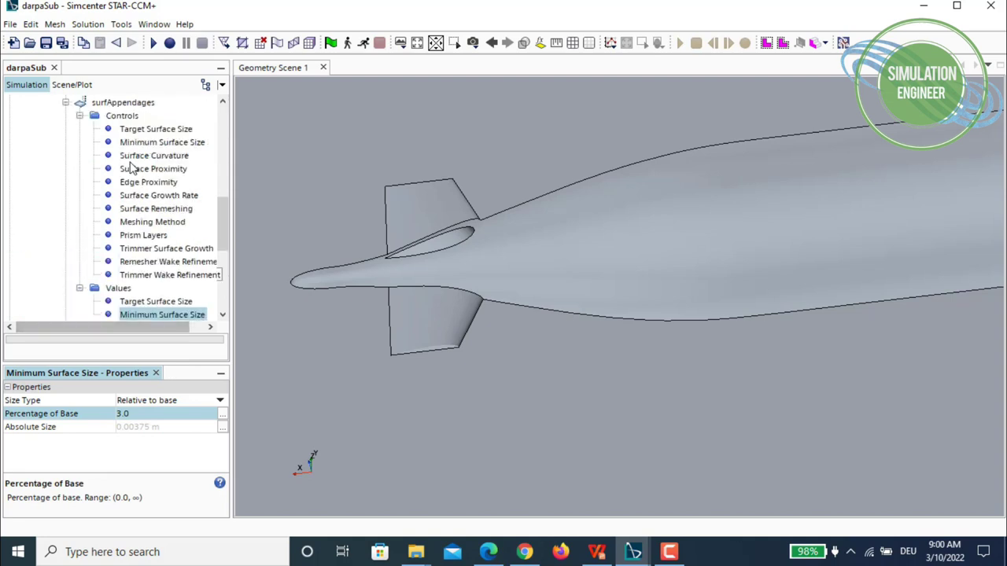
{"action": "scroll", "coordinate": [79, 129], "scroll_direction": "up", "scroll_amount": 1}
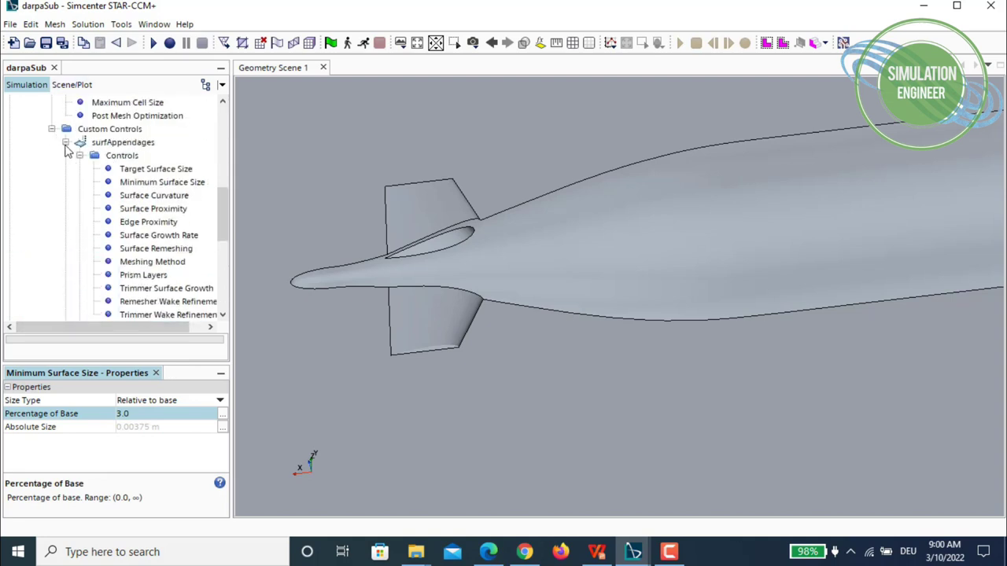
{"action": "left_click", "coordinate": [67, 143]}
- Examine how the appendage1Vol and appendage2Vol cone parts sit on the tail fins' trailing edges, and inspect the sail's trailing edge
{"action": "scroll", "coordinate": [441, 253], "scroll_direction": "down", "scroll_amount": 6}
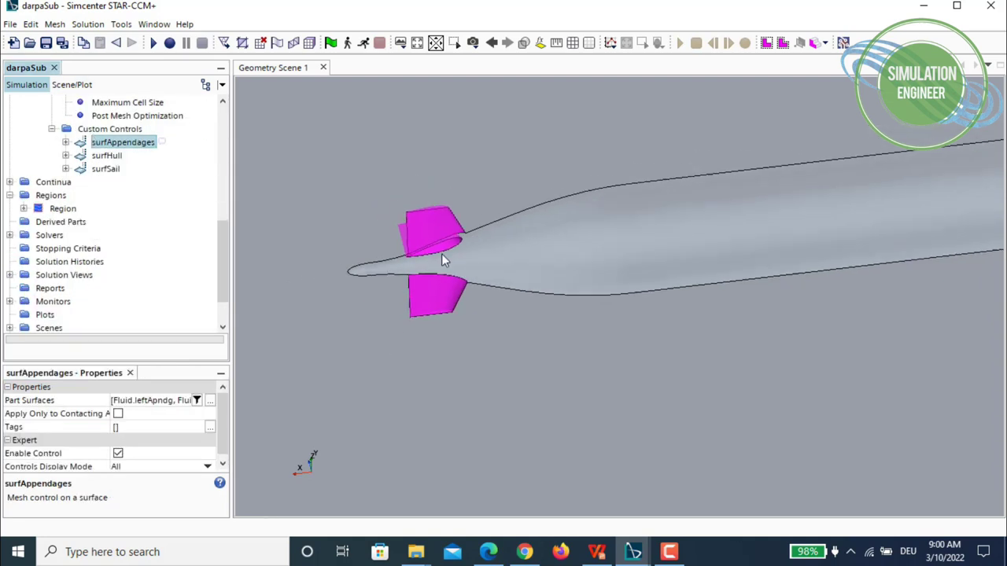
{"action": "scroll", "coordinate": [200, 189], "scroll_direction": "up", "scroll_amount": 1}
{"action": "scroll", "coordinate": [200, 189], "scroll_direction": "up", "scroll_amount": 3}
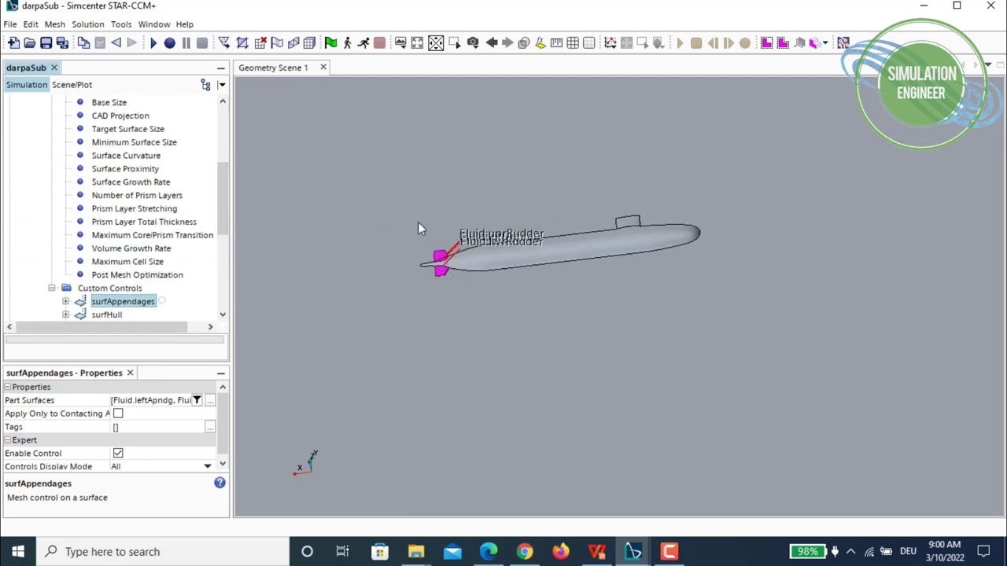
{"action": "scroll", "coordinate": [206, 203], "scroll_direction": "up", "scroll_amount": 3}
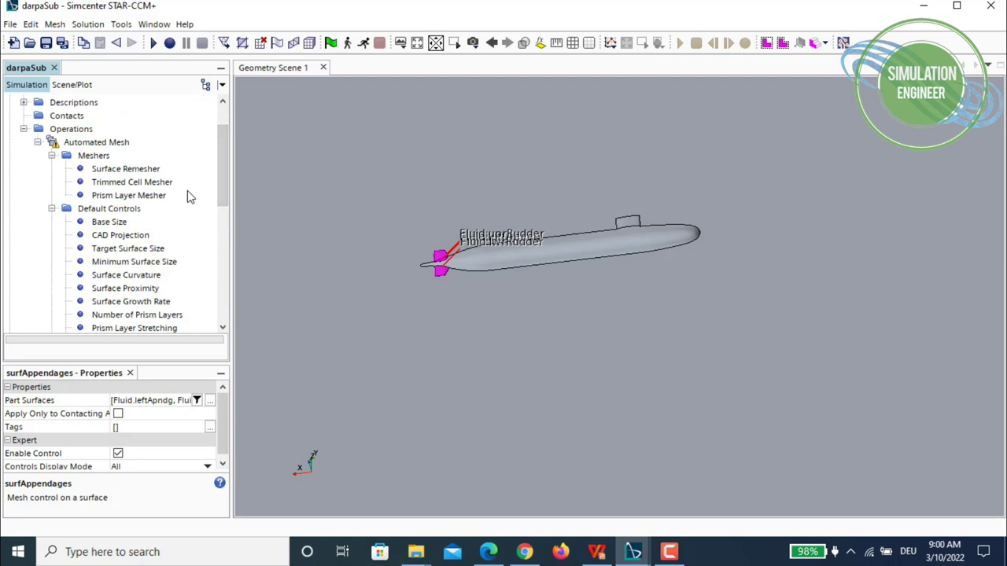
{"action": "scroll", "coordinate": [189, 196], "scroll_direction": "up", "scroll_amount": 2}
{"action": "left_click", "coordinate": [23, 142]}
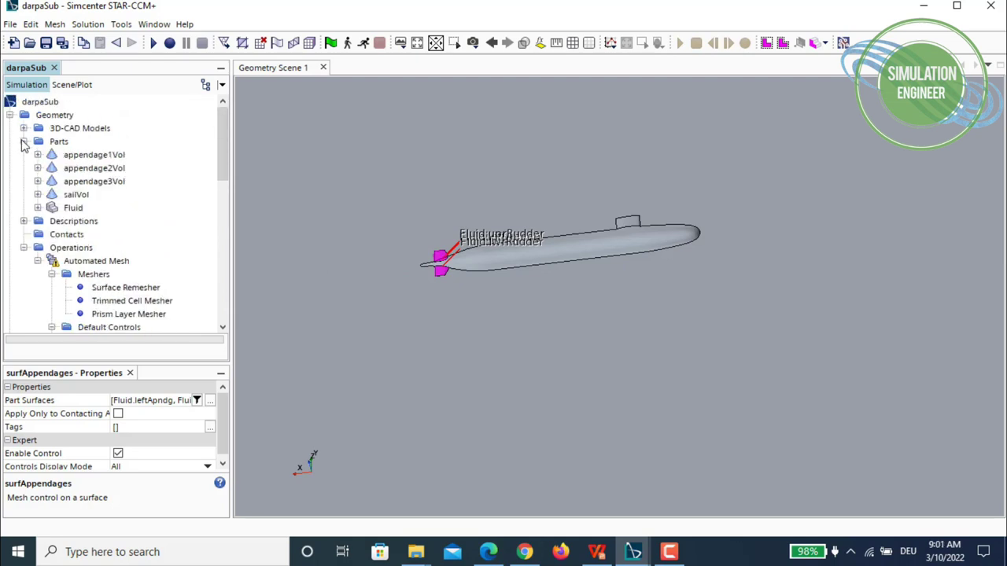
{"action": "left_click", "coordinate": [101, 157]}
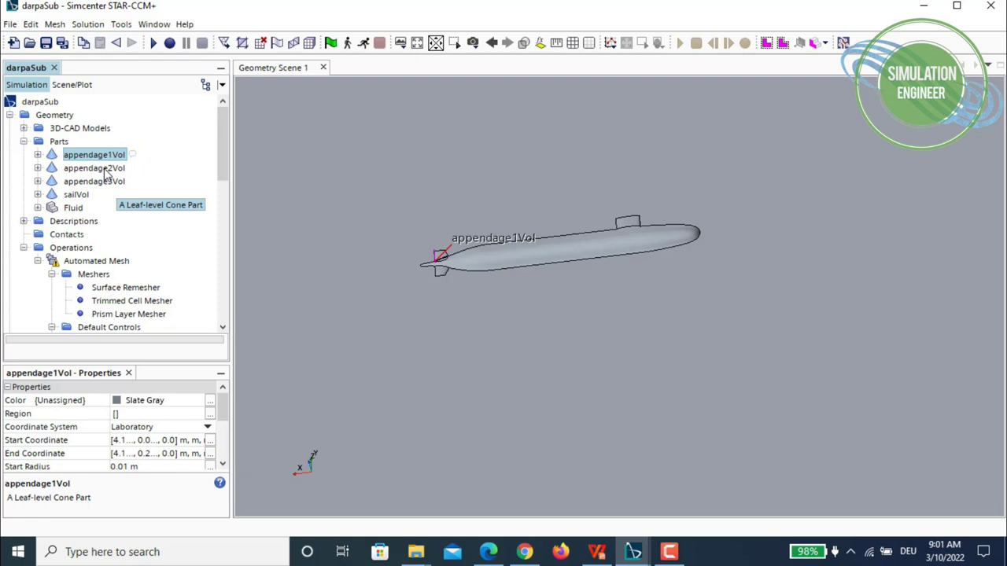
{"action": "left_click", "coordinate": [105, 170]}
{"action": "scroll", "coordinate": [369, 264], "scroll_direction": "up", "scroll_amount": 6}
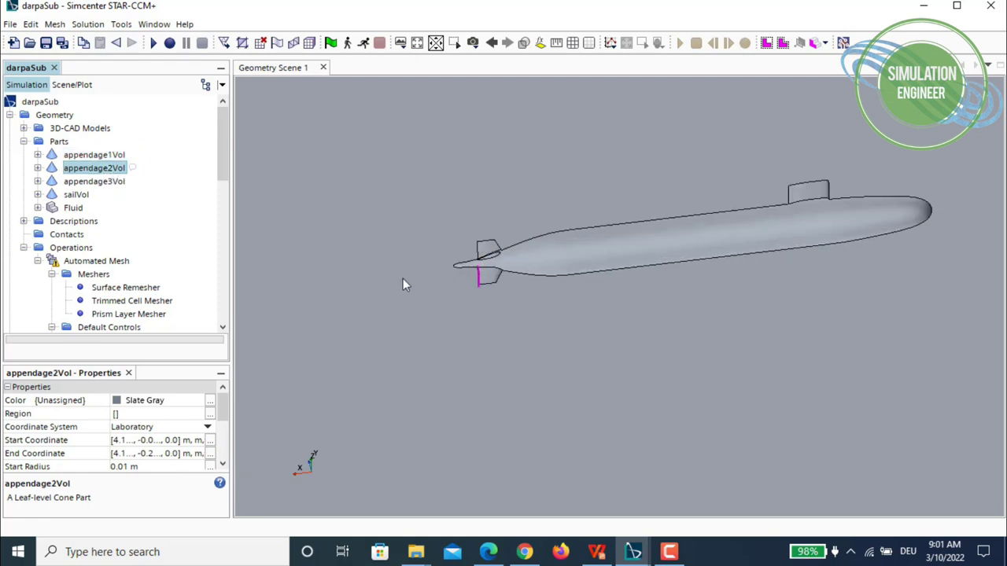
{"action": "left_click_drag", "start_coordinate": [734, 195], "coordinate": [712, 162]}
{"action": "scroll", "coordinate": [729, 196], "scroll_direction": "up", "scroll_amount": 4}
{"action": "left_click_drag", "start_coordinate": [703, 262], "coordinate": [726, 247]}
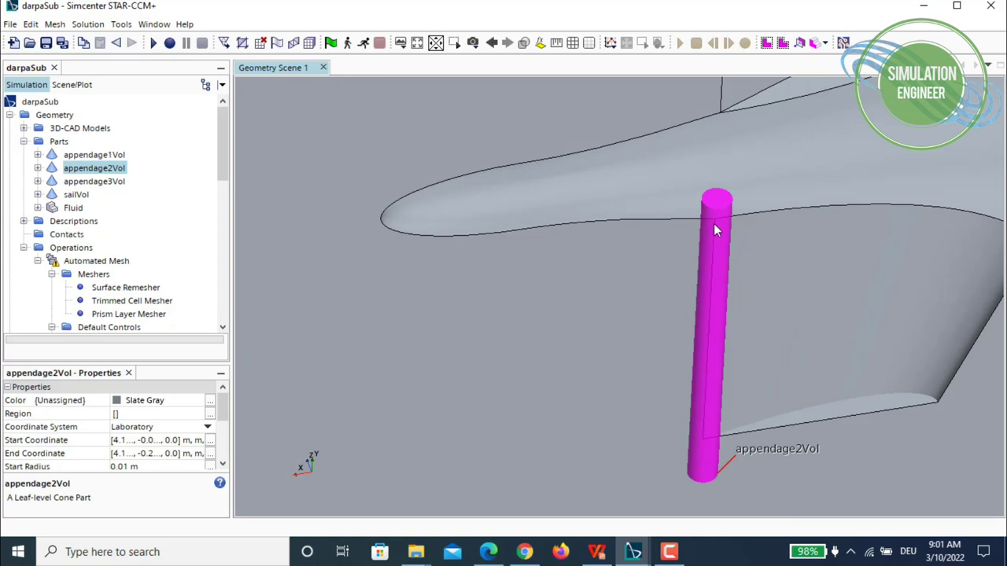
{"action": "left_click_drag", "start_coordinate": [713, 318], "coordinate": [698, 214]}
{"action": "left_click_drag", "start_coordinate": [728, 146], "coordinate": [650, 360]}
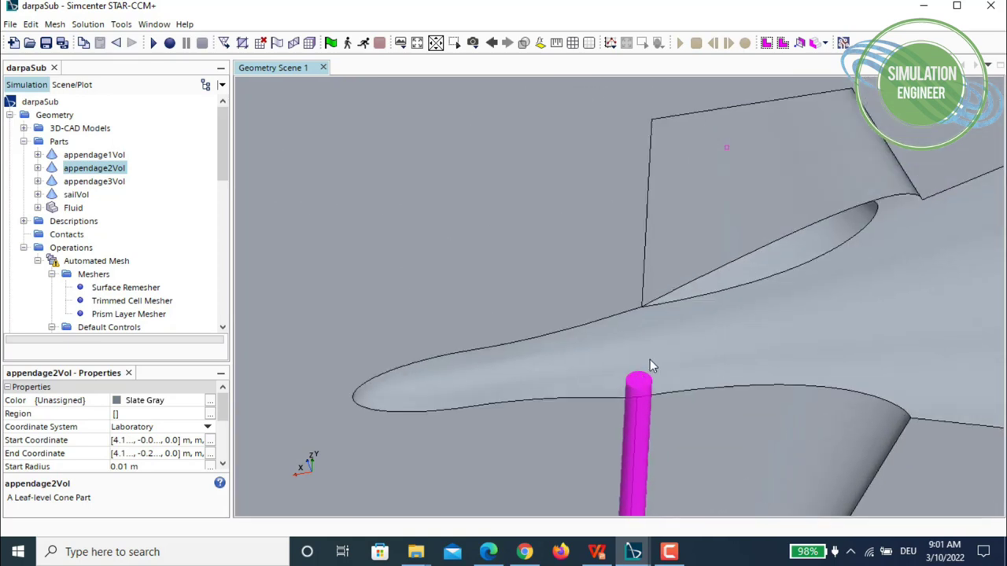
{"action": "scroll", "coordinate": [649, 161], "scroll_direction": "up", "scroll_amount": 3}
{"action": "scroll", "coordinate": [645, 173], "scroll_direction": "down", "scroll_amount": 4}
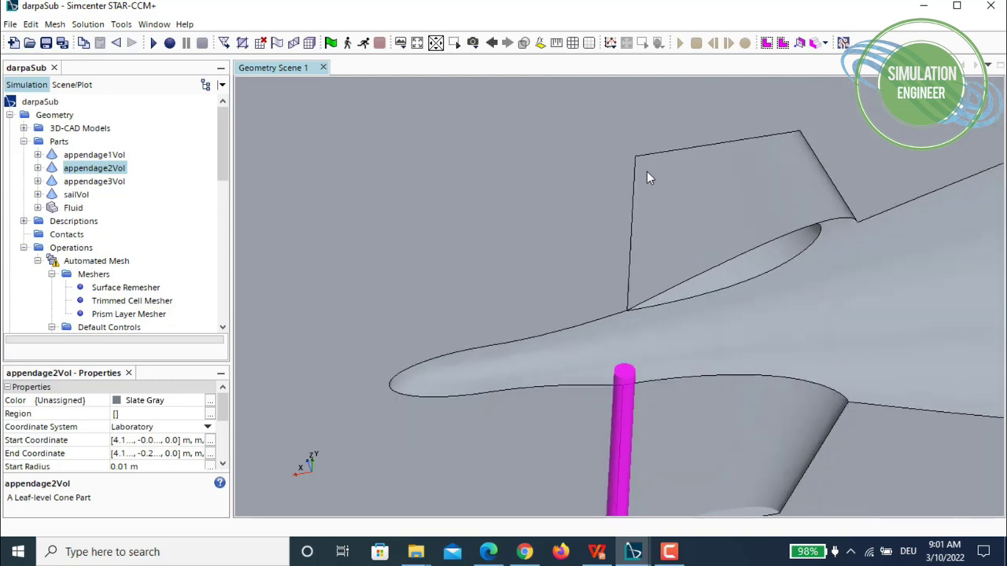
{"action": "mouse_move", "coordinate": [629, 175]}
{"action": "left_mouse_down"}
{"action": "mouse_move", "coordinate": [580, 157]}
{"action": "mouse_move", "coordinate": [526, 157]}
{"action": "mouse_move", "coordinate": [589, 186]}
{"action": "mouse_move", "coordinate": [643, 189]}
{"action": "left_mouse_up"}
{"action": "scroll", "coordinate": [657, 183], "scroll_direction": "down", "scroll_amount": 6}
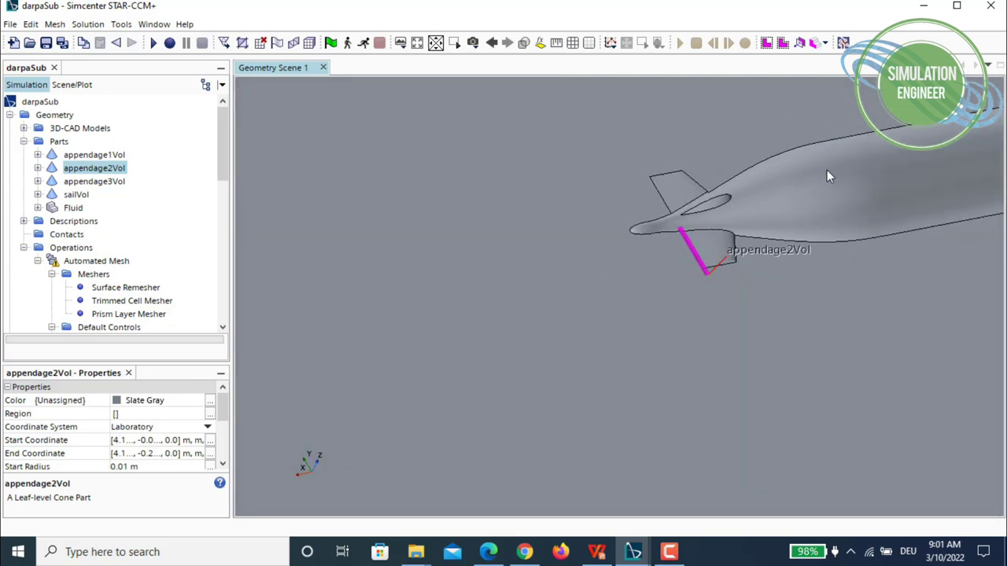
{"action": "left_click_drag", "start_coordinate": [827, 170], "coordinate": [179, 306]}
{"action": "scroll", "coordinate": [533, 205], "scroll_direction": "up", "scroll_amount": 4}
{"action": "scroll", "coordinate": [540, 202], "scroll_direction": "down", "scroll_amount": 3}
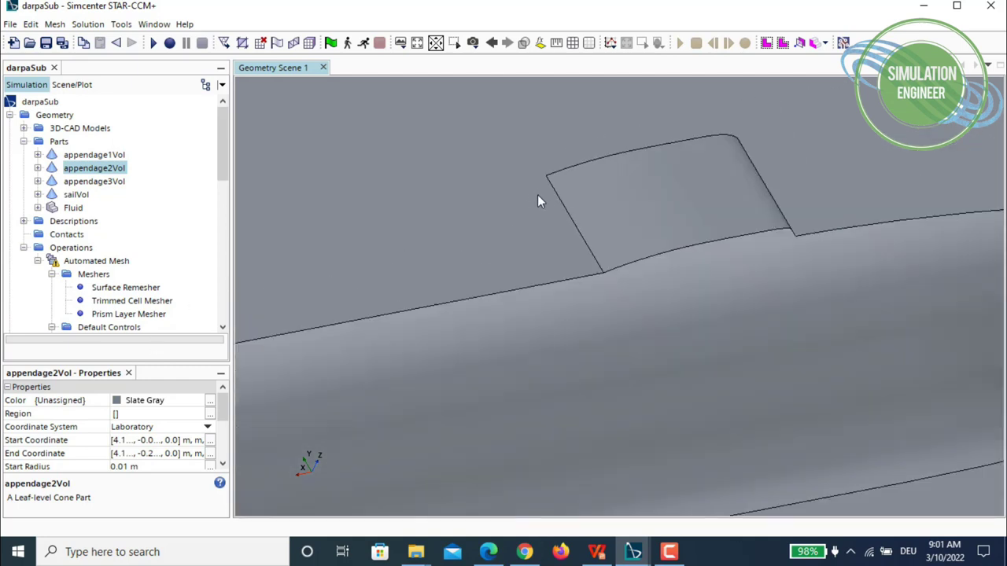
{"action": "scroll", "coordinate": [391, 234], "scroll_direction": "down", "scroll_amount": 1}
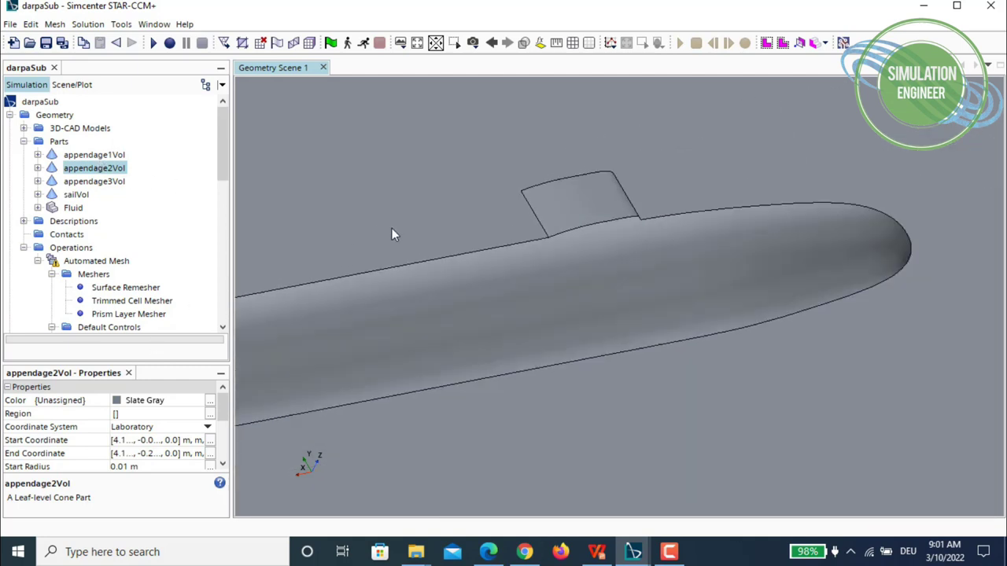
- Examine where the sailVol and the appendage1Vol, appendage2Vol and appendage3Vol cone parts sit on the sail and tail fins' trailing edges
{"action": "left_click", "coordinate": [82, 197]}
{"action": "scroll", "coordinate": [481, 209], "scroll_direction": "up", "scroll_amount": 3}
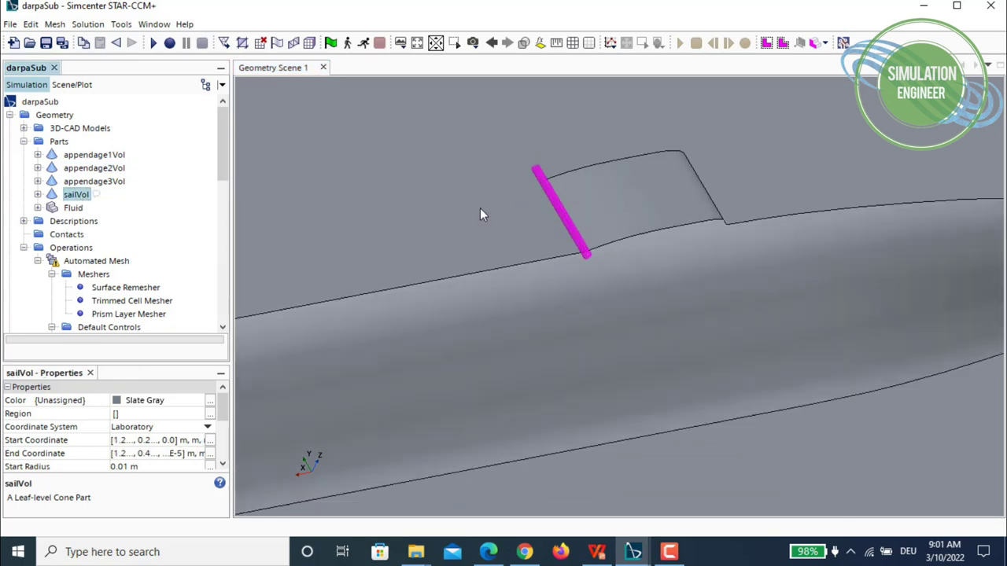
{"action": "scroll", "coordinate": [487, 210], "scroll_direction": "down", "scroll_amount": 2}
{"action": "left_click", "coordinate": [88, 182]}
{"action": "left_click", "coordinate": [88, 168]}
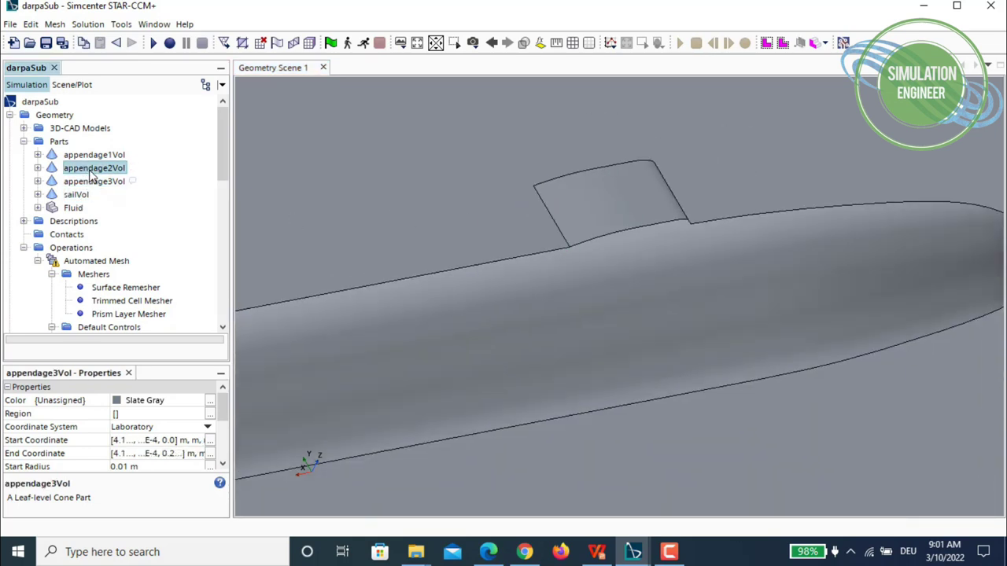
{"action": "left_click", "coordinate": [88, 155]}
{"action": "scroll", "coordinate": [433, 240], "scroll_direction": "down", "scroll_amount": 2}
{"action": "scroll", "coordinate": [363, 290], "scroll_direction": "down", "scroll_amount": 1}
{"action": "middle_click_drag", "start_coordinate": [362, 297], "coordinate": [782, 272]}
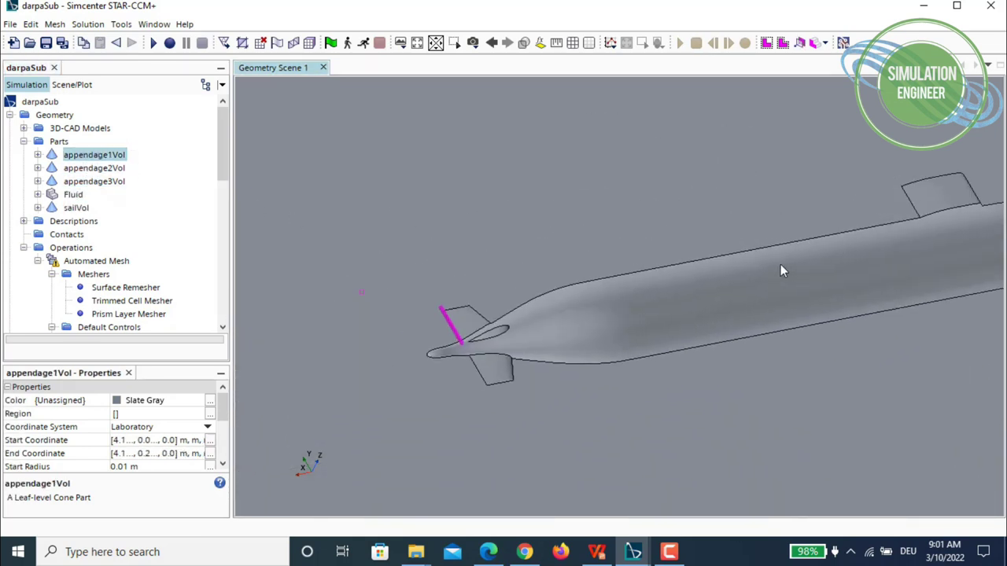
{"action": "scroll", "coordinate": [493, 317], "scroll_direction": "up", "scroll_amount": 3}
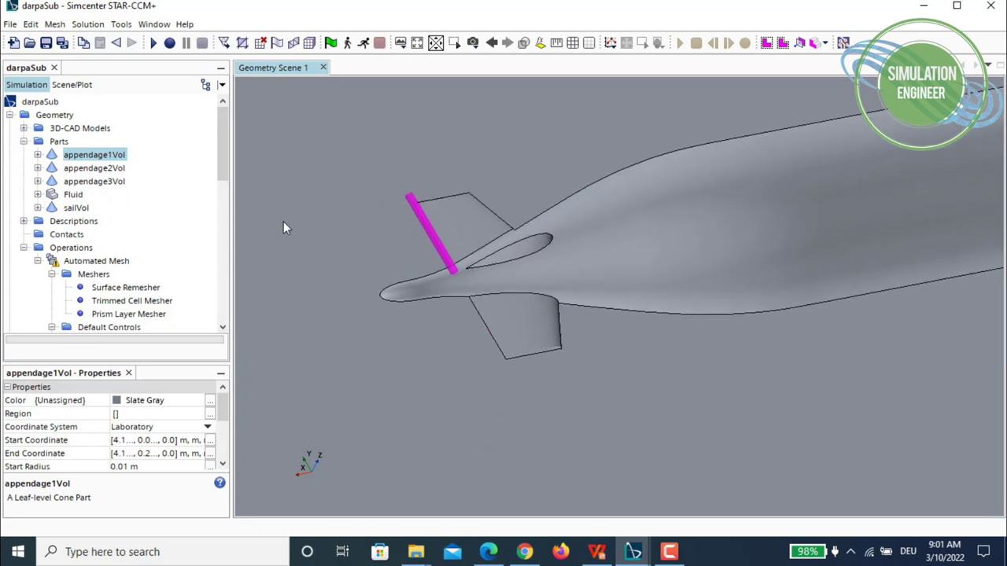
{"action": "left_click", "coordinate": [106, 169], "text": "ctrl"}
{"action": "left_click", "coordinate": [106, 182], "text": "ctrl"}
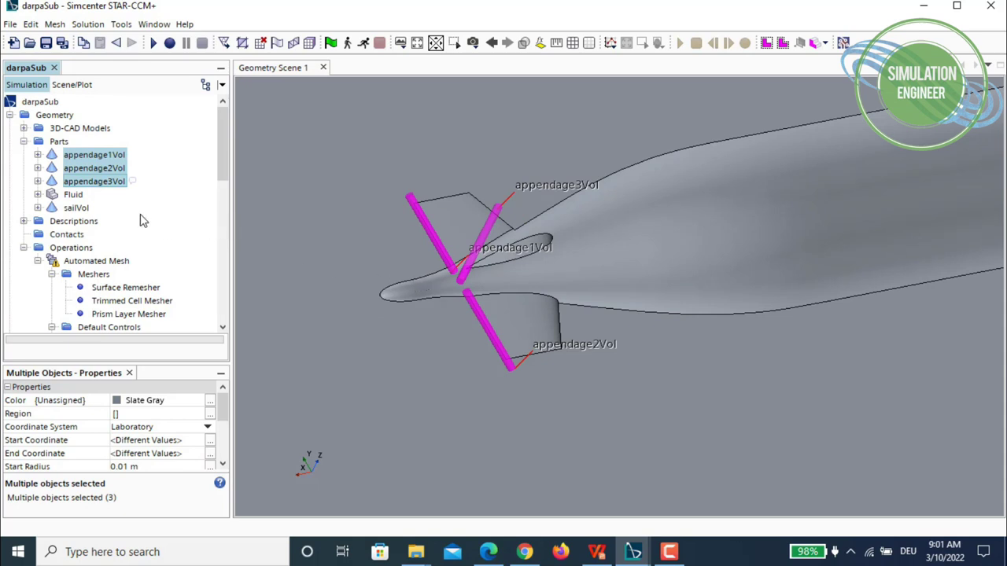
- Add a volumetric control to the automated mesh's custom controls and rename it volAppendages
{"action": "scroll", "coordinate": [141, 221], "scroll_direction": "down", "scroll_amount": 10}
{"action": "scroll", "coordinate": [161, 230], "scroll_direction": "up", "scroll_amount": 2}
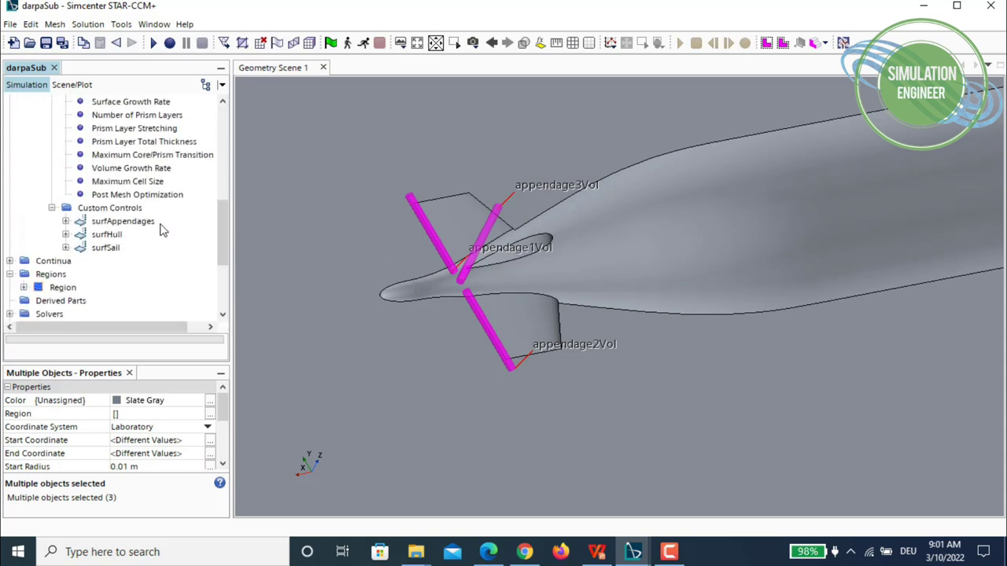
{"action": "left_click", "coordinate": [109, 209]}
{"action": "right_click", "coordinate": [110, 209]}
{"action": "mouse_move", "coordinate": [138, 220]}
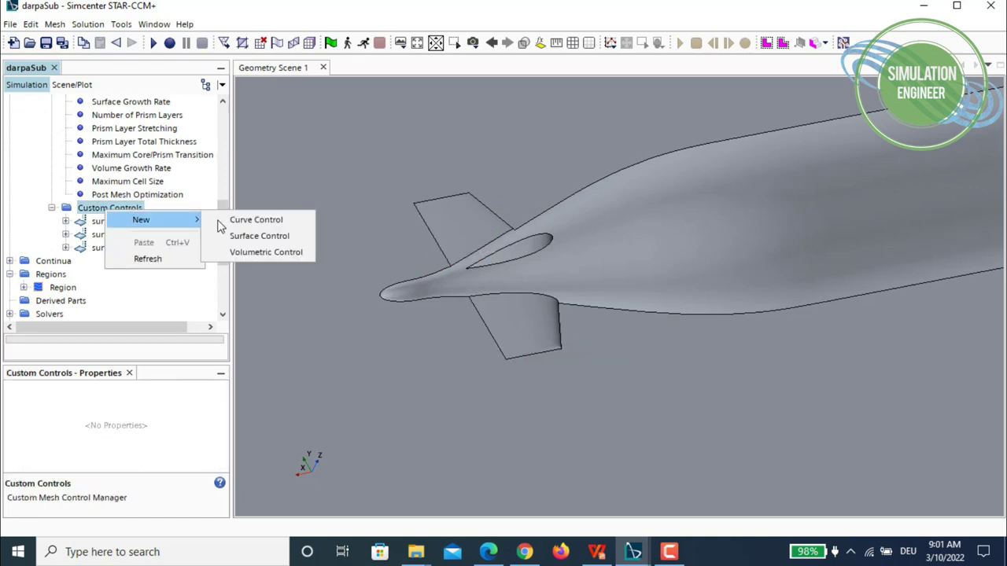
{"action": "left_click", "coordinate": [267, 253]}
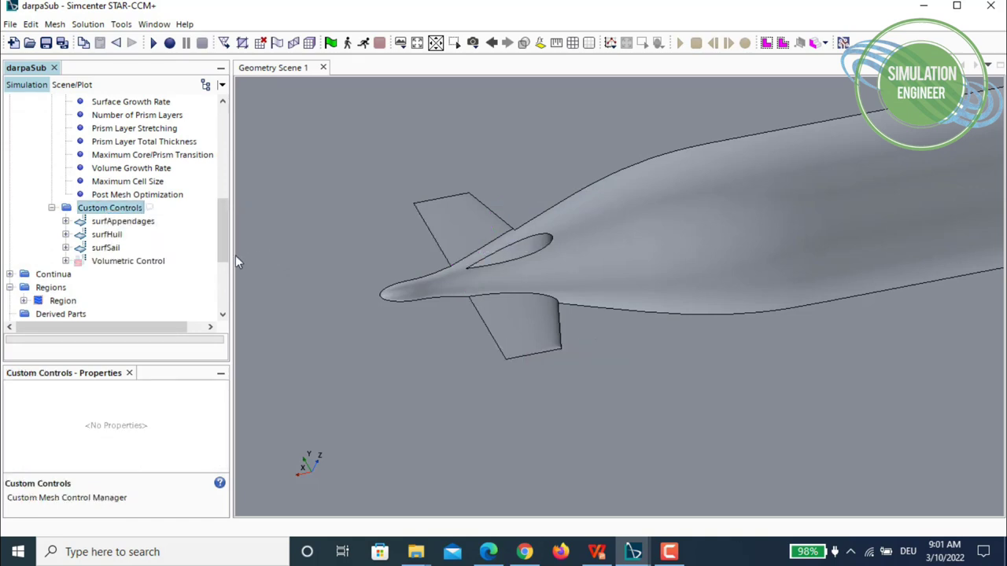
{"action": "left_click", "coordinate": [124, 262]}
{"action": "right_click", "coordinate": [124, 265]}
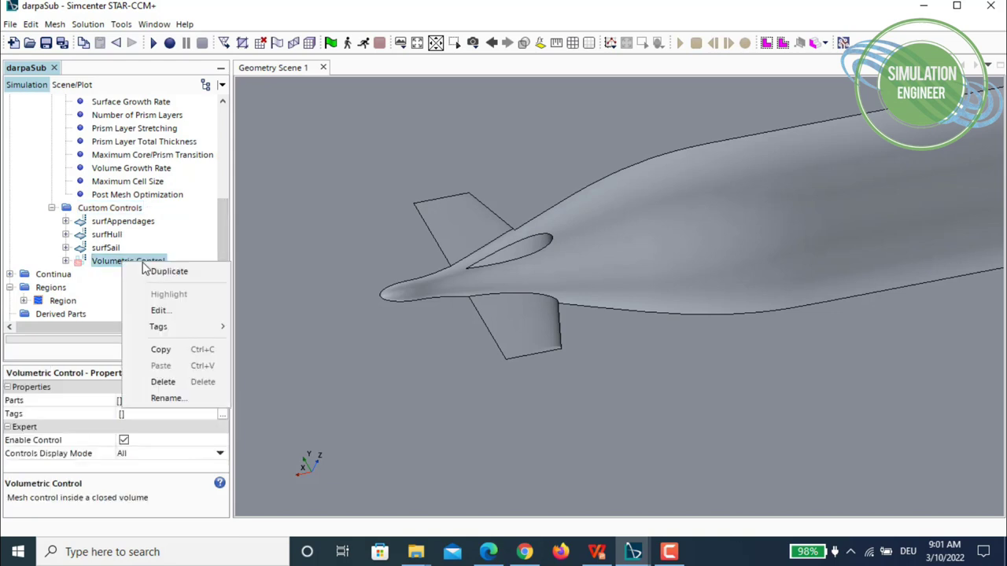
{"action": "left_click", "coordinate": [187, 399]}
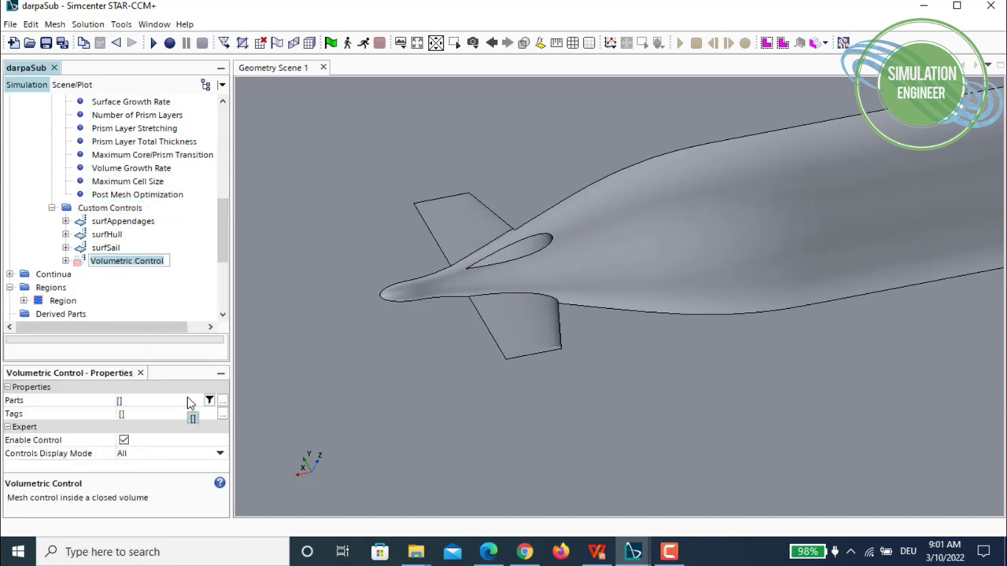
{"action": "type", "text": "vo"}
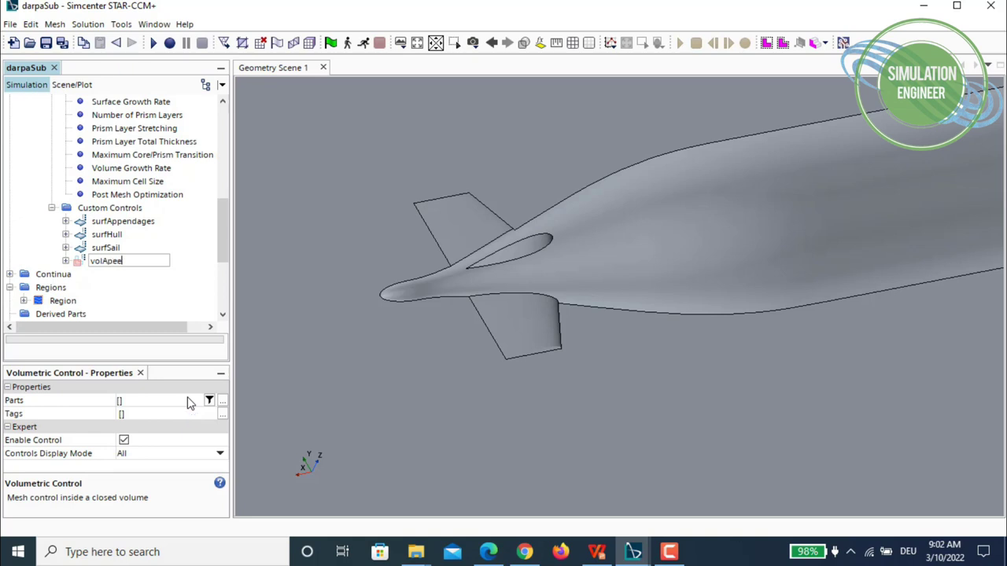
{"action": "type", "text": "lAppendages"}
{"action": "key", "text": "Return"}
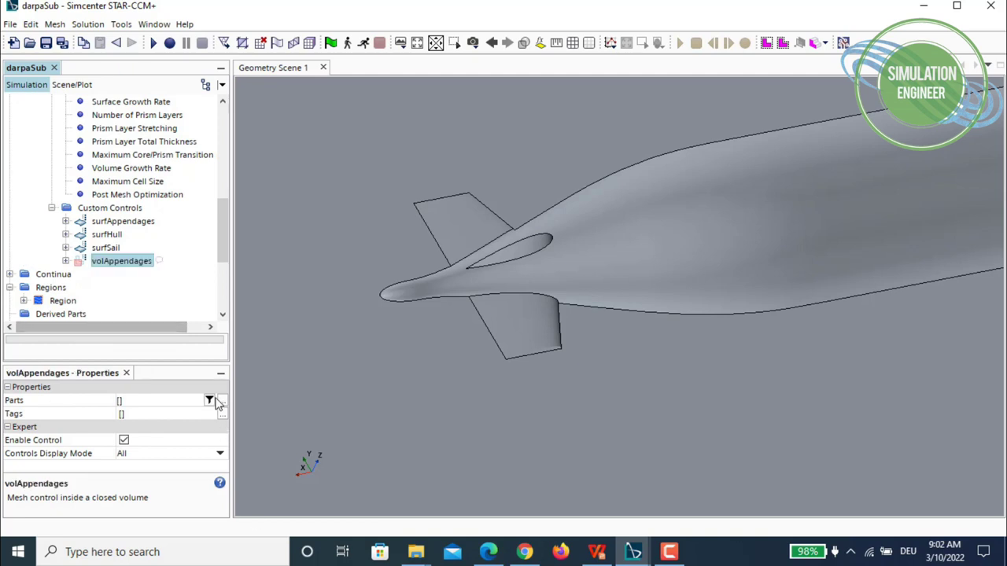
- Assign the parts appendage1Vol, appendage2Vol and appendage3Vol to the volAppendages control
{"action": "left_click", "coordinate": [221, 402]}
{"action": "left_click", "coordinate": [275, 154]}
{"action": "left_click", "coordinate": [289, 167]}
{"action": "left_click", "coordinate": [291, 180]}
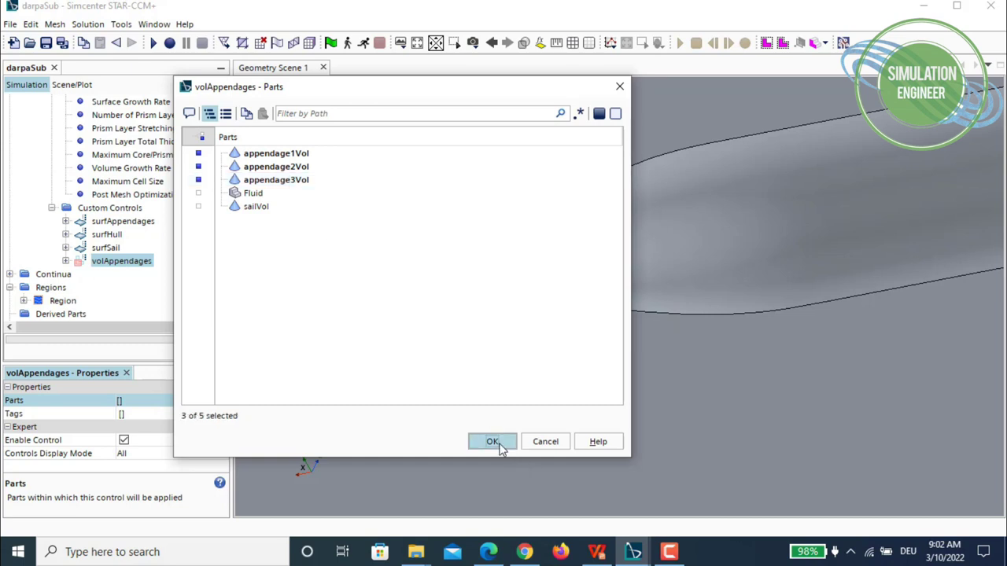
{"action": "left_click", "coordinate": [493, 442]}
- Enable Customize Size for volAppendages' surface remesher and open its Custom Size value
{"action": "left_click", "coordinate": [66, 260]}
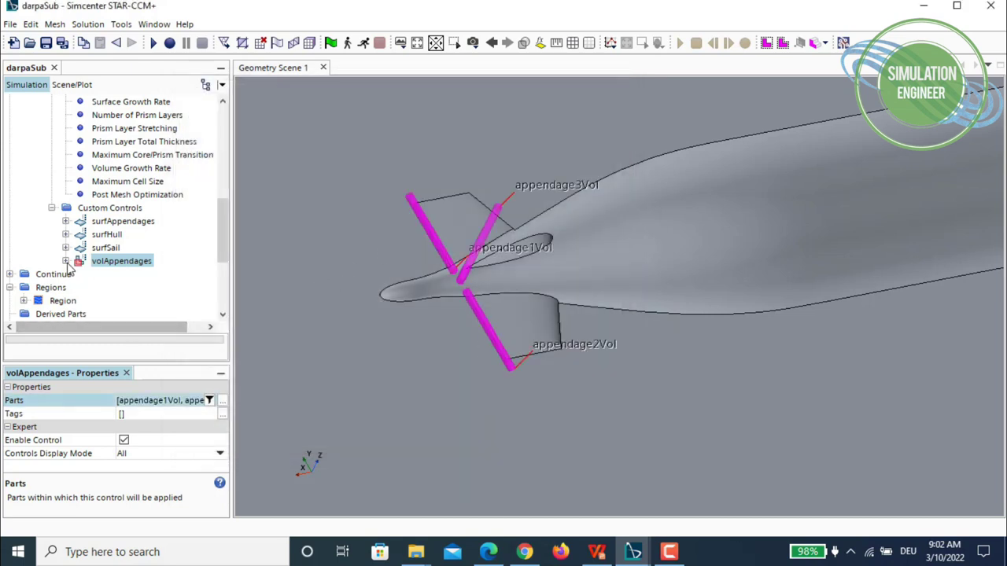
{"action": "left_click", "coordinate": [79, 274]}
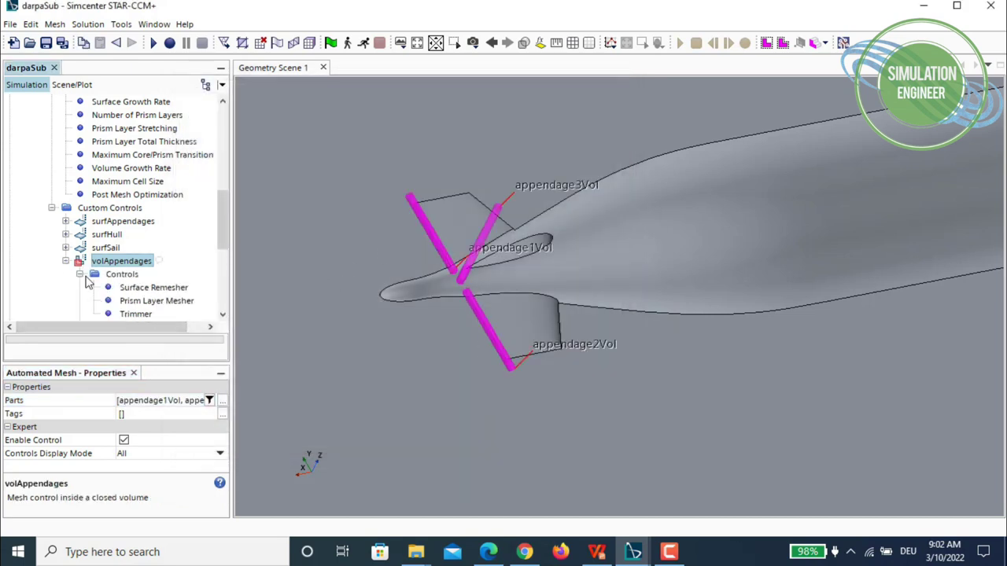
{"action": "left_click", "coordinate": [140, 288]}
{"action": "left_click", "coordinate": [123, 401]}
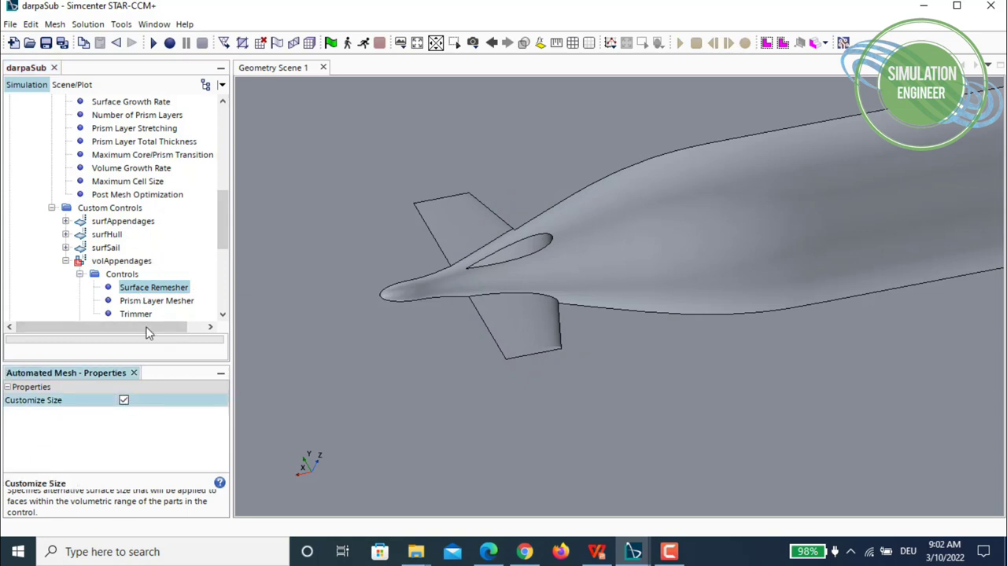
{"action": "scroll", "coordinate": [159, 288], "scroll_direction": "down", "scroll_amount": 2}
{"action": "left_click", "coordinate": [80, 247]}
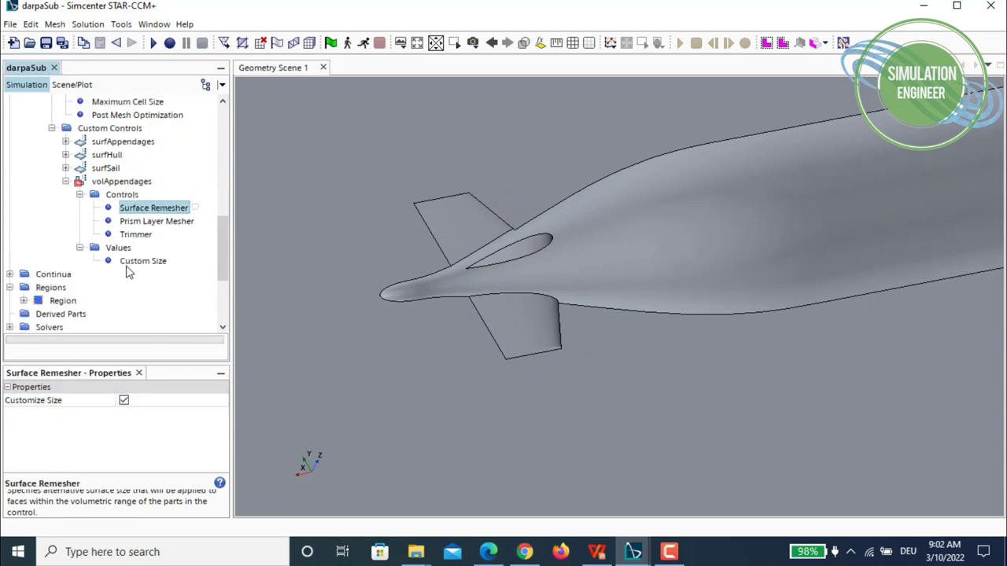
{"action": "left_click", "coordinate": [140, 260]}
- Set volAppendages' custom size to 0.5% of base
{"action": "left_click", "coordinate": [148, 416]}
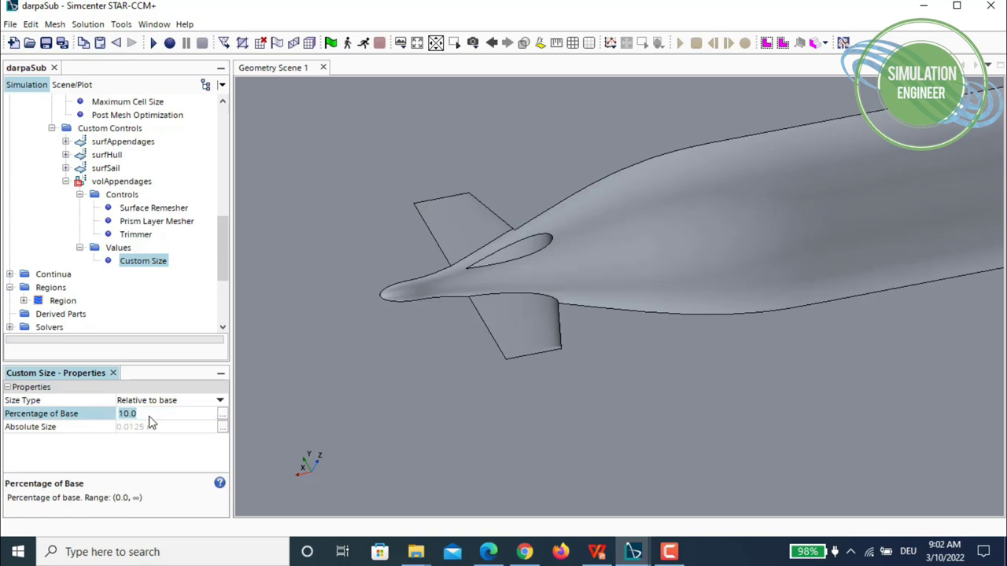
{"action": "type", "text": "0"}
{"action": "key", "text": "Return"}
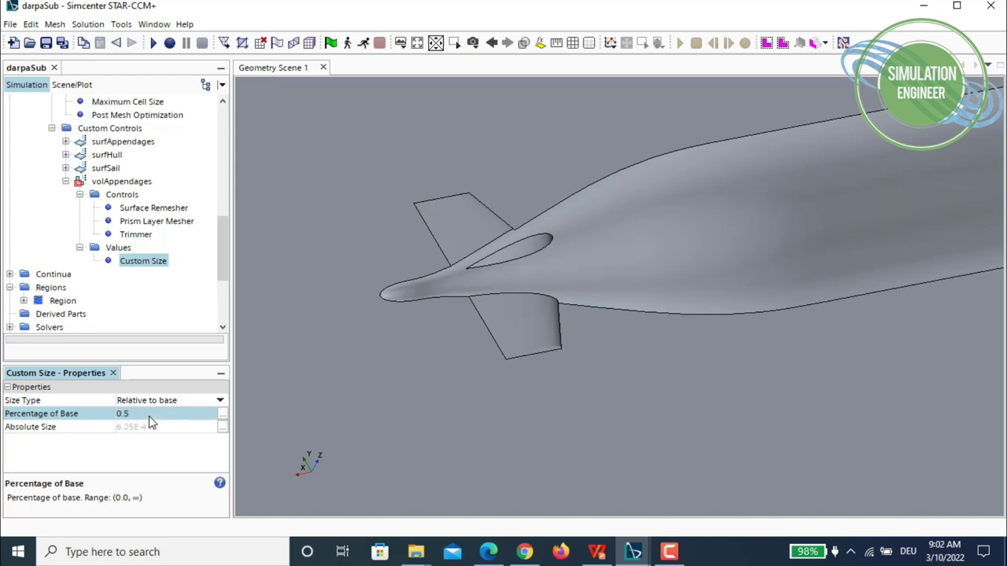
- Switch volAppendages' custom Size Type to Absolute and set the Absolute Size to 0.5 m
{"action": "left_click", "coordinate": [154, 401]}
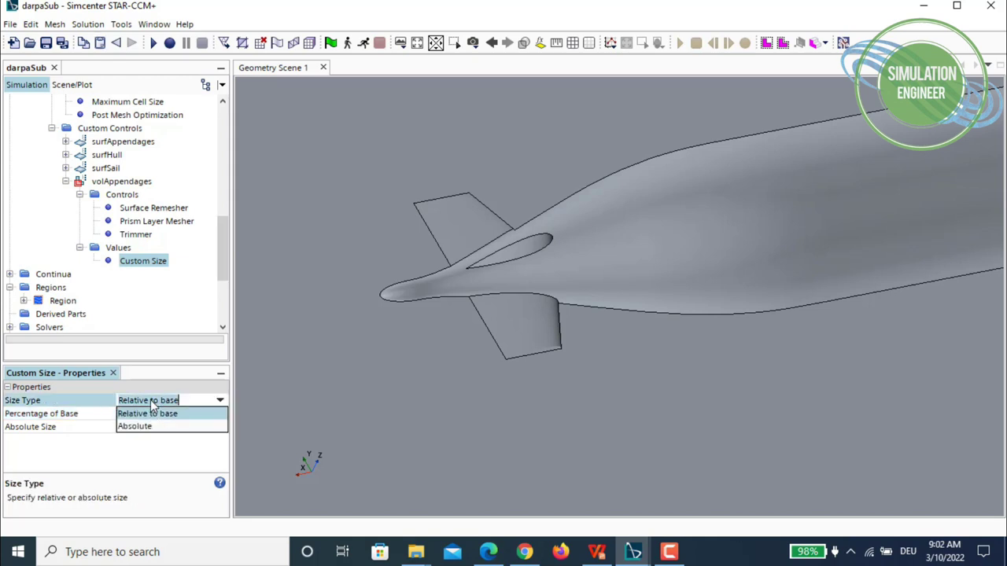
{"action": "left_click", "coordinate": [150, 426]}
{"action": "left_click", "coordinate": [151, 427]}
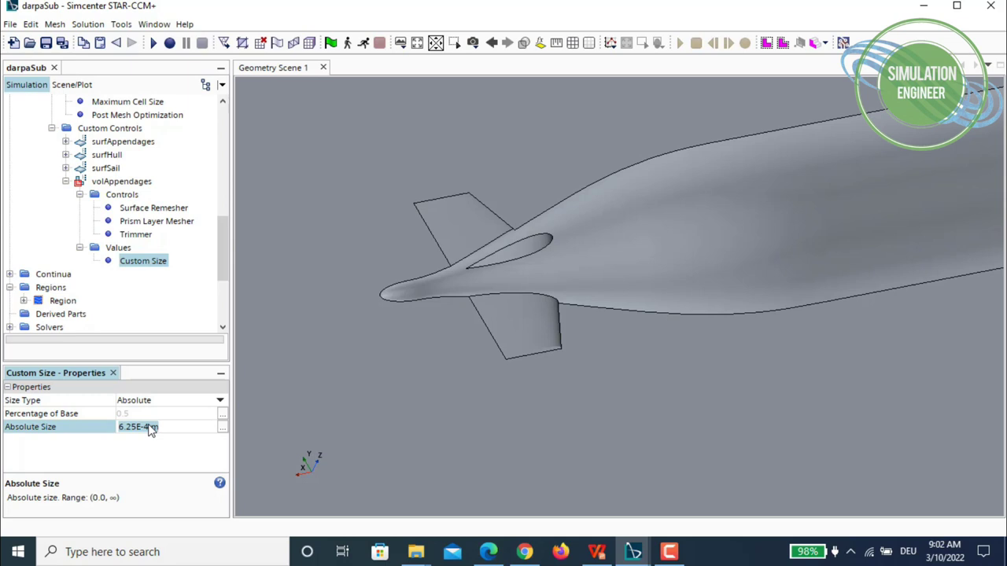
{"action": "type", "text": "05"}
{"action": "key", "text": "Return"}
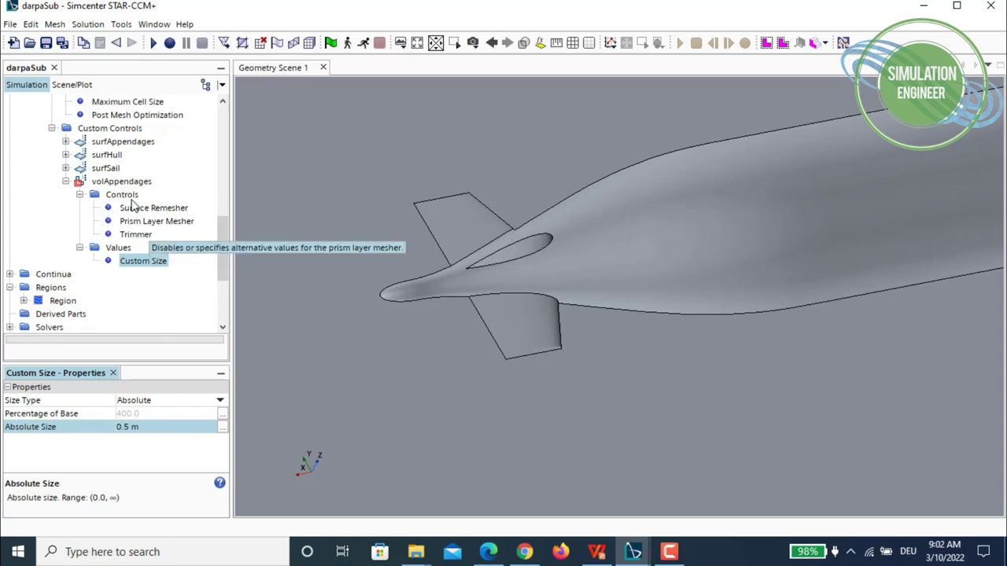
- Make a copy of the volAppendages control within the custom controls and rename it volSail
{"action": "left_click_drag", "start_coordinate": [123, 183], "coordinate": [110, 134]}
{"action": "right_click", "coordinate": [134, 147]}
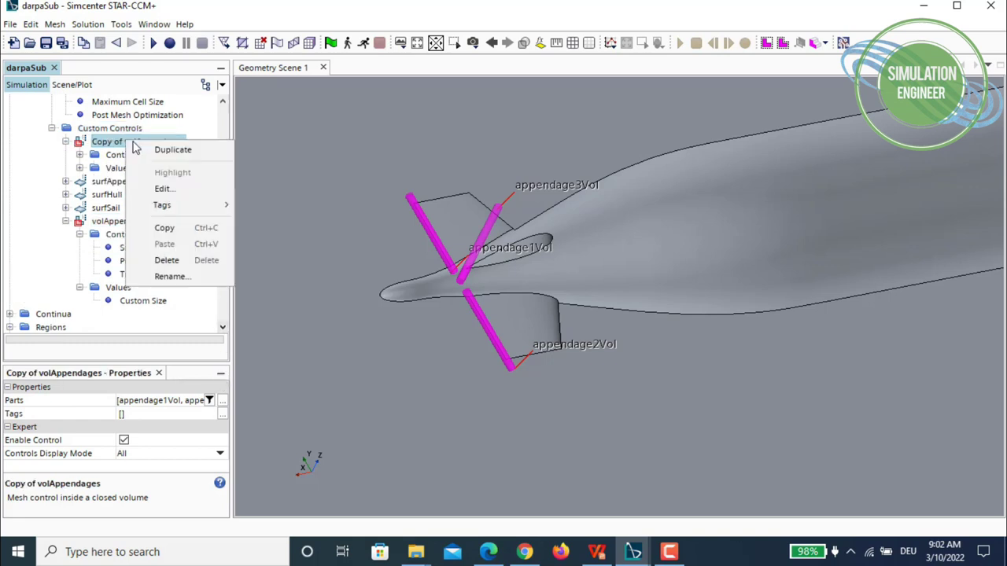
{"action": "left_click", "coordinate": [179, 277]}
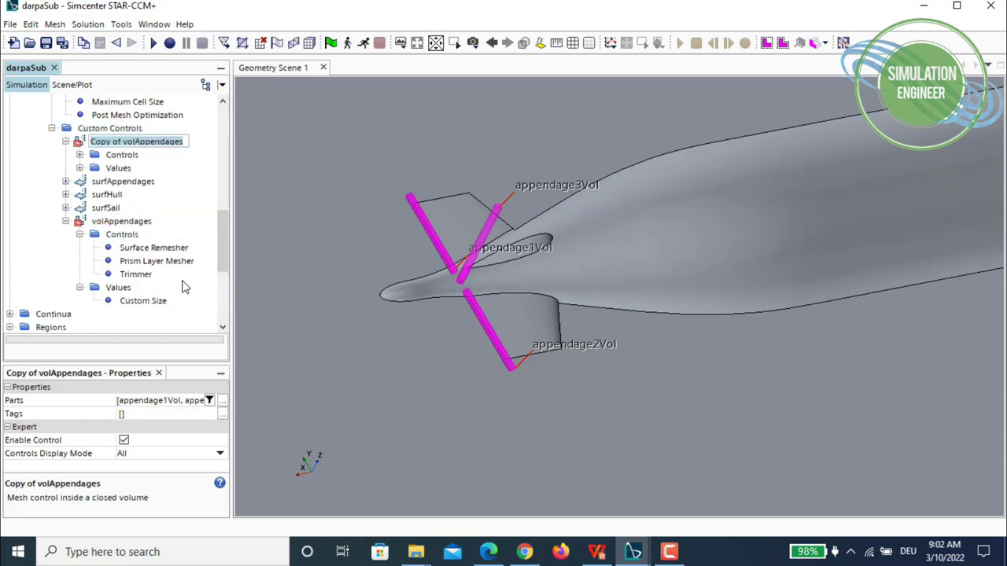
{"action": "type", "text": "volSail"}
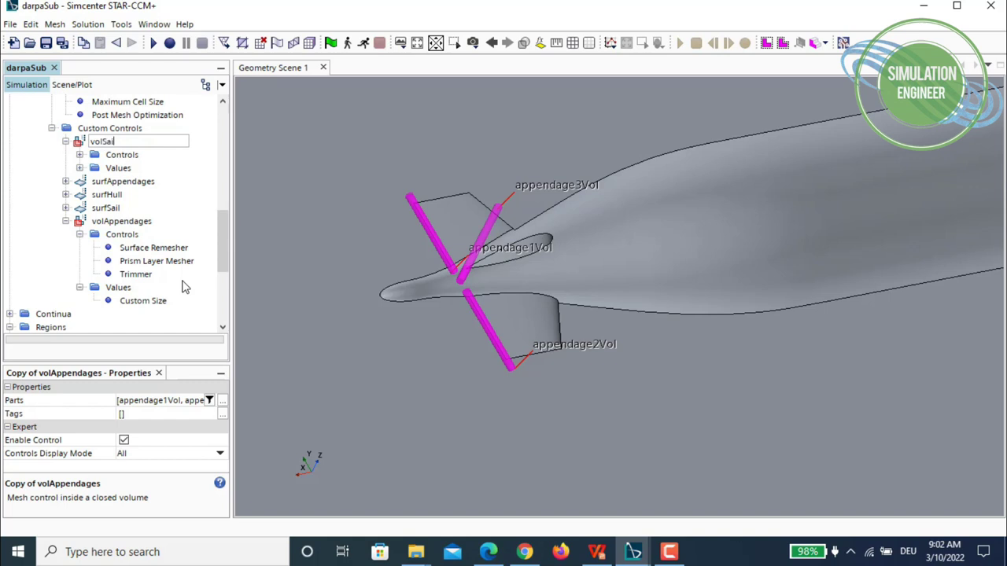
{"action": "key", "text": "Return"}
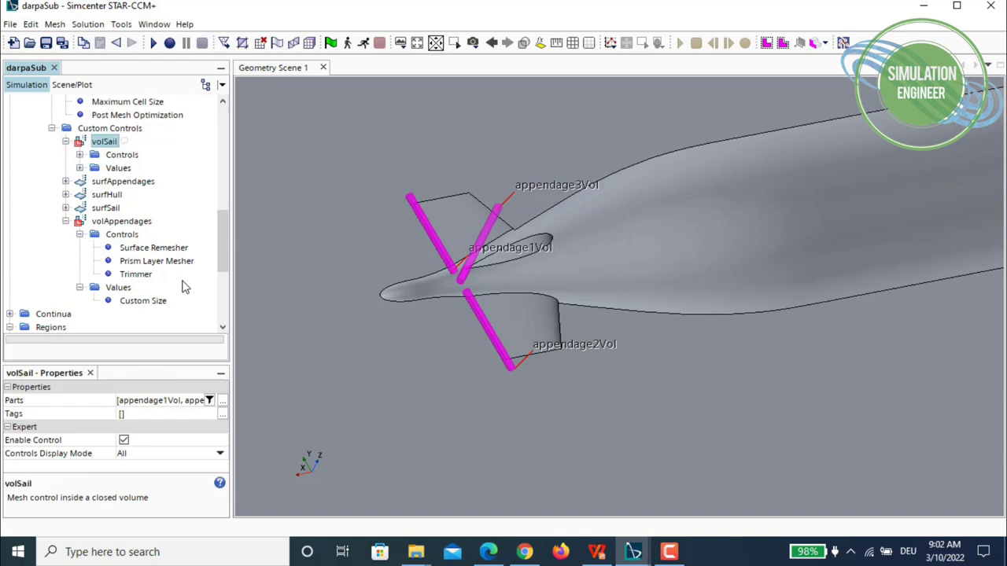
- Replace volSail's assigned parts so that only sailVol is selected
{"action": "left_click", "coordinate": [223, 401]}
{"action": "left_click", "coordinate": [198, 140]}
{"action": "left_click", "coordinate": [199, 139]}
{"action": "left_click", "coordinate": [254, 207]}
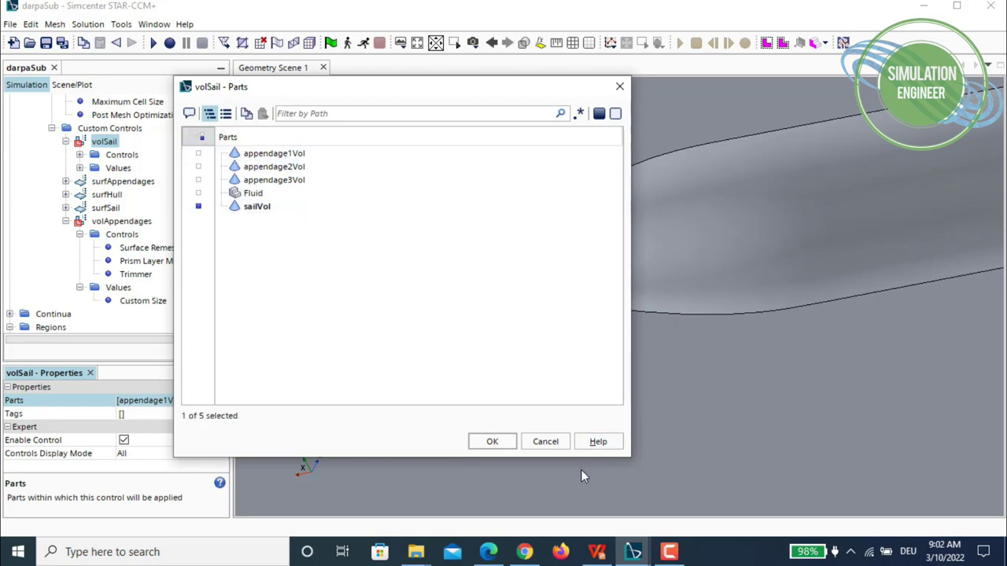
{"action": "left_click", "coordinate": [491, 443]}
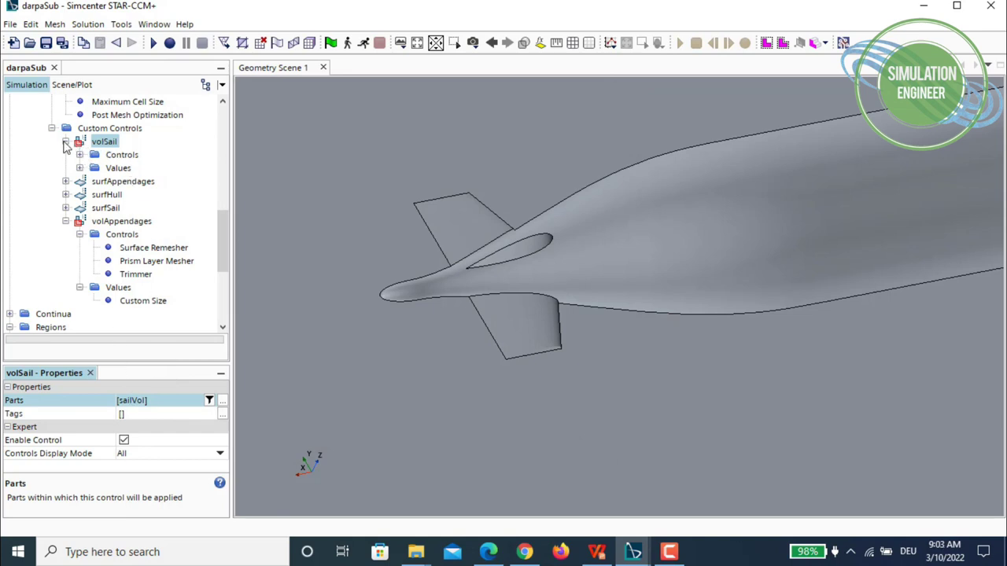
- Collapse the volSail and volAppendages controls and the Meshers, Default Controls and Custom Controls groups, and bring the whole submarine into view
{"action": "left_click", "coordinate": [65, 142]}
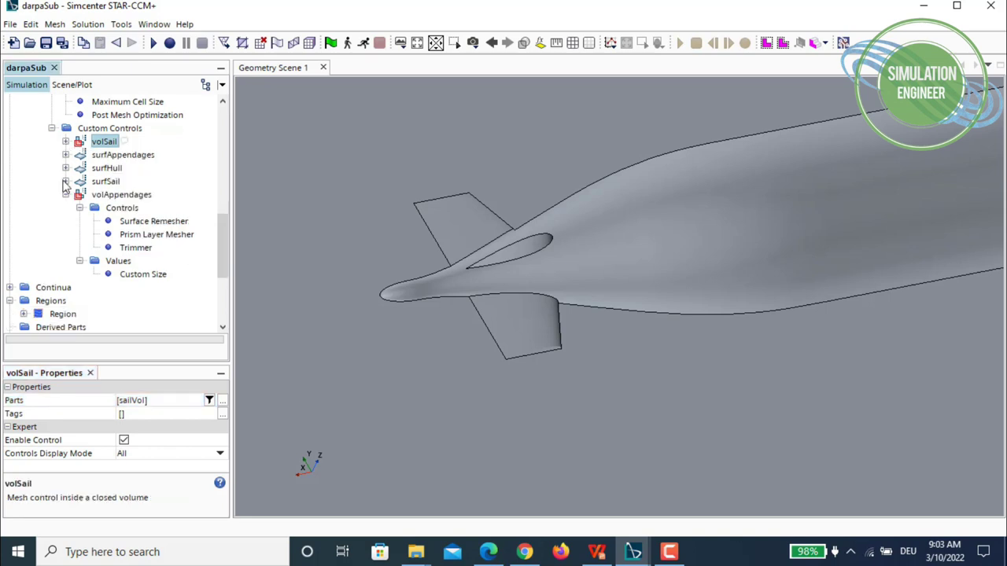
{"action": "left_click", "coordinate": [65, 194]}
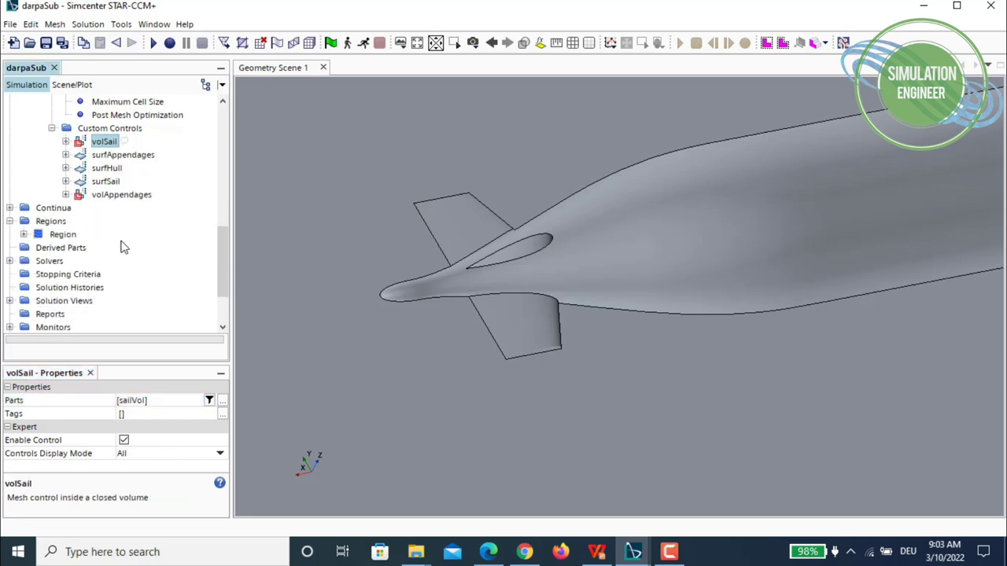
{"action": "scroll", "coordinate": [155, 267], "scroll_direction": "up", "scroll_amount": 7}
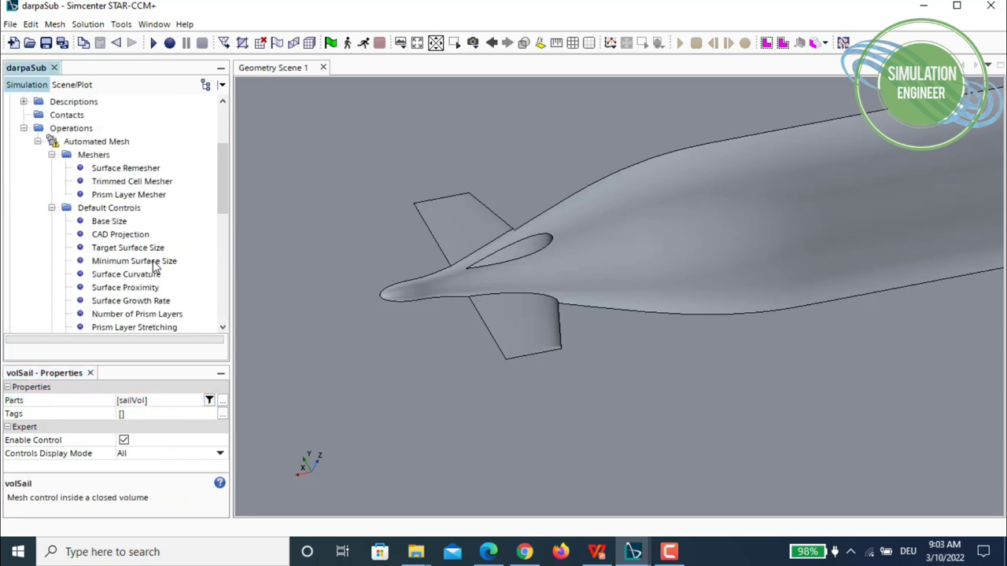
{"action": "left_click", "coordinate": [51, 155]}
{"action": "left_click", "coordinate": [52, 169]}
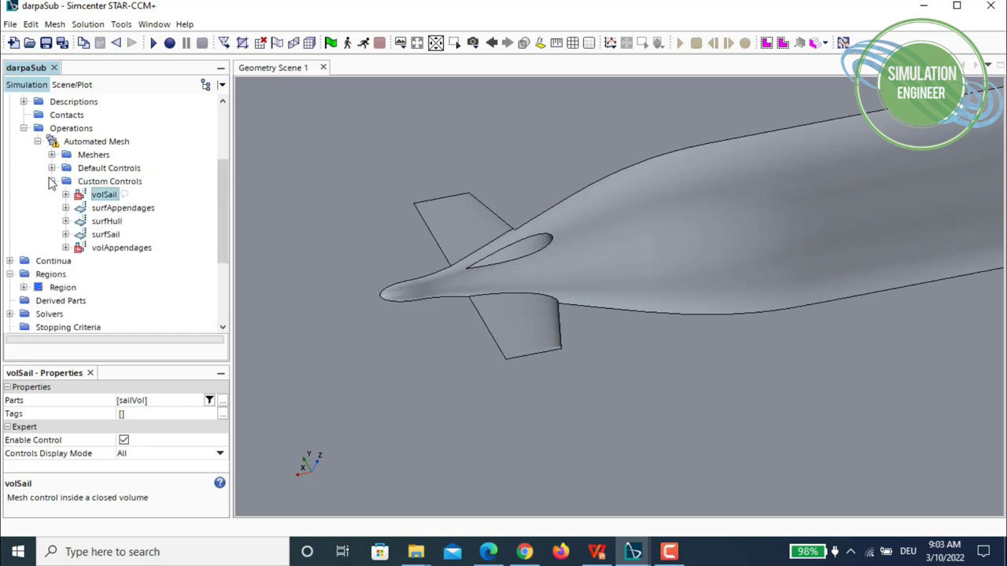
{"action": "left_click", "coordinate": [52, 182]}
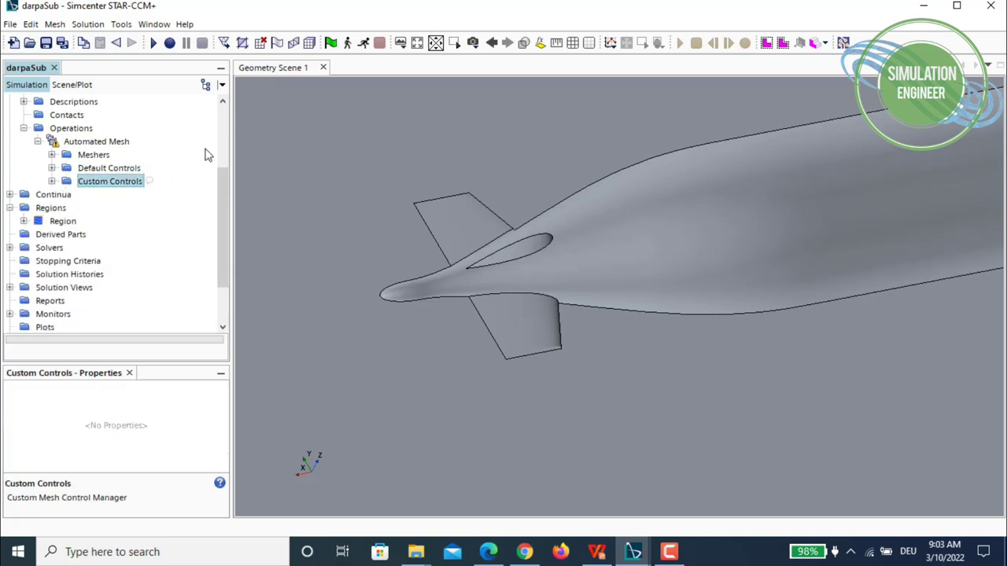
{"action": "scroll", "coordinate": [598, 193], "scroll_direction": "down", "scroll_amount": 8}
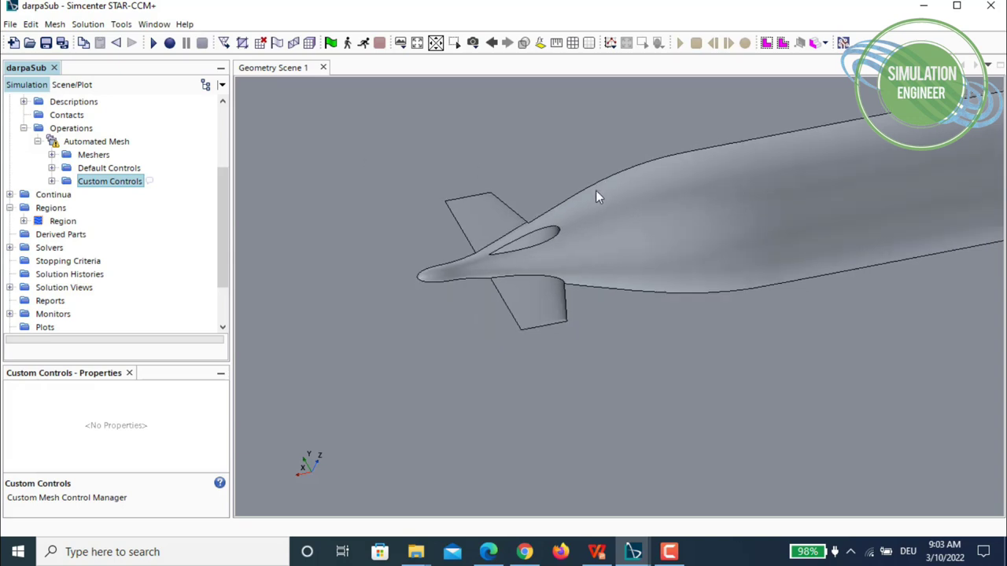
{"action": "scroll", "coordinate": [551, 236], "scroll_direction": "up", "scroll_amount": 10}
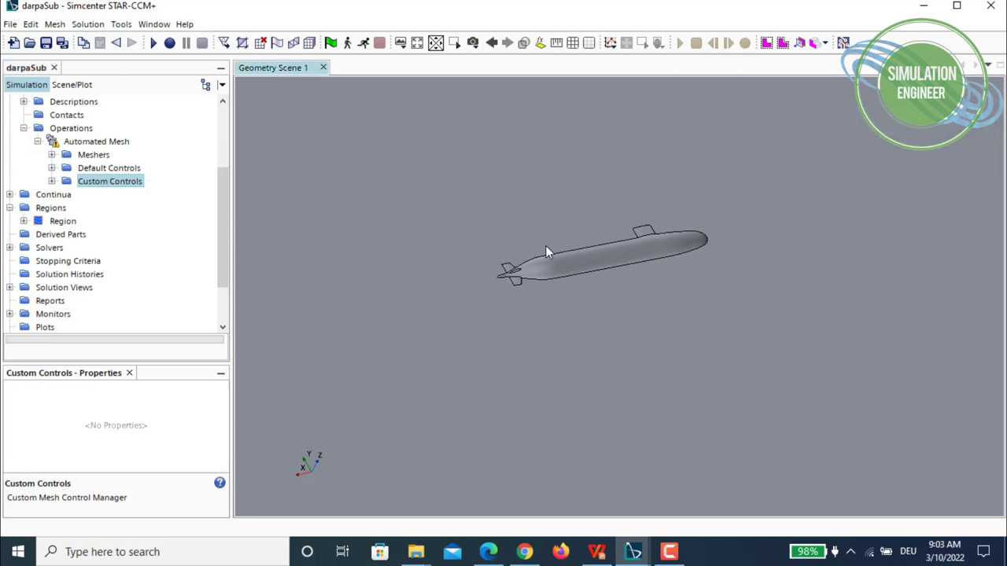
- Try to generate the volume mesh with the current custom controls
{"action": "middle_click_drag", "start_coordinate": [553, 233], "coordinate": [551, 183]}
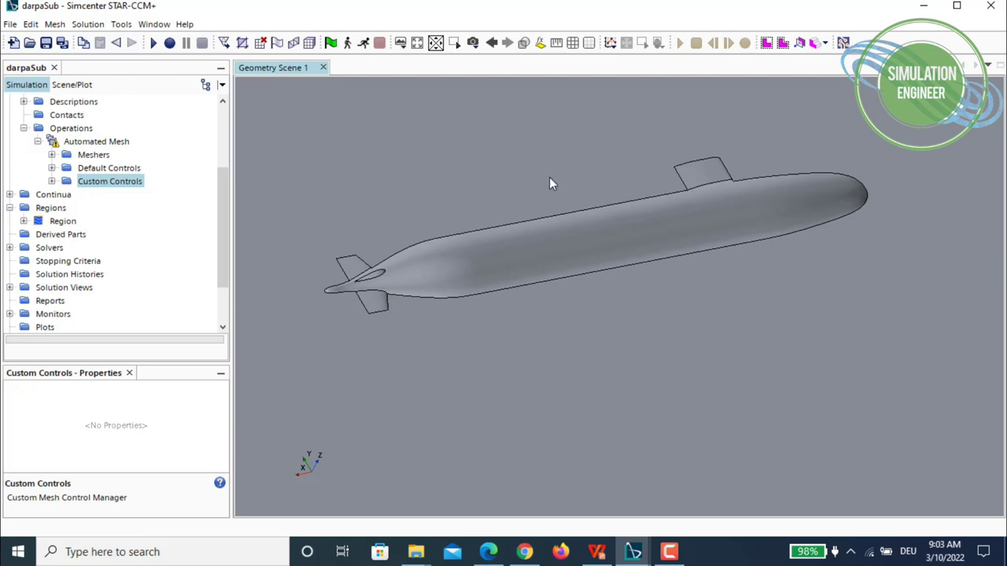
{"action": "left_click", "coordinate": [310, 46]}
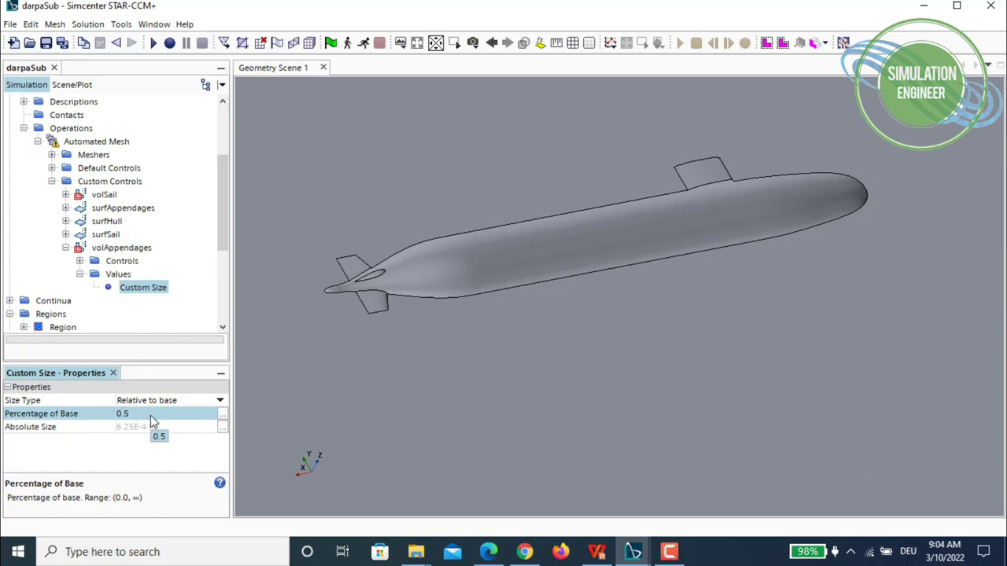
- Switch volSail's custom Size Type to Relative to base and set its Percentage of Base to 0.5
{"action": "left_click", "coordinate": [66, 194]}
{"action": "left_click", "coordinate": [79, 221]}
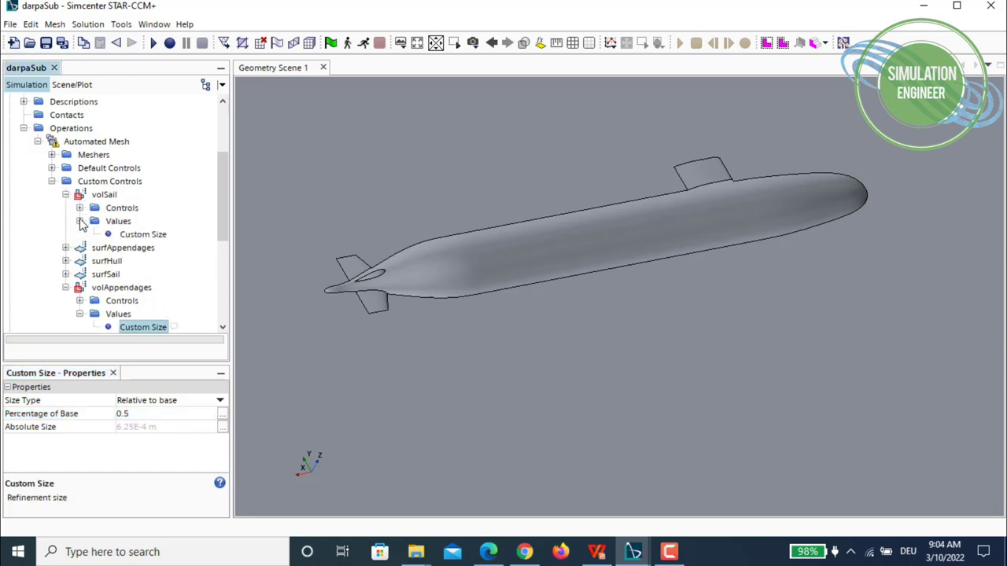
{"action": "left_click", "coordinate": [142, 235]}
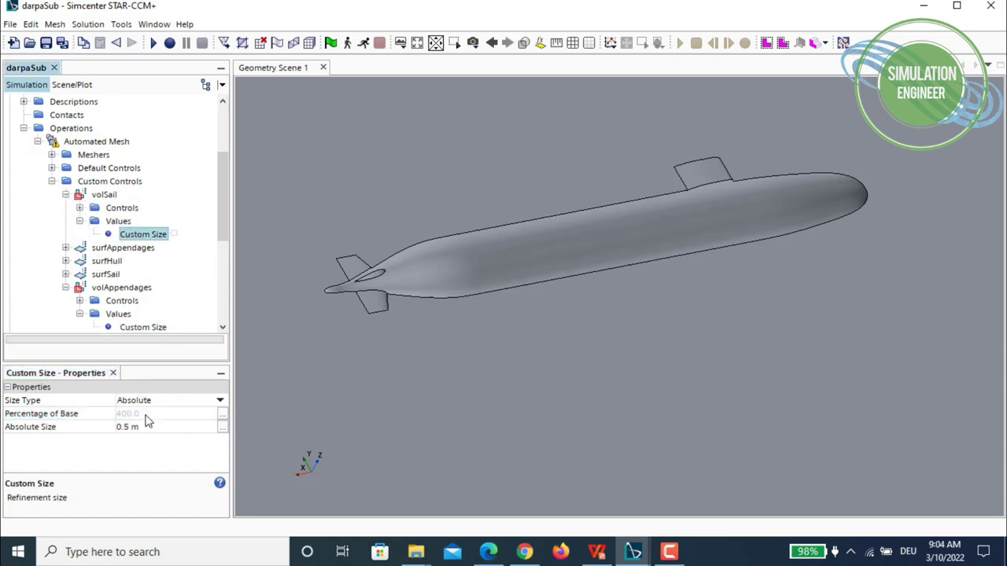
{"action": "left_click", "coordinate": [147, 400]}
{"action": "left_click", "coordinate": [145, 414]}
{"action": "left_click", "coordinate": [144, 415]}
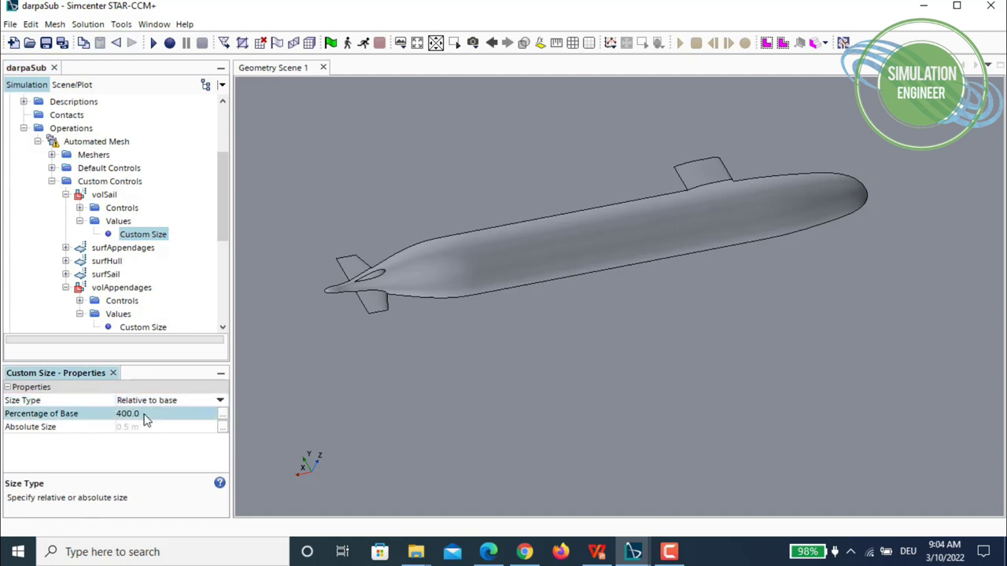
{"action": "type", "text": "0.5"}
{"action": "key", "text": "Return"}
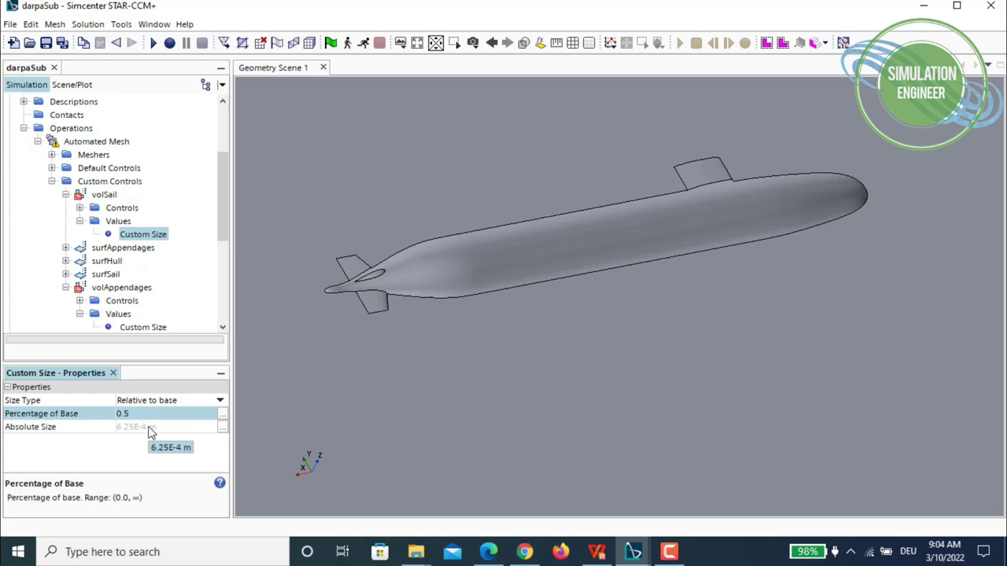
- Generate the volume mesh with the revised volSail and volAppendages sizes
{"action": "left_click", "coordinate": [161, 233]}
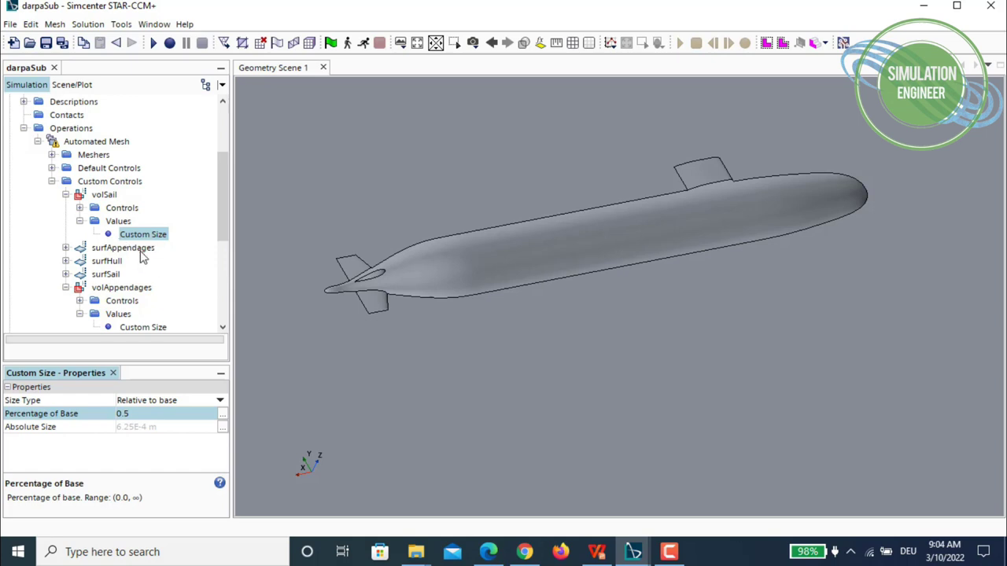
{"action": "left_click", "coordinate": [308, 43]}
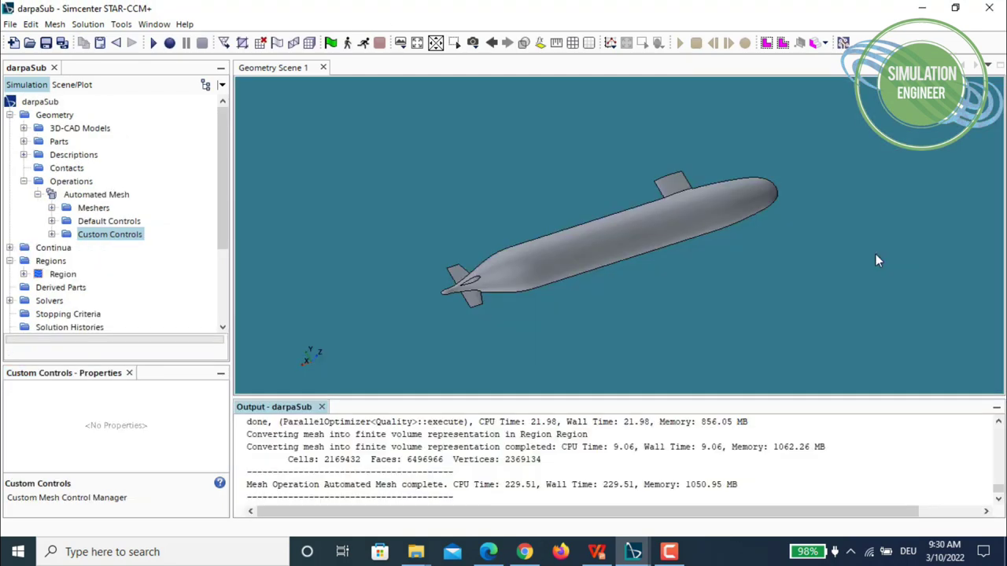
- Review the meshing time and the cell, face and vertex counts in the output log
{"action": "left_click_drag", "start_coordinate": [758, 486], "coordinate": [251, 483]}
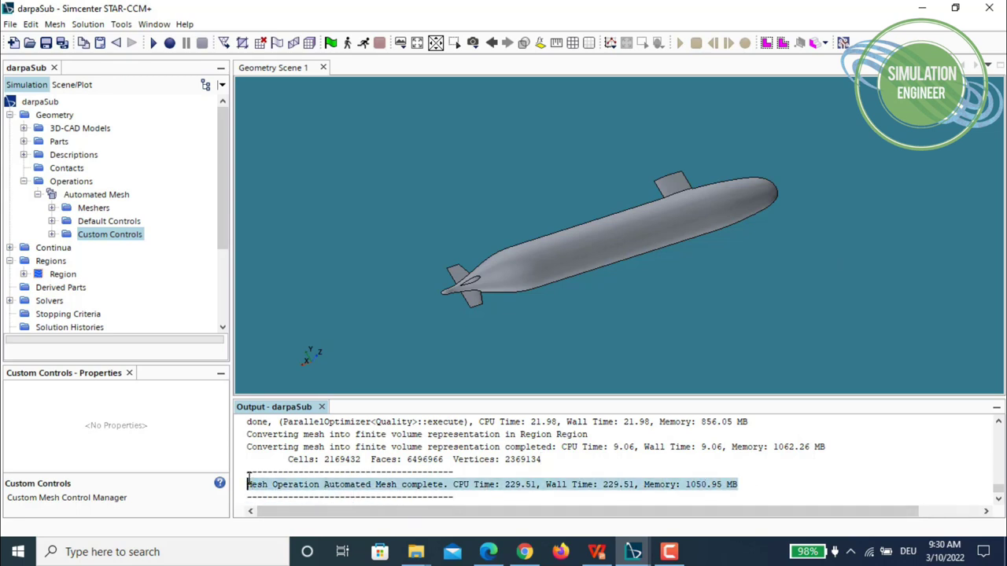
{"action": "left_click", "coordinate": [255, 448]}
{"action": "left_click_drag", "start_coordinate": [247, 447], "coordinate": [593, 465]}
{"action": "left_click", "coordinate": [397, 461]}
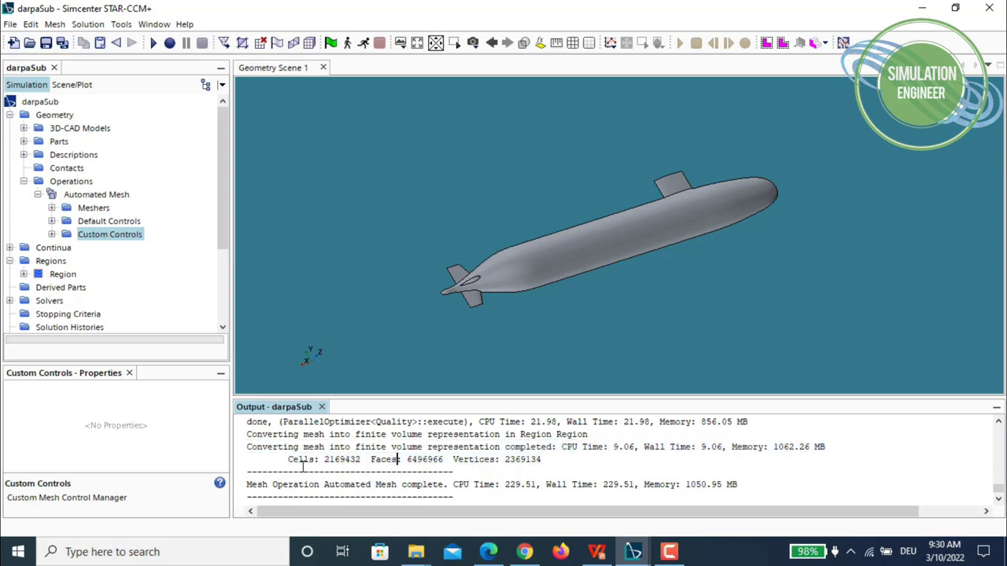
{"action": "left_click_drag", "start_coordinate": [285, 459], "coordinate": [369, 461]}
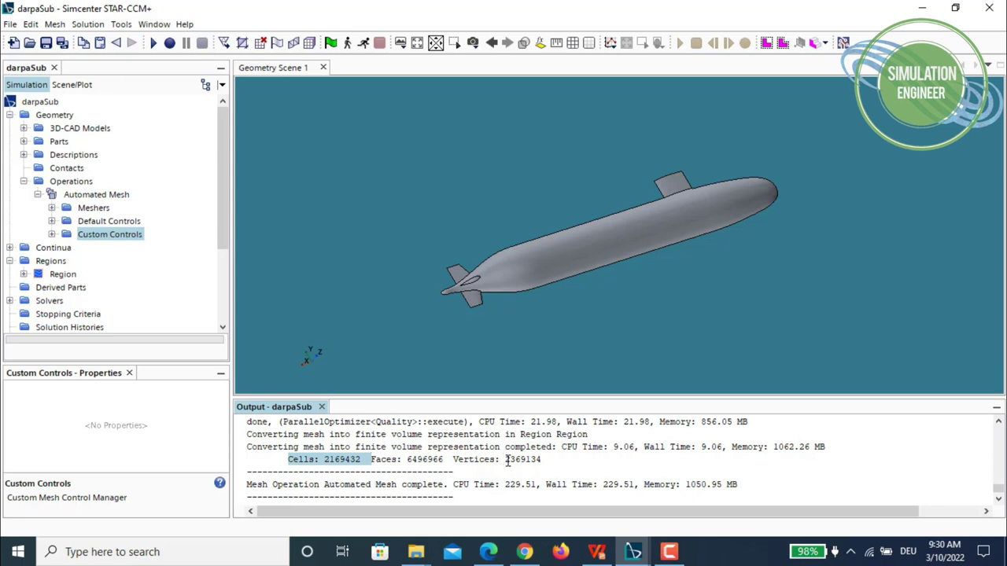
{"action": "left_click_drag", "start_coordinate": [506, 460], "coordinate": [550, 463]}
{"action": "left_click", "coordinate": [551, 462]}
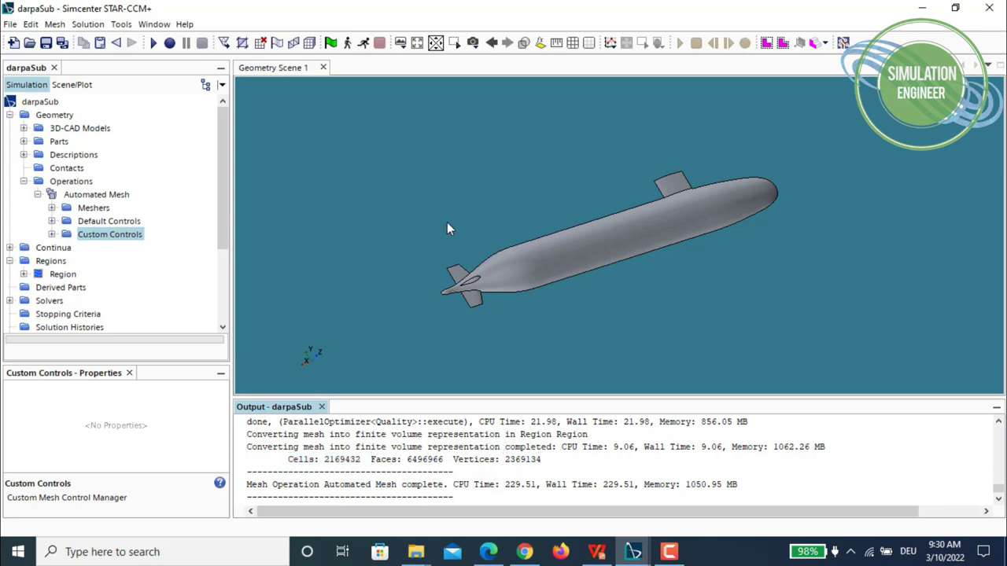
- Create a mesh scene showing the meshed domain and close the output log
{"action": "left_click", "coordinate": [402, 42]}
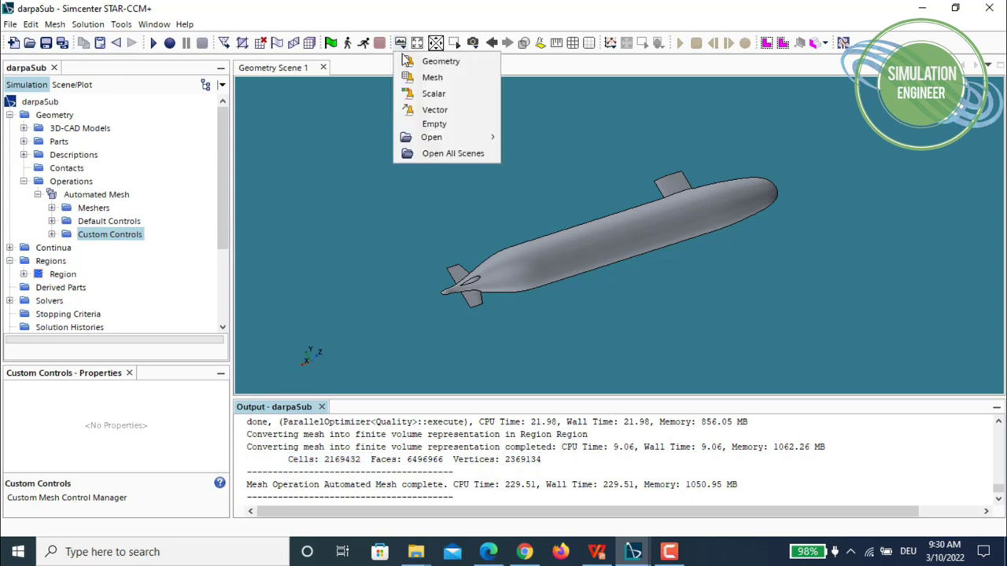
{"action": "left_click", "coordinate": [439, 78]}
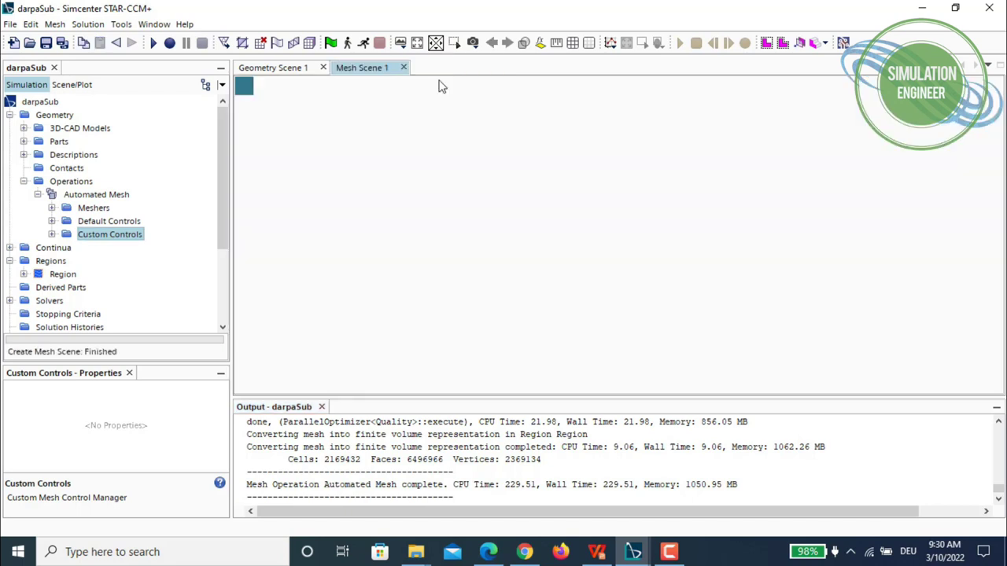
{"action": "left_click_drag", "start_coordinate": [619, 349], "coordinate": [516, 268]}
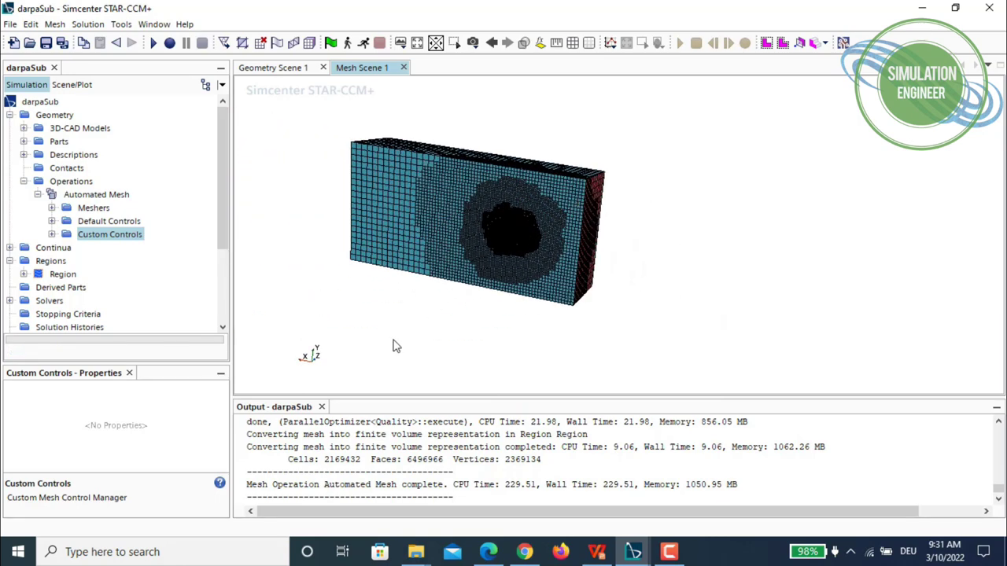
{"action": "left_click", "coordinate": [321, 407]}
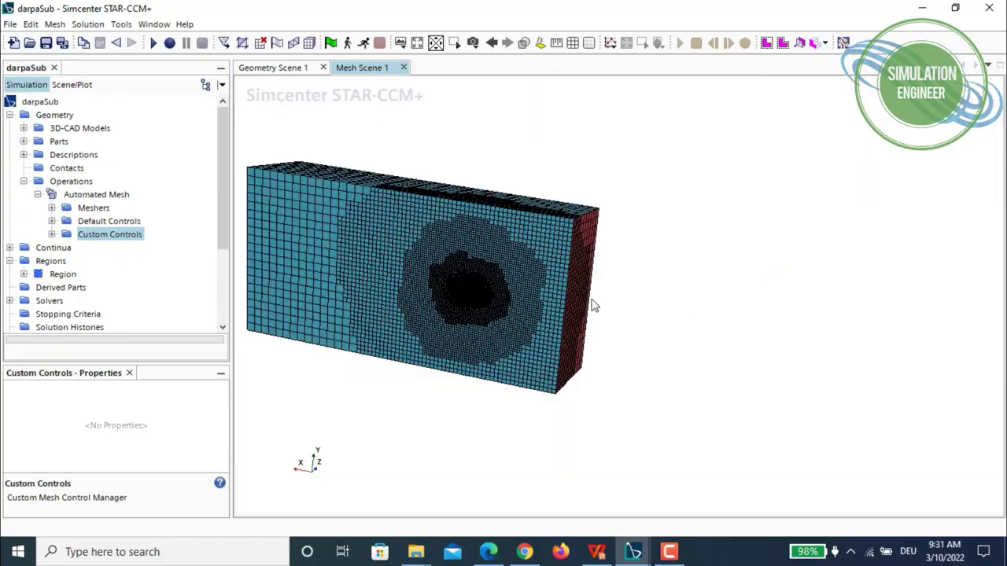
- Examine the mesh refinement around the sail's trailing and leading edges and the submarine's bow
{"action": "scroll", "coordinate": [595, 306], "scroll_direction": "up", "scroll_amount": 10}
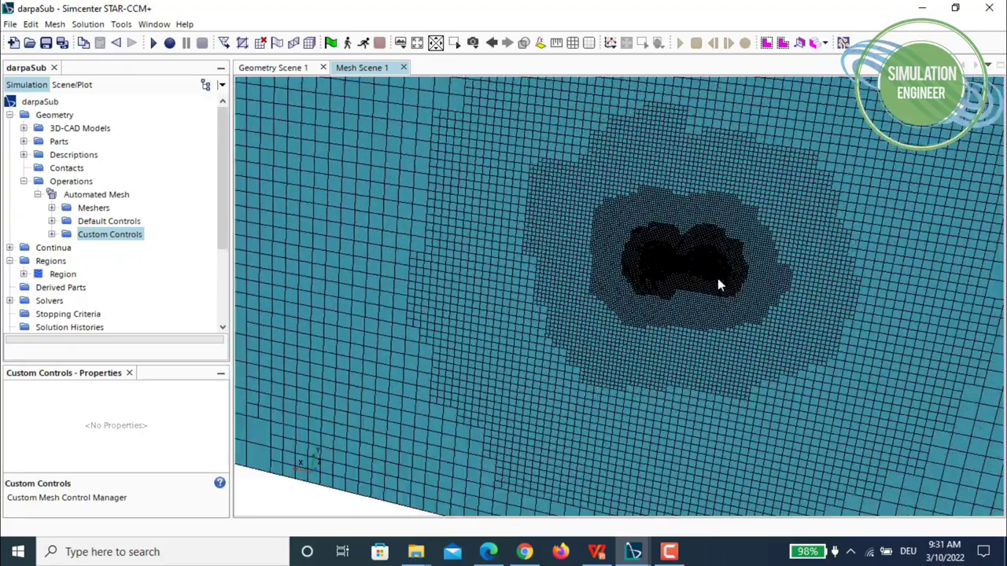
{"action": "left_click_drag", "start_coordinate": [718, 283], "coordinate": [634, 303]}
{"action": "scroll", "coordinate": [838, 205], "scroll_direction": "up", "scroll_amount": 10}
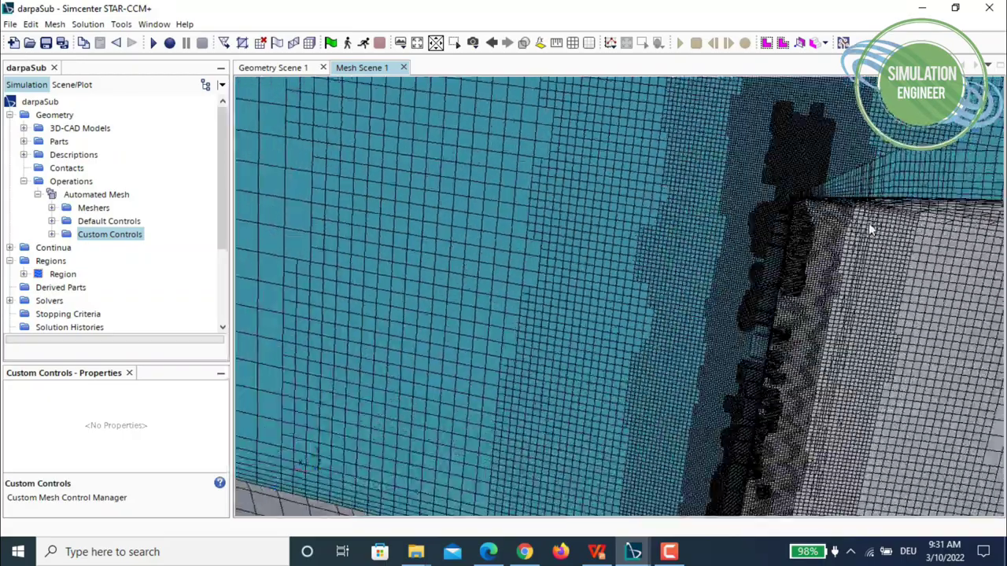
{"action": "left_click_drag", "start_coordinate": [787, 349], "coordinate": [798, 245]}
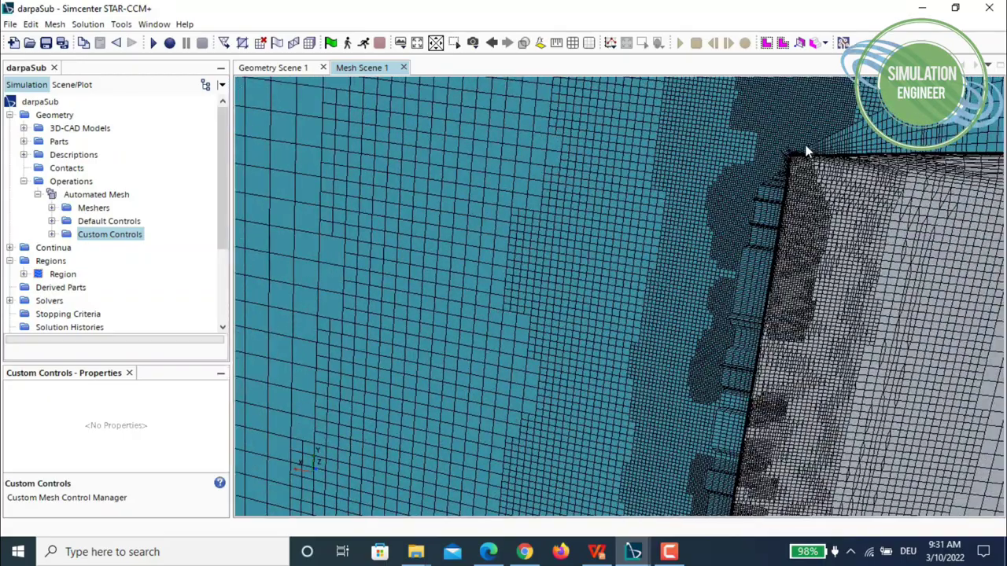
{"action": "left_click_drag", "start_coordinate": [790, 207], "coordinate": [735, 270]}
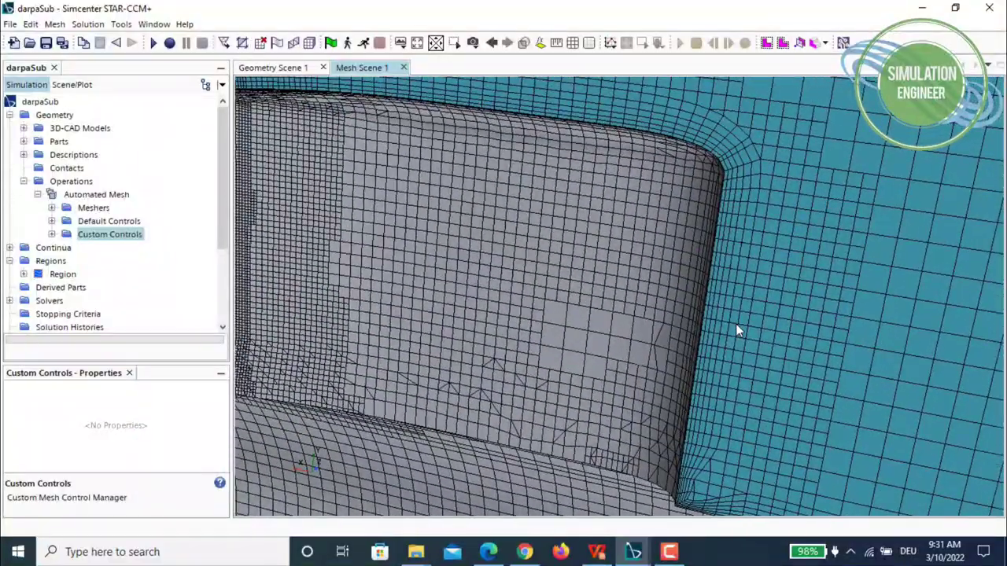
{"action": "scroll", "coordinate": [736, 323], "scroll_direction": "down", "scroll_amount": 5}
{"action": "left_click_drag", "start_coordinate": [736, 323], "coordinate": [542, 148]}
{"action": "scroll", "coordinate": [592, 197], "scroll_direction": "up", "scroll_amount": 5}
{"action": "scroll", "coordinate": [755, 285], "scroll_direction": "up", "scroll_amount": 3}
{"action": "scroll", "coordinate": [762, 293], "scroll_direction": "down", "scroll_amount": 6}
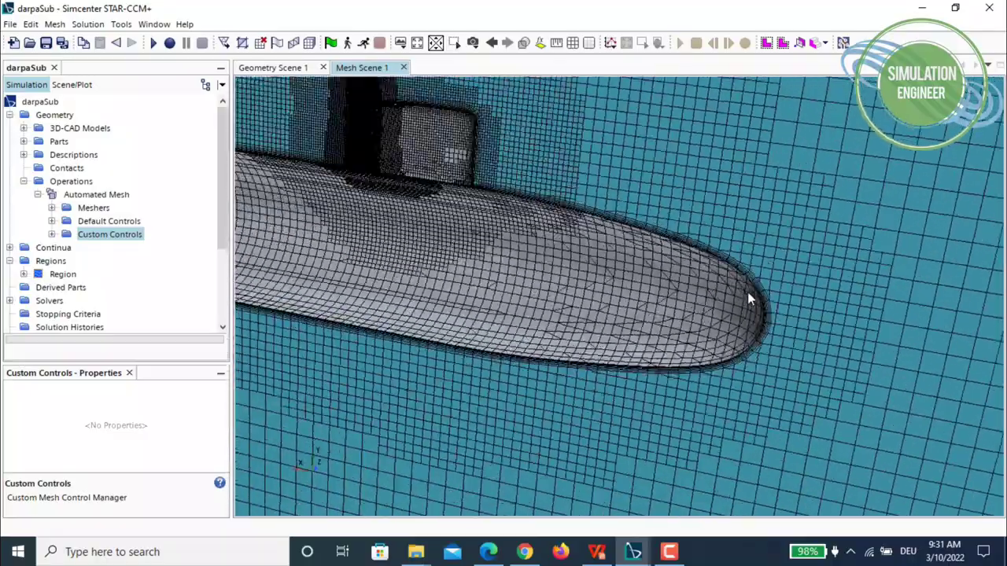
- Inspect the prism layers where the upper tail fin's leading edge meets the hull
{"action": "left_click_drag", "start_coordinate": [473, 305], "coordinate": [606, 178]}
{"action": "scroll", "coordinate": [607, 178], "scroll_direction": "up", "scroll_amount": 6}
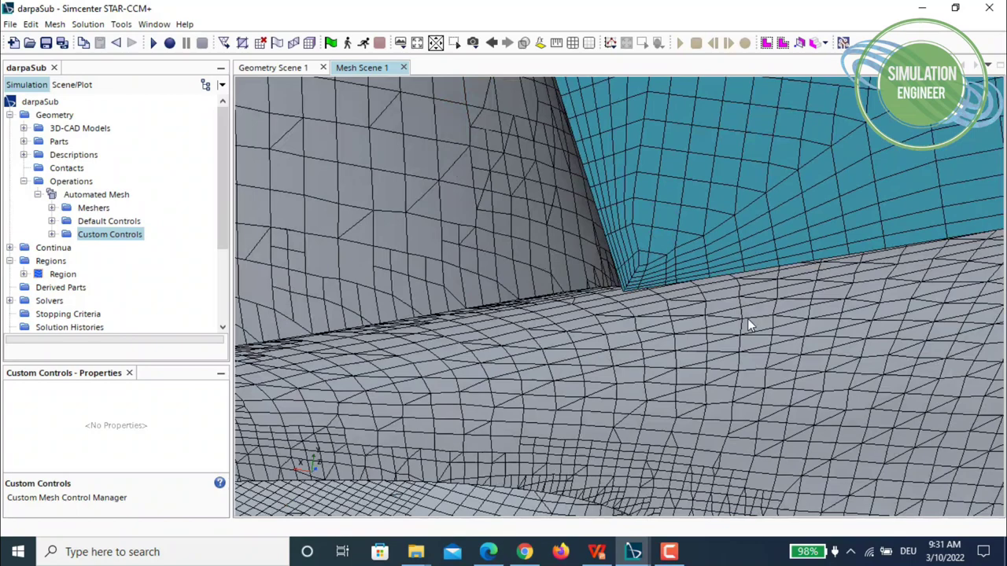
{"action": "scroll", "coordinate": [661, 301], "scroll_direction": "up", "scroll_amount": 3}
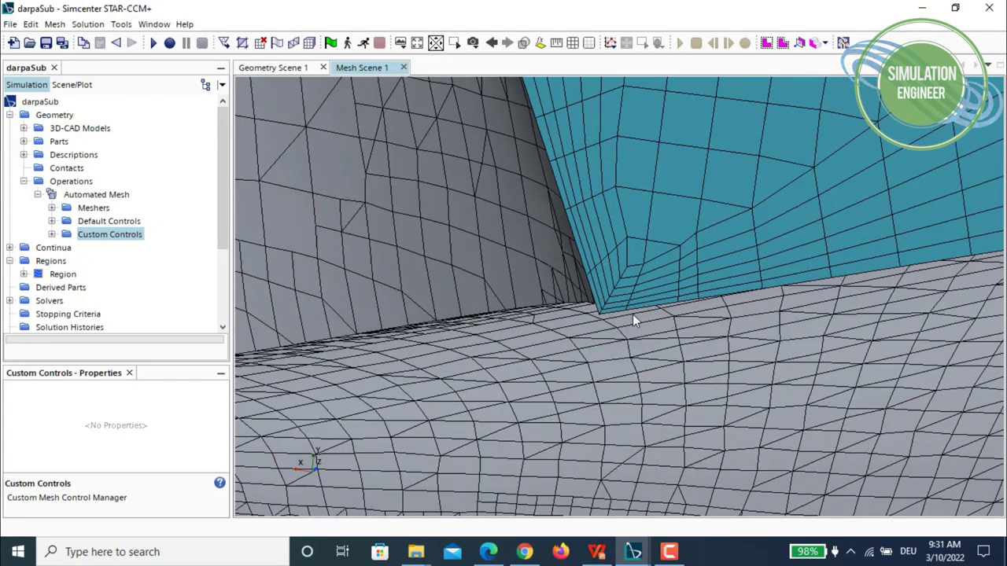
{"action": "scroll", "coordinate": [635, 313], "scroll_direction": "down", "scroll_amount": 8}
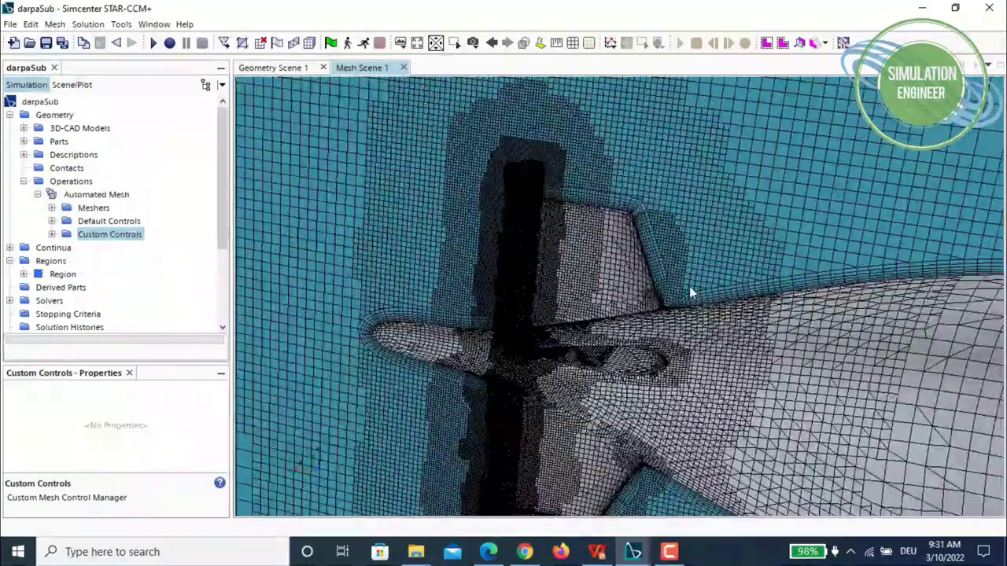
{"action": "scroll", "coordinate": [659, 322], "scroll_direction": "up", "scroll_amount": 2}
{"action": "scroll", "coordinate": [654, 319], "scroll_direction": "down", "scroll_amount": 2}
{"action": "middle_click_drag", "start_coordinate": [654, 319], "coordinate": [731, 262]}
{"action": "scroll", "coordinate": [732, 262], "scroll_direction": "up", "scroll_amount": 8}
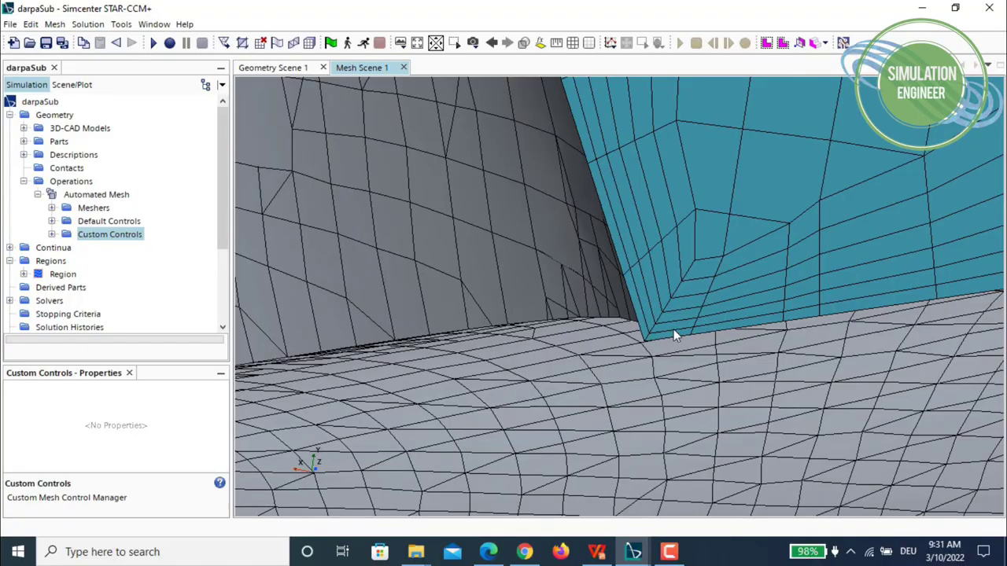
{"action": "scroll", "coordinate": [673, 329], "scroll_direction": "down", "scroll_amount": 8}
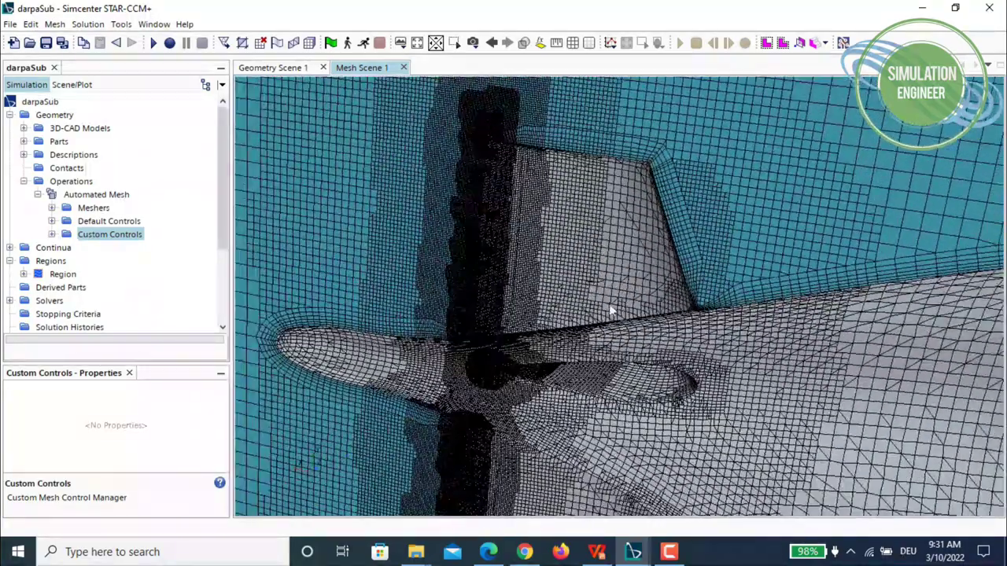
- Check the mesh refinement along the trailing edges of the upper and lower tail fins
{"action": "left_click_drag", "start_coordinate": [609, 303], "coordinate": [645, 196]}
{"action": "scroll", "coordinate": [645, 197], "scroll_direction": "up", "scroll_amount": 5}
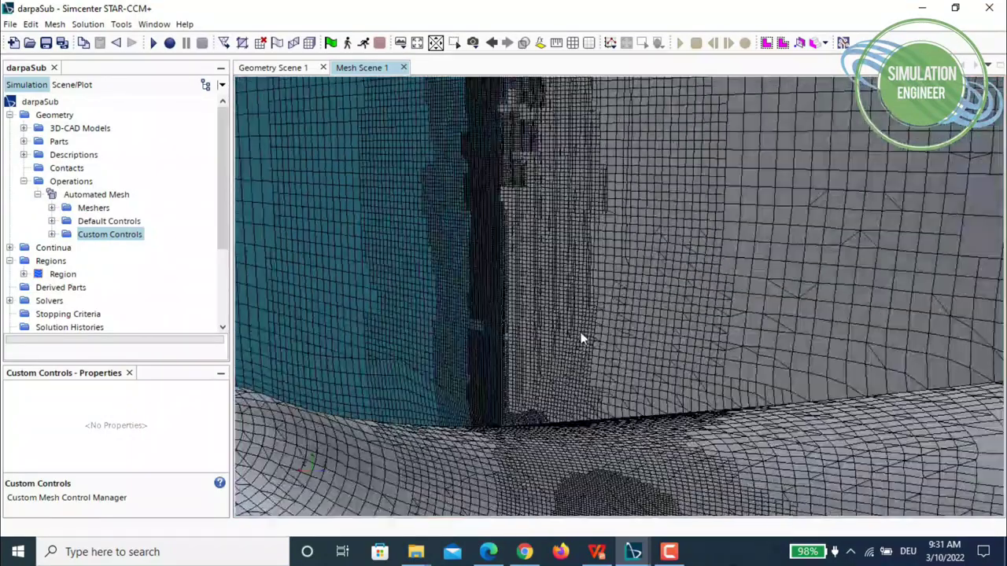
{"action": "left_click_drag", "start_coordinate": [582, 338], "coordinate": [594, 309]}
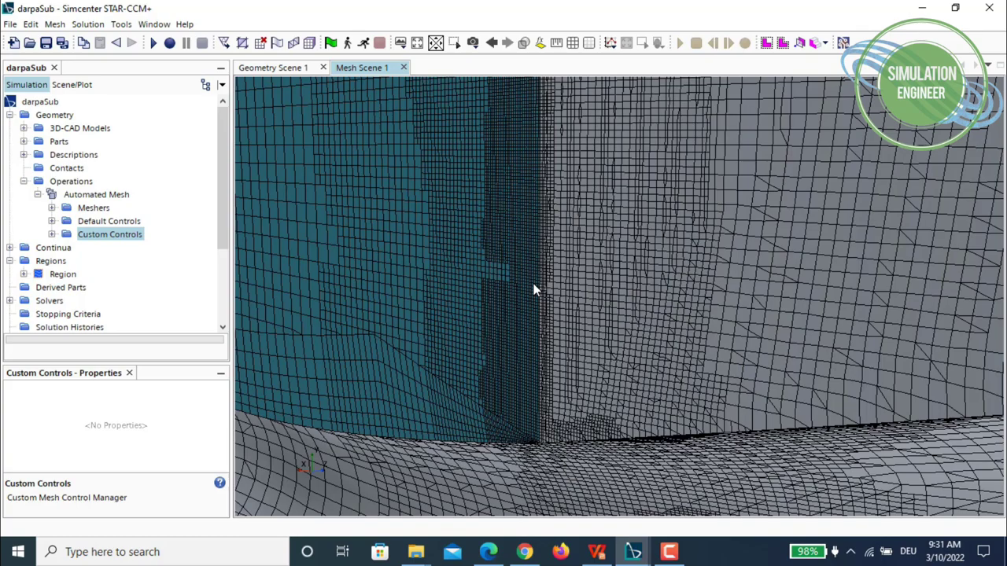
{"action": "scroll", "coordinate": [533, 290], "scroll_direction": "down", "scroll_amount": 8}
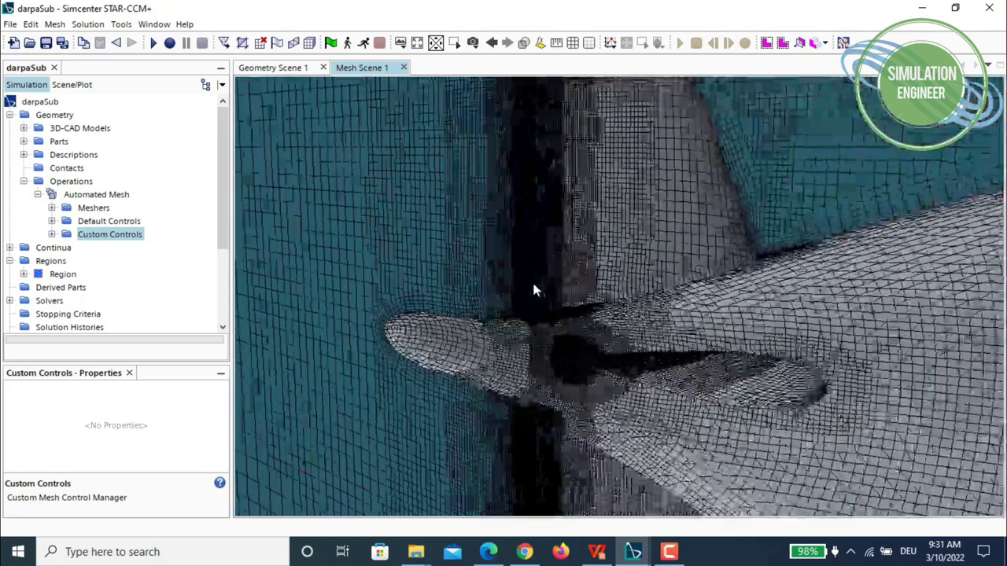
{"action": "middle_click_drag", "start_coordinate": [588, 406], "coordinate": [642, 233]}
{"action": "scroll", "coordinate": [641, 233], "scroll_direction": "up", "scroll_amount": 10}
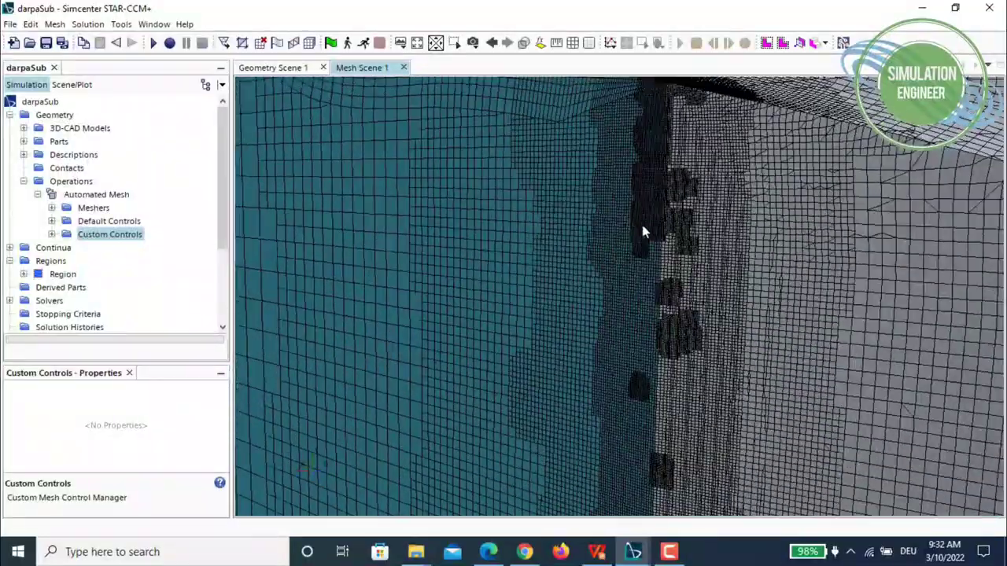
{"action": "scroll", "coordinate": [654, 221], "scroll_direction": "down", "scroll_amount": 5}
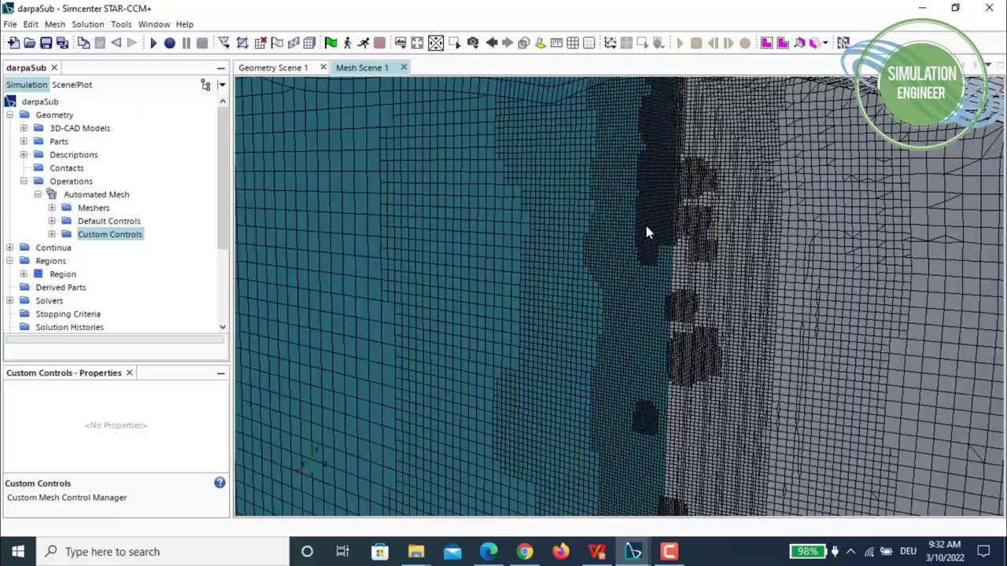
{"action": "scroll", "coordinate": [638, 238], "scroll_direction": "down", "scroll_amount": 6}
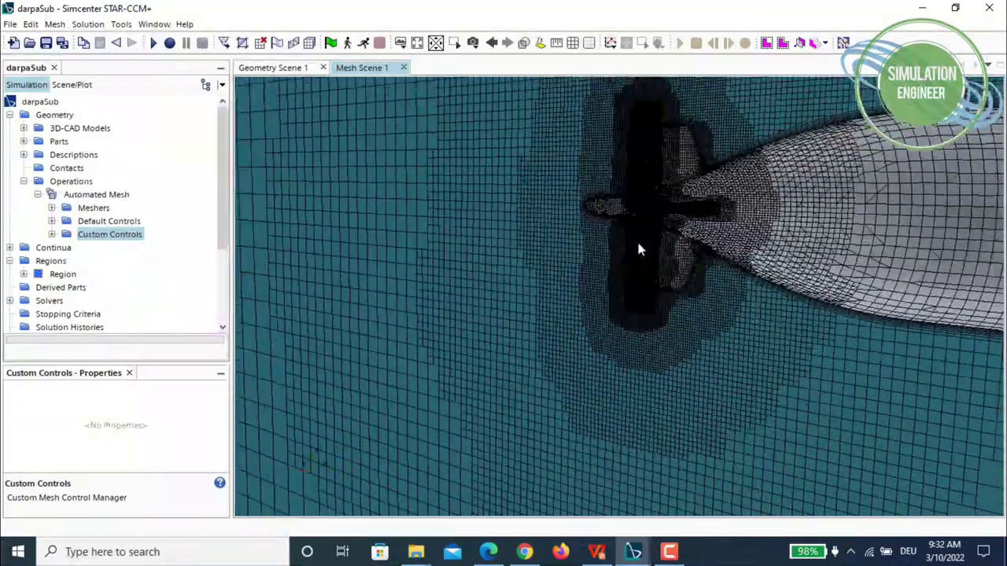
- Examine the mesh transition from the whole submarine out to the outer domain boundaries
{"action": "left_click_drag", "start_coordinate": [771, 244], "coordinate": [659, 241]}
{"action": "scroll", "coordinate": [660, 244], "scroll_direction": "up", "scroll_amount": 4}
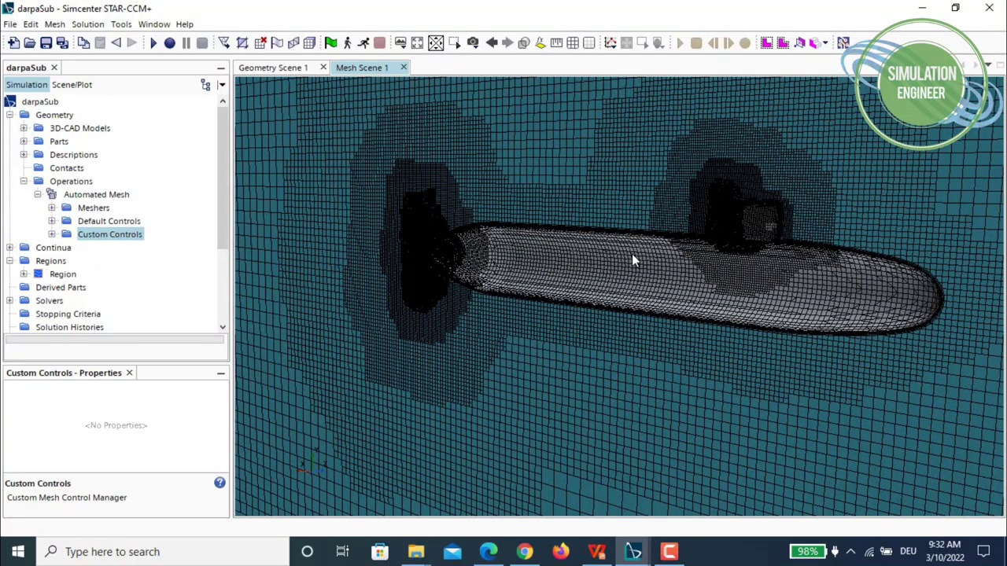
{"action": "scroll", "coordinate": [631, 253], "scroll_direction": "down", "scroll_amount": 6}
{"action": "left_click_drag", "start_coordinate": [631, 258], "coordinate": [674, 228]}
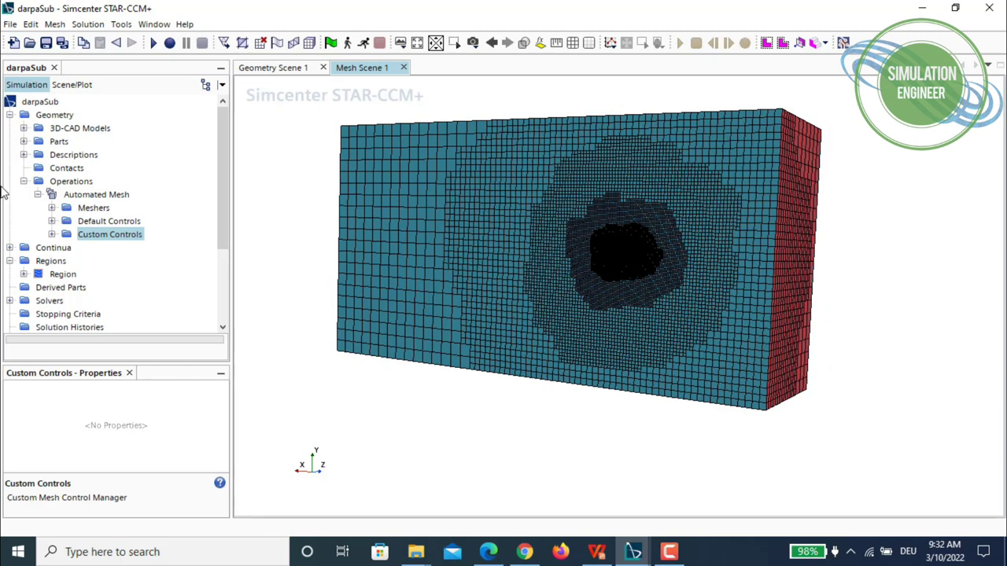
{"action": "scroll", "coordinate": [11, 209], "scroll_direction": "down", "scroll_amount": 1}
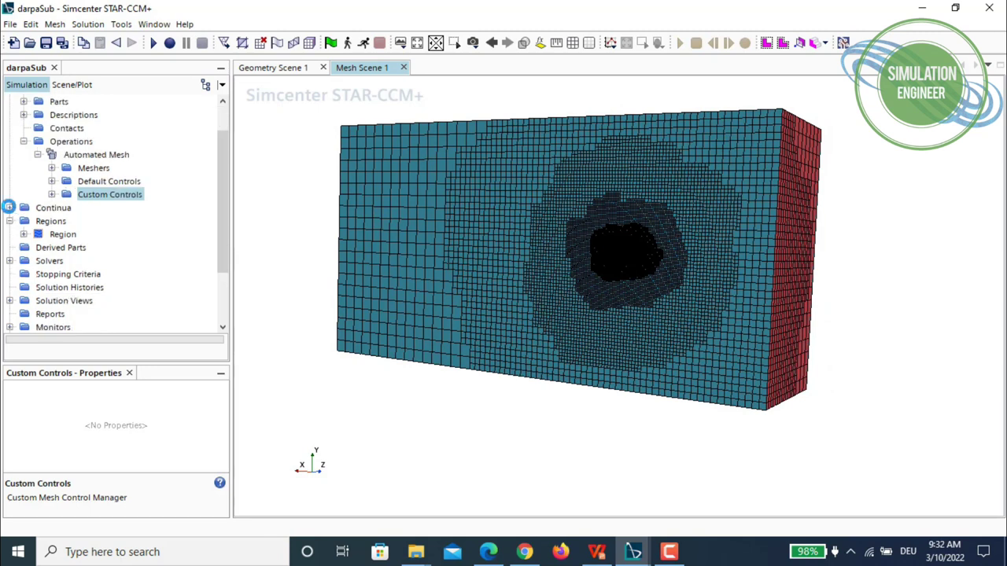
- Open the model selection for the Physics 1 continuum and choose the Liquid material with Segregated Flow
{"action": "left_click", "coordinate": [9, 208]}
{"action": "scroll", "coordinate": [47, 183], "scroll_direction": "down", "scroll_amount": 1}
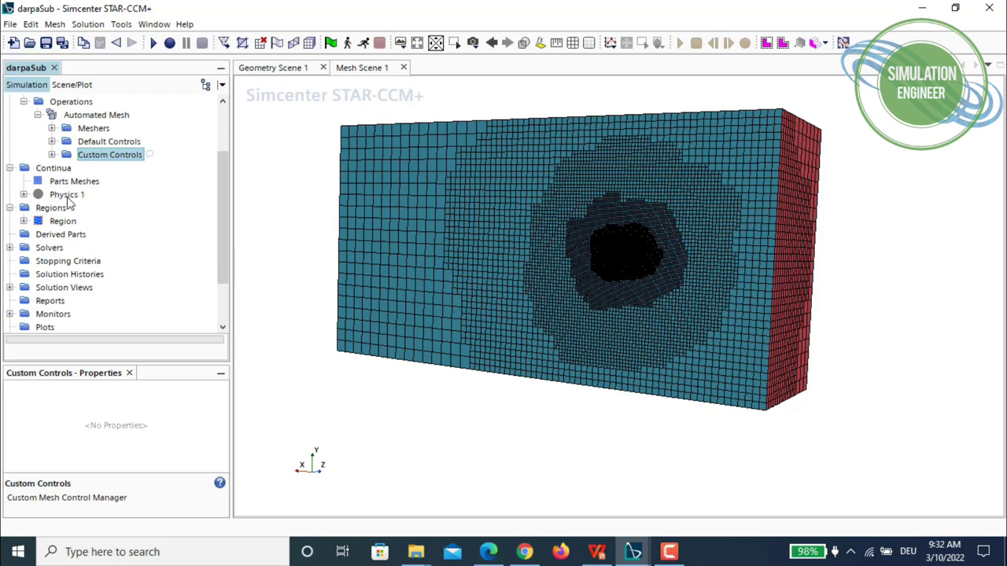
{"action": "left_click", "coordinate": [68, 197]}
{"action": "right_click", "coordinate": [64, 200]}
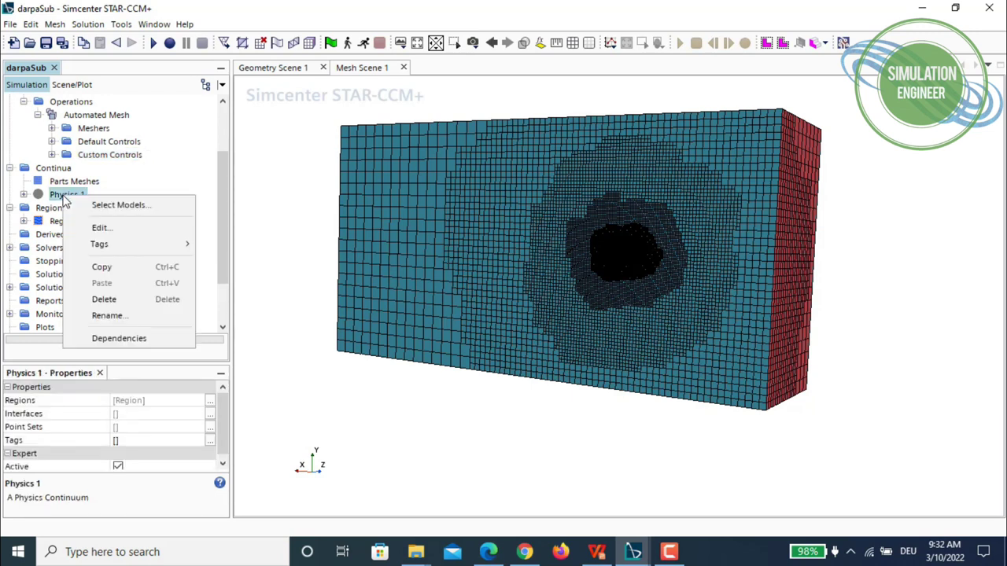
{"action": "left_click", "coordinate": [137, 208]}
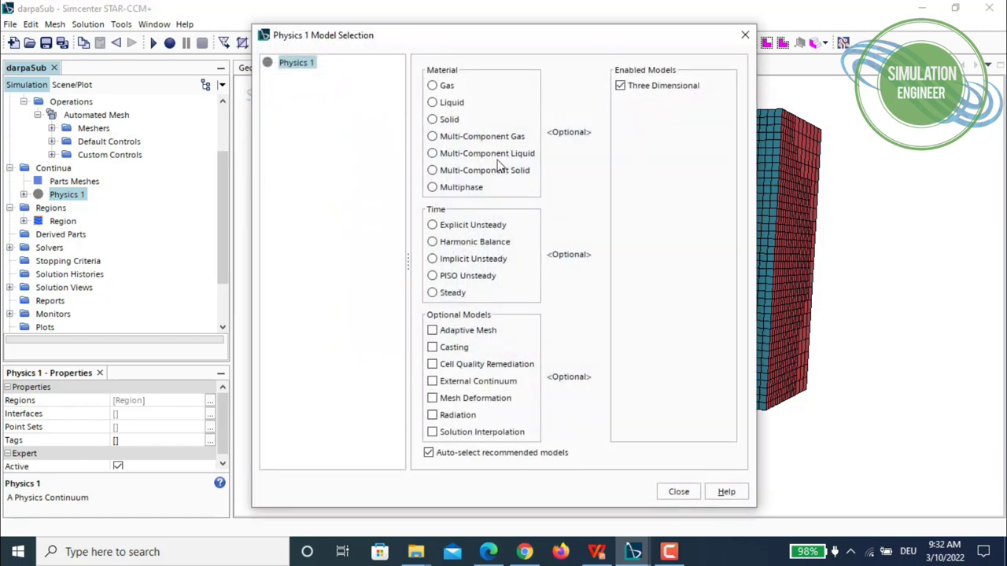
{"action": "left_click", "coordinate": [457, 107]}
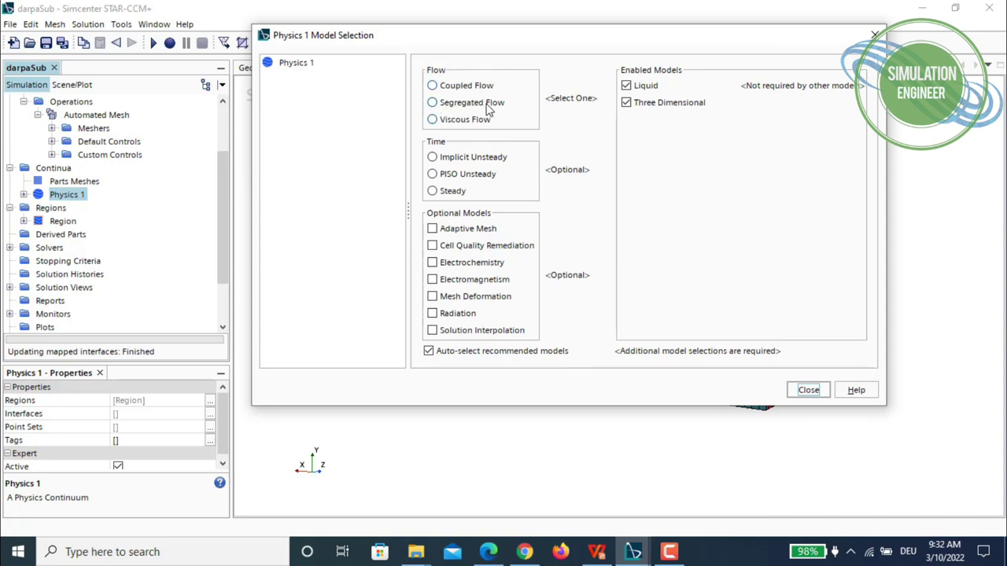
{"action": "left_click", "coordinate": [490, 103]}
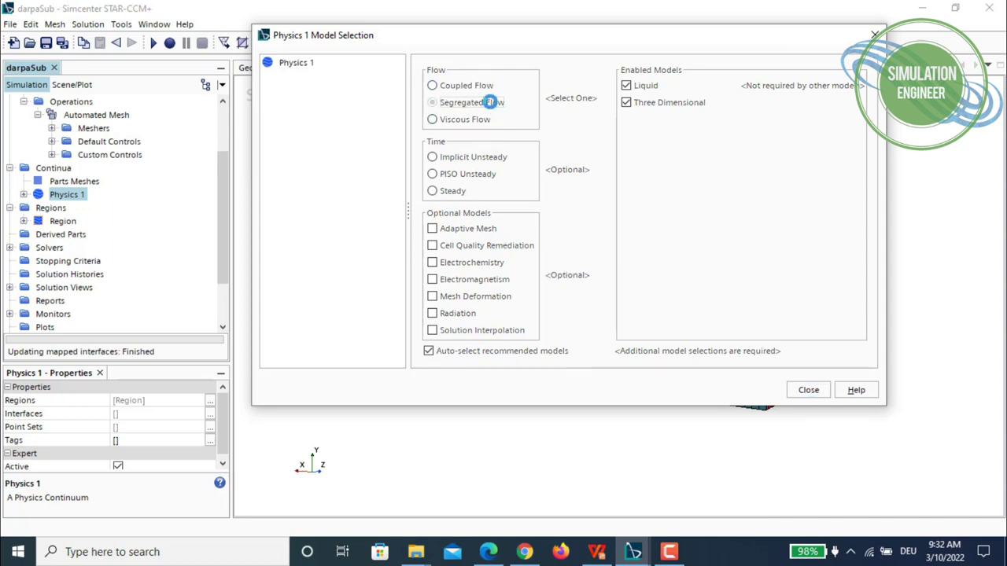
- Add the Constant Density, Steady, Turbulent and K-Omega Turbulence models to Physics 1 and finish the model selection
{"action": "left_click", "coordinate": [486, 85]}
{"action": "left_click", "coordinate": [461, 121]}
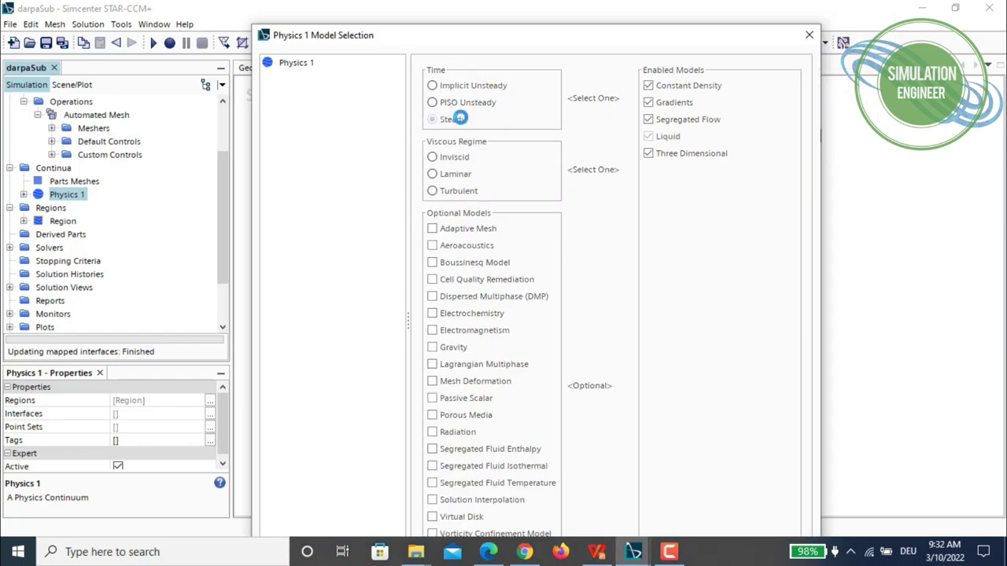
{"action": "left_click", "coordinate": [461, 121]}
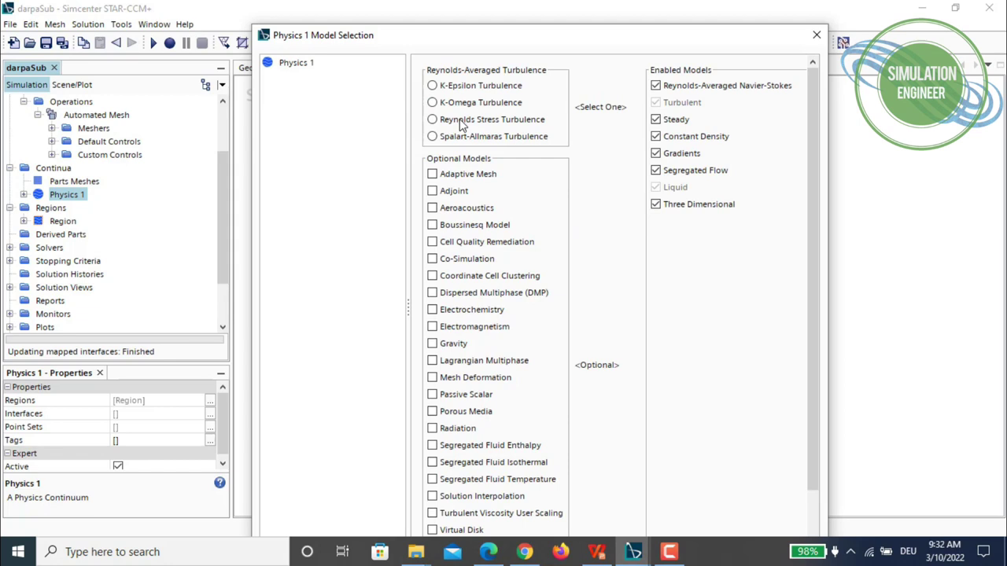
{"action": "left_click", "coordinate": [478, 106]}
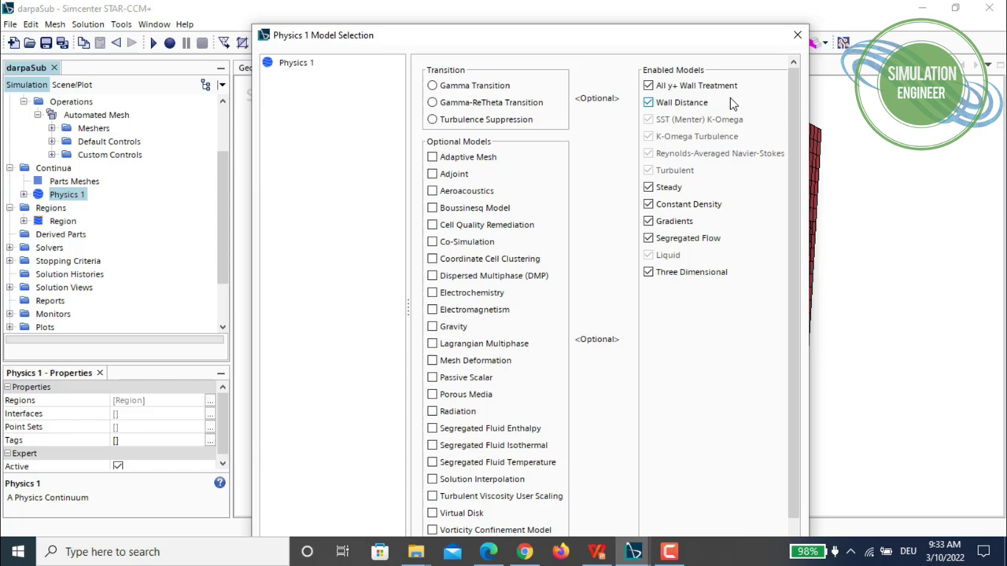
{"action": "left_click_drag", "start_coordinate": [517, 38], "coordinate": [549, 25]}
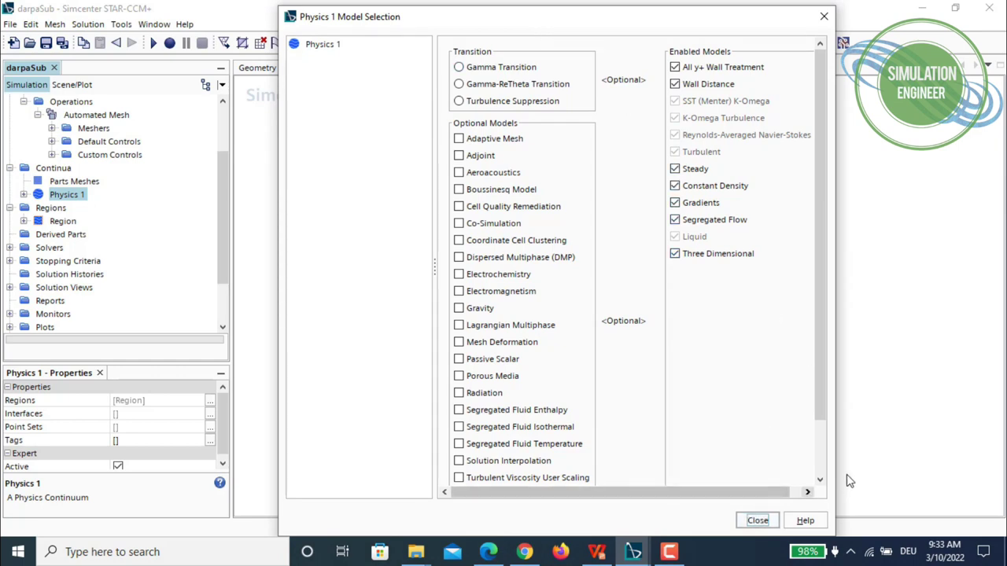
{"action": "scroll", "coordinate": [819, 457], "scroll_direction": "down", "scroll_amount": 2}
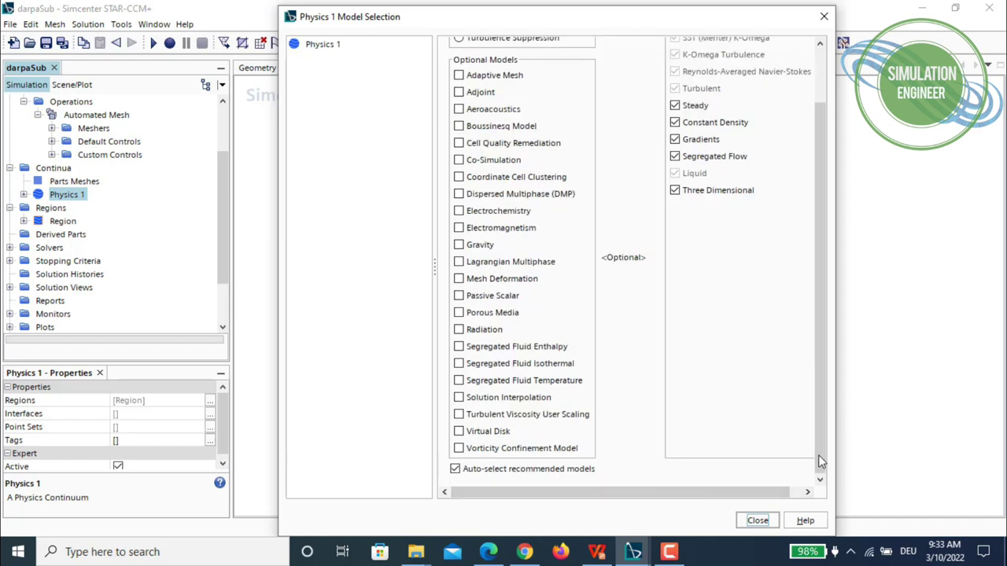
{"action": "scroll", "coordinate": [821, 454], "scroll_direction": "up", "scroll_amount": 2}
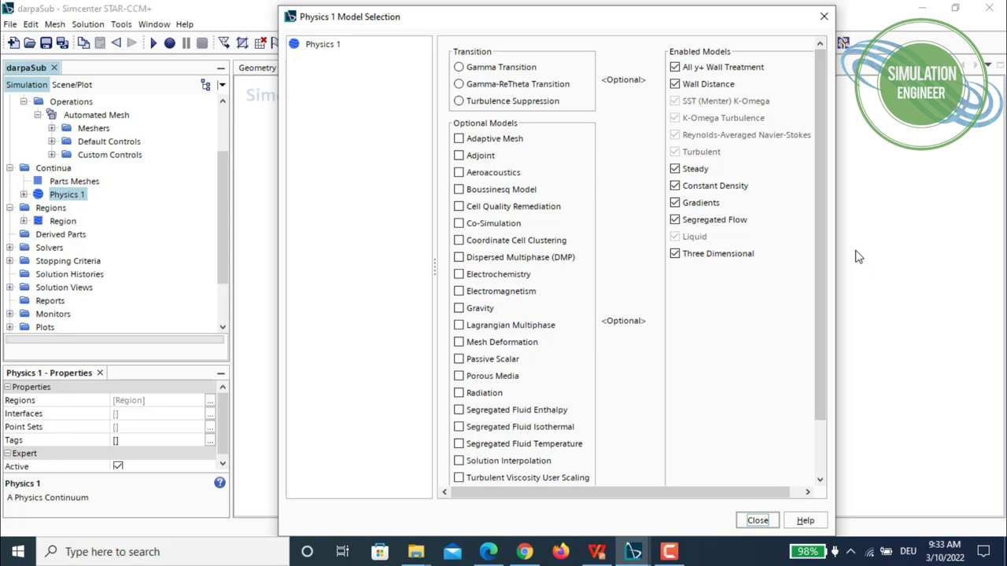
{"action": "left_click", "coordinate": [756, 521]}
- Expand the Physics 1 models down to the density and dynamic viscosity material properties of the H2O liquid
{"action": "scroll", "coordinate": [45, 184], "scroll_direction": "down", "scroll_amount": 1}
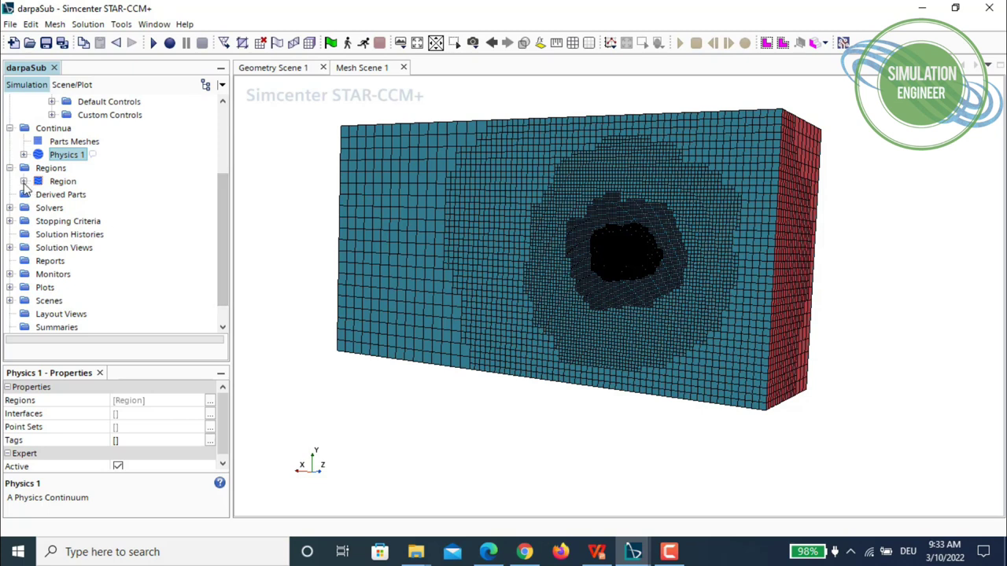
{"action": "left_click", "coordinate": [23, 155]}
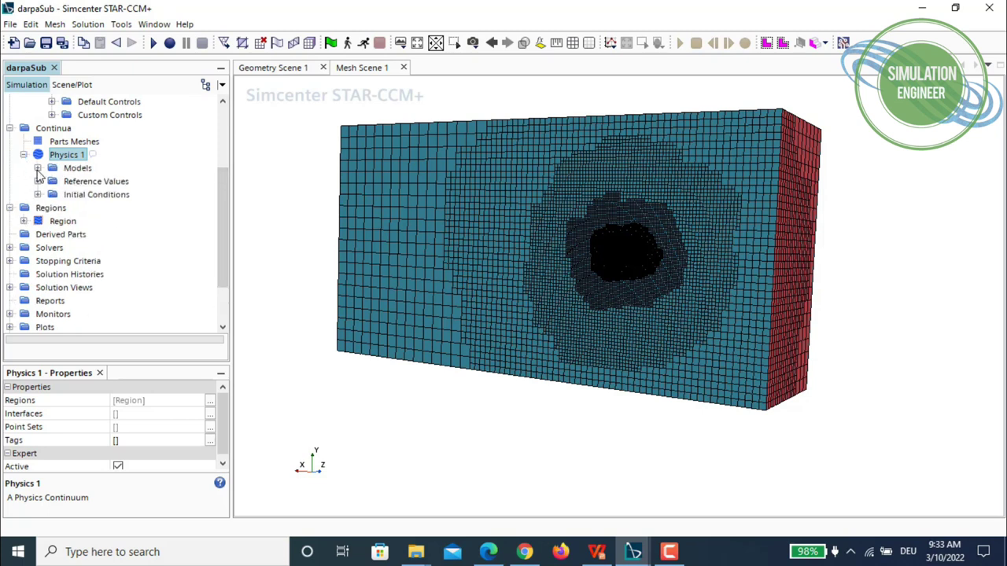
{"action": "left_click", "coordinate": [38, 169]}
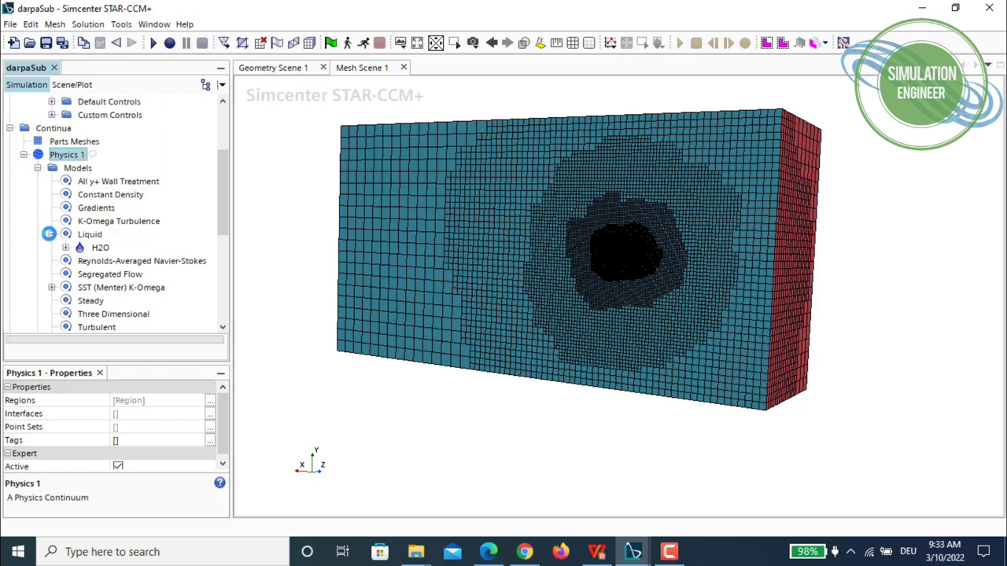
{"action": "left_click", "coordinate": [65, 209]}
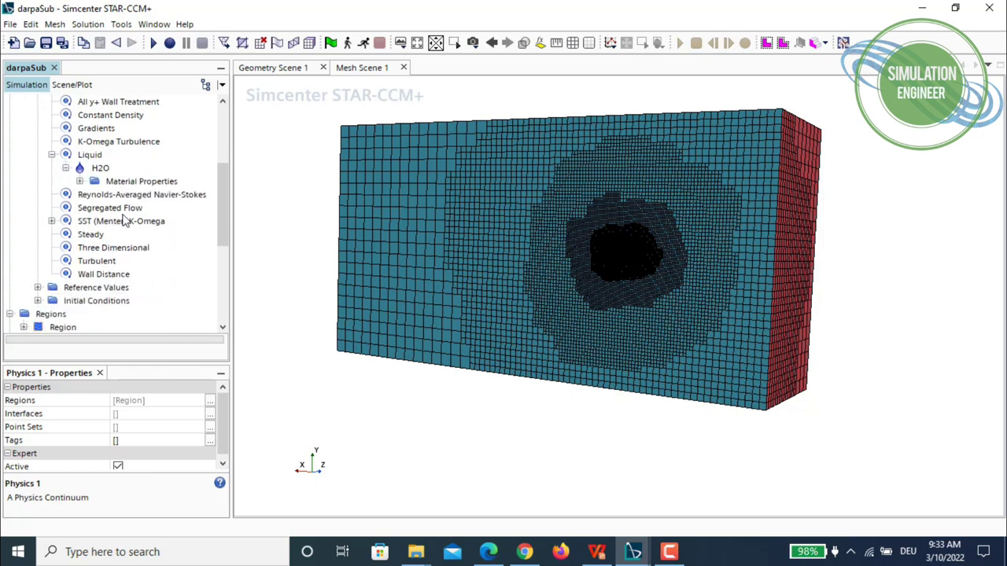
{"action": "scroll", "coordinate": [86, 187], "scroll_direction": "up", "scroll_amount": 1}
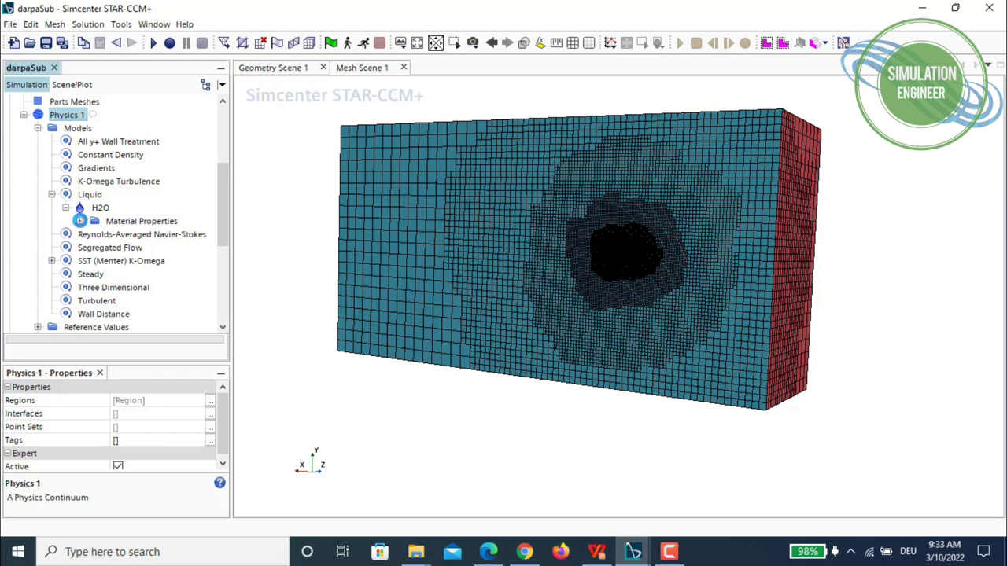
{"action": "left_click", "coordinate": [80, 221]}
{"action": "left_click", "coordinate": [93, 247]}
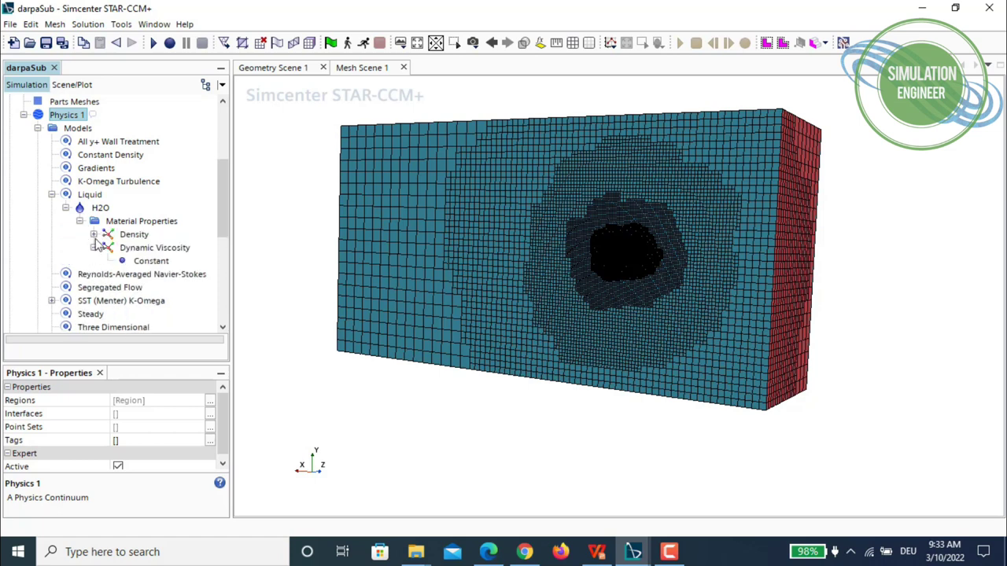
{"action": "left_click", "coordinate": [92, 234]}
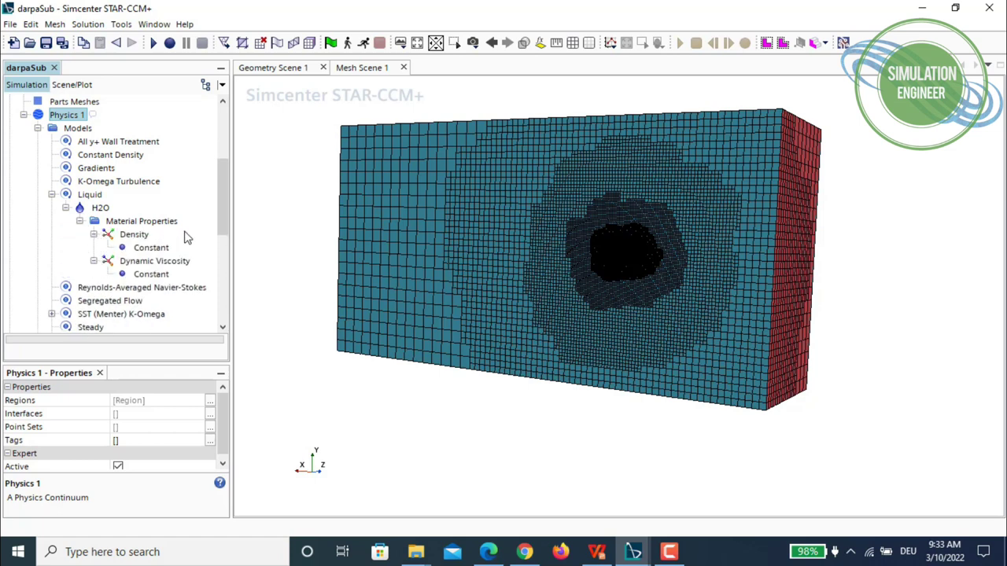
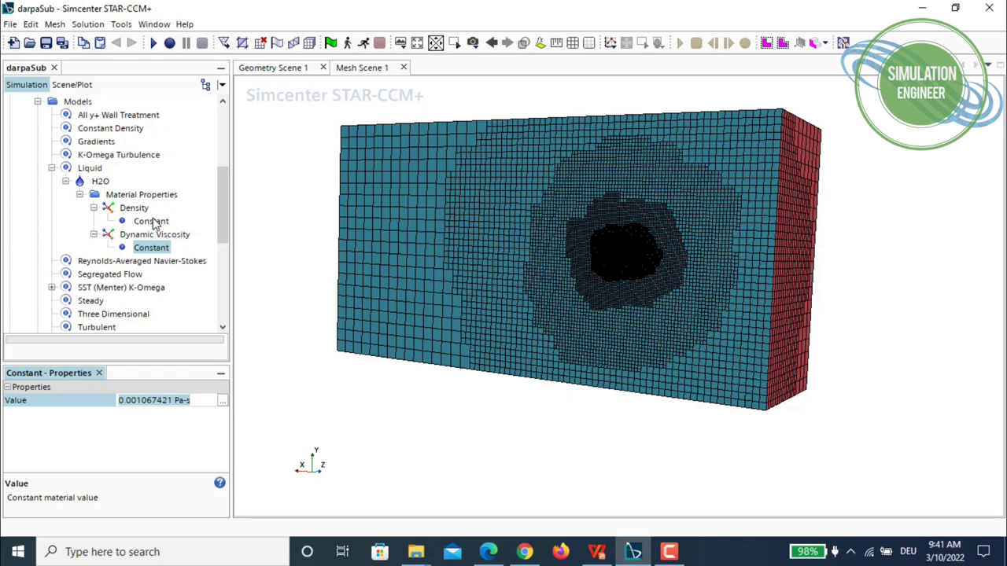
- Check the constant density and dynamic viscosity values of H2O, then collapse the Liquid model
{"action": "left_click", "coordinate": [155, 224]}
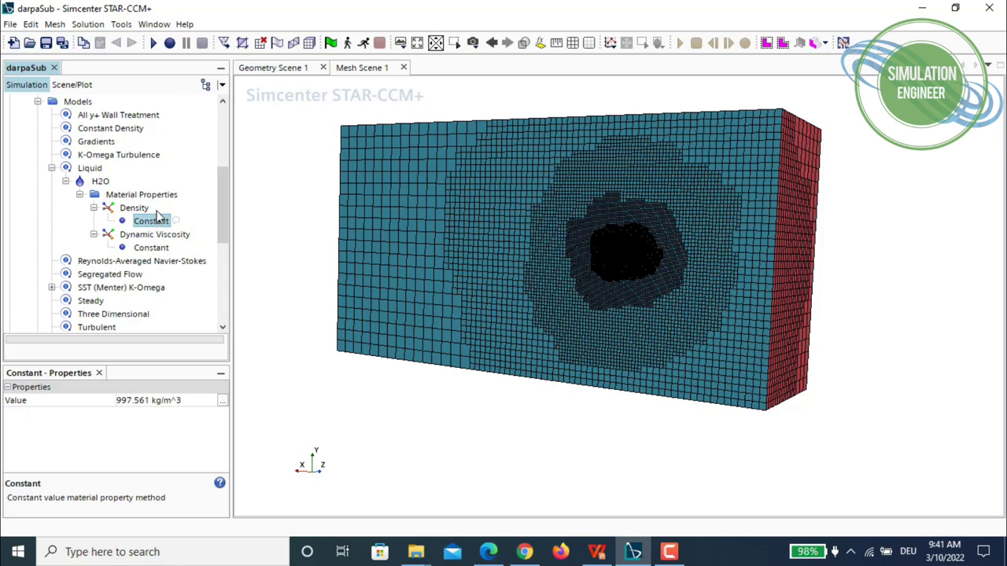
{"action": "scroll", "coordinate": [150, 199], "scroll_direction": "up", "scroll_amount": 1}
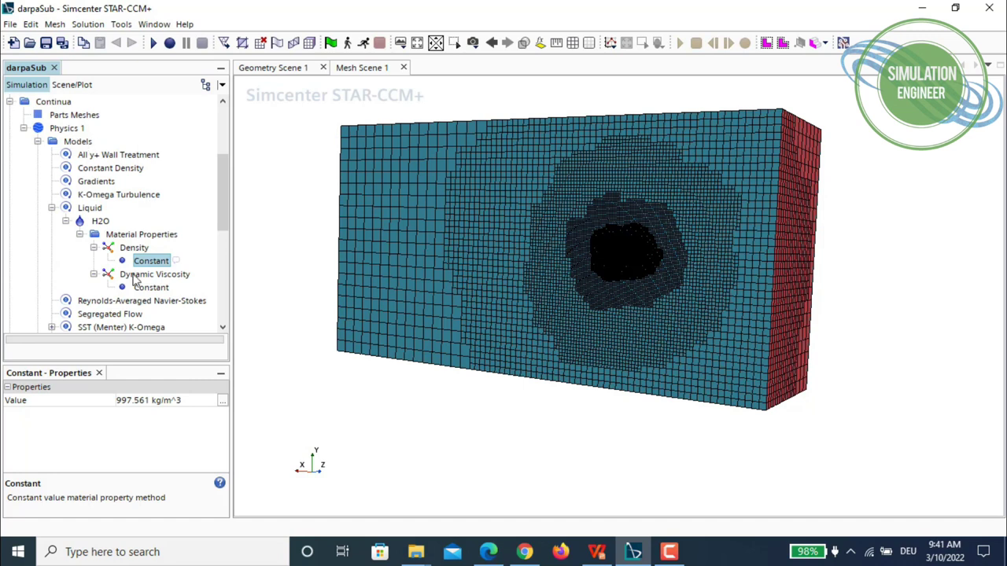
{"action": "scroll", "coordinate": [153, 277], "scroll_direction": "down", "scroll_amount": 1}
{"action": "left_click", "coordinate": [153, 249]}
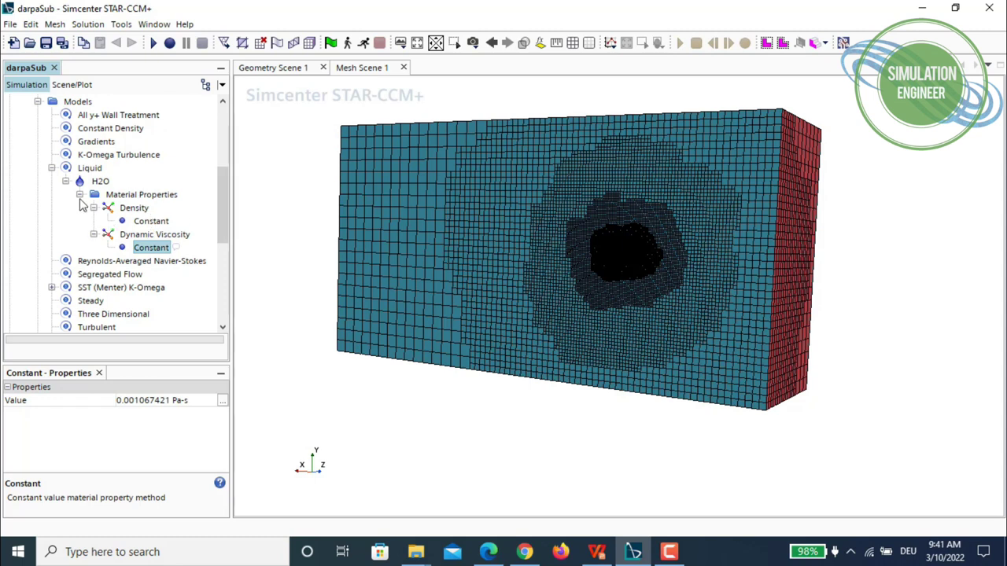
{"action": "left_click", "coordinate": [51, 168]}
- Set the initial velocity of the Physics 1 continuum to [3.046, 0.0, 0.0] m/s
{"action": "scroll", "coordinate": [174, 167], "scroll_direction": "down", "scroll_amount": 2}
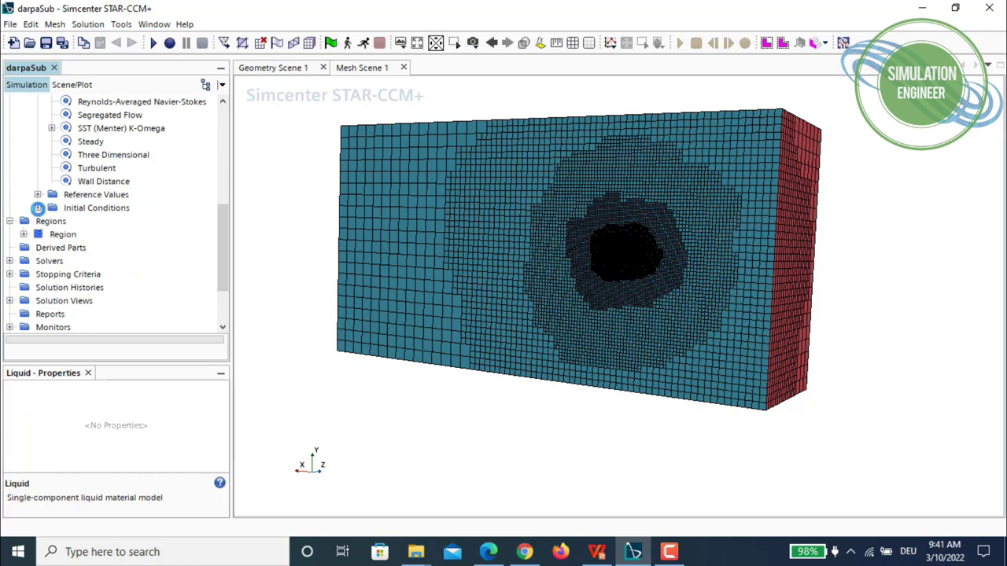
{"action": "left_click", "coordinate": [38, 208]}
{"action": "left_click", "coordinate": [92, 289]}
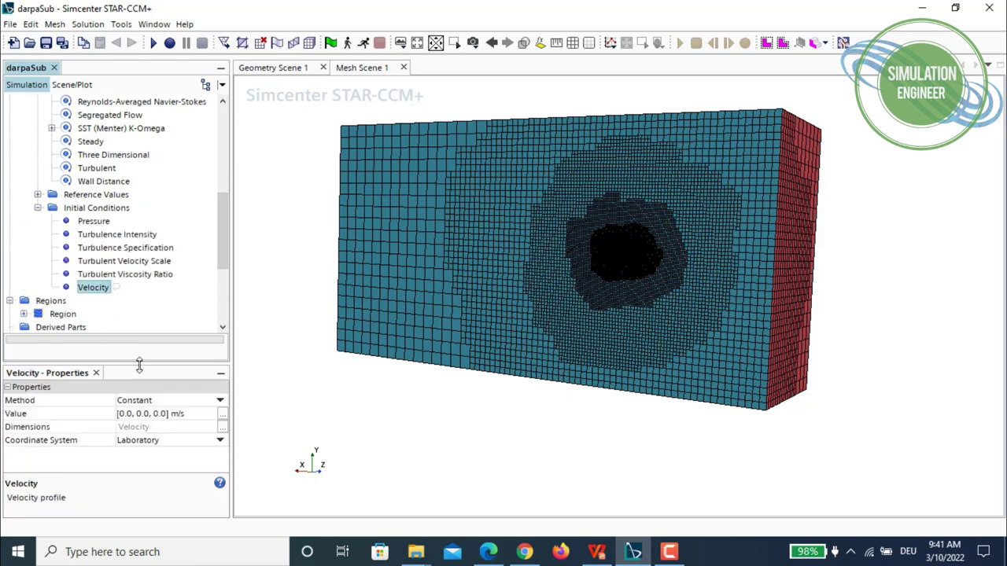
{"action": "left_click", "coordinate": [132, 417]}
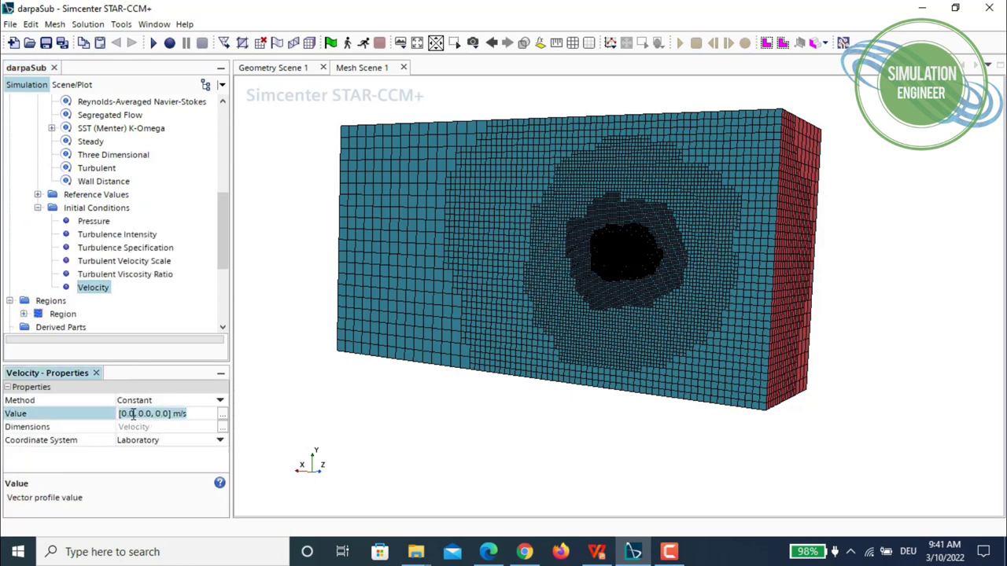
{"action": "double_click", "coordinate": [124, 414]}
{"action": "type", "text": "1.046"}
{"action": "key", "text": "Return"}
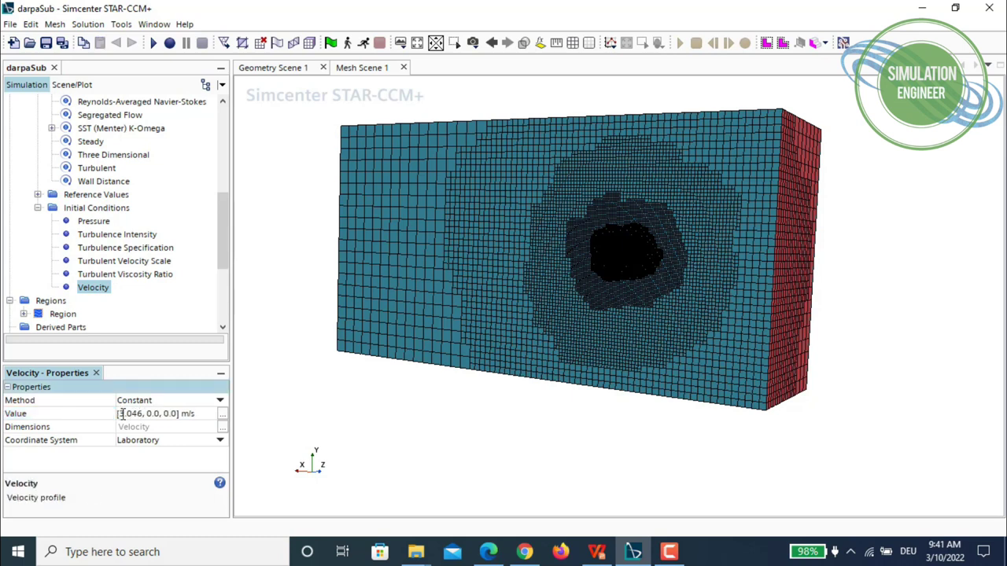
- Examine the flow direction and turbulence specification methods of the Fluid.inlet boundary
{"action": "scroll", "coordinate": [121, 198], "scroll_direction": "down", "scroll_amount": 1}
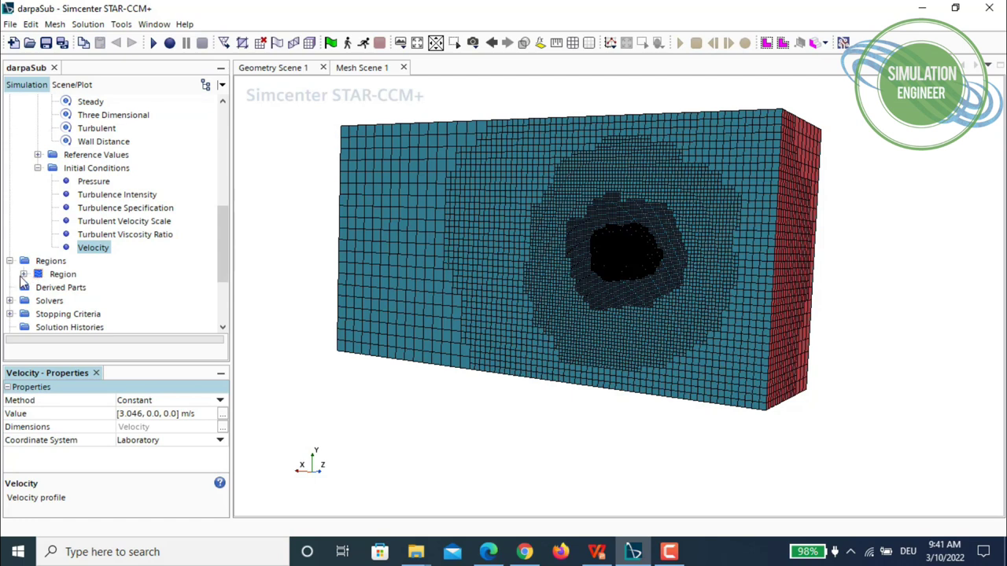
{"action": "left_click", "coordinate": [24, 274]}
{"action": "scroll", "coordinate": [39, 256], "scroll_direction": "down", "scroll_amount": 1}
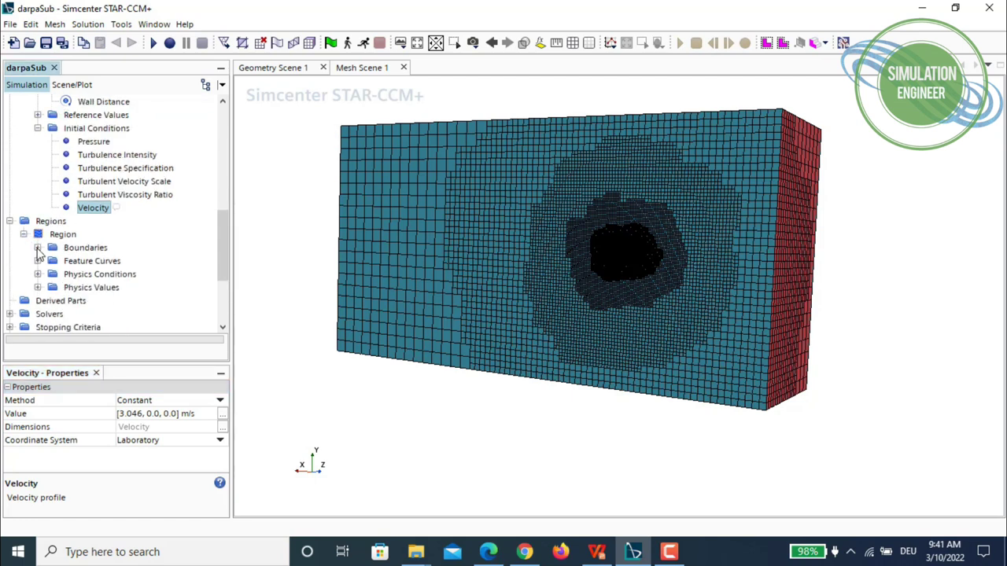
{"action": "left_click", "coordinate": [37, 248]}
{"action": "scroll", "coordinate": [138, 168], "scroll_direction": "down", "scroll_amount": 3}
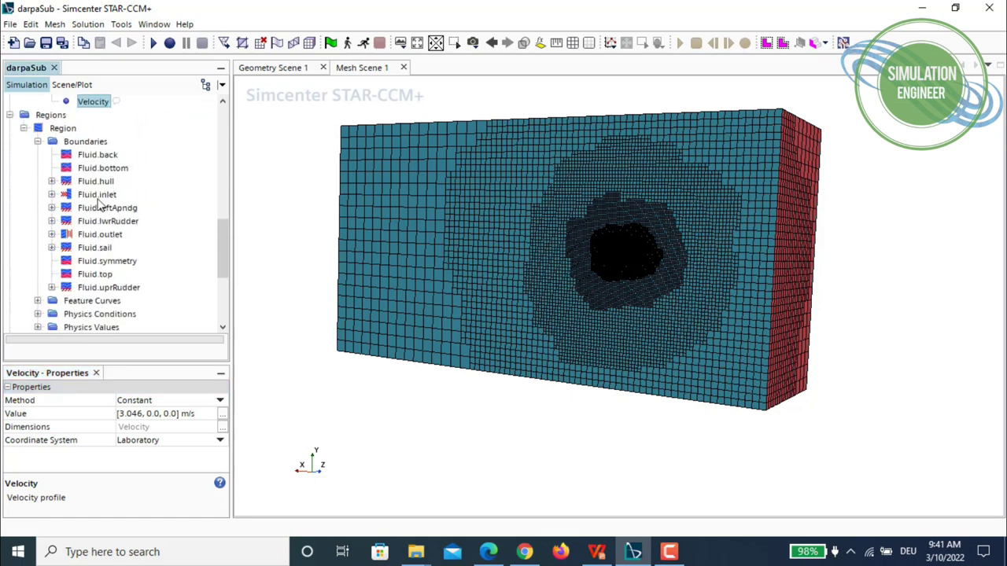
{"action": "left_click", "coordinate": [51, 194]}
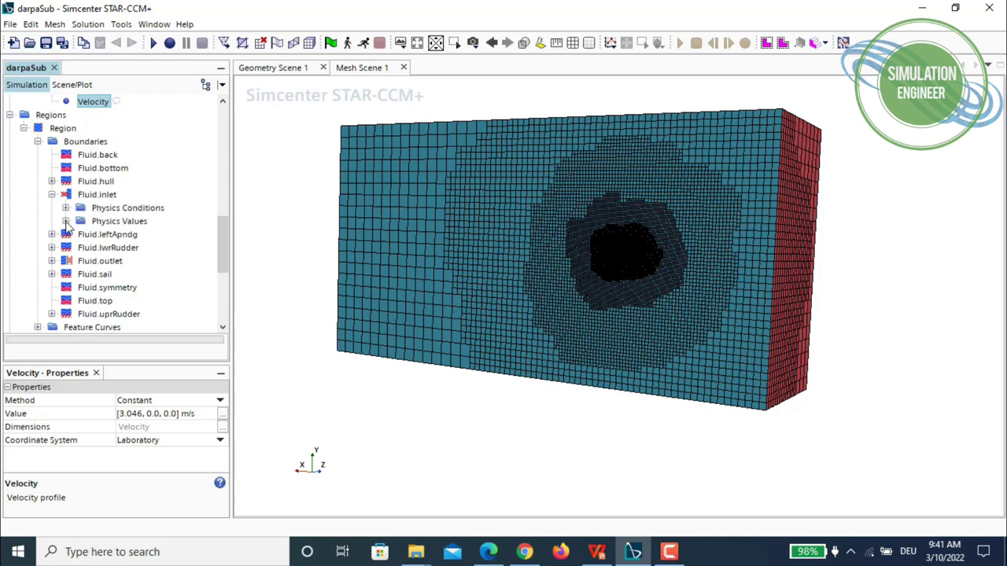
{"action": "left_click", "coordinate": [66, 221]}
{"action": "left_click", "coordinate": [66, 207]}
{"action": "left_click", "coordinate": [159, 222]}
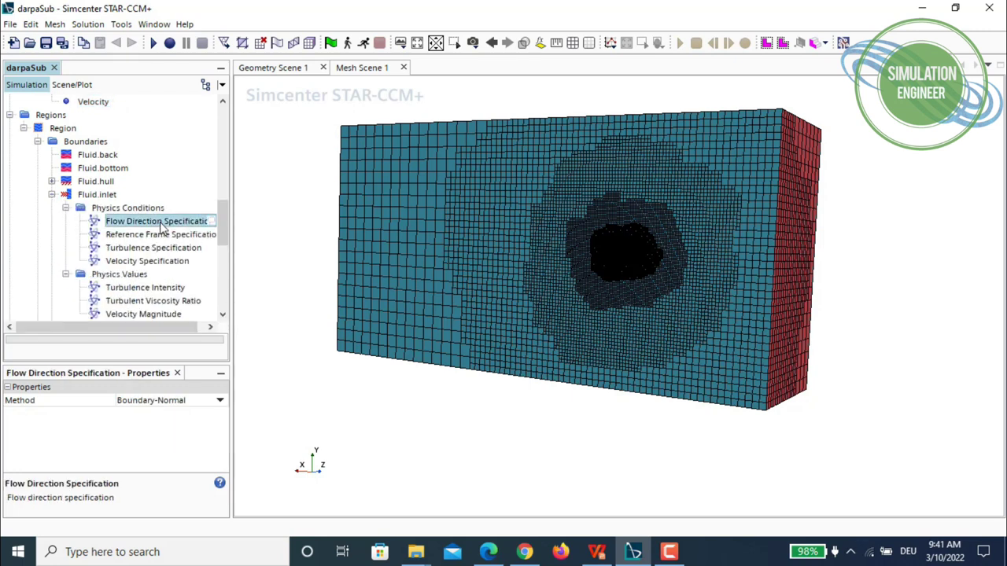
{"action": "left_click", "coordinate": [149, 249]}
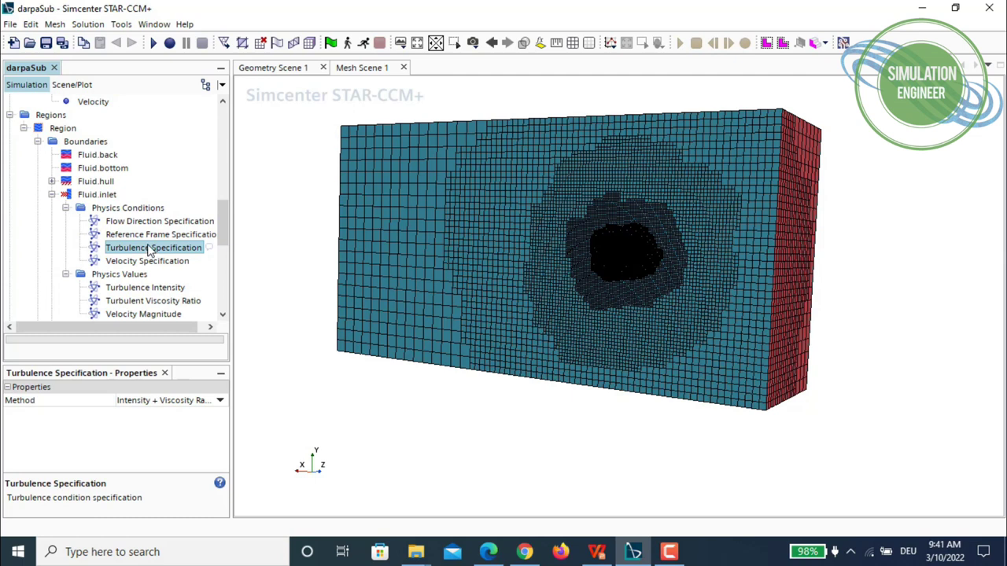
- Check the turbulence intensity and turbulent viscosity ratio values of the Fluid.inlet boundary
{"action": "scroll", "coordinate": [155, 250], "scroll_direction": "down", "scroll_amount": 1}
{"action": "left_click", "coordinate": [150, 247]}
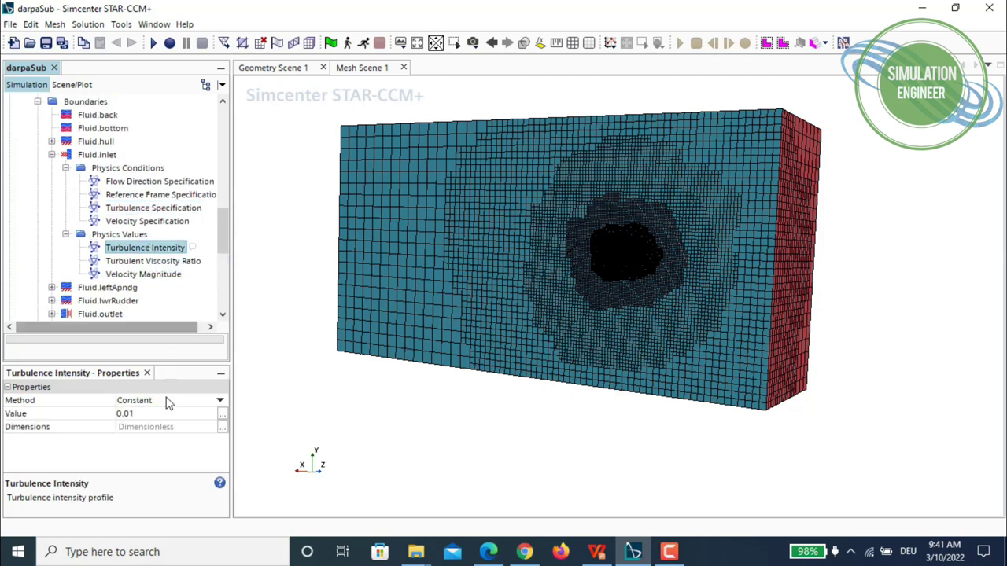
{"action": "left_click", "coordinate": [153, 264]}
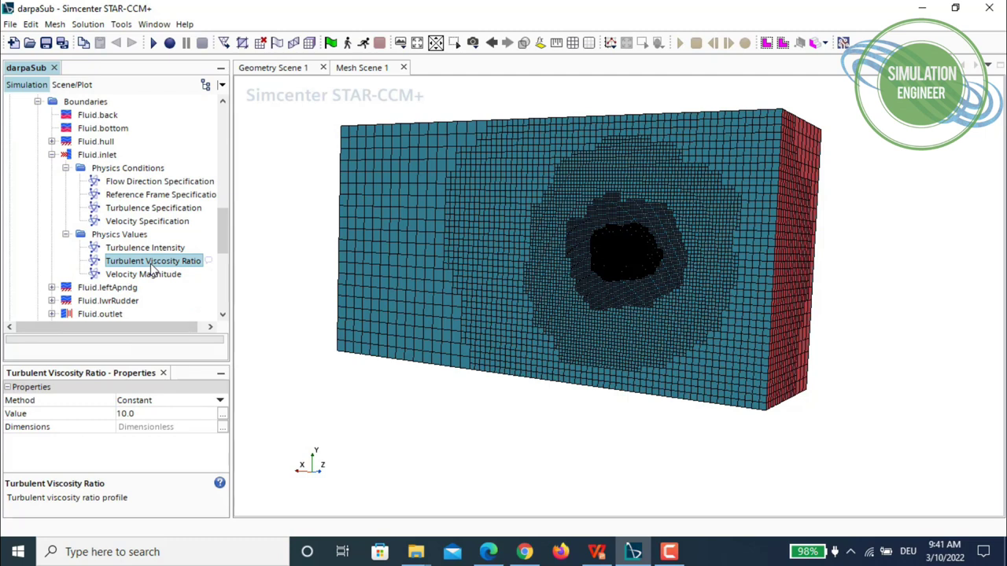
- Set the velocity magnitude of the Fluid.inlet boundary to 3.046 m/s, then collapse the Region node
{"action": "left_click", "coordinate": [146, 273]}
{"action": "left_click", "coordinate": [128, 414]}
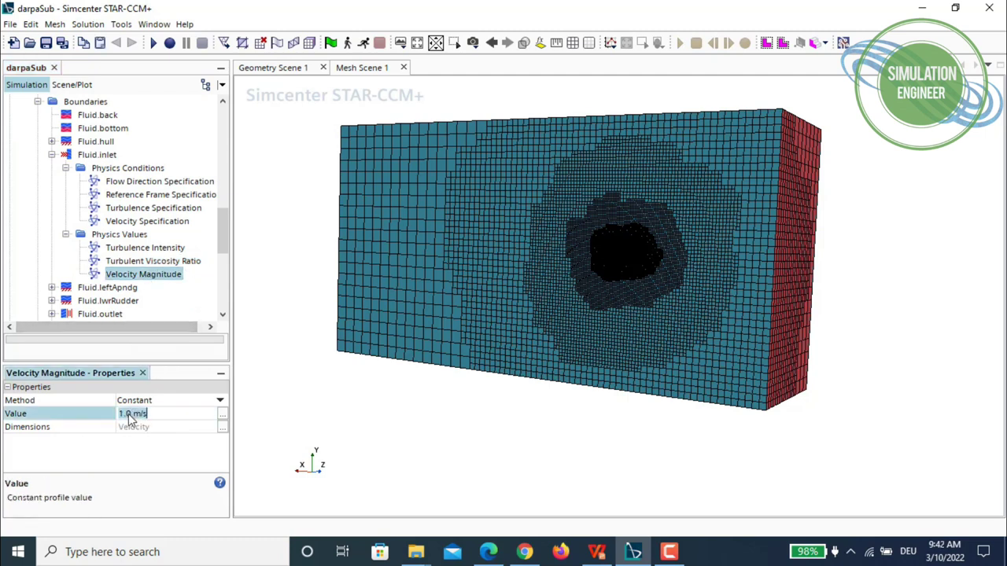
{"action": "type", "text": "3.046"}
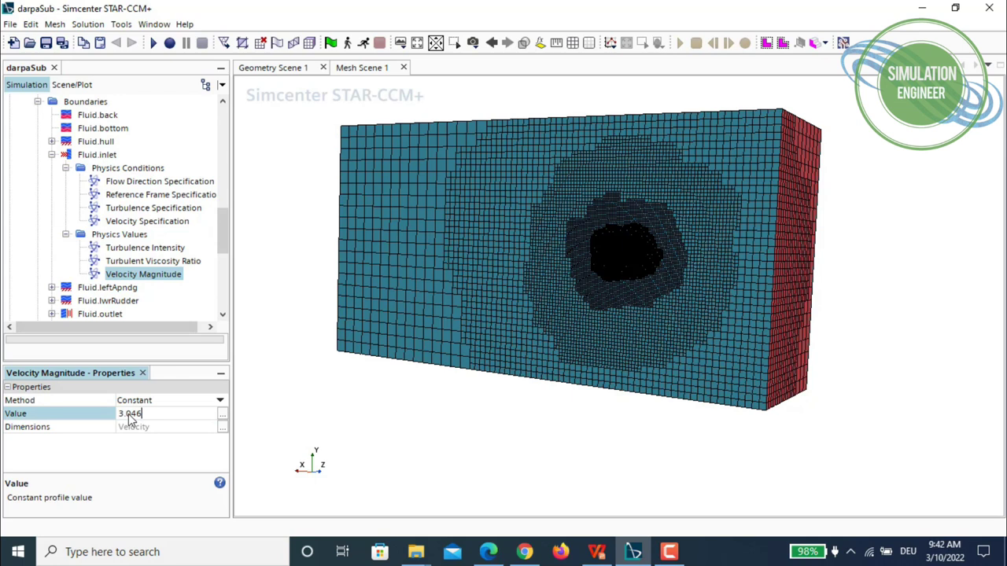
{"action": "key", "text": "Return"}
{"action": "scroll", "coordinate": [102, 250], "scroll_direction": "up", "scroll_amount": 3}
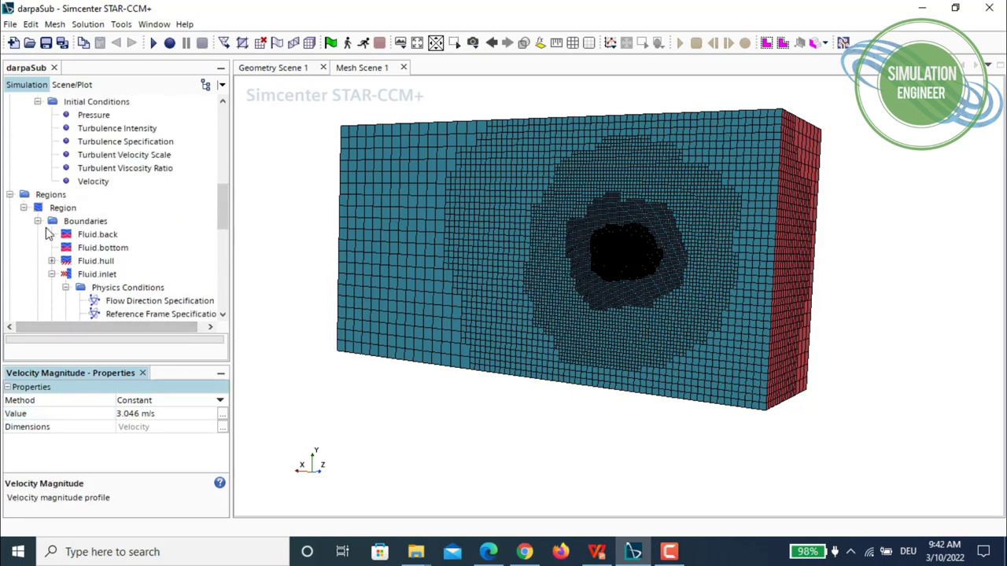
{"action": "left_click", "coordinate": [24, 208]}
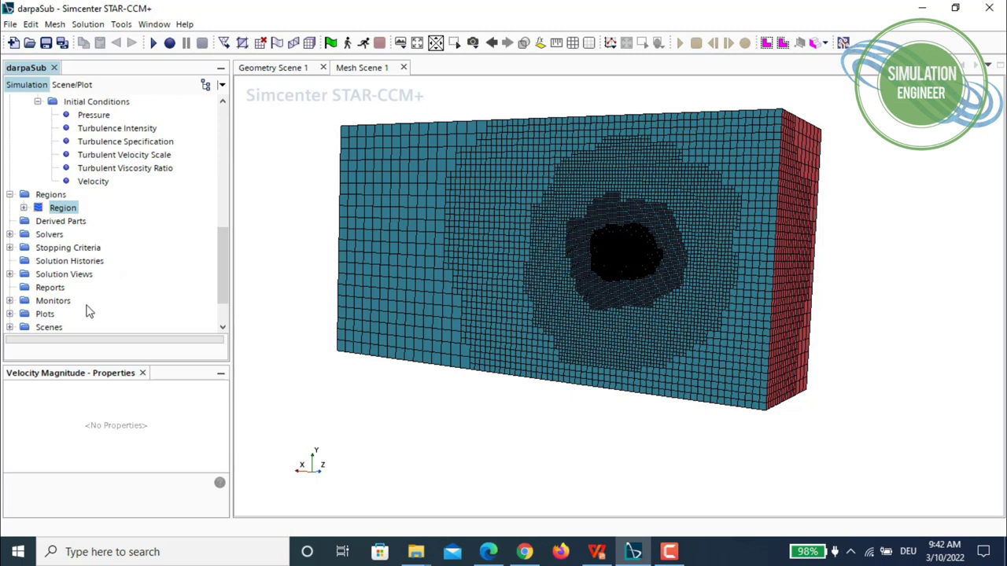
- Create a new Force report from the Flow / Energy category
{"action": "scroll", "coordinate": [49, 303], "scroll_direction": "down", "scroll_amount": 2}
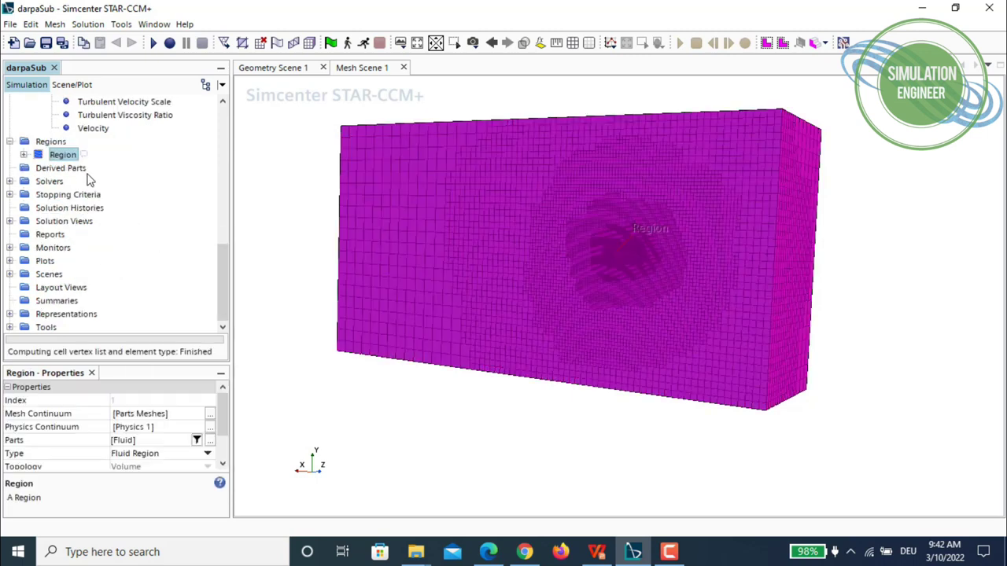
{"action": "left_click", "coordinate": [47, 183]}
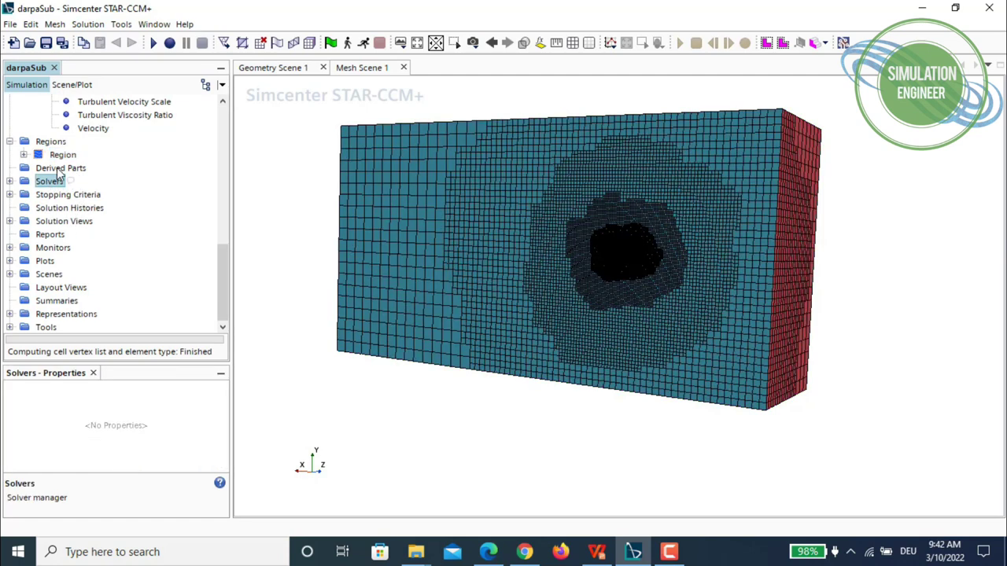
{"action": "left_click", "coordinate": [49, 235]}
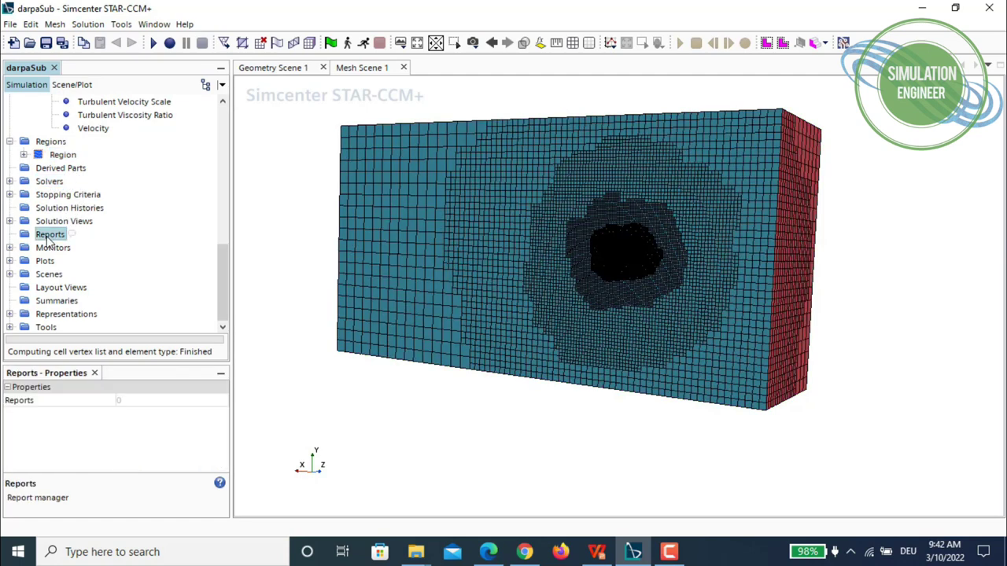
{"action": "right_click", "coordinate": [49, 239]}
{"action": "mouse_move", "coordinate": [130, 247]}
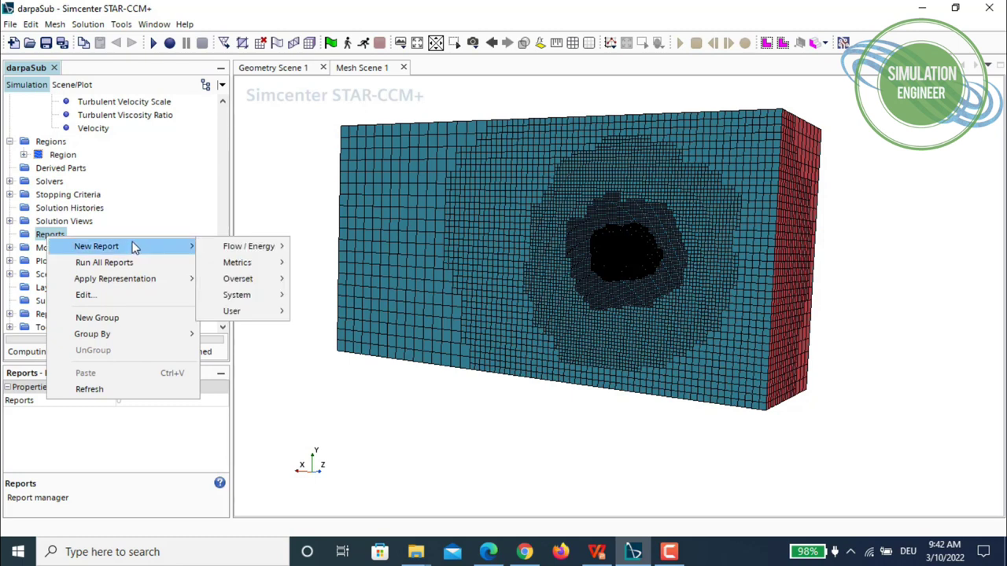
{"action": "mouse_move", "coordinate": [260, 249]}
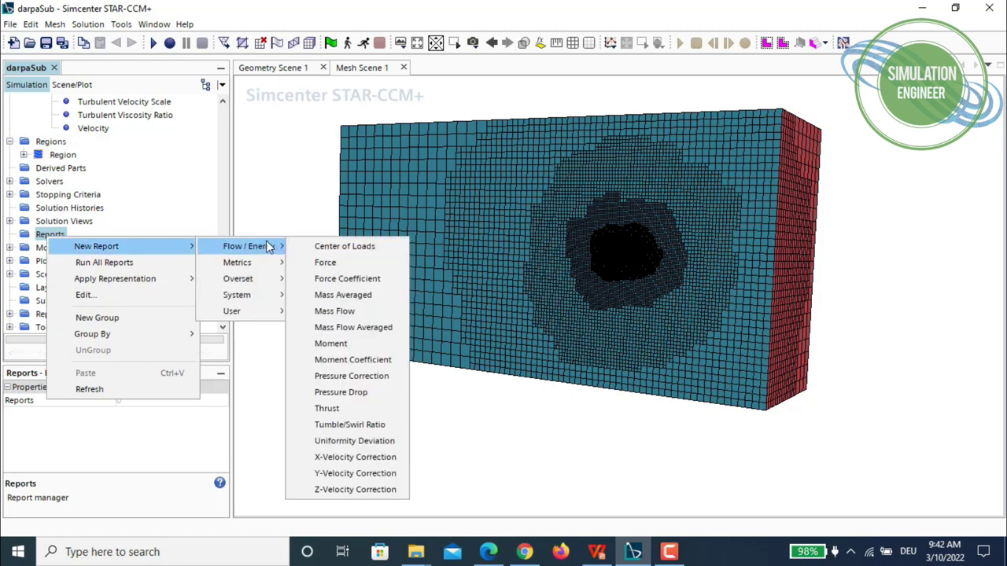
{"action": "left_click", "coordinate": [355, 263]}
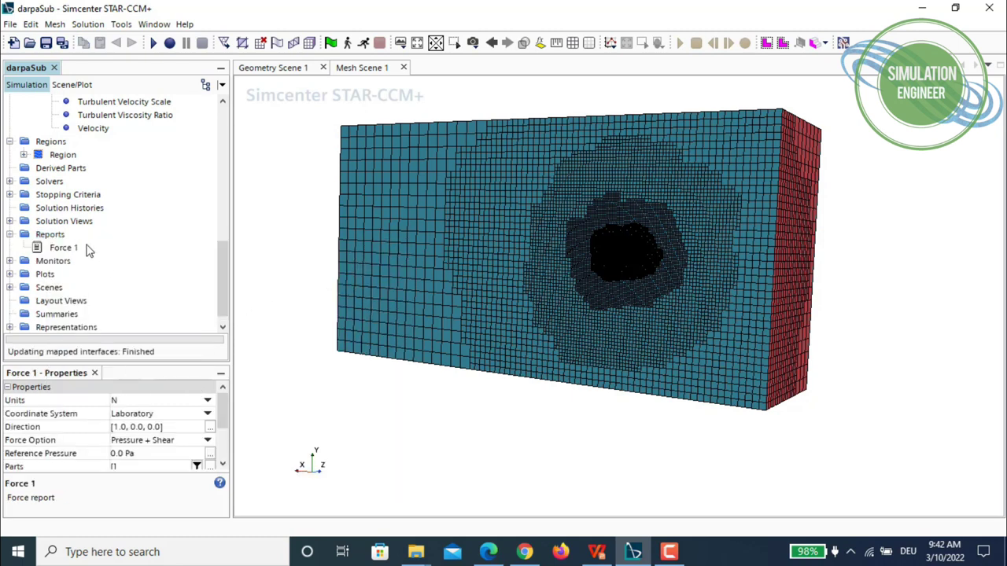
- Assign the Fluid.hull, Fluid.leftApndg, Fluid.lwrRudder, Fluid.sail and Fluid.uprRudder boundaries as the parts of the force report
{"action": "left_click", "coordinate": [211, 467]}
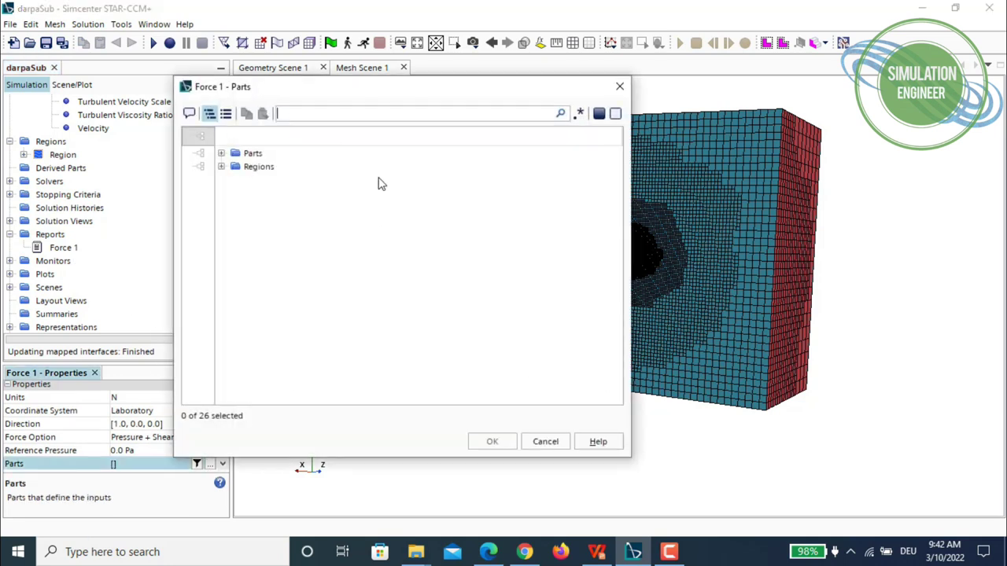
{"action": "left_click", "coordinate": [221, 167]}
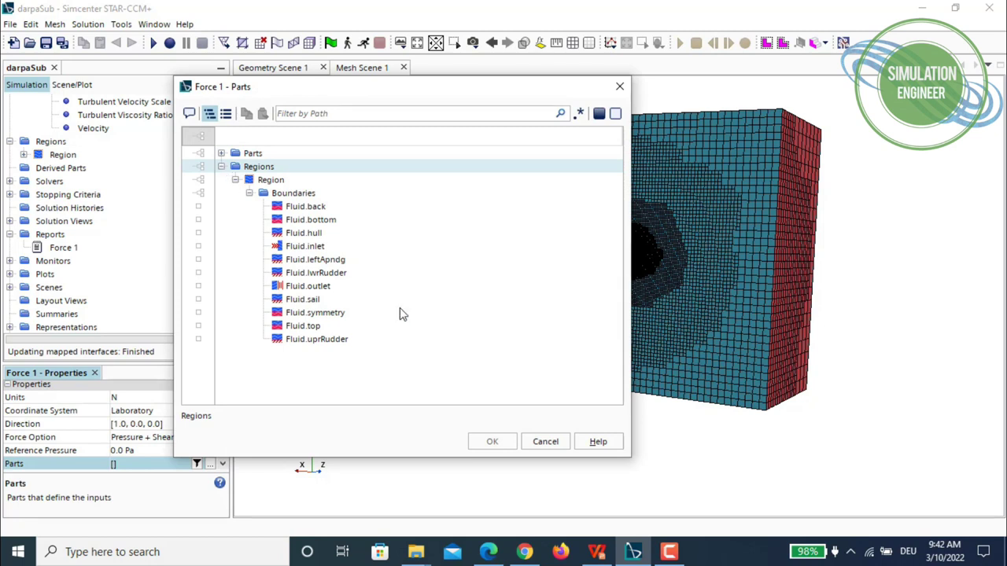
{"action": "left_click", "coordinate": [333, 339]}
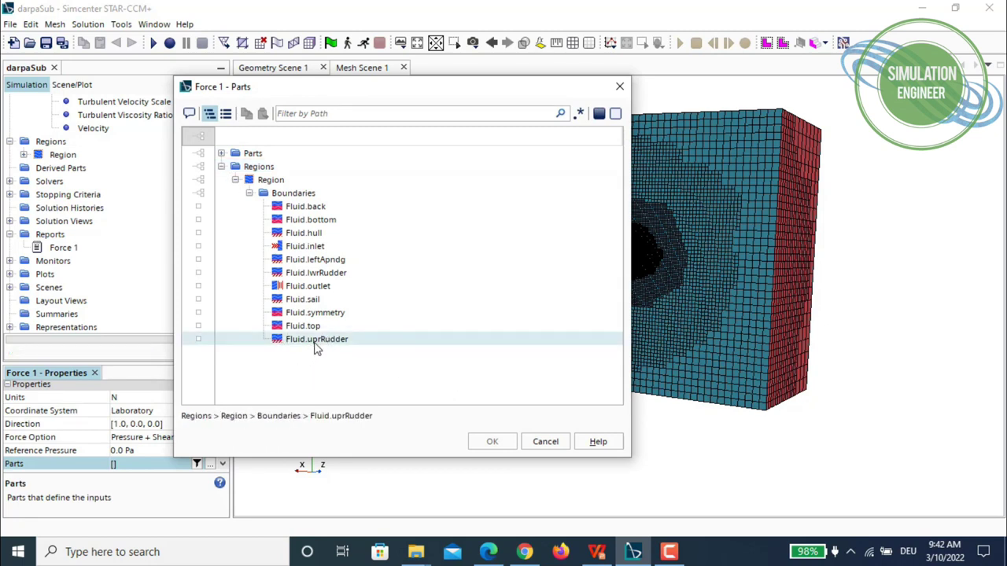
{"action": "left_click", "coordinate": [314, 344]}
{"action": "left_click", "coordinate": [313, 299], "text": "ctrl"}
{"action": "left_click", "coordinate": [322, 274], "text": "ctrl"}
{"action": "left_click", "coordinate": [333, 261], "text": "ctrl"}
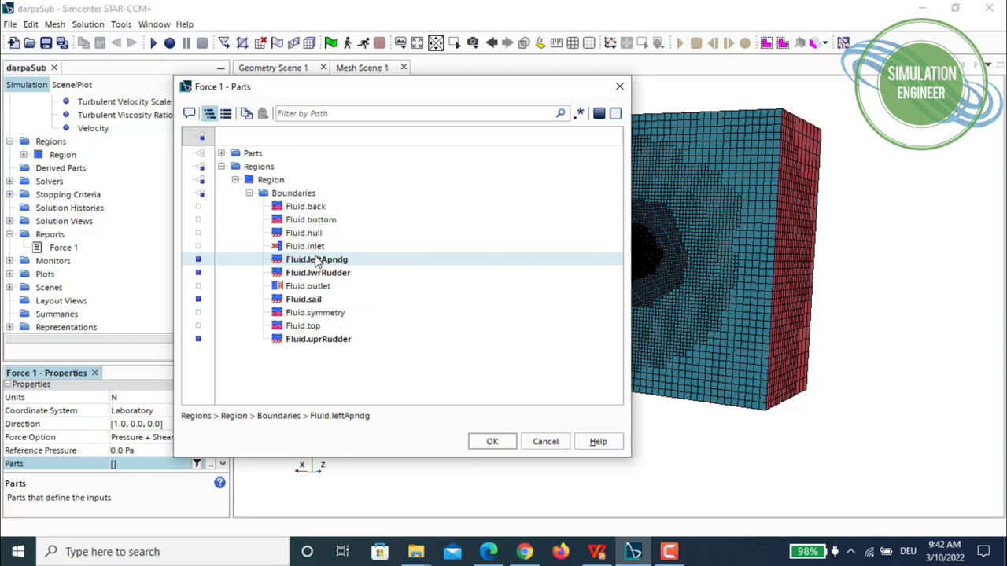
{"action": "left_click", "coordinate": [314, 235], "text": "ctrl"}
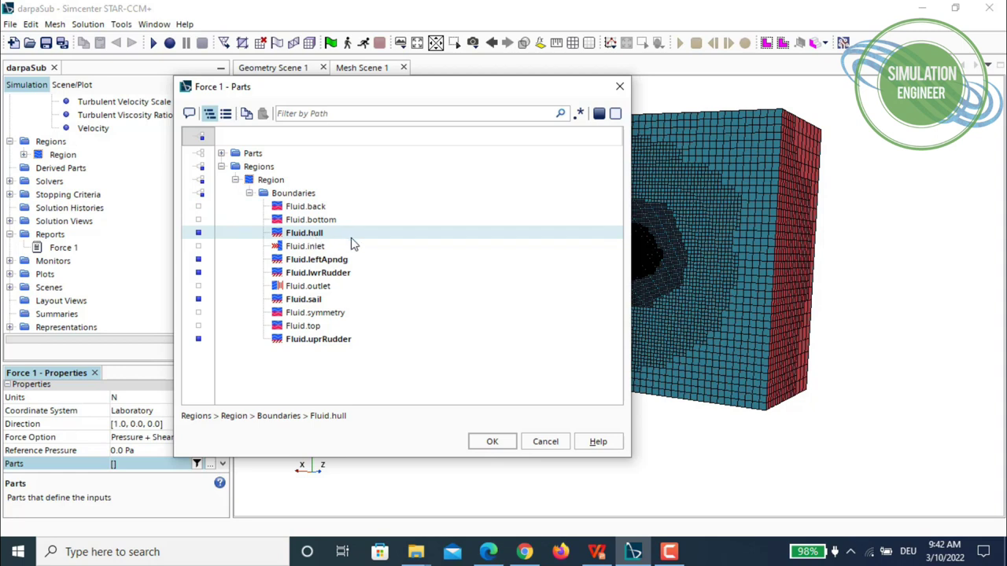
{"action": "left_click", "coordinate": [493, 442]}
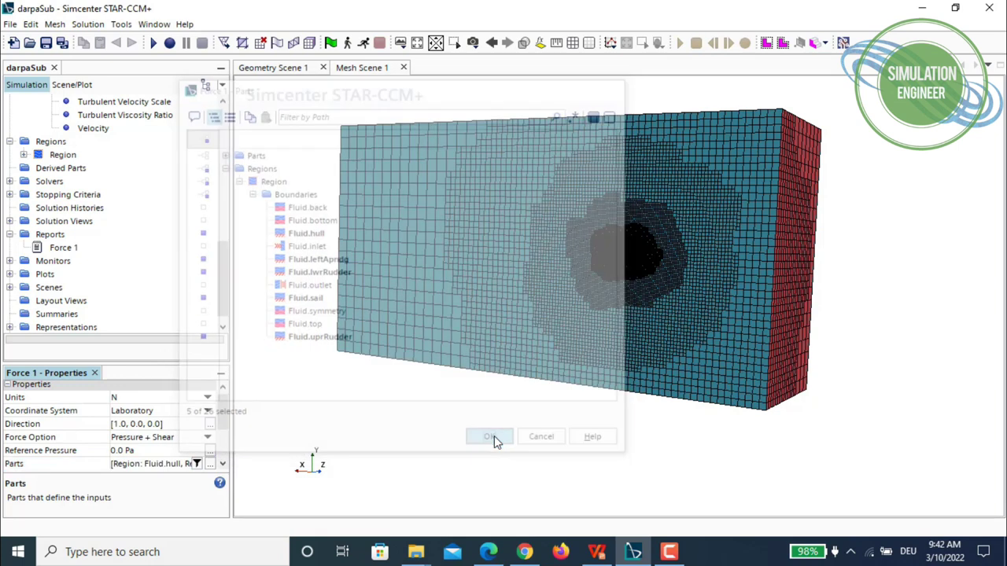
{"action": "left_click_drag", "start_coordinate": [222, 406], "coordinate": [222, 412]}
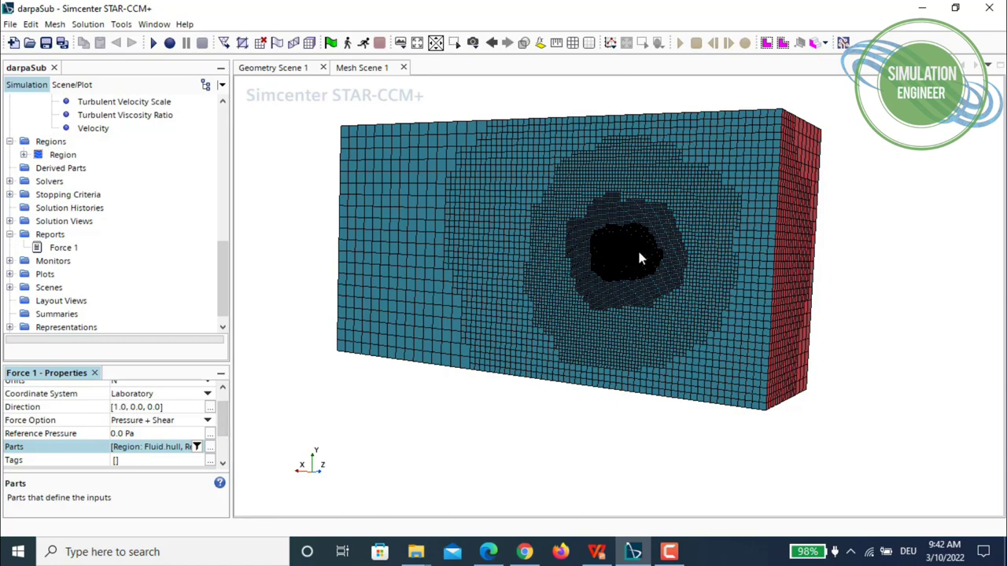
- Create a monitor and plot from the force report, then collapse the Plots node
{"action": "scroll", "coordinate": [631, 248], "scroll_direction": "up", "scroll_amount": 5}
{"action": "left_click_drag", "start_coordinate": [631, 249], "coordinate": [740, 305]}
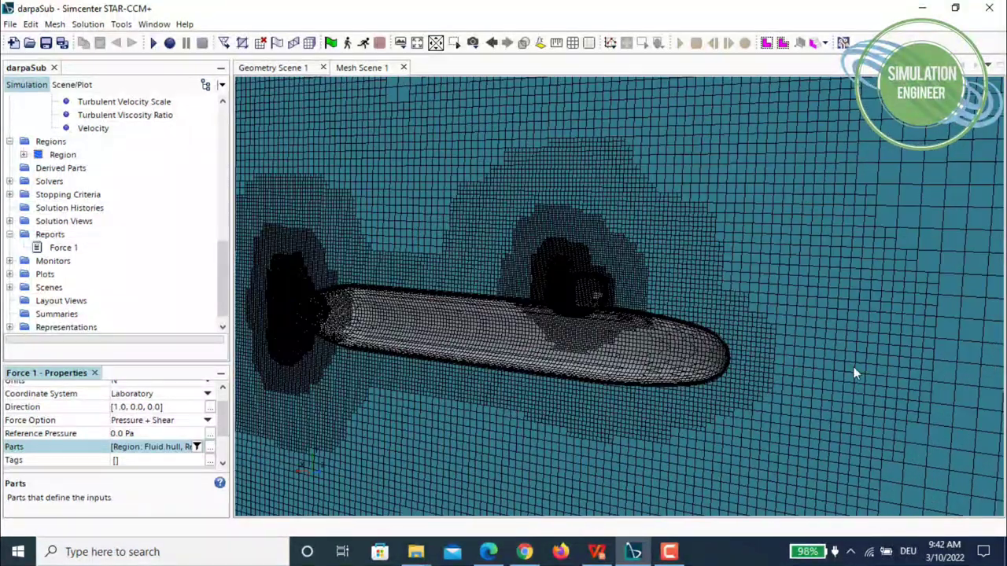
{"action": "scroll", "coordinate": [700, 322], "scroll_direction": "down", "scroll_amount": 8}
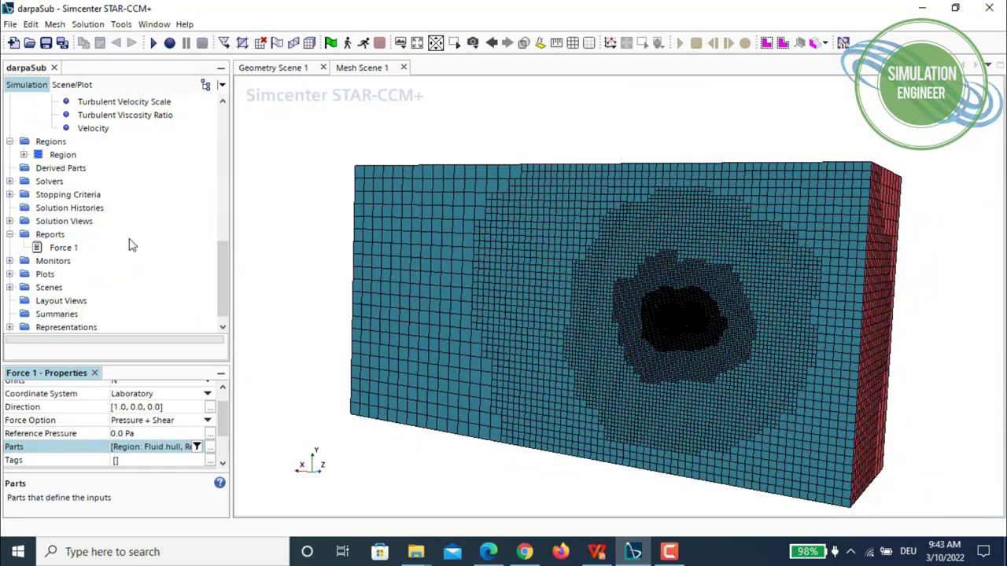
{"action": "left_click", "coordinate": [60, 249]}
{"action": "right_click", "coordinate": [60, 251]}
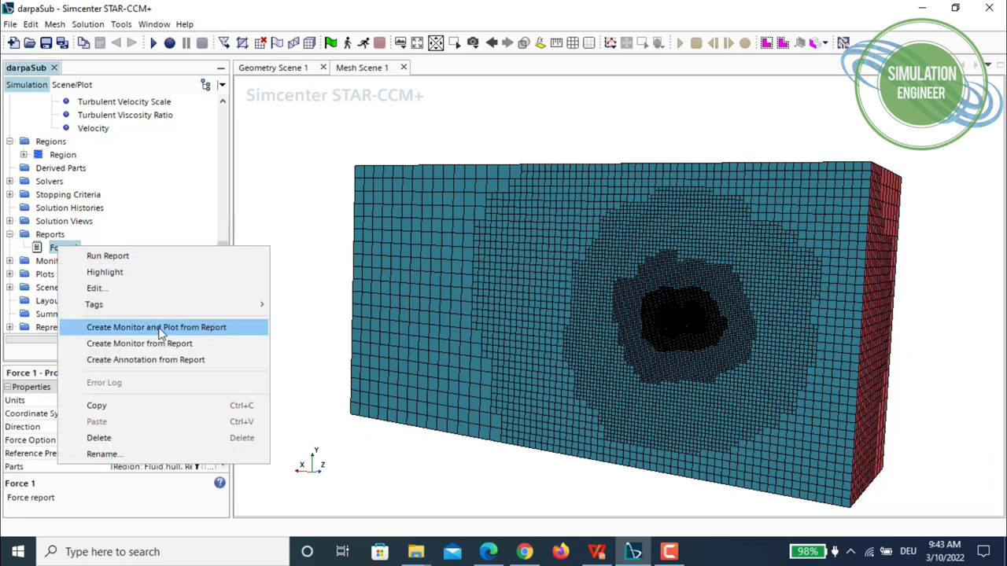
{"action": "left_click", "coordinate": [158, 328]}
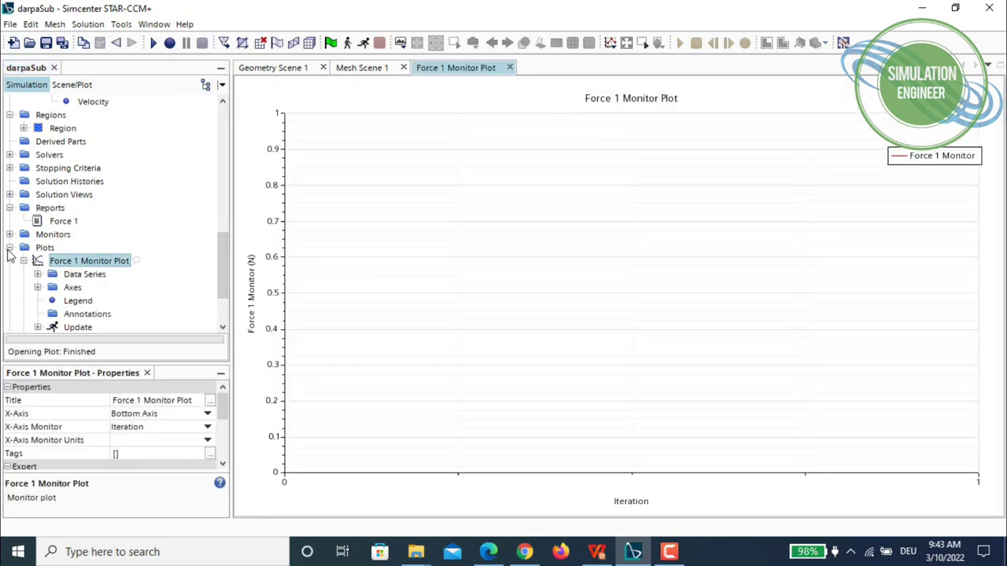
{"action": "left_click", "coordinate": [9, 247]}
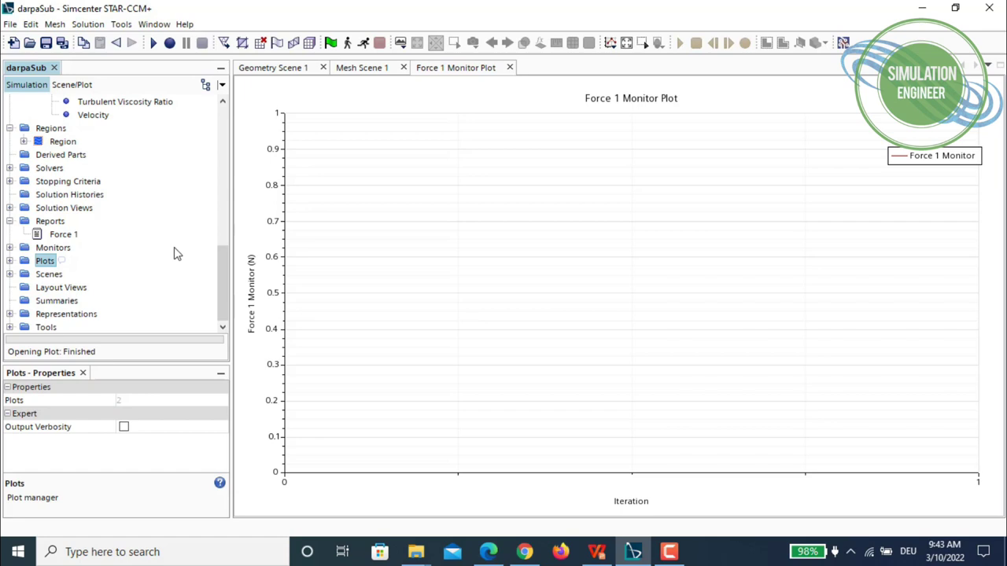
- Check the settings of the Maximum Steps stopping criterion
{"action": "scroll", "coordinate": [172, 254], "scroll_direction": "up", "scroll_amount": 3}
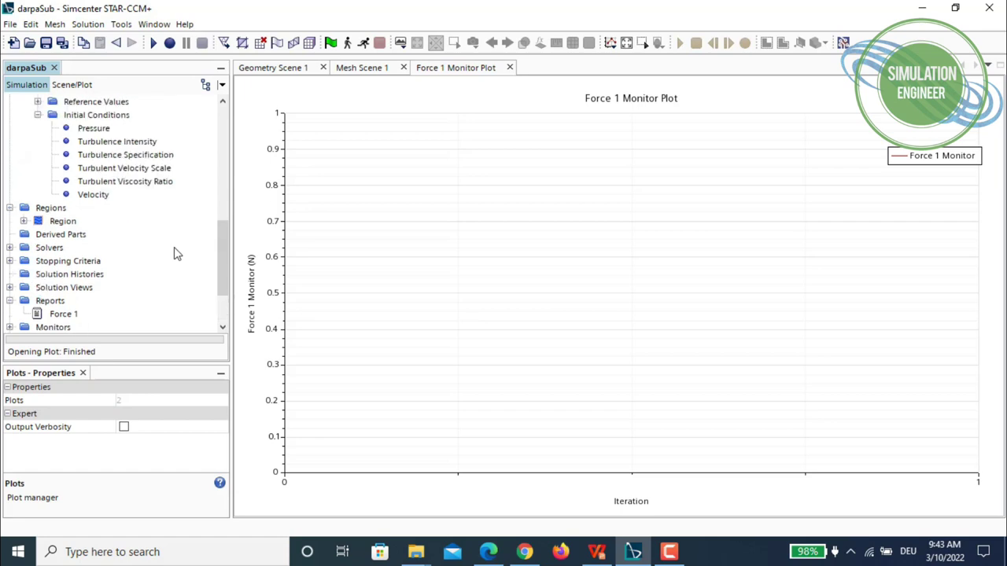
{"action": "left_click", "coordinate": [9, 260]}
{"action": "left_click", "coordinate": [69, 274]}
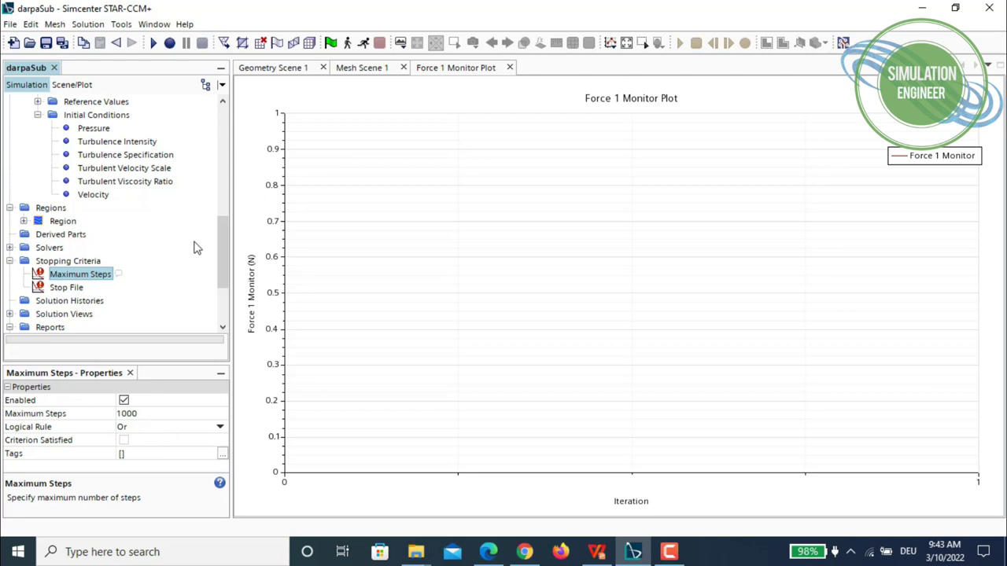
- Initialize the solution and start running the simulation
{"action": "scroll", "coordinate": [197, 249], "scroll_direction": "up", "scroll_amount": 2}
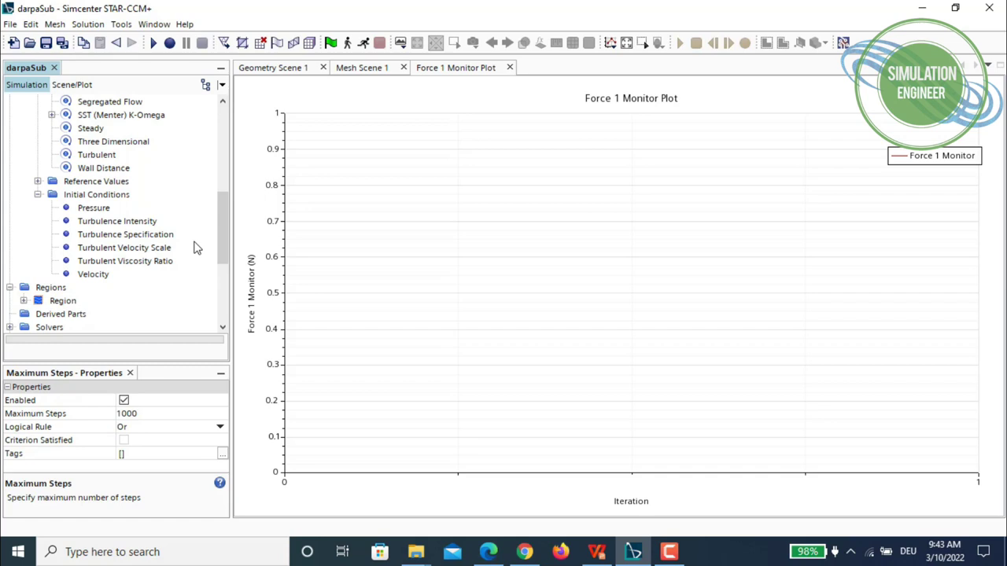
{"action": "left_click_drag", "start_coordinate": [225, 227], "coordinate": [237, 189]}
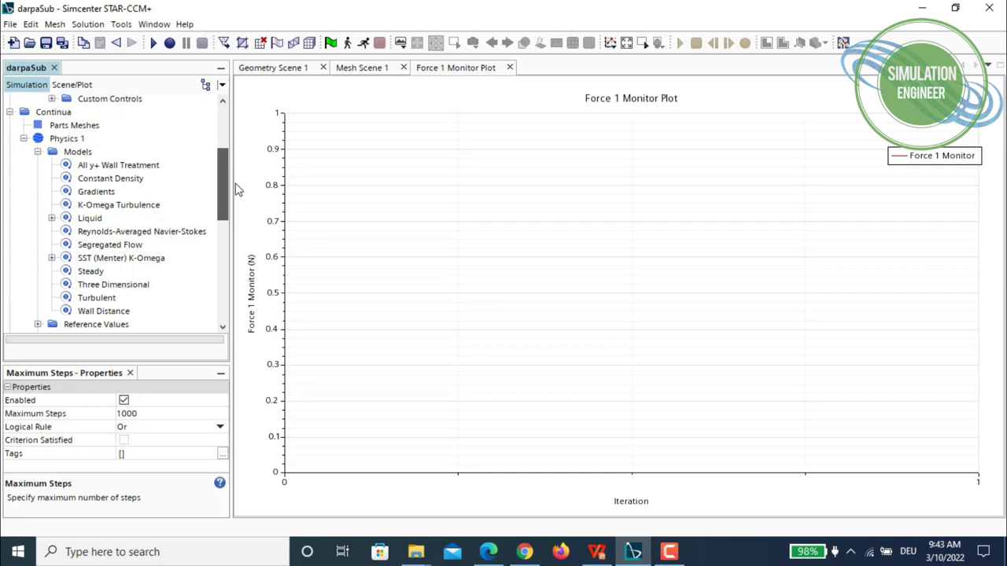
{"action": "left_click_drag", "start_coordinate": [238, 189], "coordinate": [232, 210]}
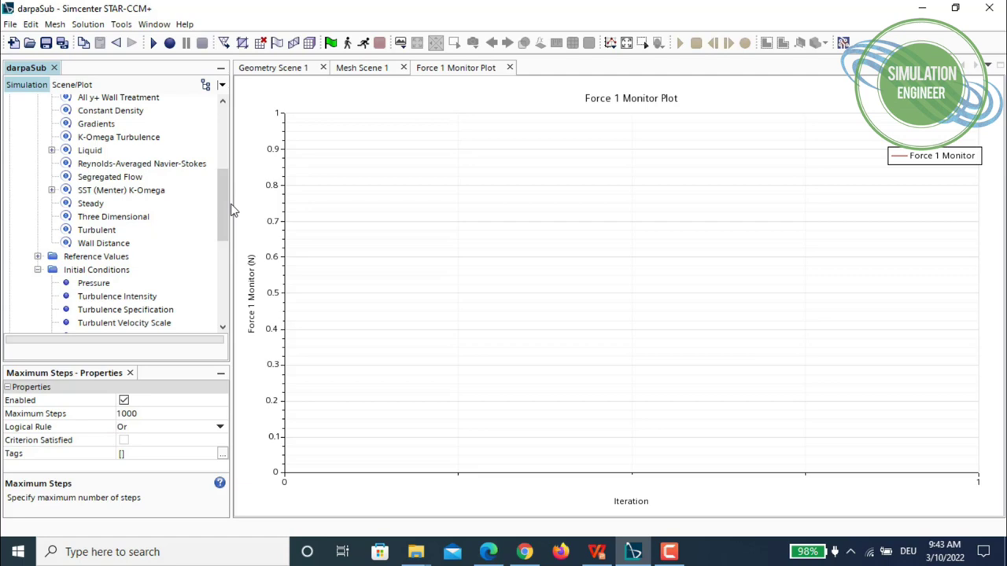
{"action": "left_click", "coordinate": [331, 43]}
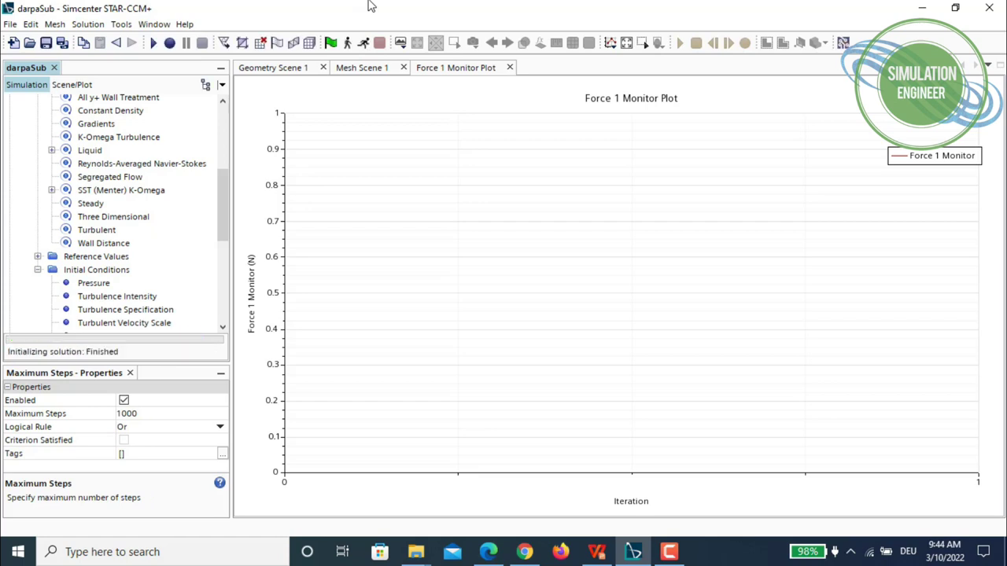
{"action": "left_click", "coordinate": [362, 44]}
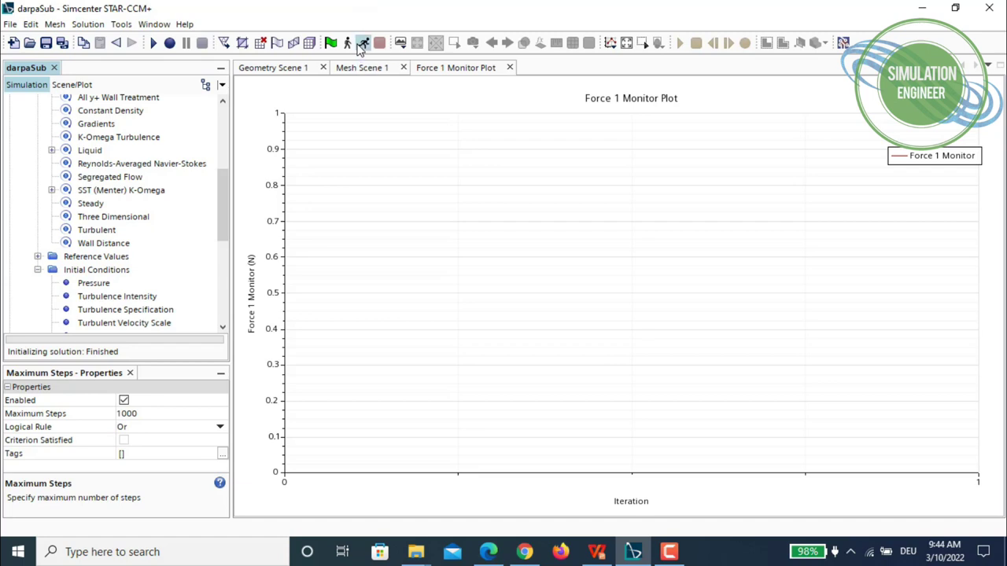